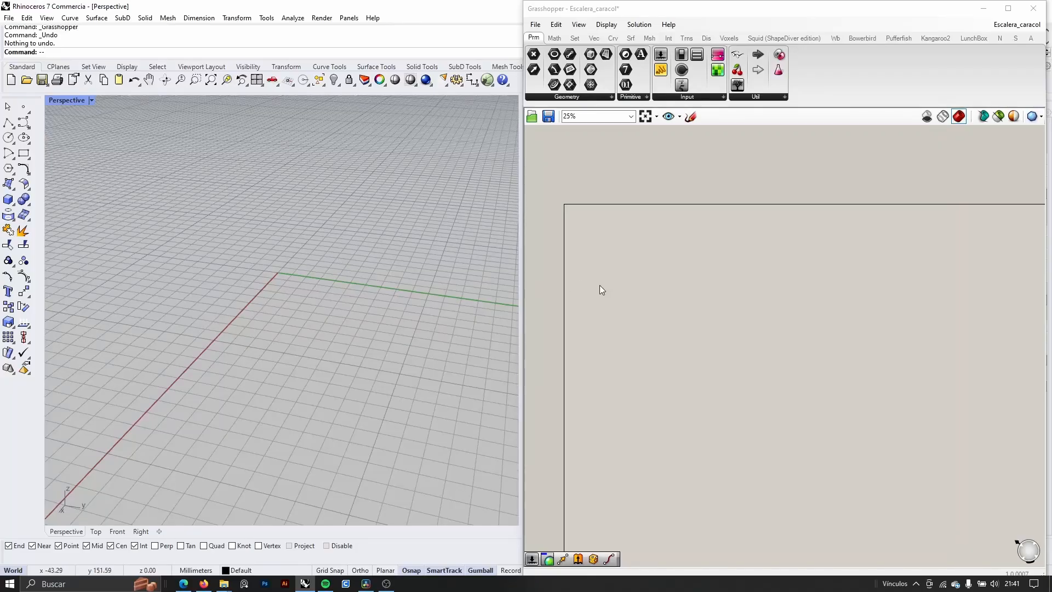
Step: Add a Construct Point component to the empty Grasshopper canvas
scroll(639, 281, up, 1)
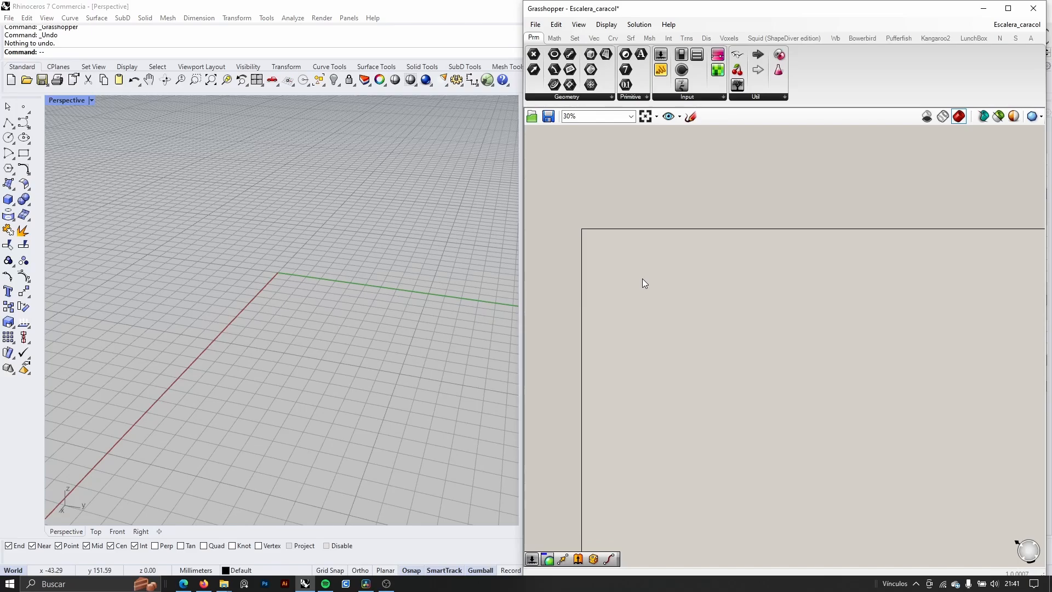
double_click(642, 278)
text(con)
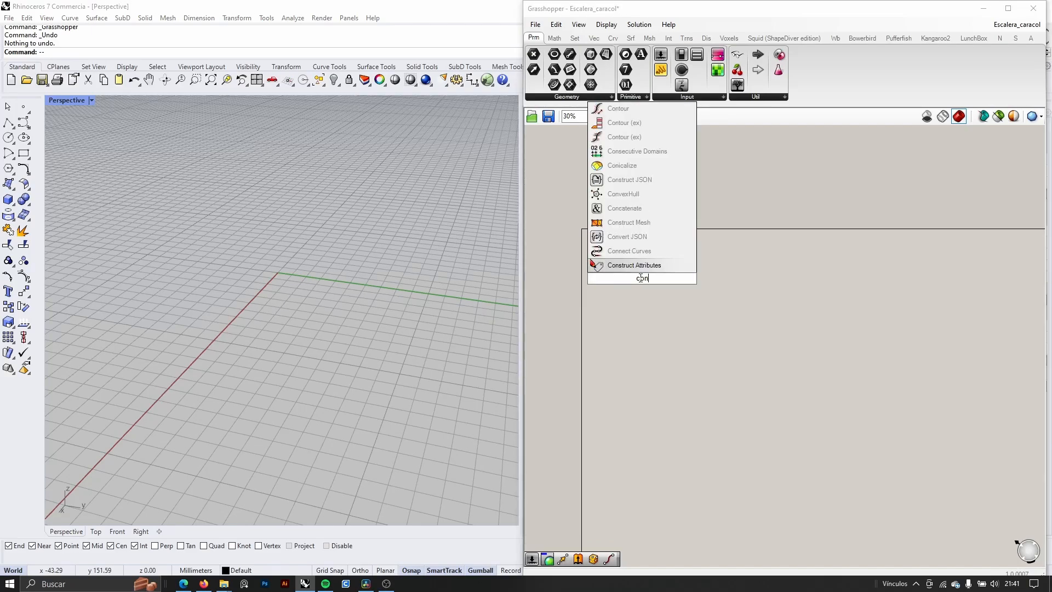
text(struct)
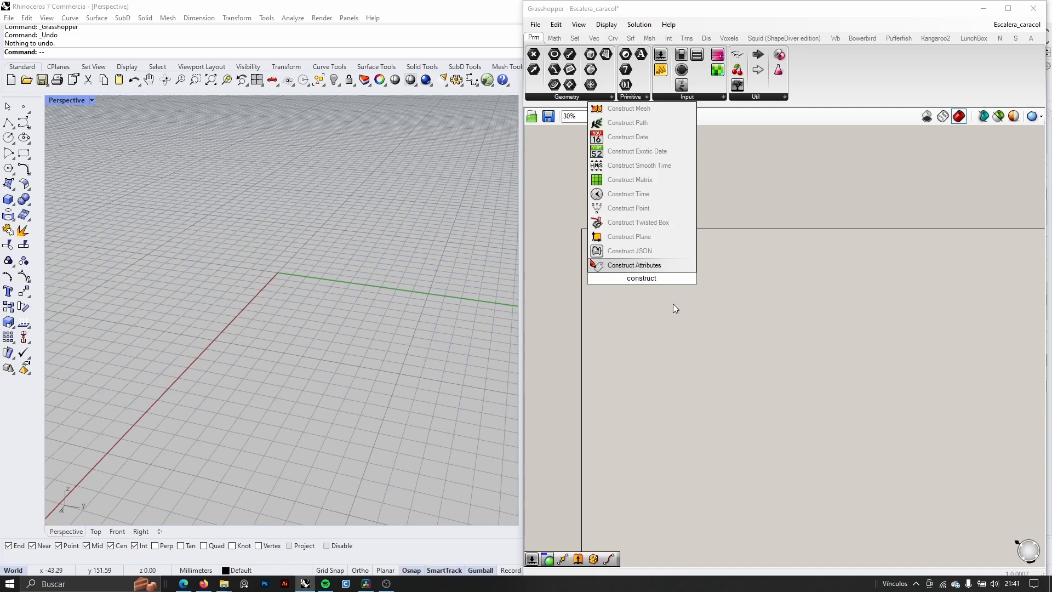
text( po)
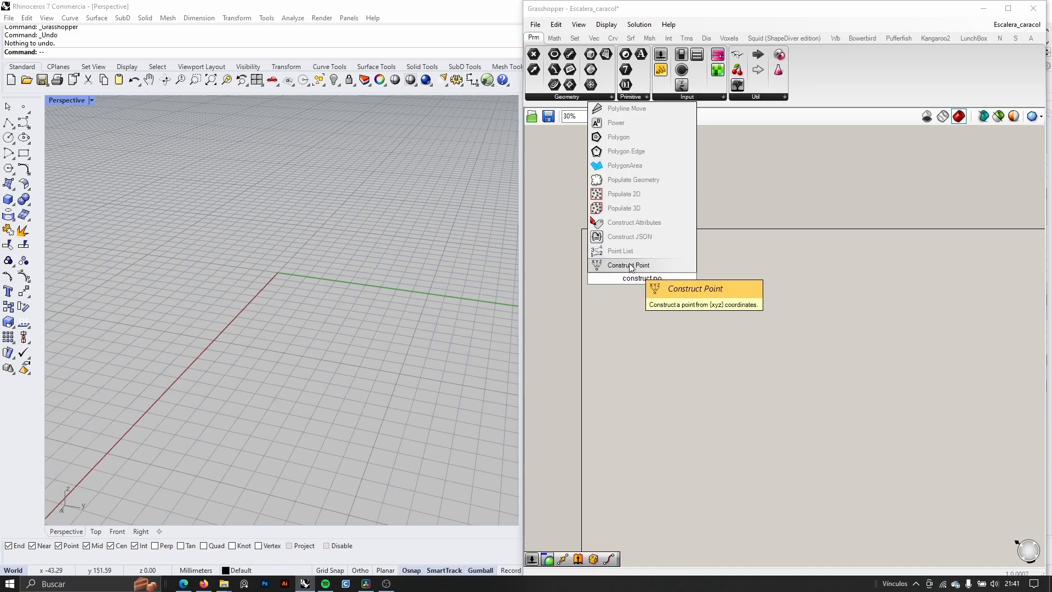
key(Return)
scroll(621, 296, up, 4)
drag(695, 255, 700, 270)
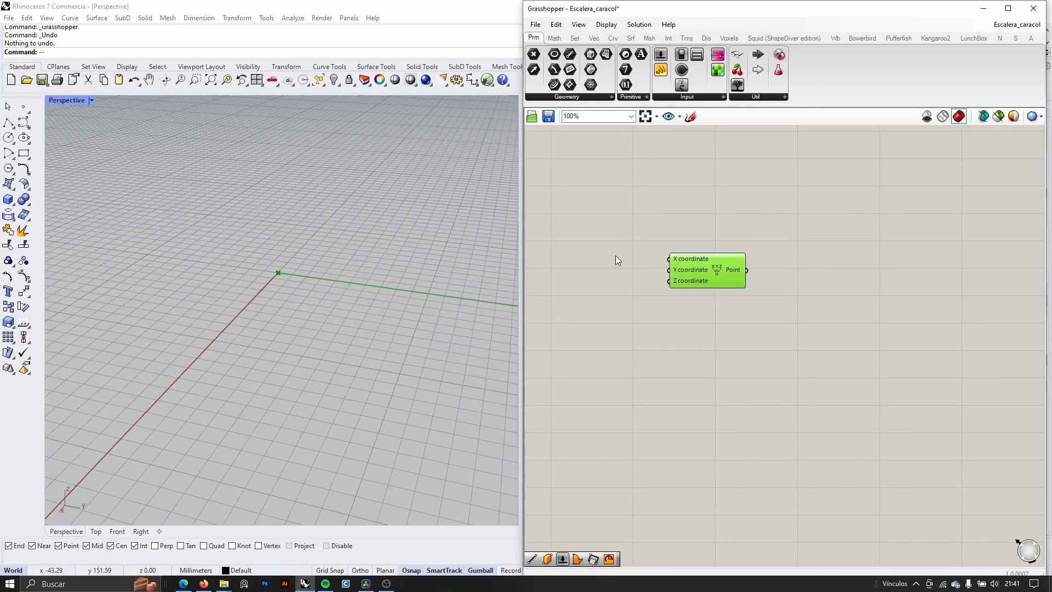
Step: Move the Construct Point component up and to the left on the canvas to leave room beside it
right_drag(307, 260, 289, 272)
scroll(288, 273, down, 5)
scroll(255, 289, up, 2)
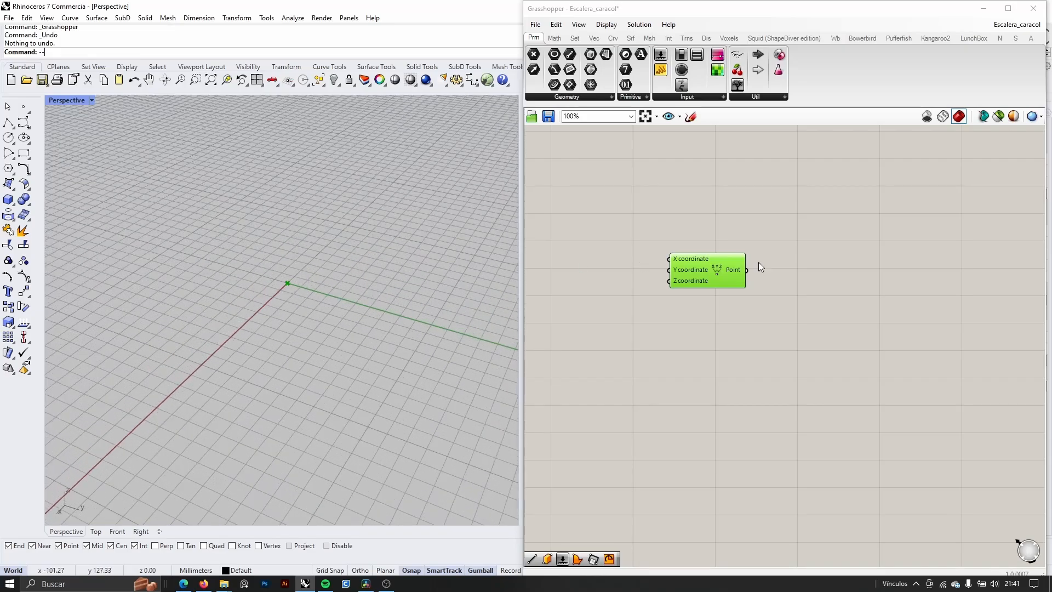
drag(708, 274, 644, 262)
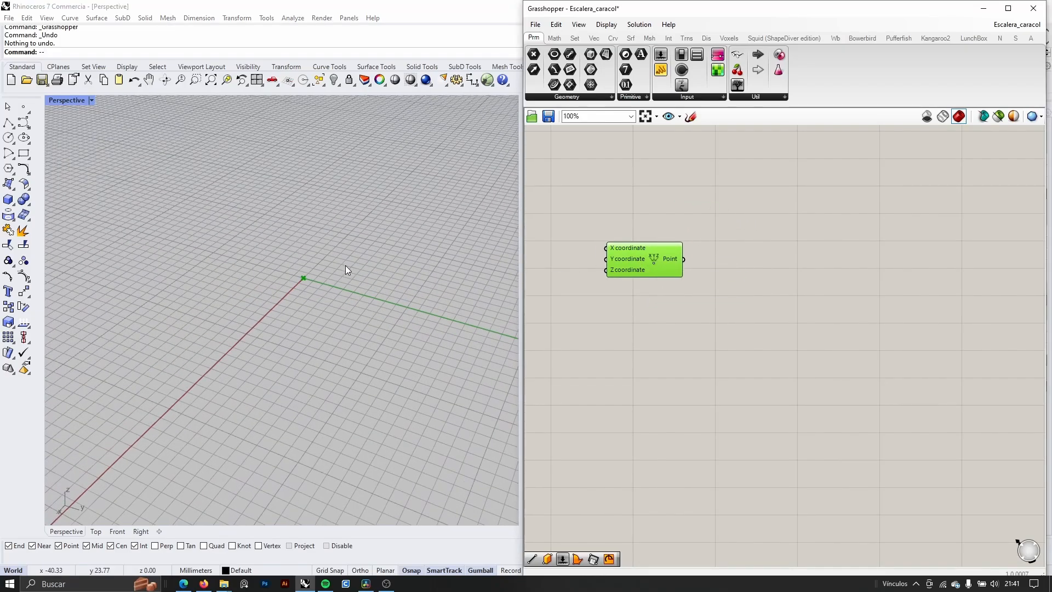
right_drag(345, 267, 415, 281)
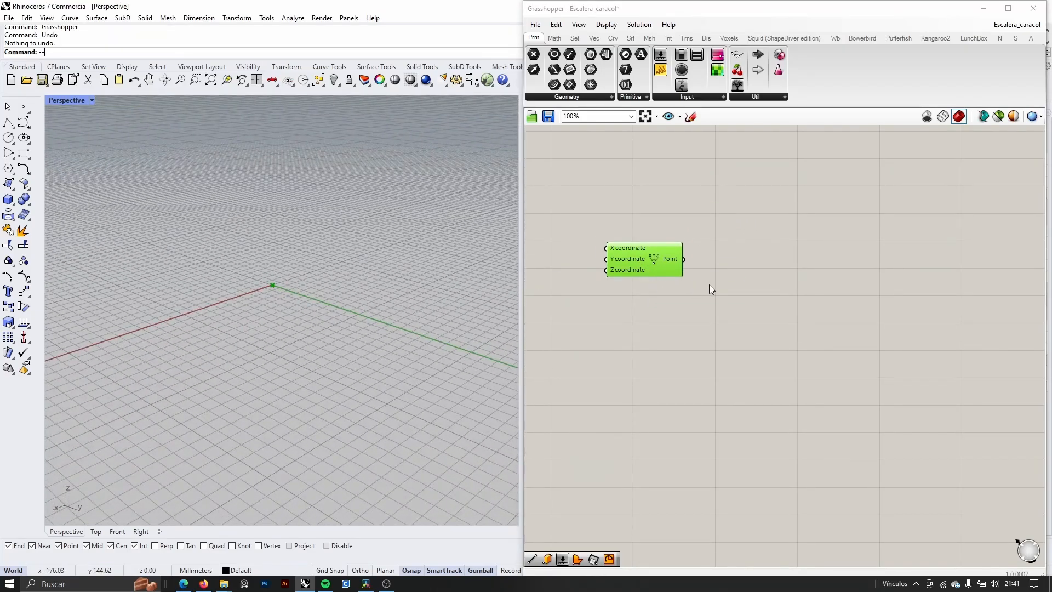
drag(635, 256, 639, 224)
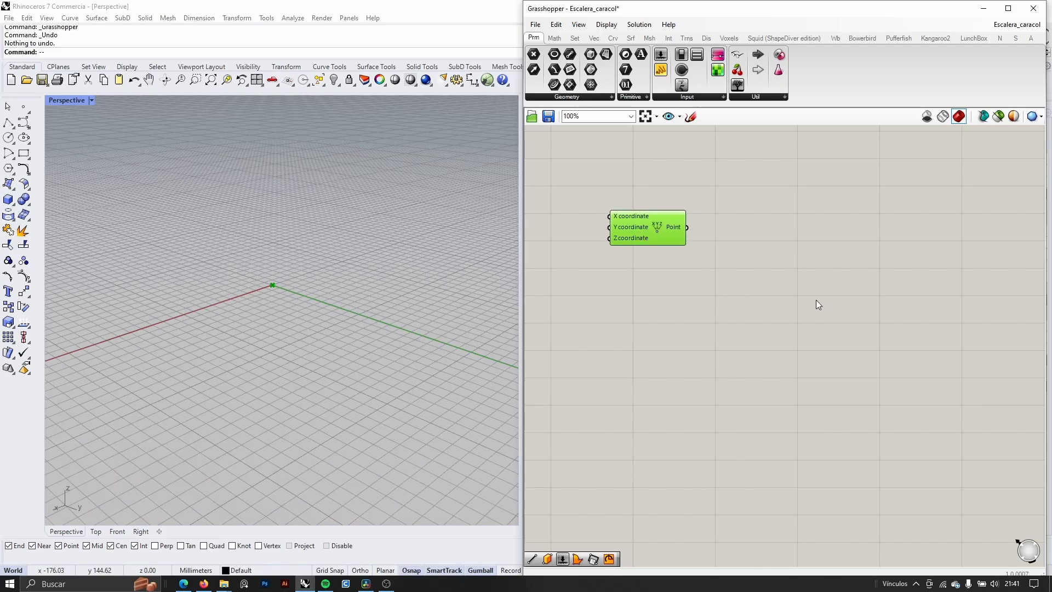
Step: Add an Arc component and connect the Construct Point output to its Plane input
double_click(822, 299)
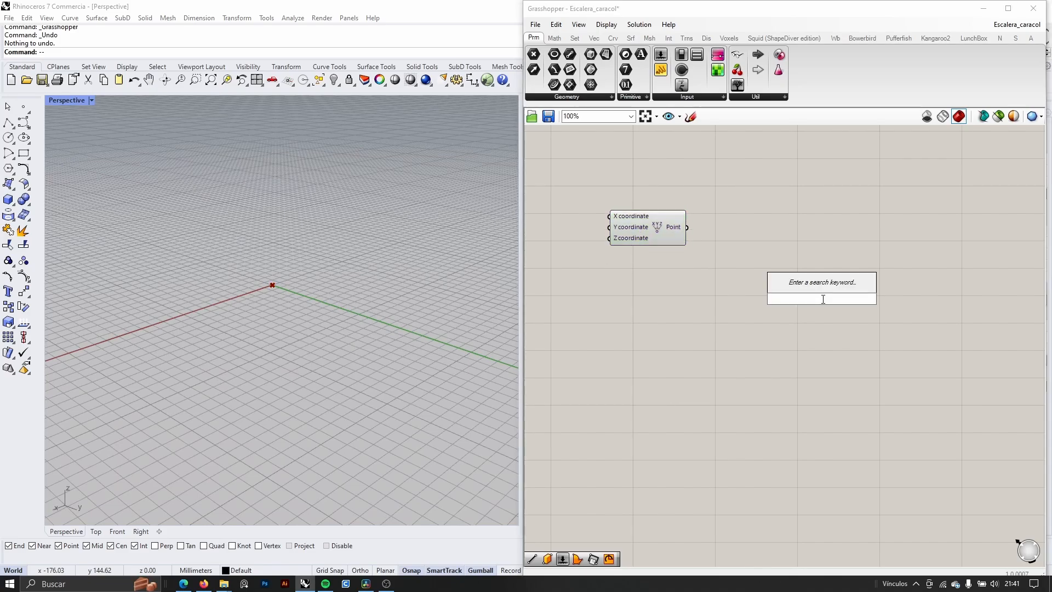
text(arc)
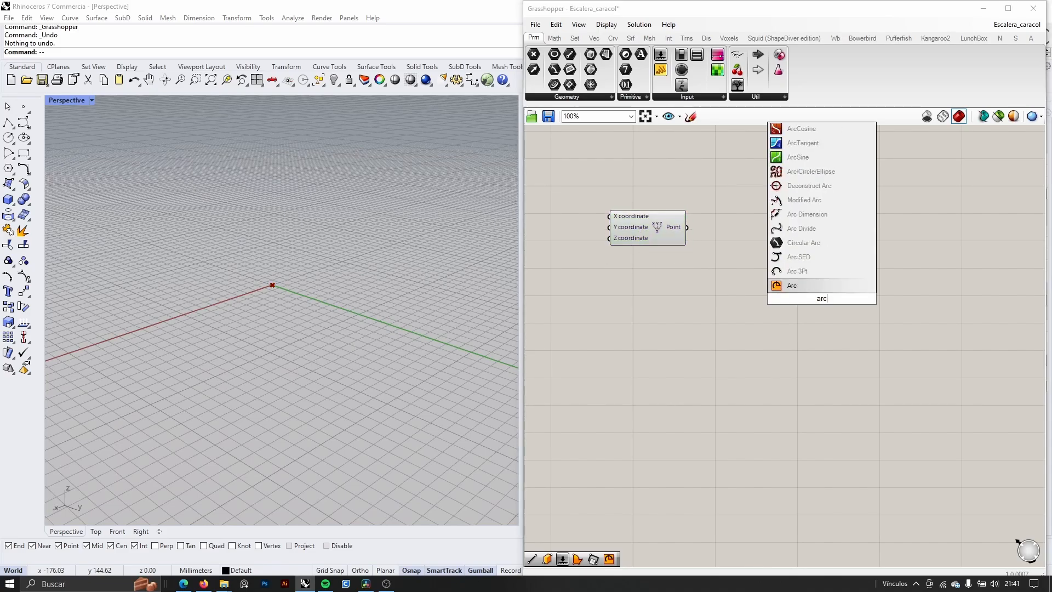
click(811, 274)
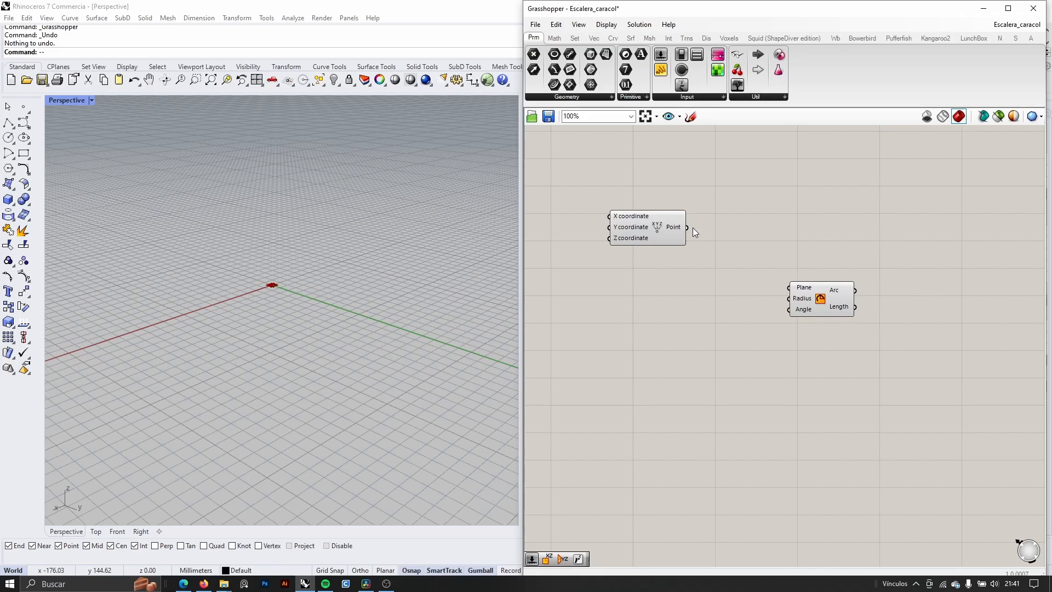
drag(687, 227, 789, 287)
scroll(143, 268, down, 3)
right_drag(208, 279, 225, 313)
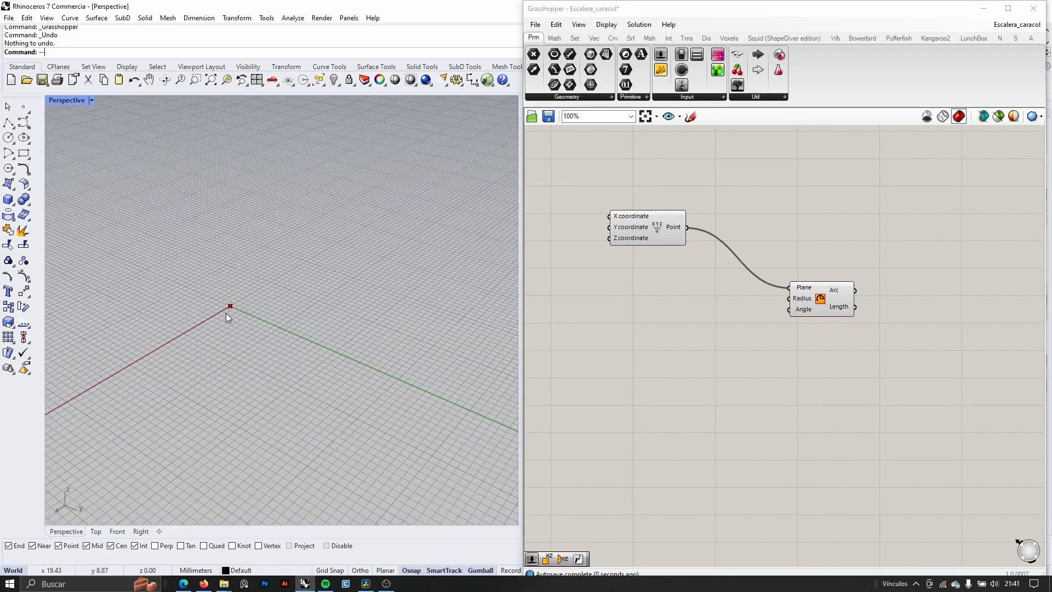
scroll(226, 314, up, 6)
Step: Create a number slider with the value 120 and connect it to the Arc's Radius input
click(811, 309)
scroll(812, 318, up, 4)
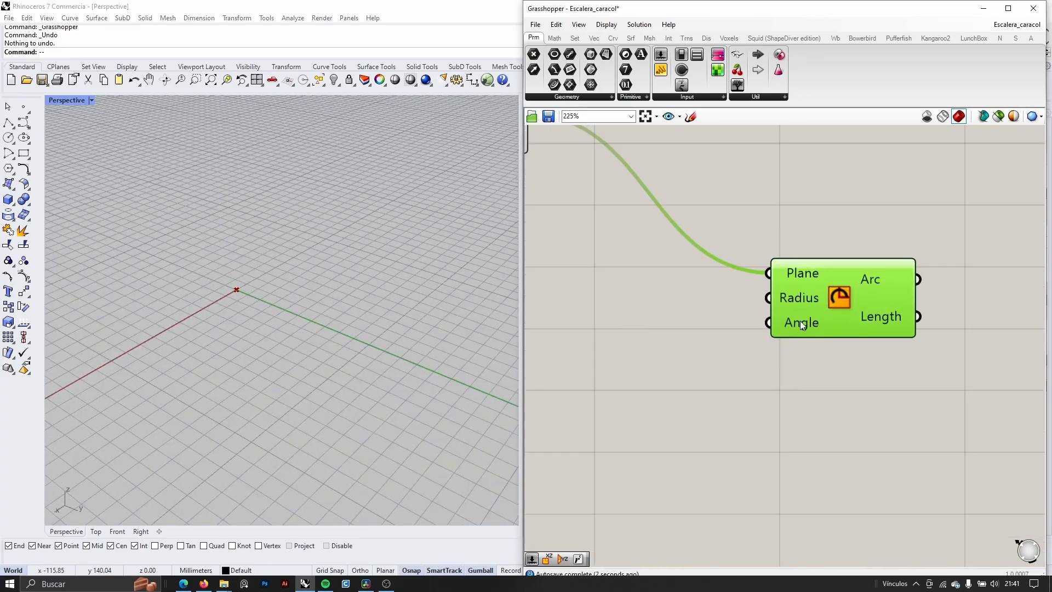
double_click(637, 304)
text(12)
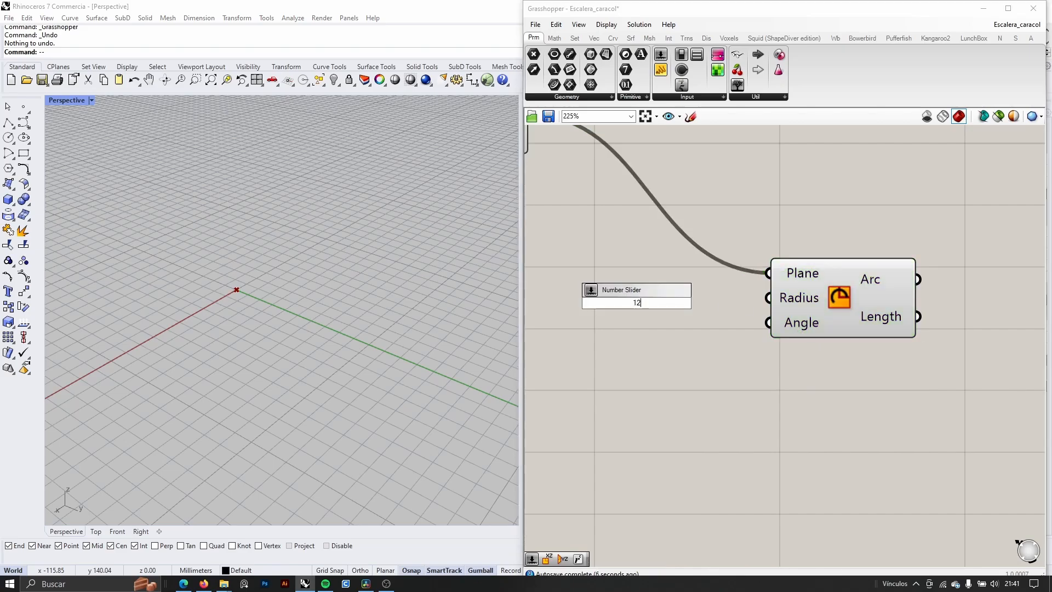
text(0)
key(Return)
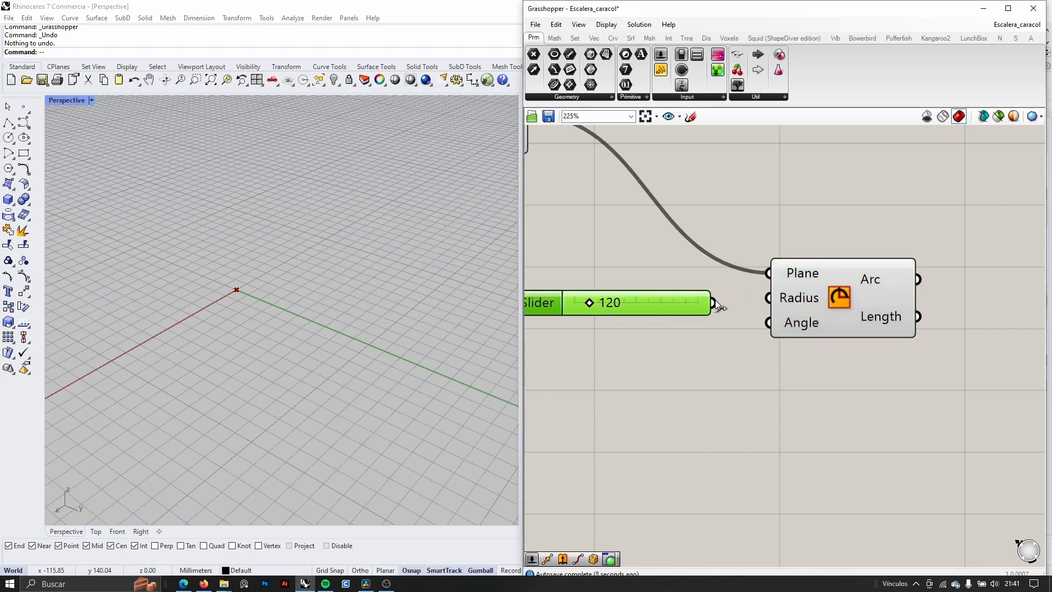
drag(716, 304, 768, 298)
drag(860, 316, 881, 333)
drag(622, 311, 628, 293)
click(700, 351)
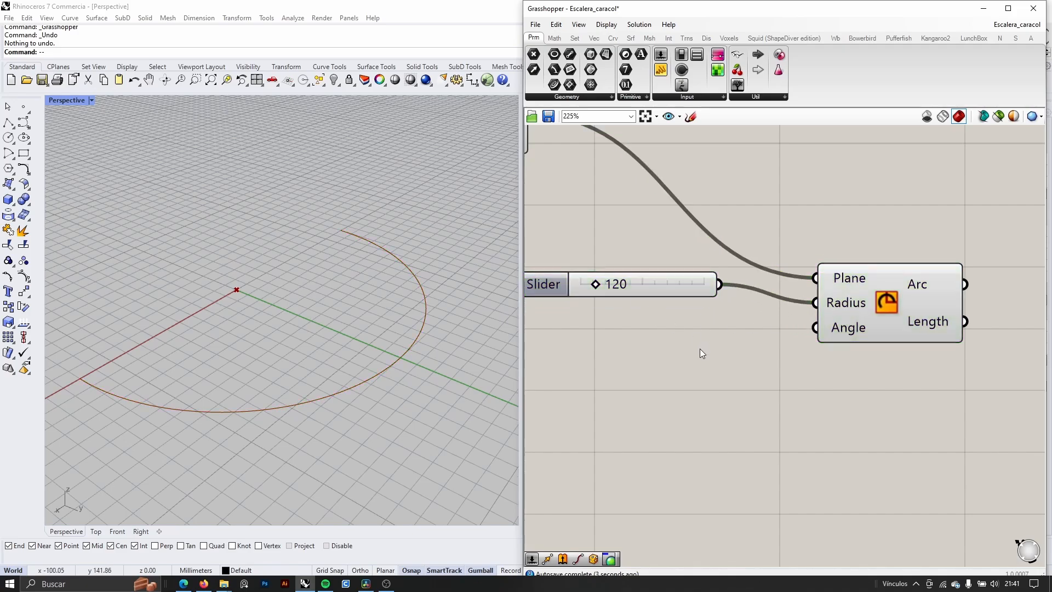
scroll(340, 215, down, 2)
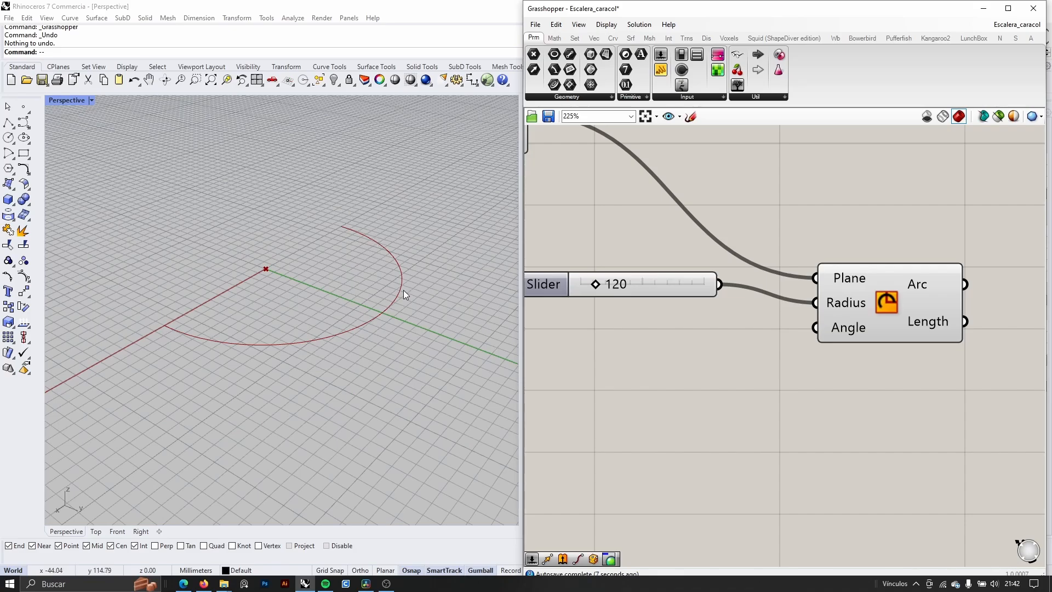
Step: Add a Radians component below the 120 slider for converting degrees to radians
double_click(666, 330)
text(ra)
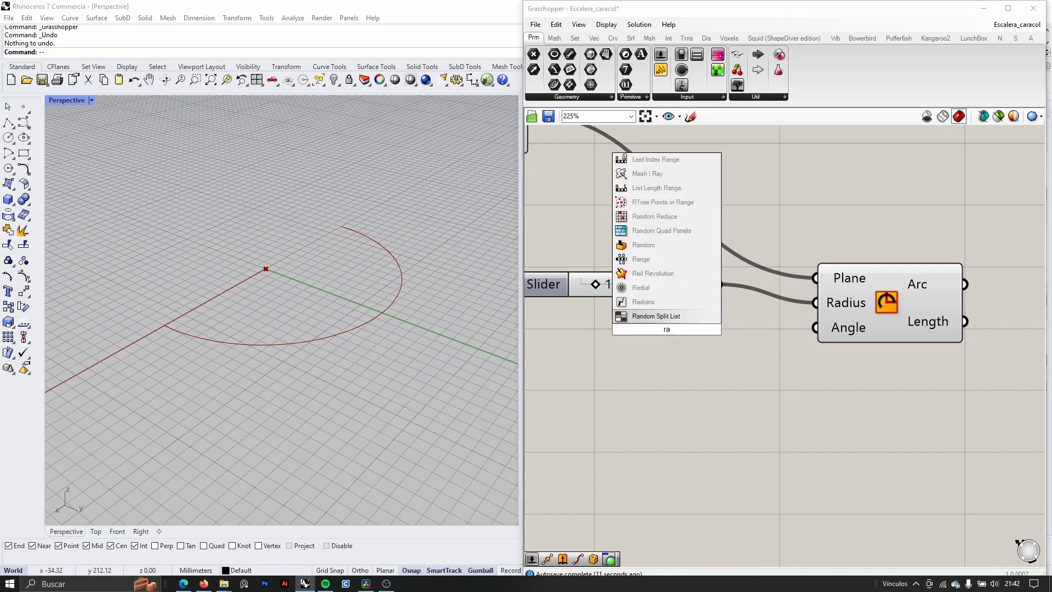
click(659, 302)
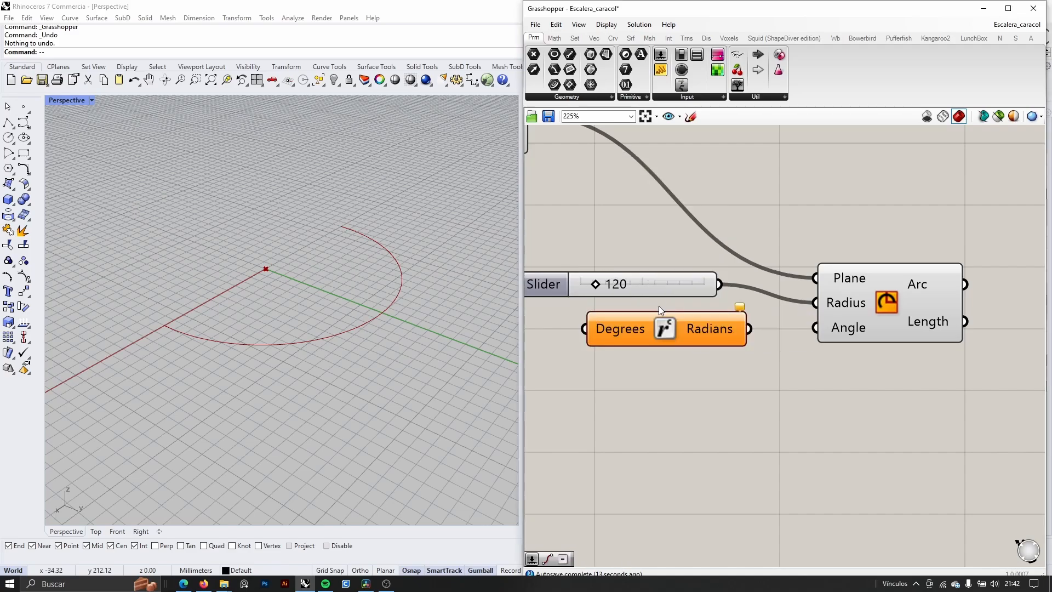
right_drag(545, 377, 645, 345)
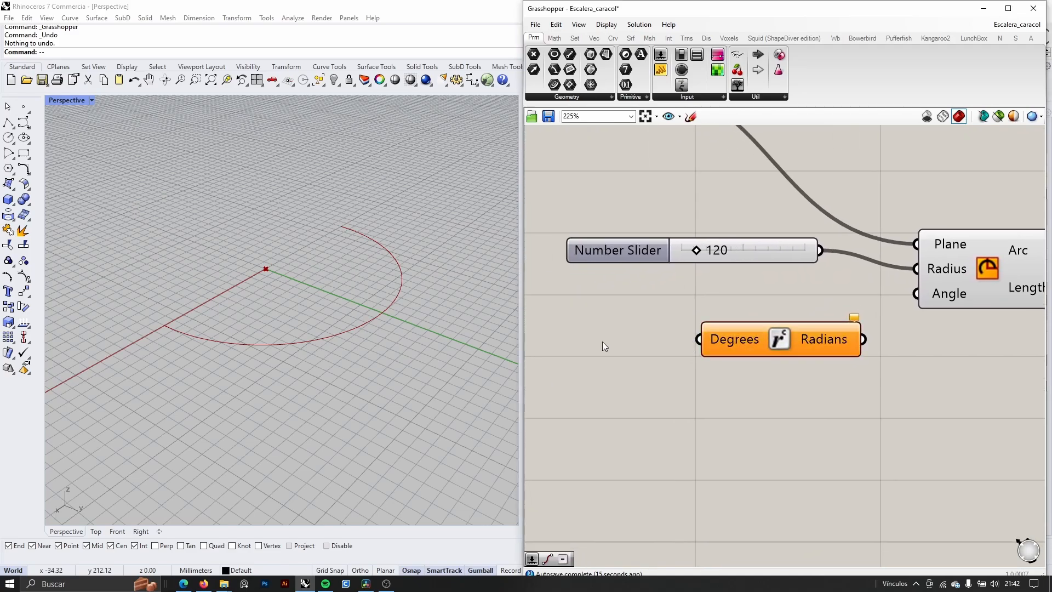
Step: Create a number slider with the value 40, feed it into Degrees, and connect Radians to the Arc's Angle input
double_click(603, 341)
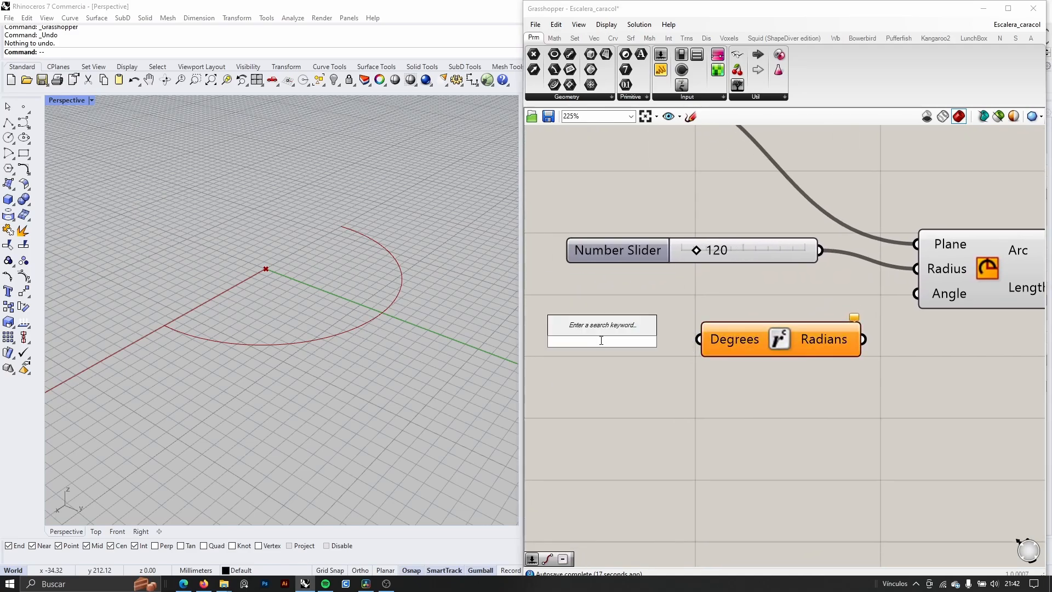
text(40)
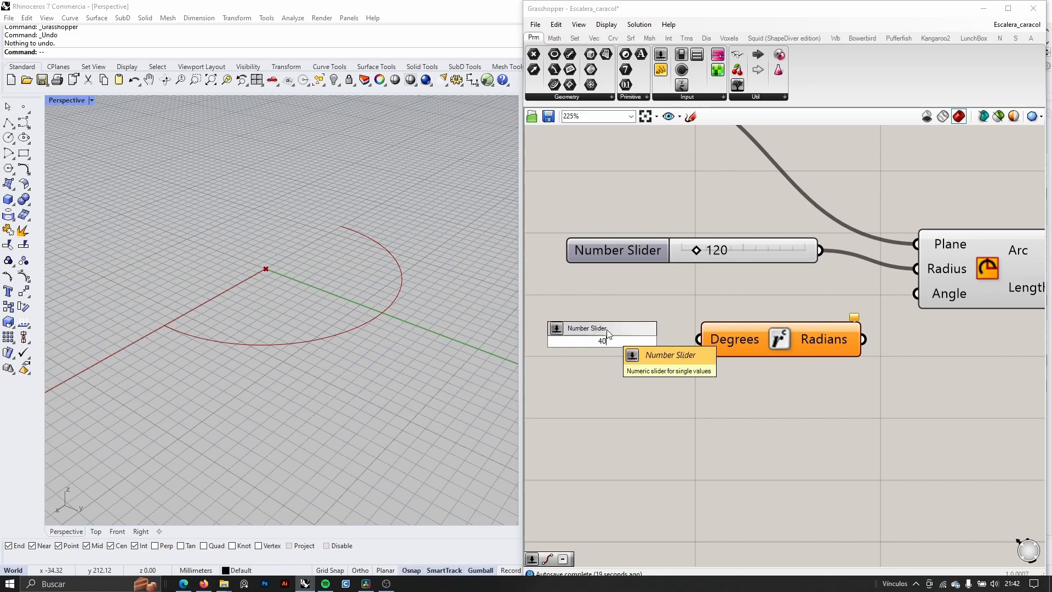
click(682, 351)
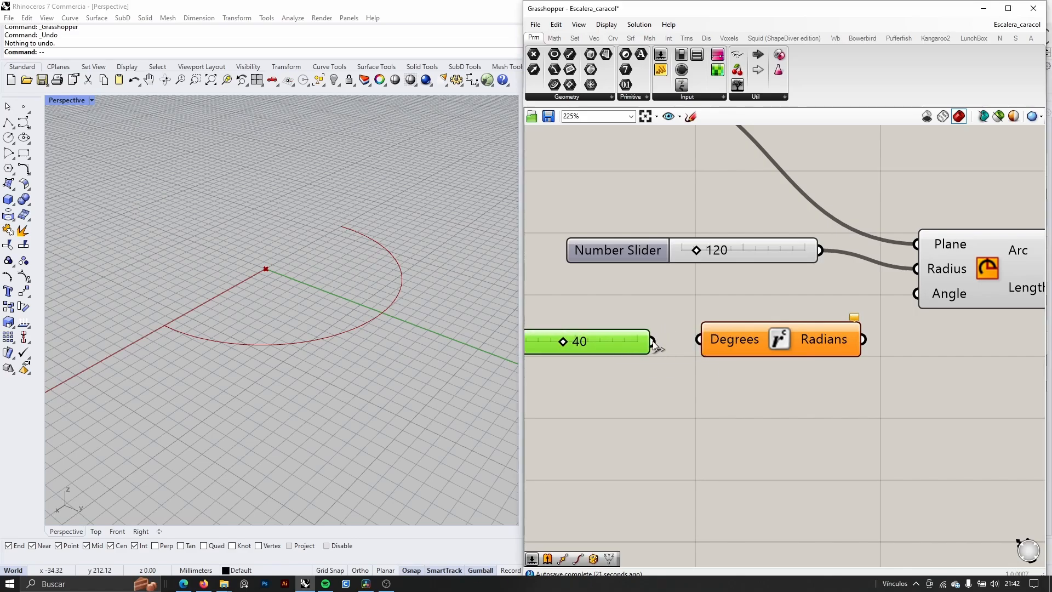
drag(653, 341, 701, 341)
drag(863, 340, 924, 306)
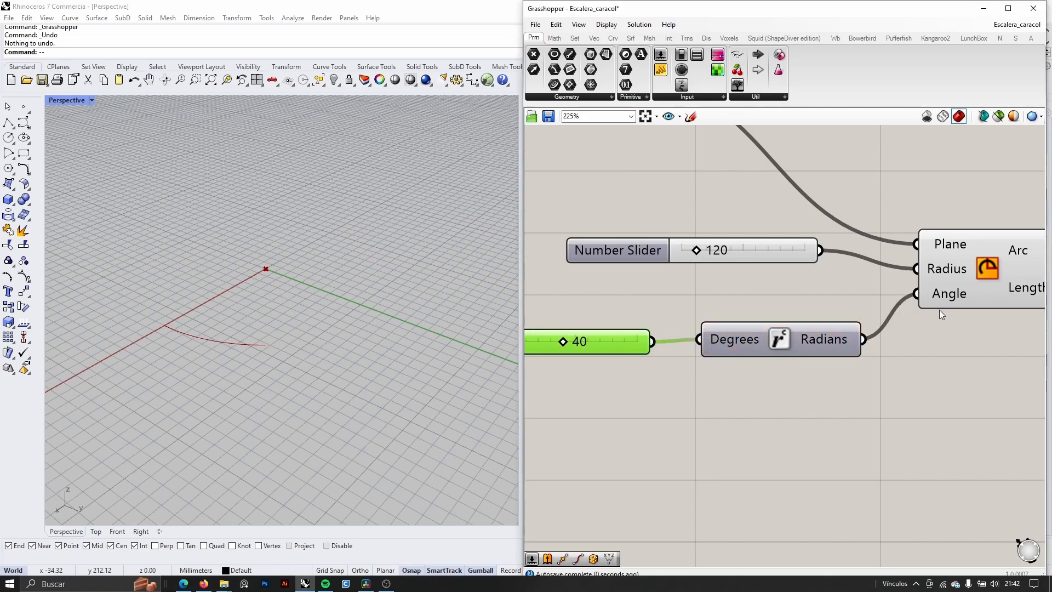
Step: Move the Arc component up and to the right, giving its input wires more room
right_drag(939, 311, 796, 364)
drag(834, 338, 861, 320)
right_drag(153, 321, 153, 335)
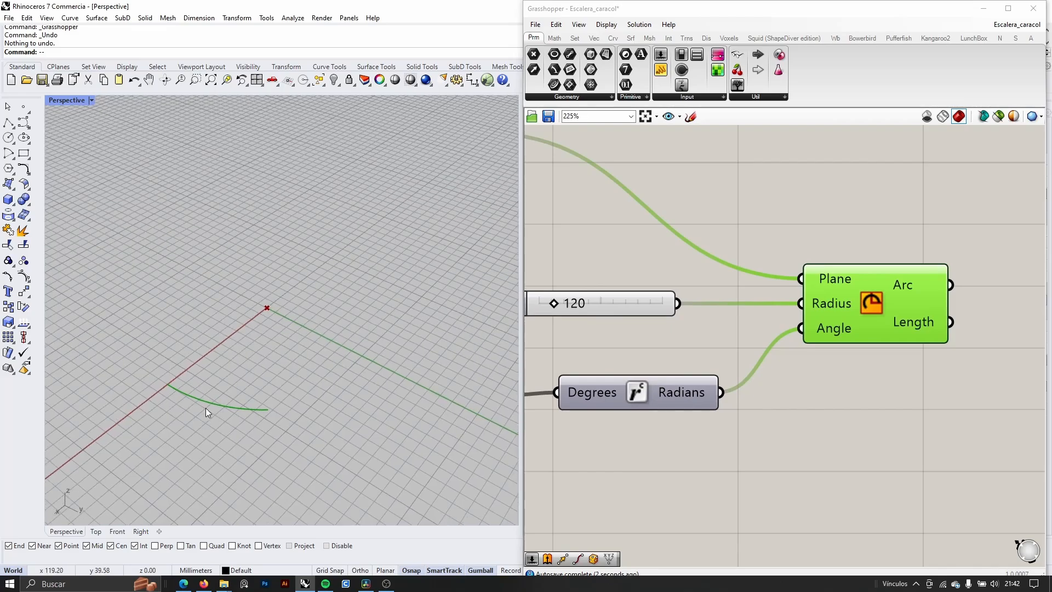
scroll(205, 407, up, 3)
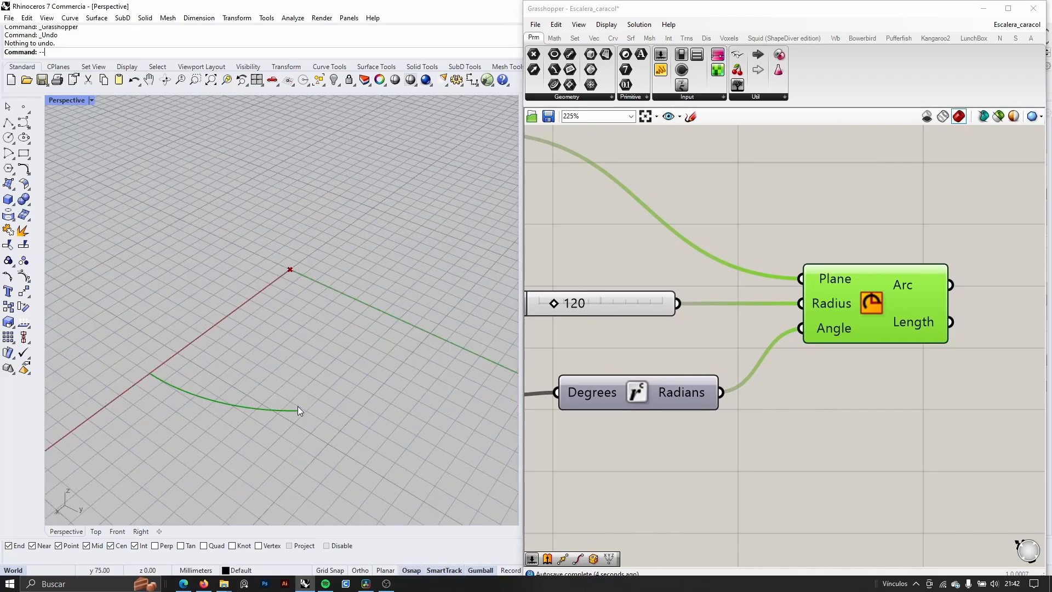
scroll(823, 278, down, 4)
scroll(759, 297, up, 1)
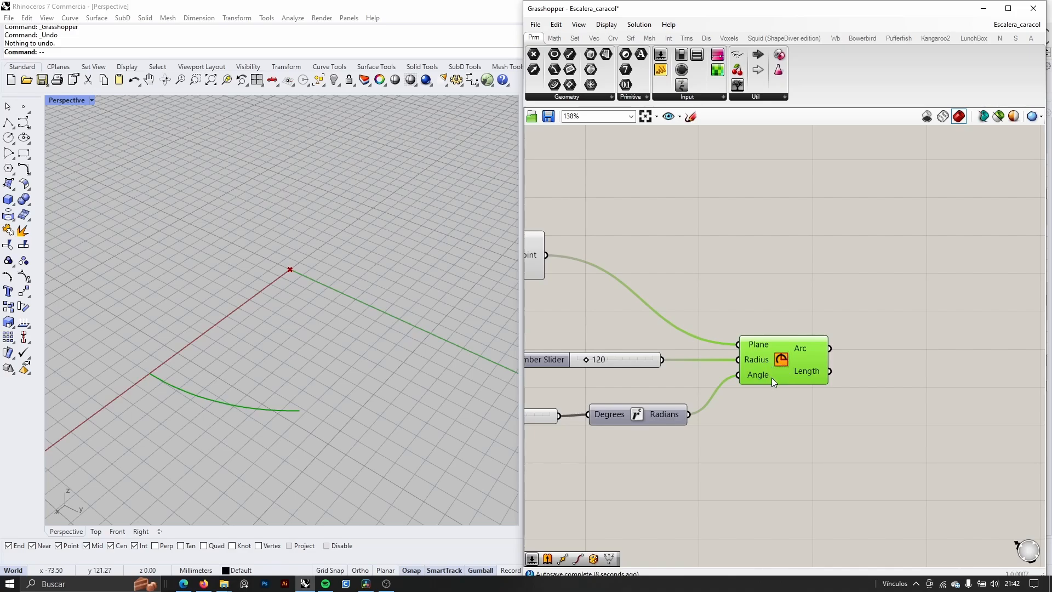
drag(771, 377, 781, 358)
Step: Add an End Points component and connect the Arc output to its Curve input
double_click(913, 304)
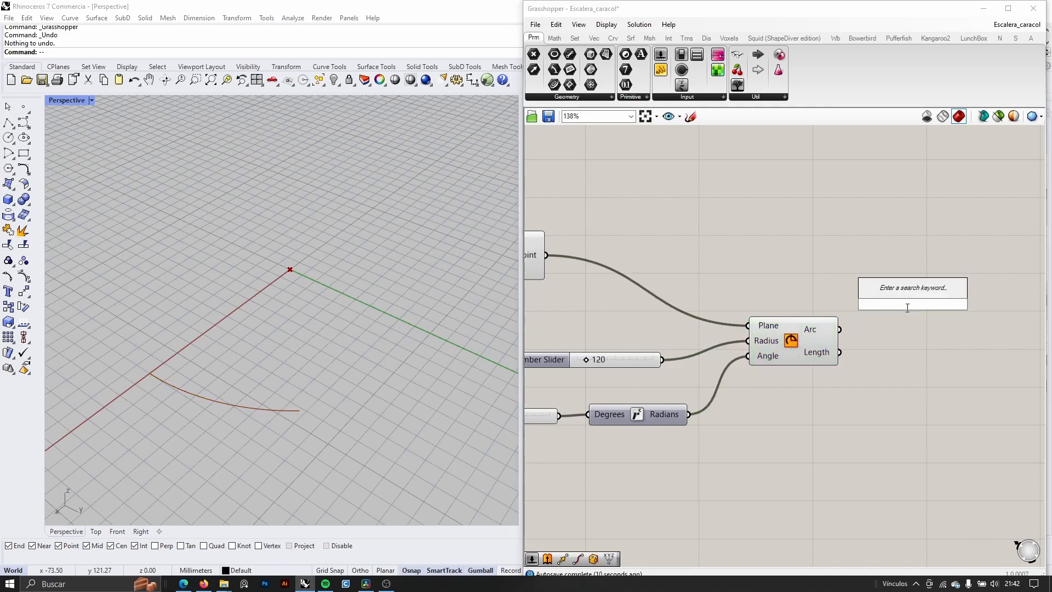
text(end point)
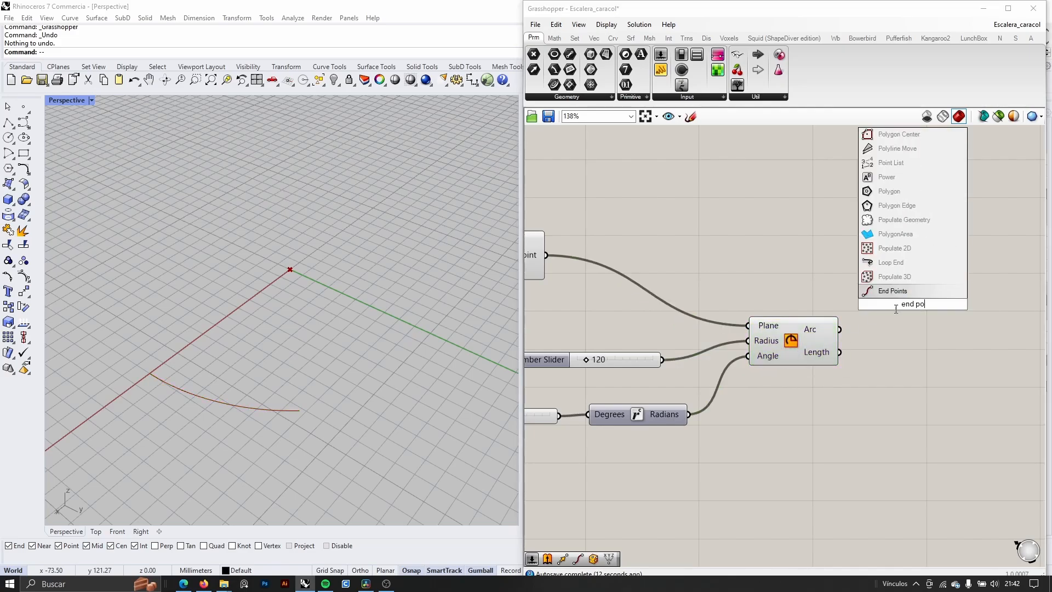
key(Return)
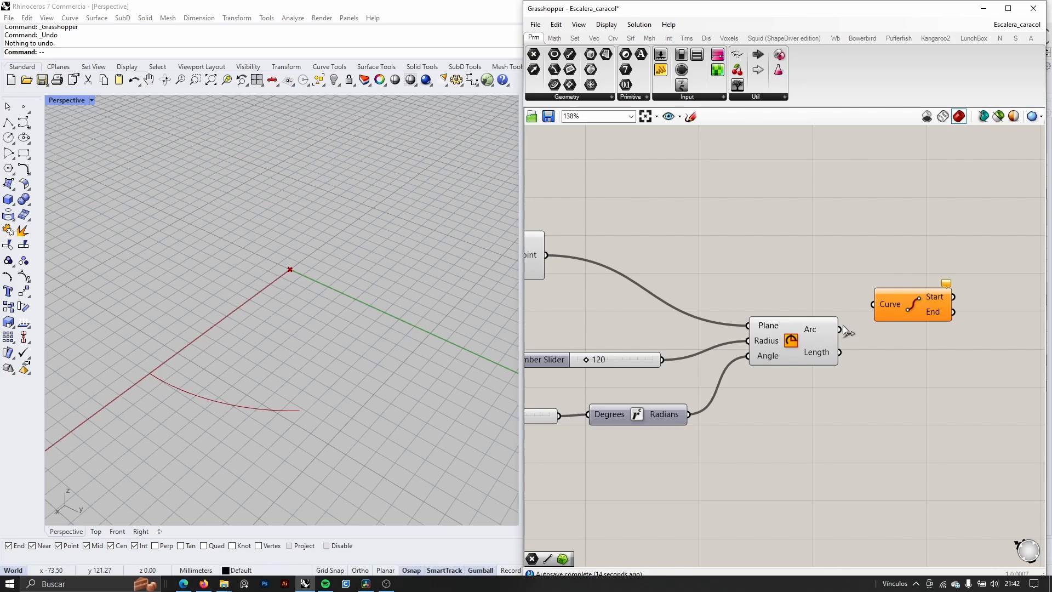
drag(842, 329, 895, 276)
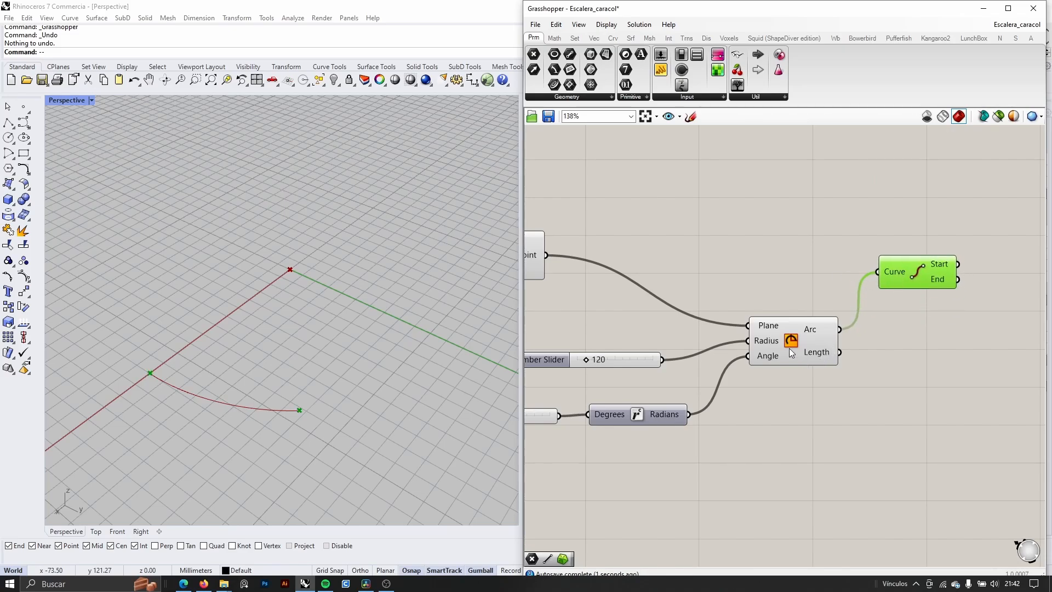
Step: Shift Construct Point upward, then add a two-point Line component above End Points and duplicate it once
drag(529, 245, 532, 197)
right_drag(839, 218, 820, 246)
double_click(819, 247)
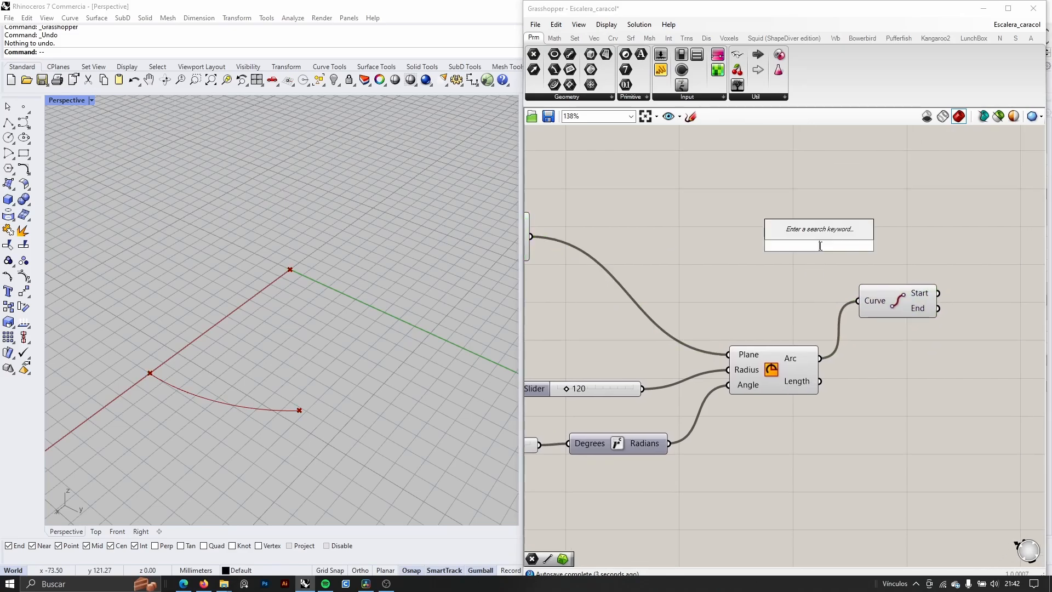
text(line)
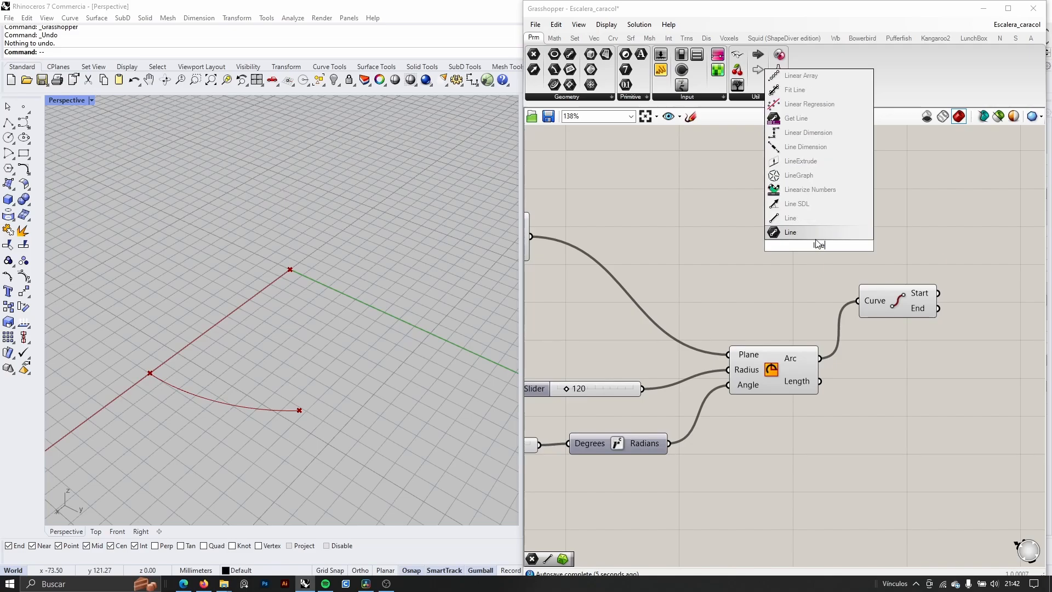
click(797, 217)
drag(819, 257, 883, 241)
key(ctrl+c)
key(ctrl+v)
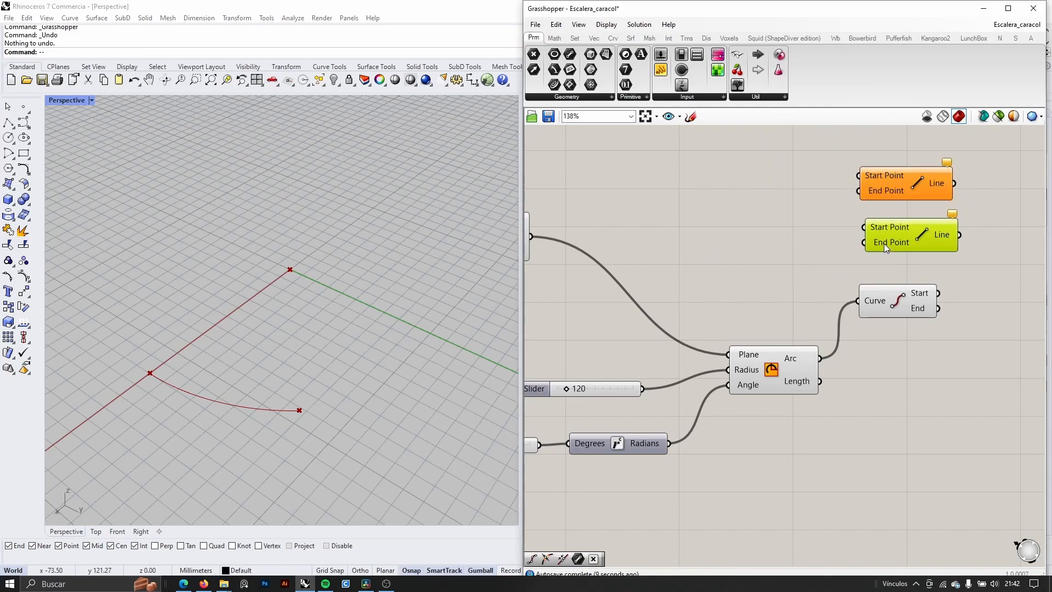
Step: Connect the Construct Point output to the Start Point inputs of both Line components
scroll(882, 241, down, 3)
scroll(652, 237, up, 1)
drag(624, 236, 902, 184)
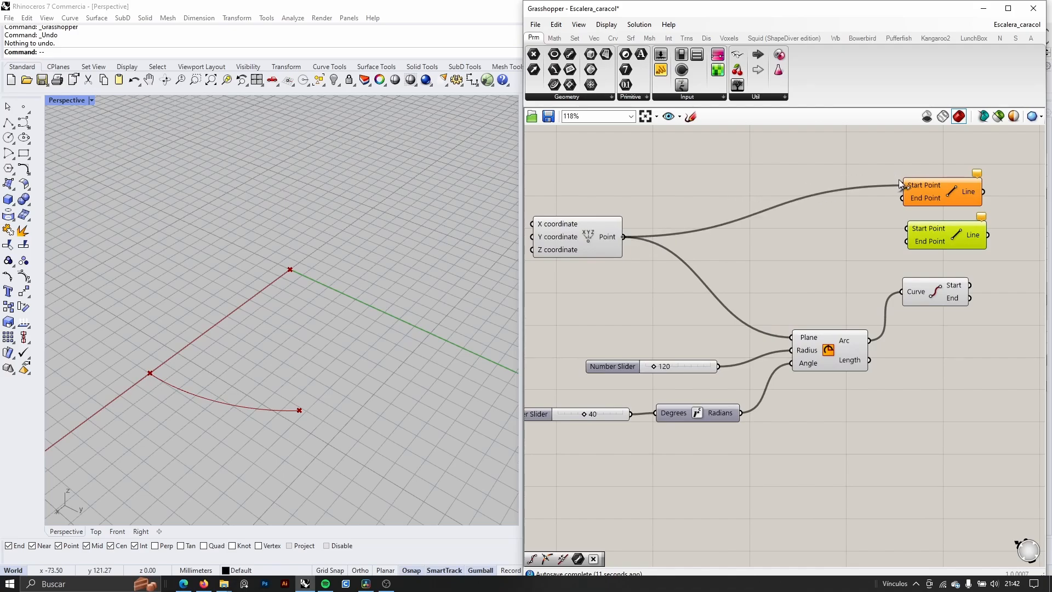
drag(624, 236, 908, 230)
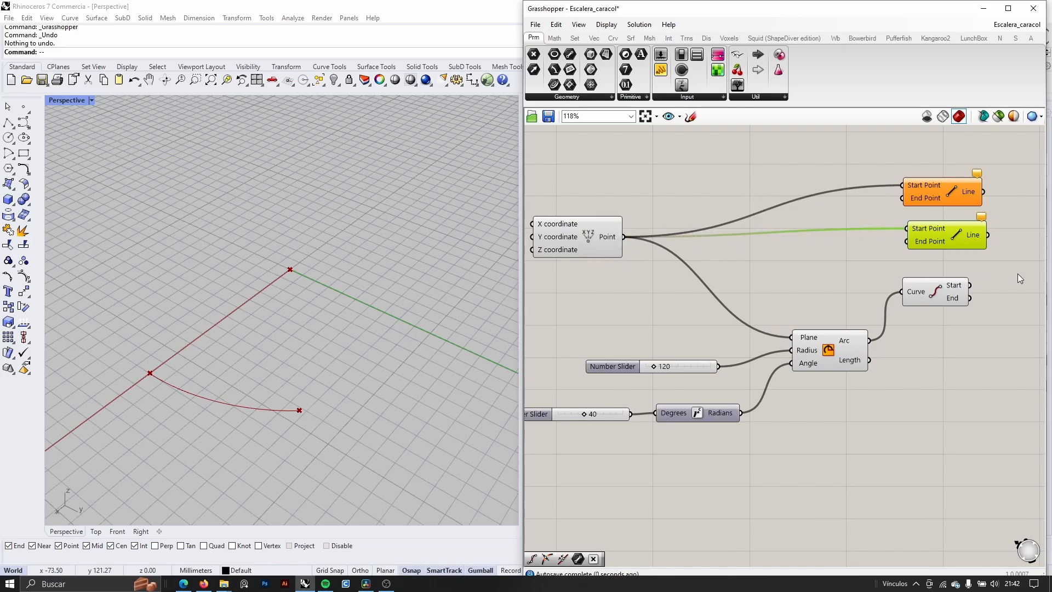
Step: Move both Line components right and connect End Points' Start and End outputs to the upper and lower Lines' End Point inputs respectively
drag(1024, 258, 897, 182)
right_drag(948, 218, 830, 217)
drag(839, 195, 963, 192)
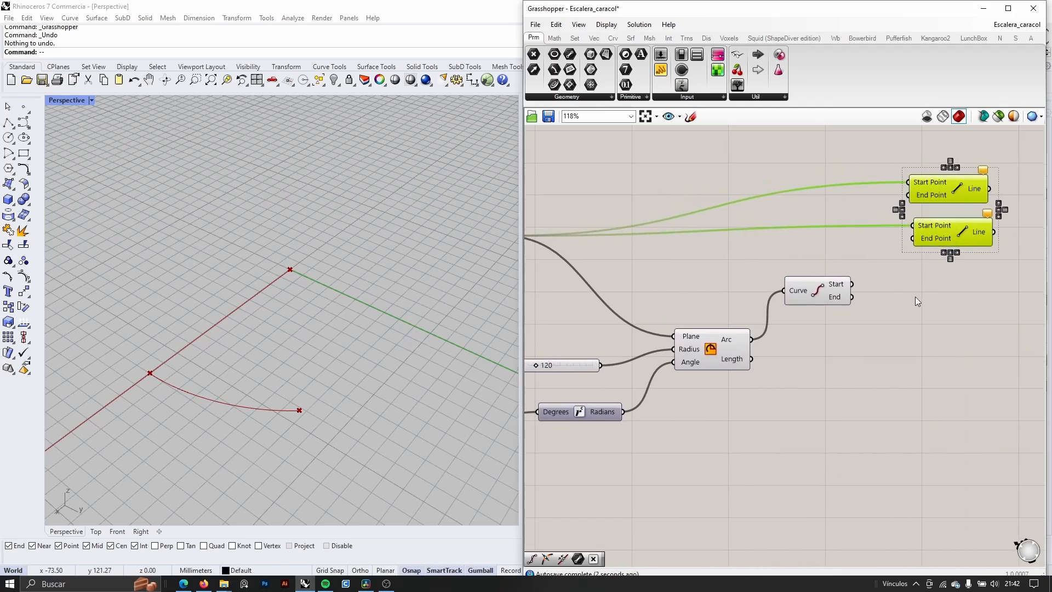
click(914, 297)
drag(884, 232, 903, 198)
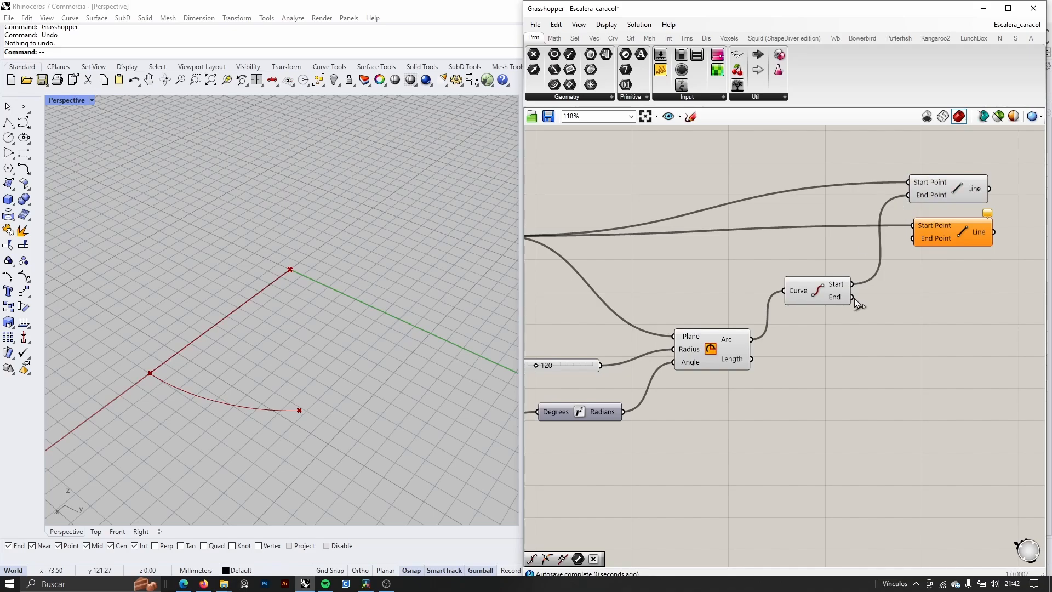
drag(912, 241, 910, 240)
scroll(879, 277, down, 3)
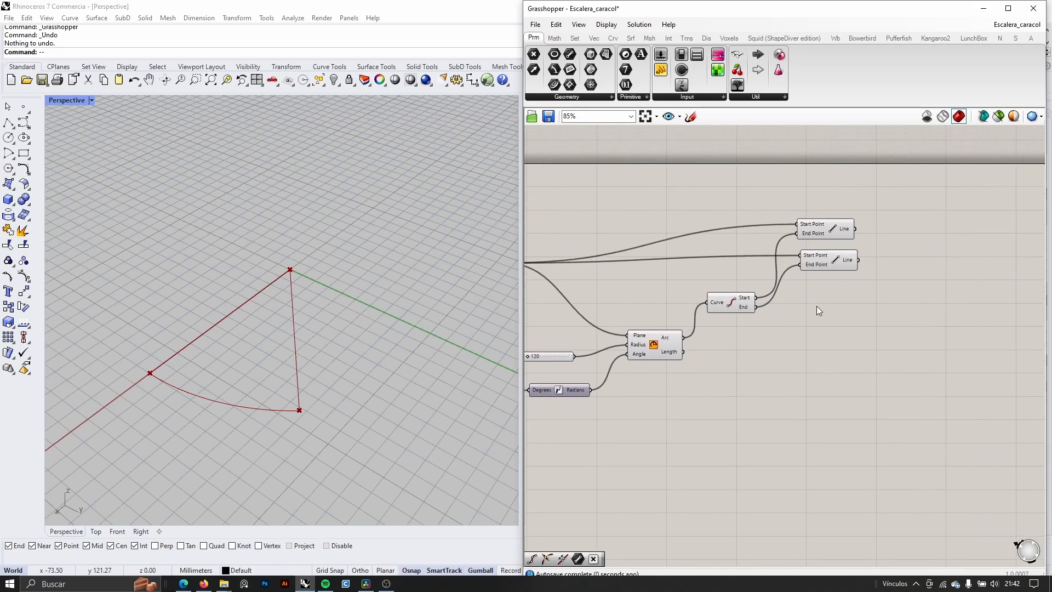
Step: Rearrange the End Points, Line and Arc components so End Points sits above Arc and the Lines are closer to them
drag(738, 305, 690, 289)
drag(867, 300, 788, 216)
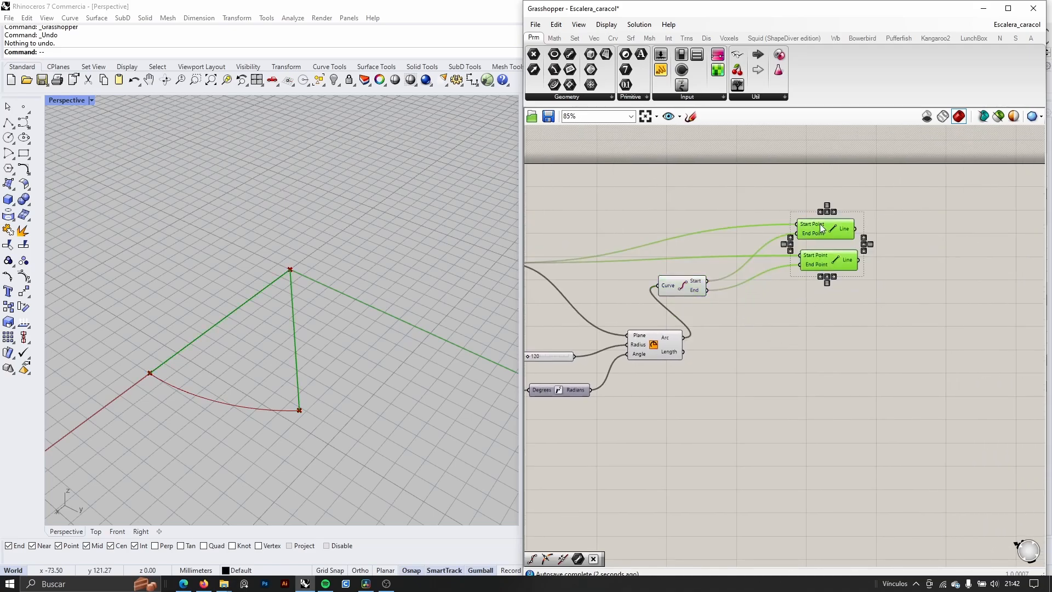
drag(830, 260, 821, 279)
drag(647, 347, 678, 352)
click(725, 369)
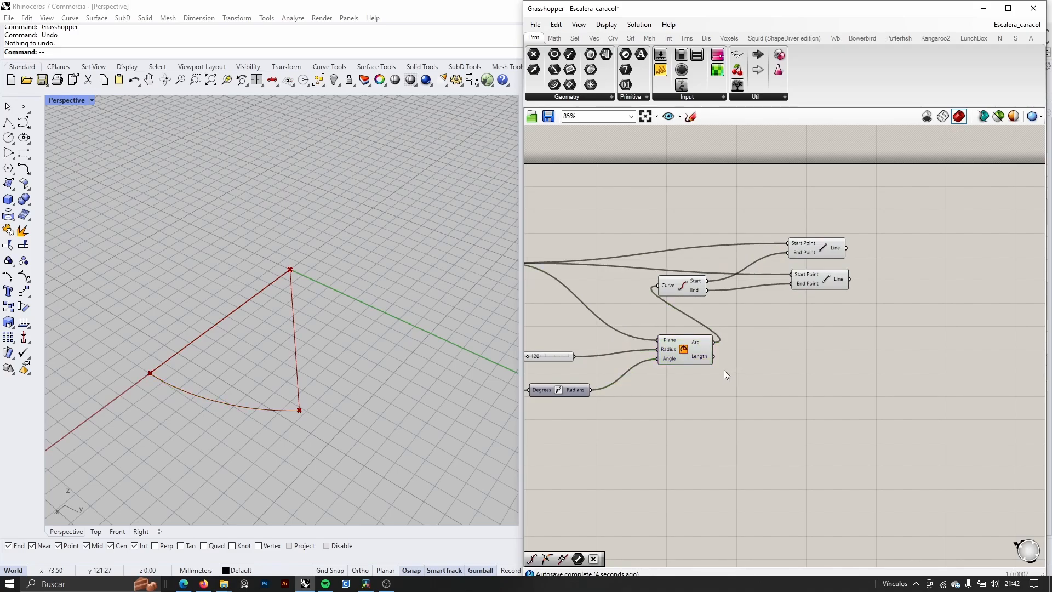
scroll(707, 364, up, 2)
scroll(781, 330, down, 2)
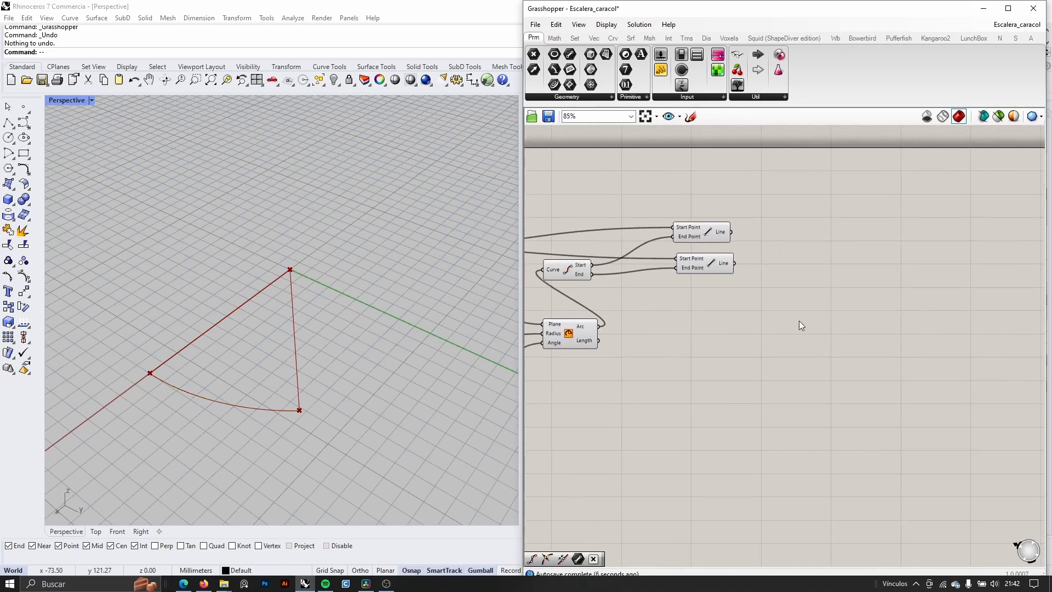
Step: Add a Join Curves component to the right of the Lines and connect both Line outputs to its Curves input
double_click(798, 321)
text(joi)
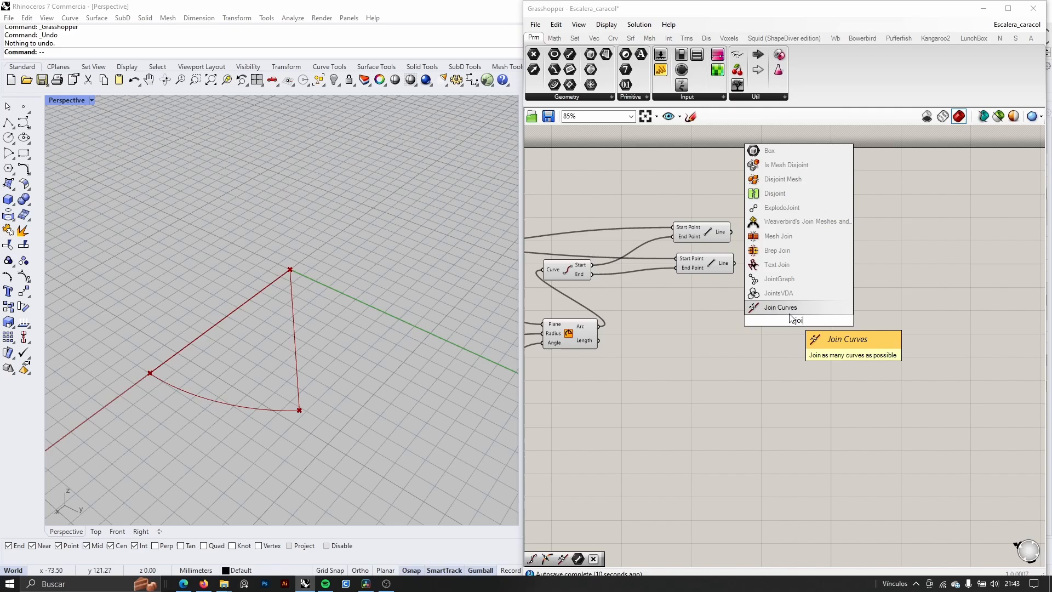
key(Return)
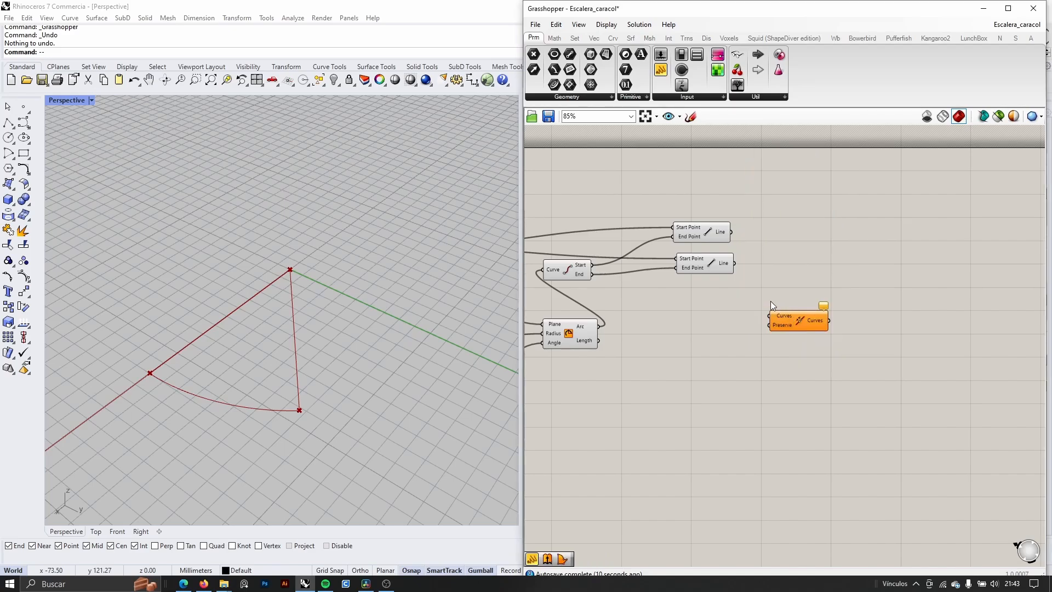
scroll(734, 257, up, 3)
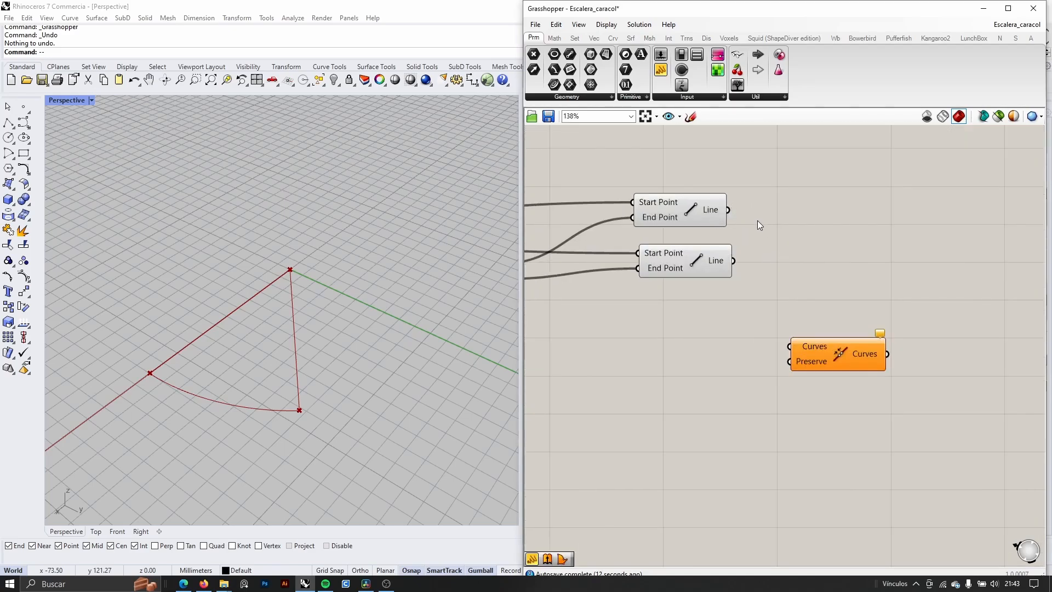
drag(729, 210, 845, 311)
shift+drag(733, 260, 790, 306)
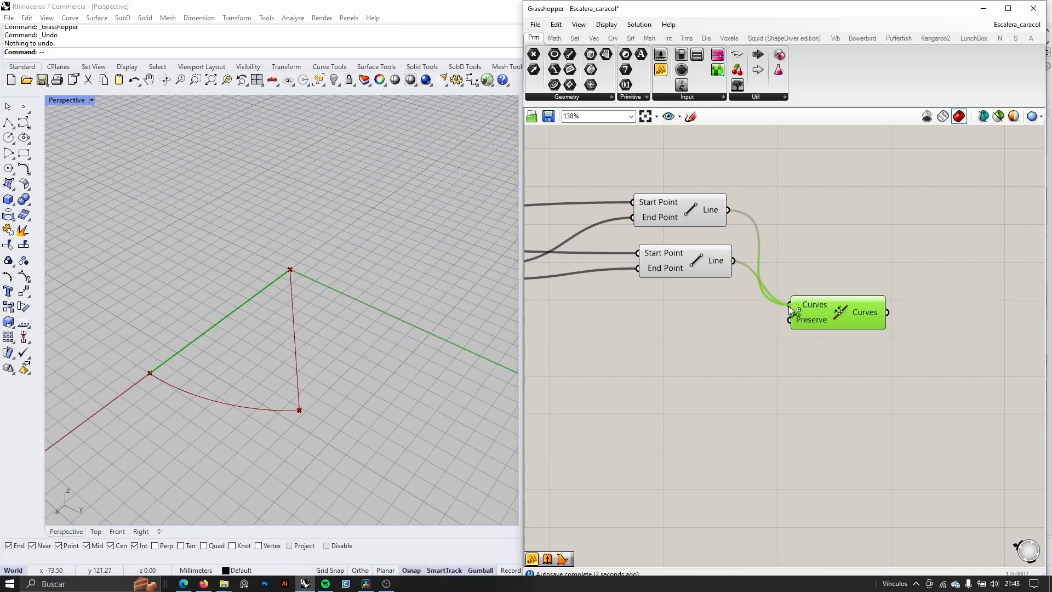
Step: Connect the Arc output to Join Curves' Curves input and add both Line outputs alongside it
scroll(799, 314, down, 2)
scroll(725, 344, up, 2)
click(602, 362)
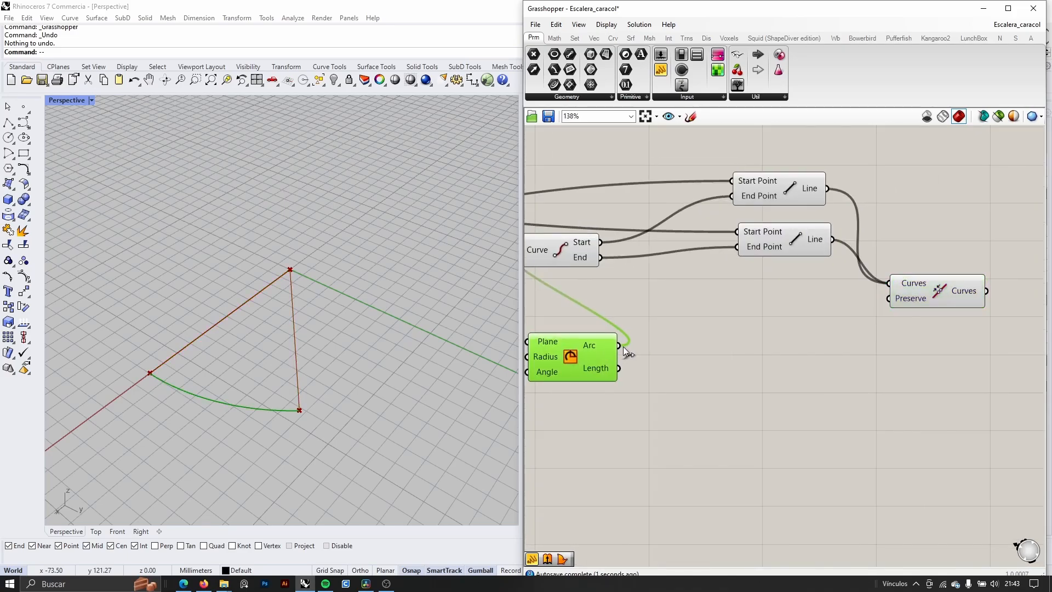
drag(619, 346, 888, 283)
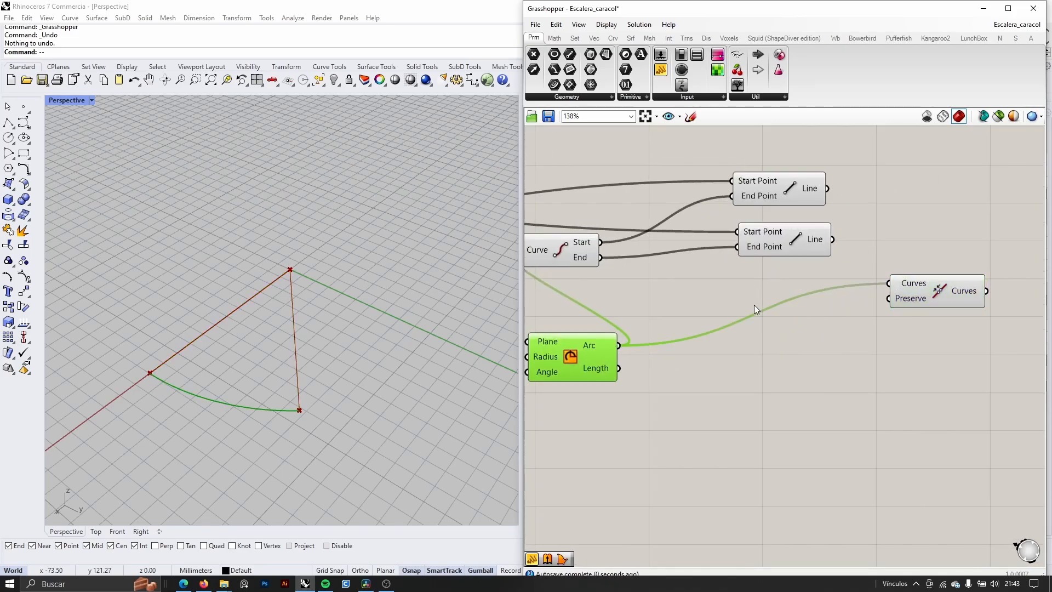
right_drag(754, 305, 698, 315)
click(866, 300)
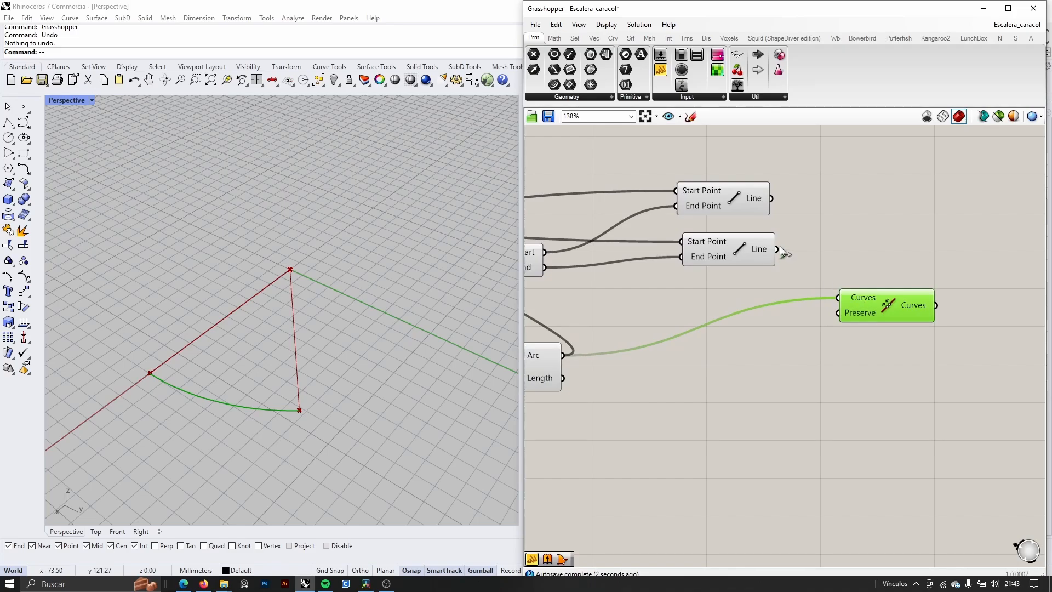
shift+drag(777, 249, 832, 292)
shift+drag(769, 199, 837, 297)
Step: Bake the joined step outline into Rhino to check it by selection, and delete the baked curve
click(889, 308)
middle_click(889, 308)
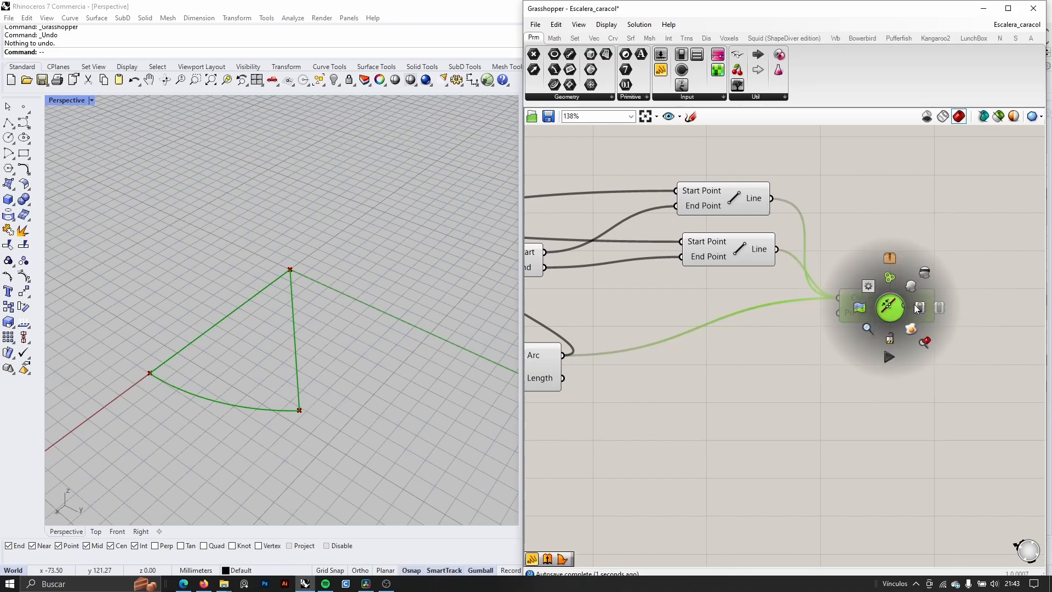
click(297, 373)
click(211, 385)
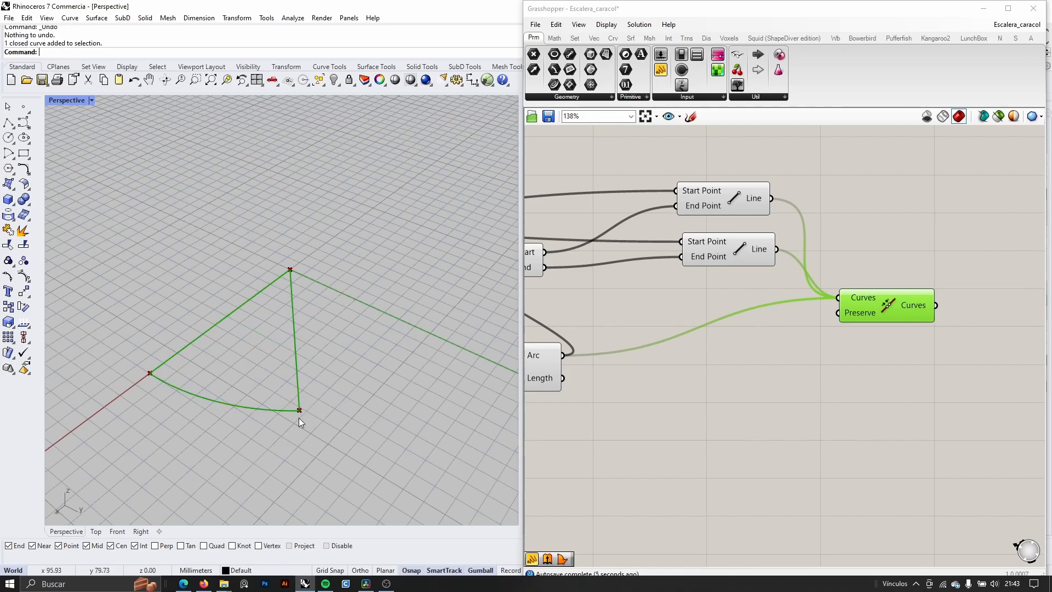
click(282, 409)
key(Delete)
Step: Lower Join Curves slightly, then add a Boundary Surfaces component and feed the joined curves into its Edges input
scroll(712, 321, down, 2)
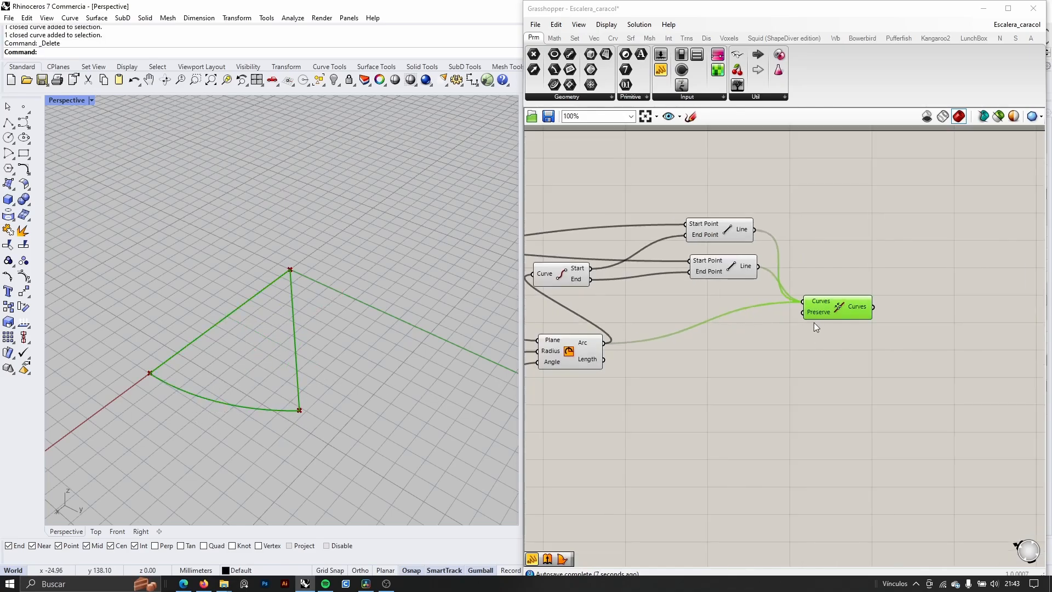
right_drag(813, 322, 724, 331)
scroll(742, 321, up, 1)
drag(747, 318, 757, 348)
right_drag(821, 348, 760, 340)
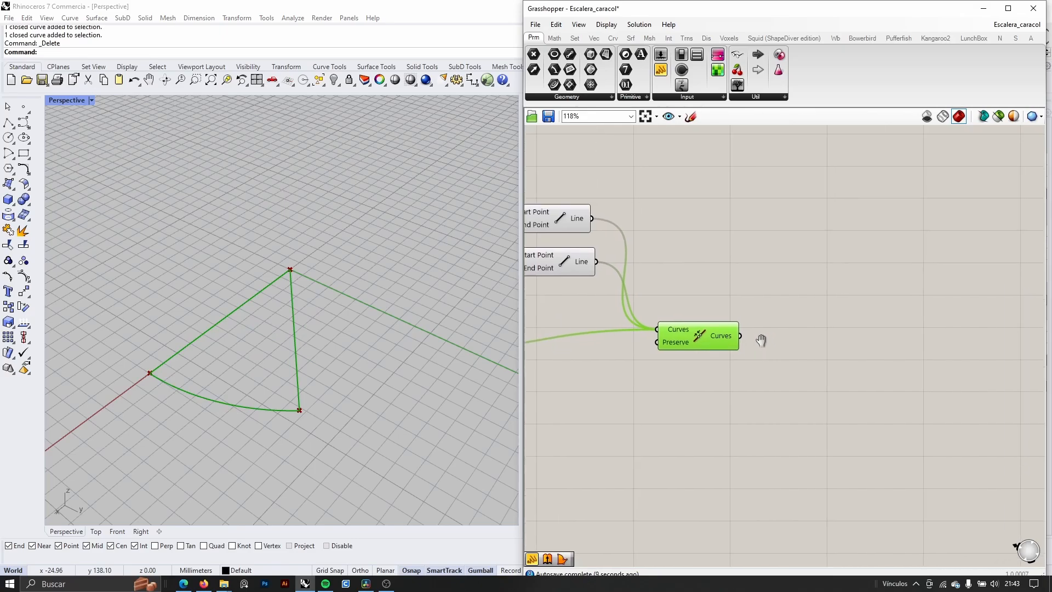
click(776, 350)
double_click(776, 350)
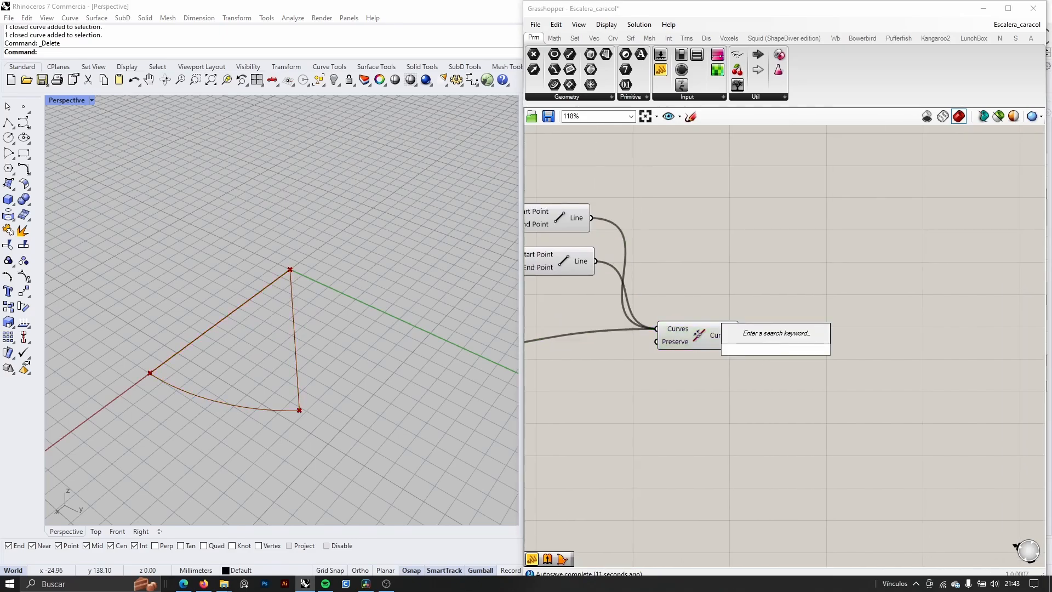
text(bound)
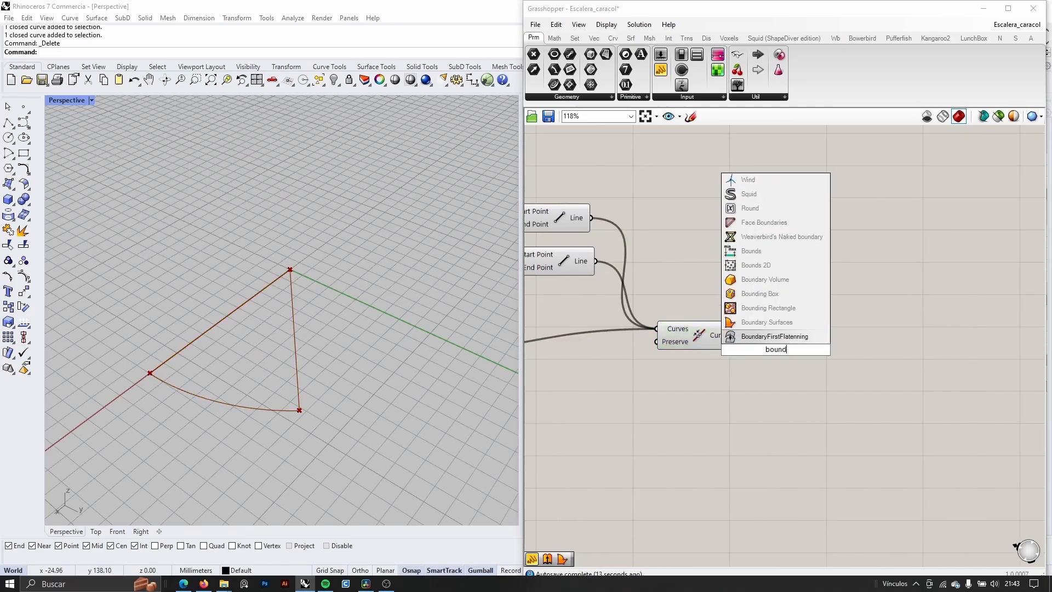
click(766, 322)
drag(750, 349, 781, 334)
Step: Move the Boundary Surfaces component right, farther away from Join Curves
scroll(315, 294, down, 7)
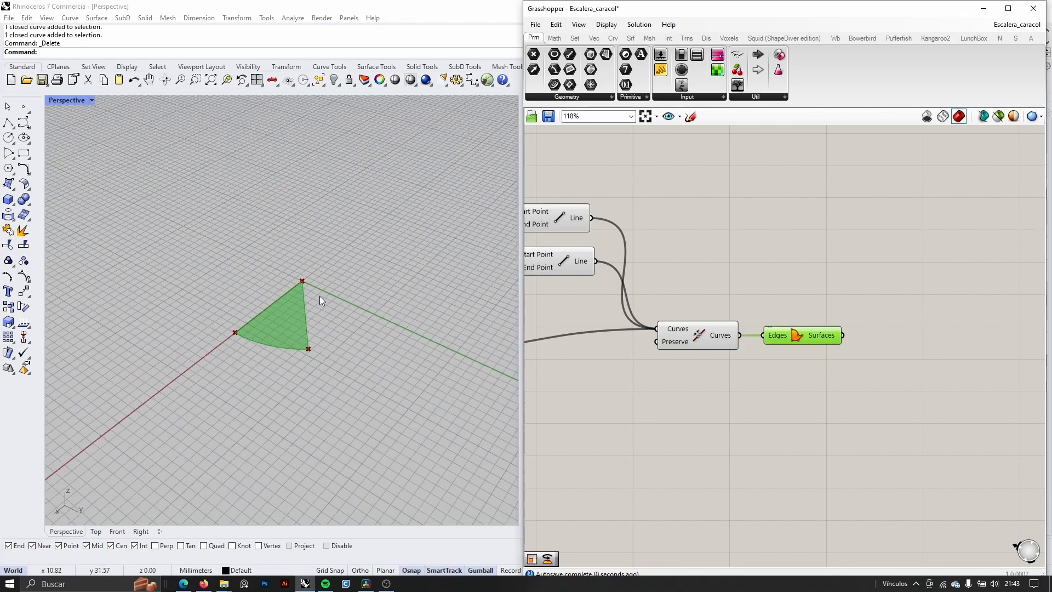
right_drag(320, 296, 298, 320)
scroll(298, 304, up, 9)
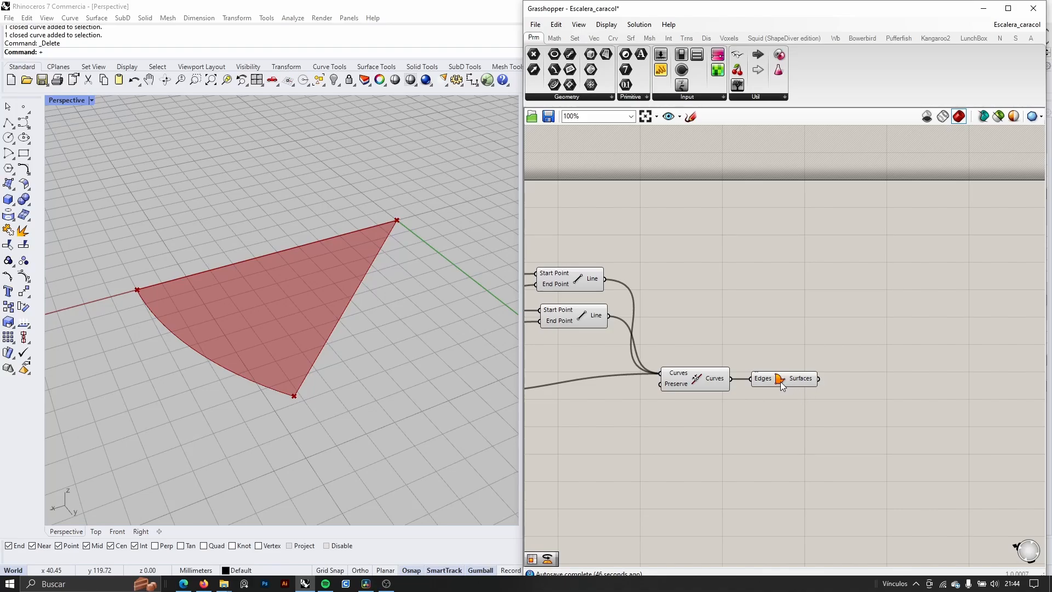
drag(782, 385, 788, 410)
scroll(807, 375, down, 3)
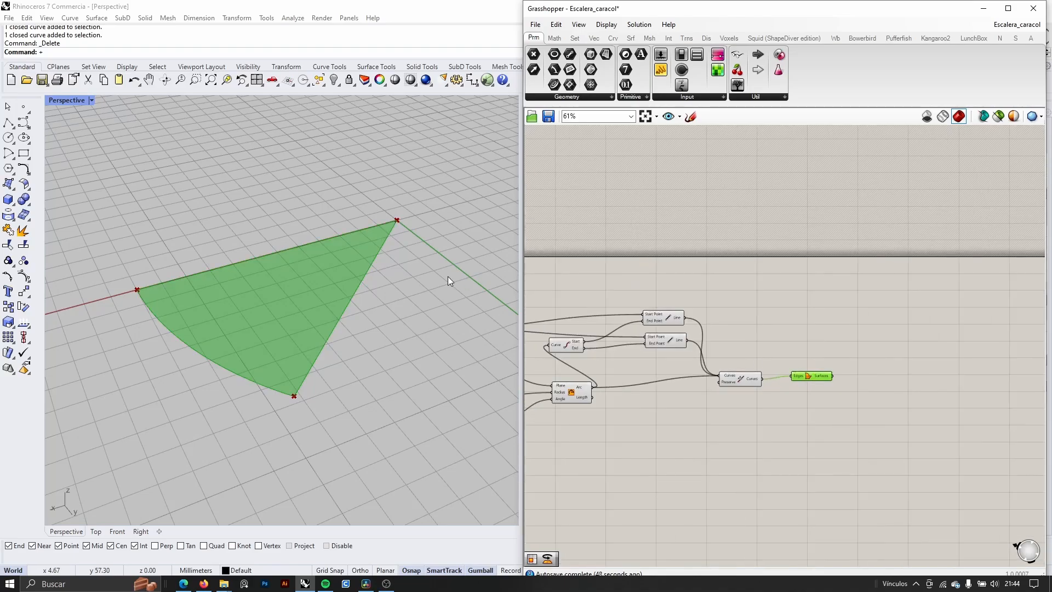
scroll(364, 290, down, 6)
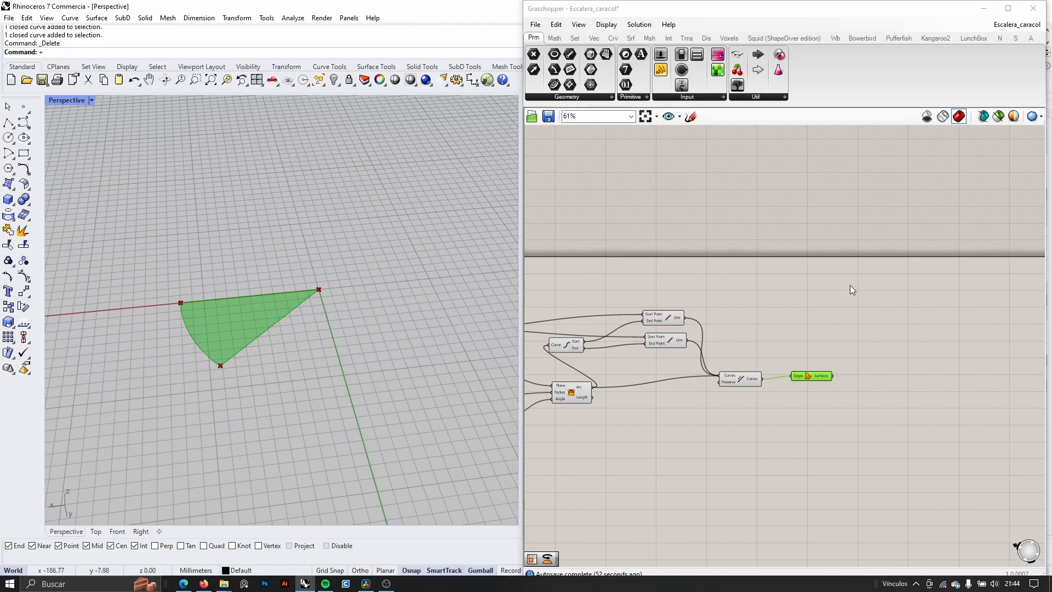
Step: Sketch two circles numbered 1 and 2 with an arrow between them on the Grasshopper canvas, and discard the sketch
scroll(830, 341, up, 5)
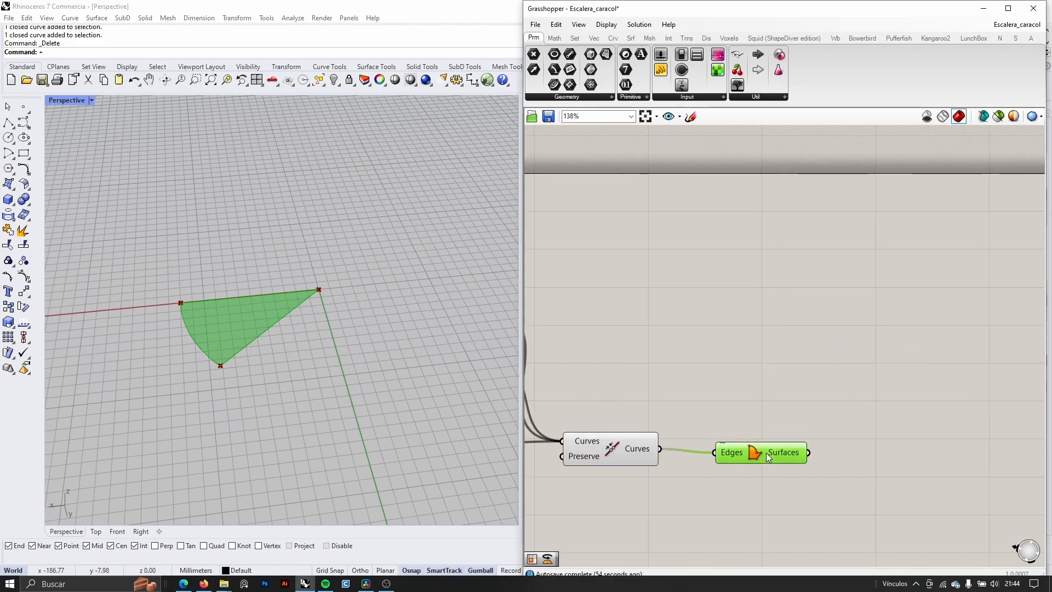
right_drag(755, 376, 726, 345)
scroll(813, 370, down, 2)
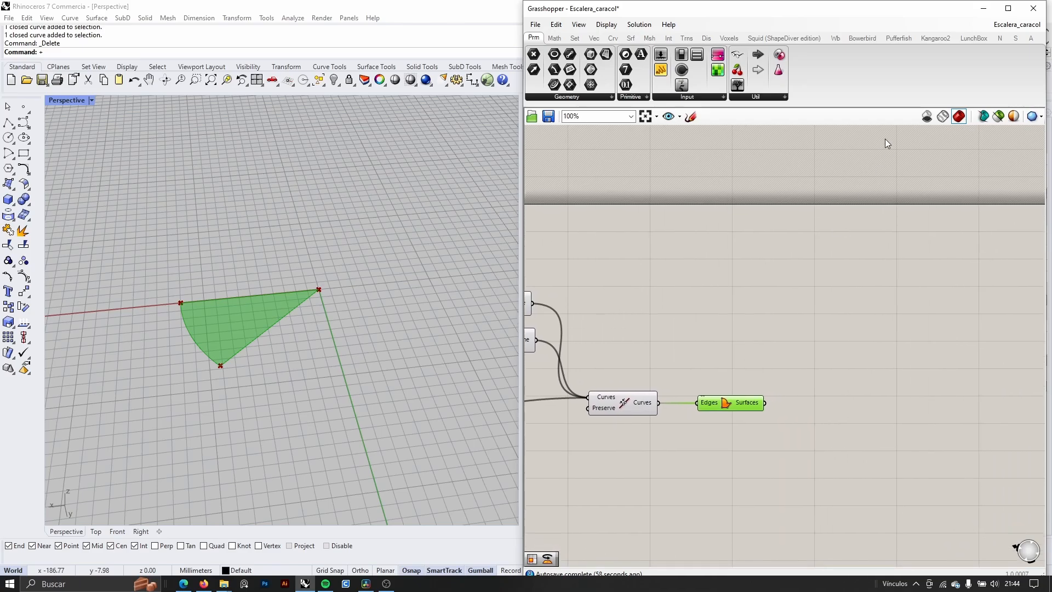
click(690, 116)
mouse_move(774, 268)
mouse_down()
mouse_move(750, 319)
mouse_move(781, 279)
mouse_up()
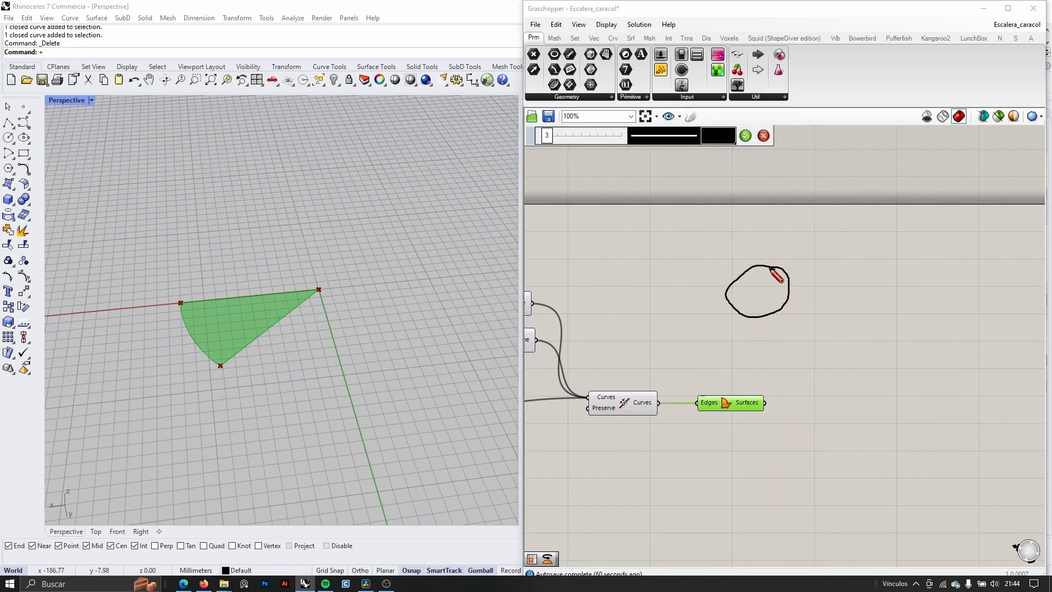
right_drag(697, 295, 644, 284)
mouse_move(751, 253)
mouse_down()
mouse_move(835, 237)
mouse_move(861, 250)
mouse_up()
mouse_move(834, 214)
mouse_down()
mouse_move(910, 338)
mouse_move(883, 280)
mouse_up()
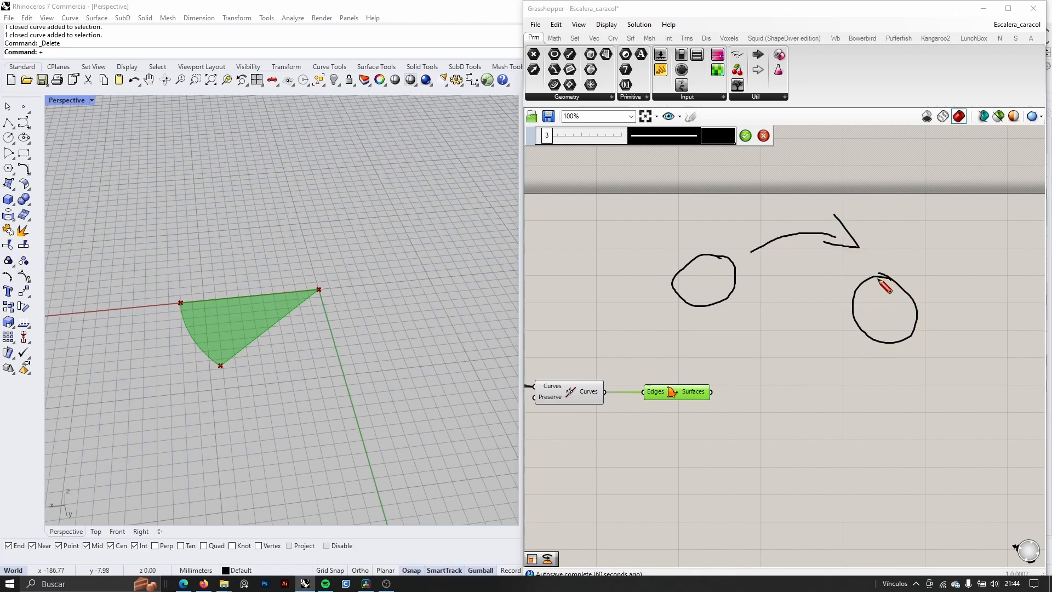
drag(715, 312, 729, 341)
mouse_move(910, 349)
mouse_down()
mouse_move(923, 373)
mouse_move(911, 358)
mouse_move(898, 363)
mouse_up()
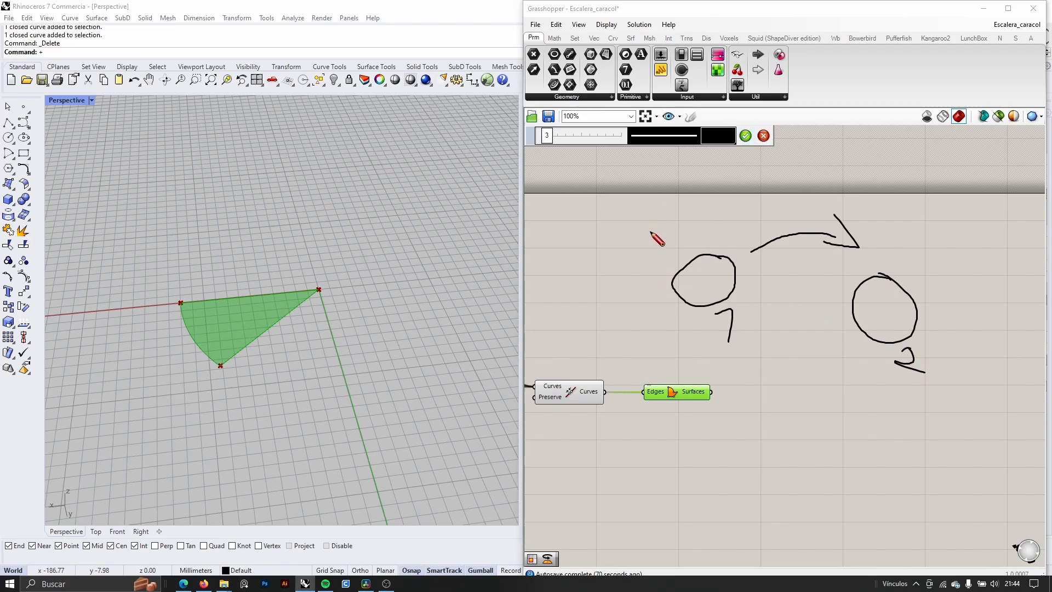
drag(651, 237, 757, 329)
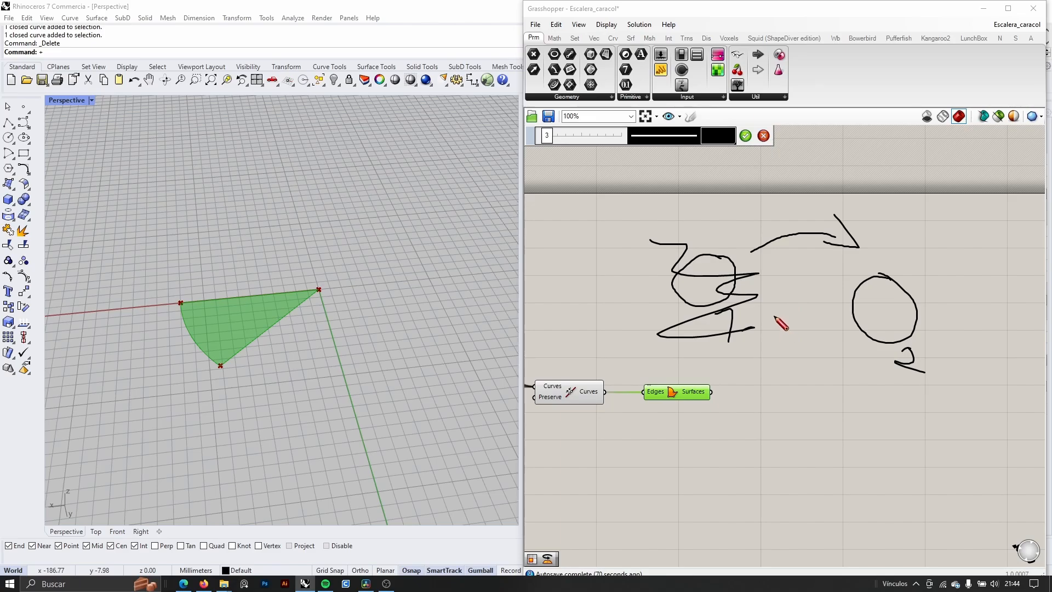
scroll(726, 261, down, 2)
scroll(718, 284, up, 2)
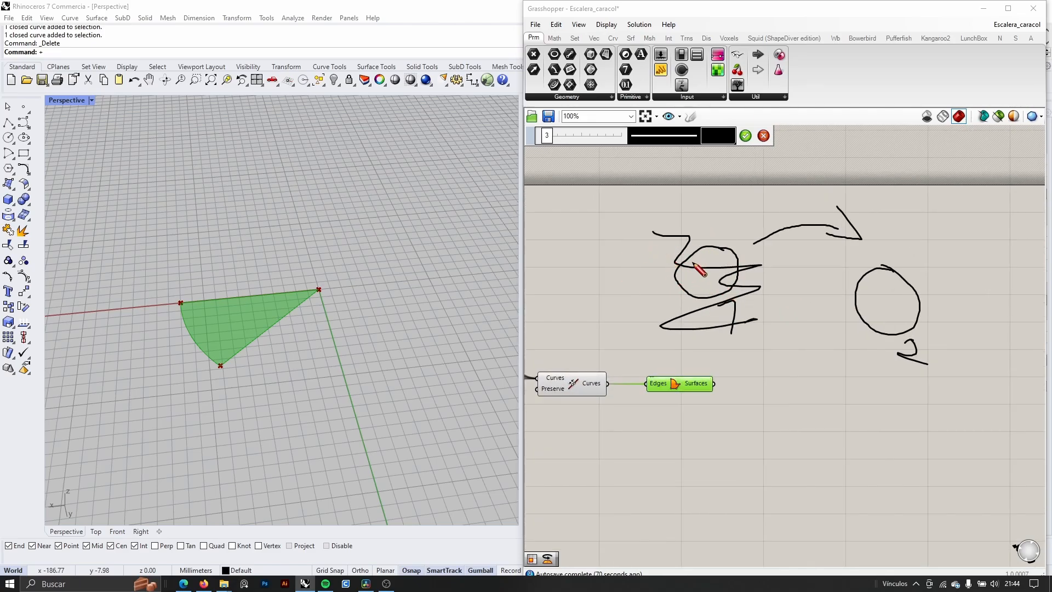
mouse_move(642, 287)
mouse_down()
mouse_move(728, 351)
mouse_move(931, 395)
mouse_move(977, 332)
mouse_up()
click(763, 136)
scroll(785, 350, down, 5)
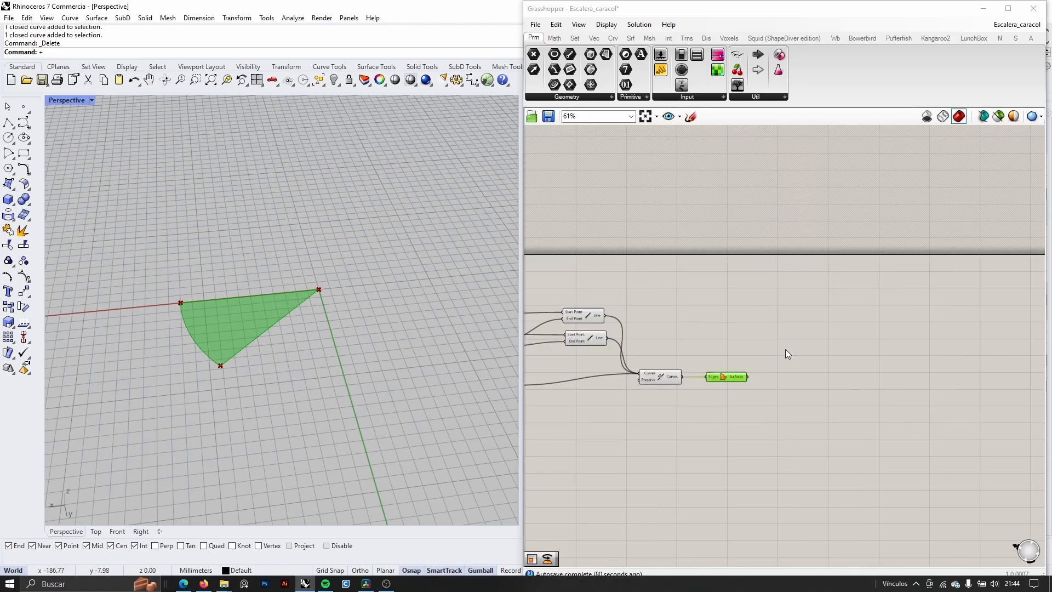
right_drag(778, 344, 832, 323)
scroll(833, 323, up, 3)
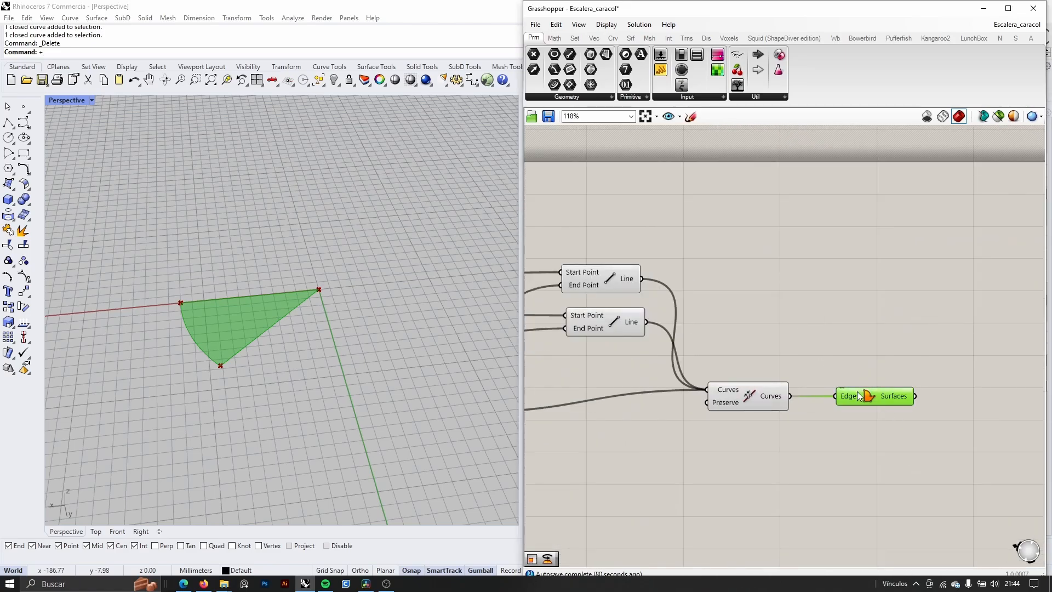
scroll(794, 353, down, 3)
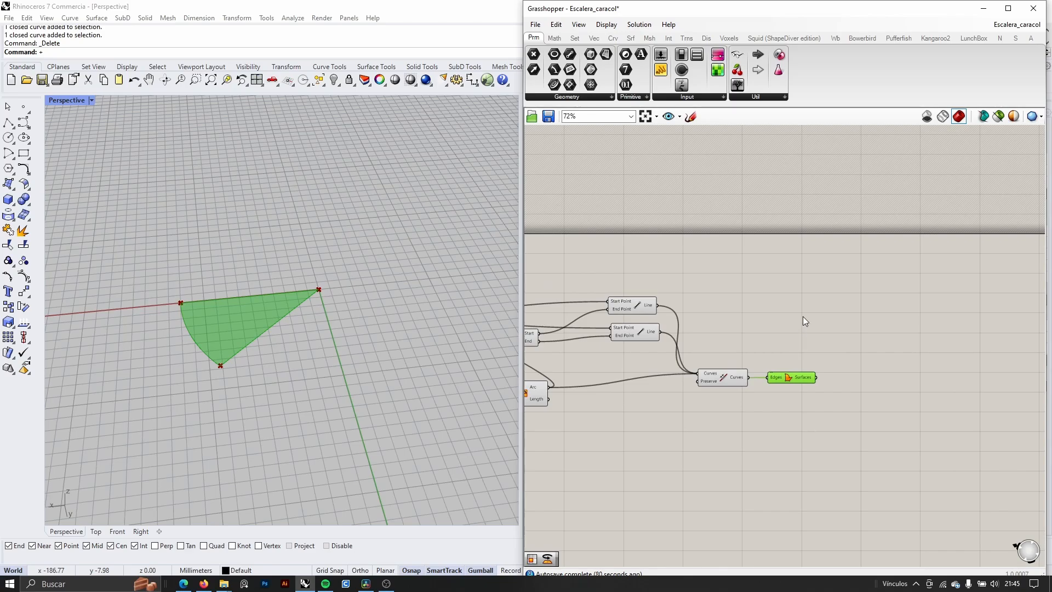
Step: Add a Rotate component up and to the right of Boundary Surfaces and feed the surfaces into its Geometry input
double_click(803, 316)
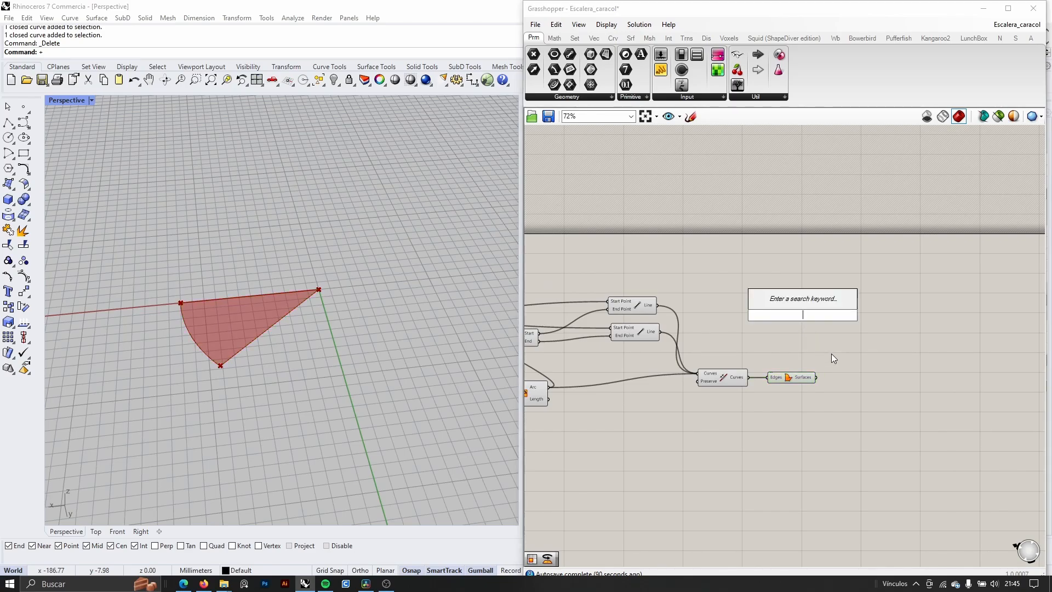
text(rota)
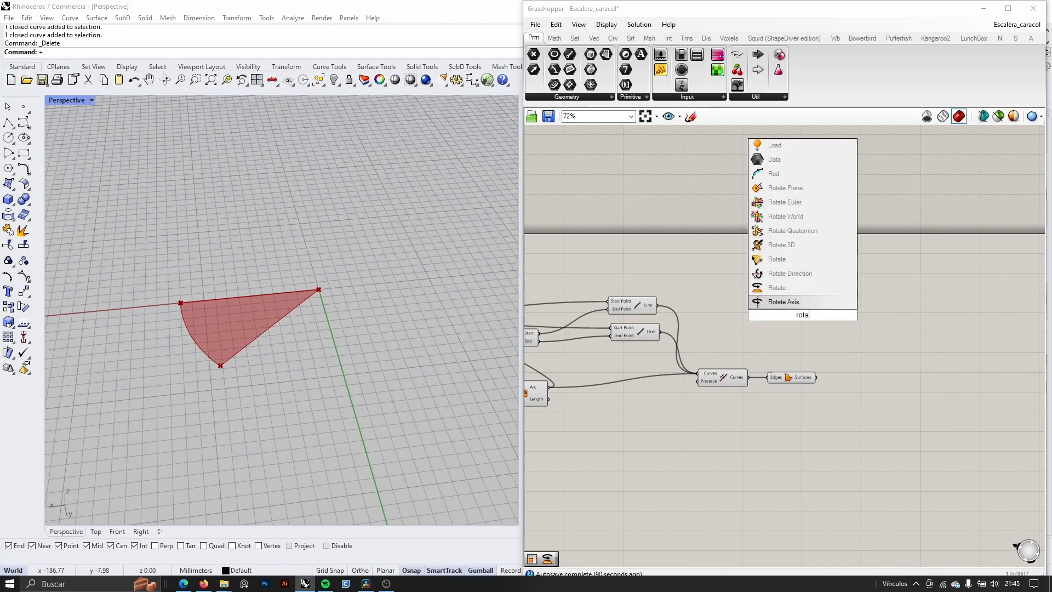
scroll(792, 302, up, 3)
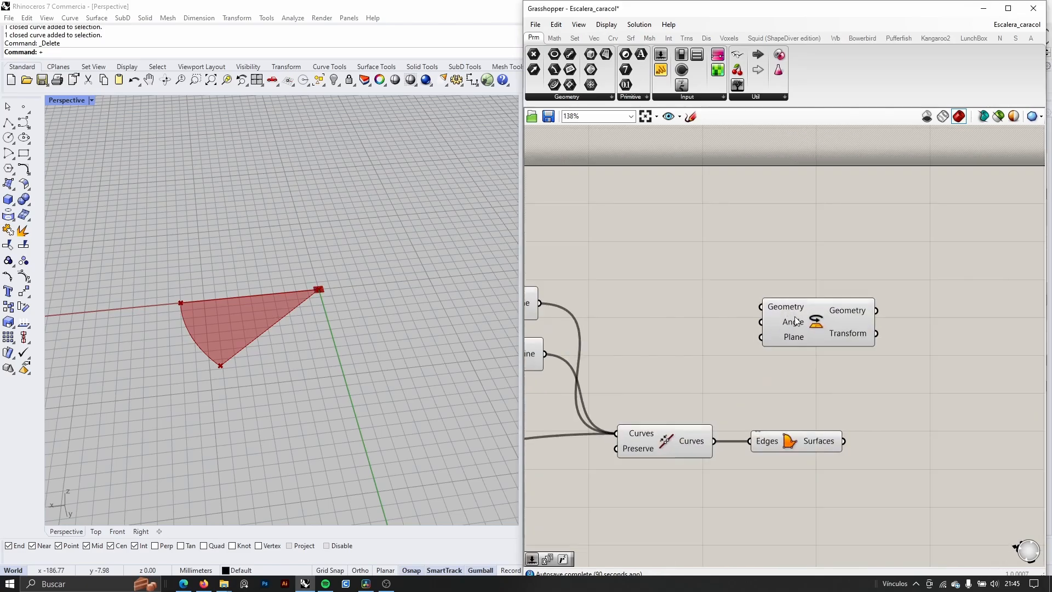
scroll(777, 310, down, 3)
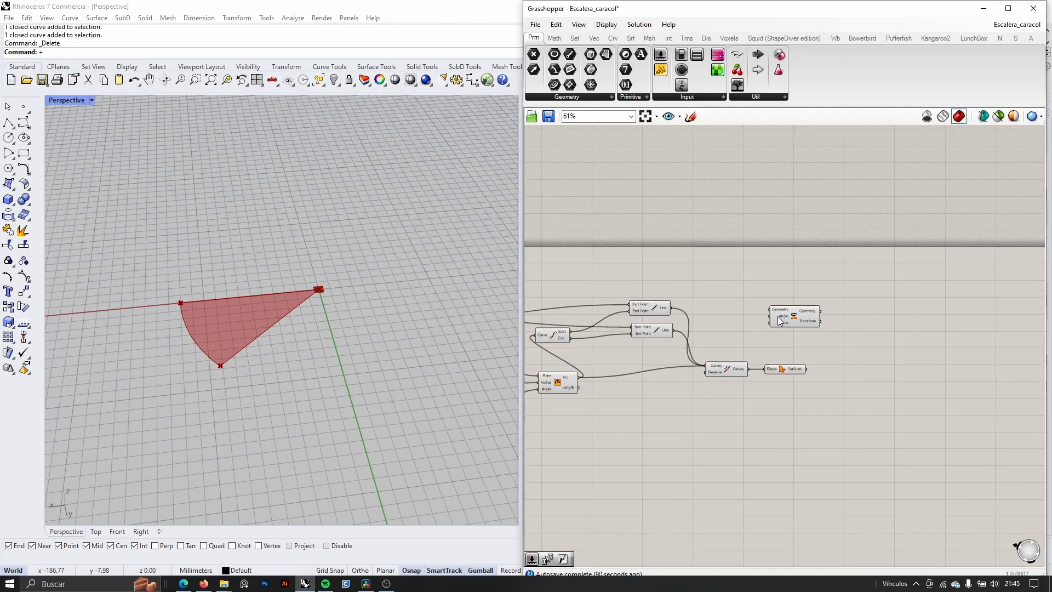
drag(832, 371, 909, 305)
scroll(909, 305, up, 4)
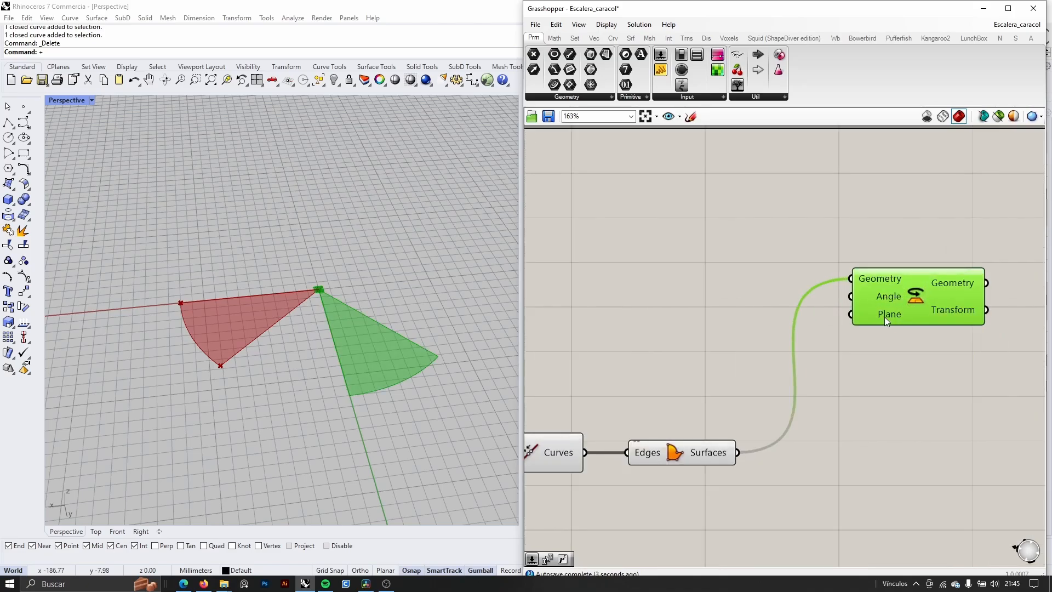
Step: Feed the constructed centre point into the Plane input of the Rotate component
scroll(887, 315, down, 4)
right_drag(605, 321, 633, 341)
scroll(906, 340, up, 5)
scroll(922, 331, down, 4)
scroll(871, 339, down, 2)
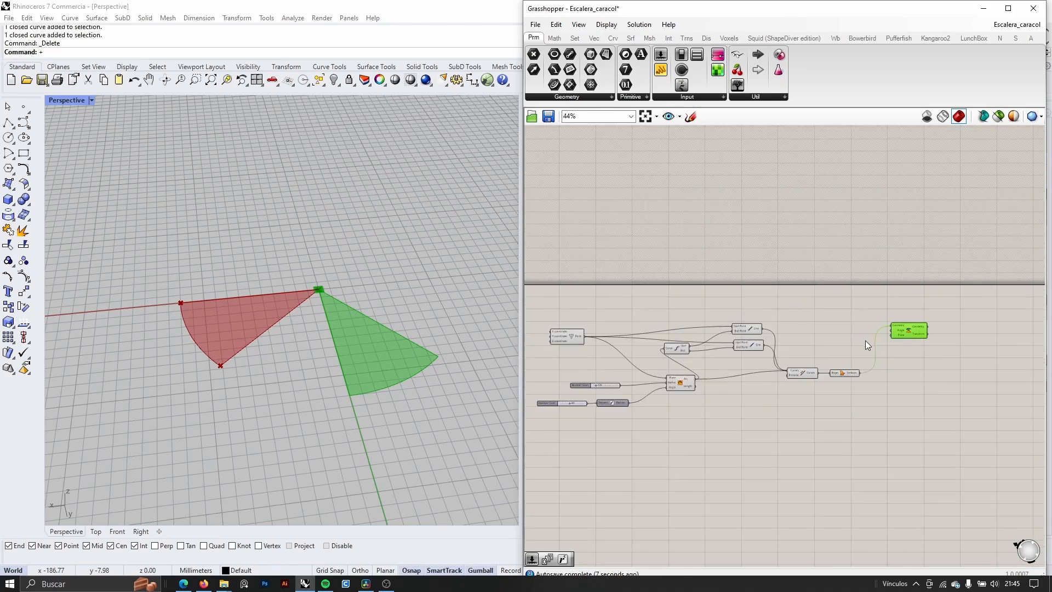
scroll(581, 350, up, 3)
scroll(580, 325, down, 2)
drag(580, 326, 917, 315)
scroll(821, 340, up, 2)
right_drag(916, 316, 806, 349)
scroll(806, 349, up, 4)
drag(790, 316, 893, 302)
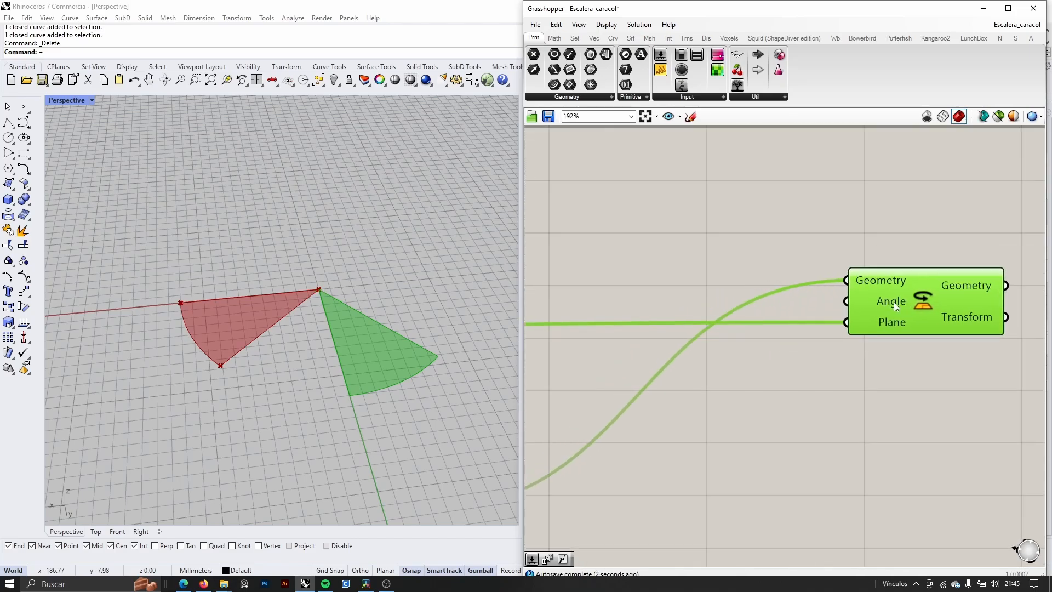
Step: Add a Series component and place it below the Rotate component
scroll(893, 301, down, 4)
double_click(791, 406)
text(series)
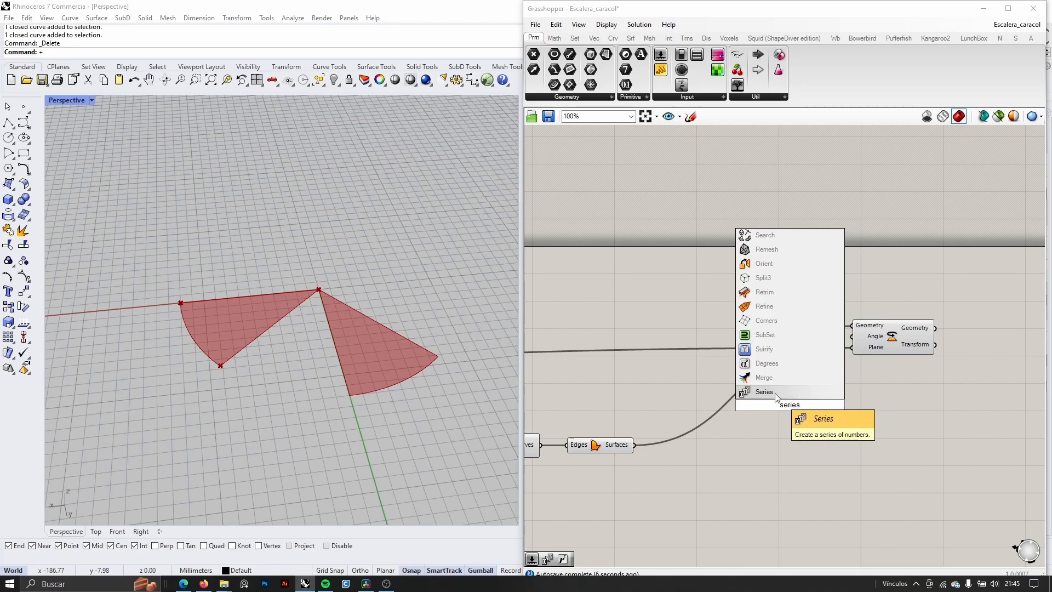
click(774, 393)
scroll(781, 402, up, 5)
drag(836, 412, 829, 385)
scroll(829, 385, down, 3)
right_drag(892, 432, 777, 362)
drag(727, 345, 757, 390)
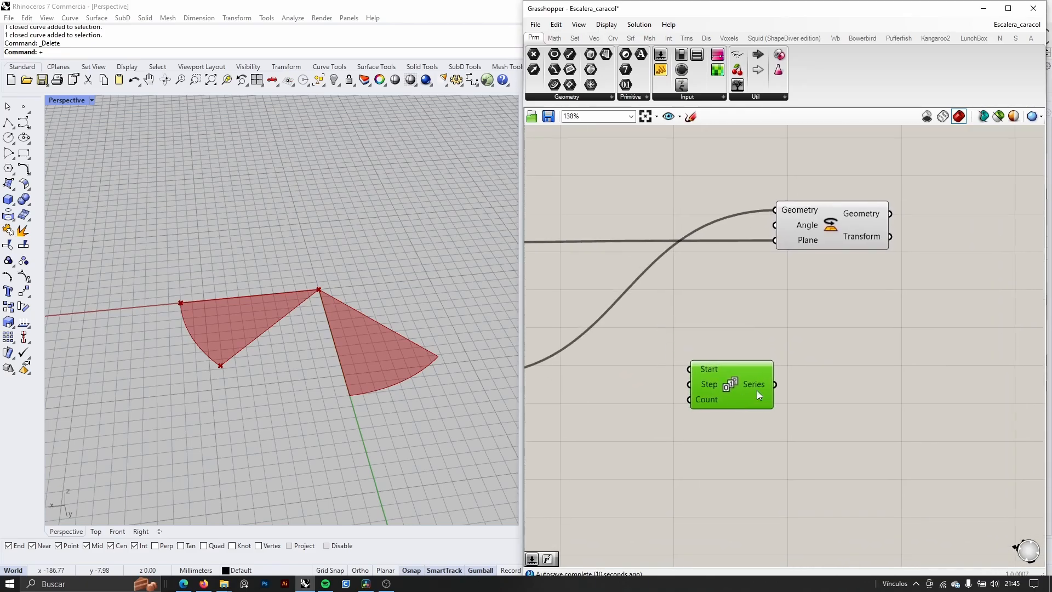
Step: Add number sliders with values 1 and 5 and feed them into the Start and Step inputs of Series
scroll(707, 378, up, 3)
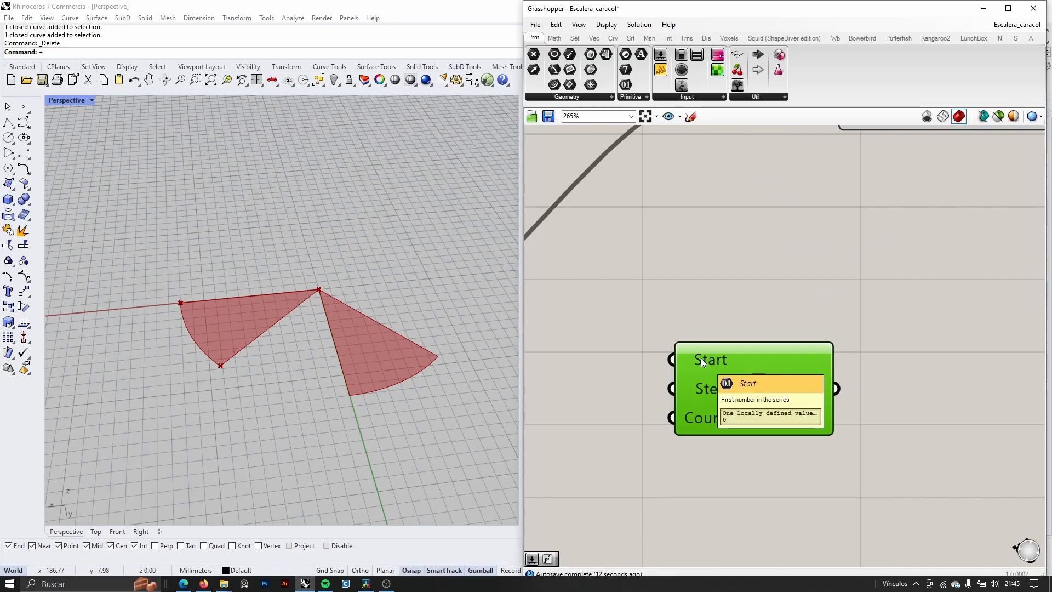
double_click(692, 277)
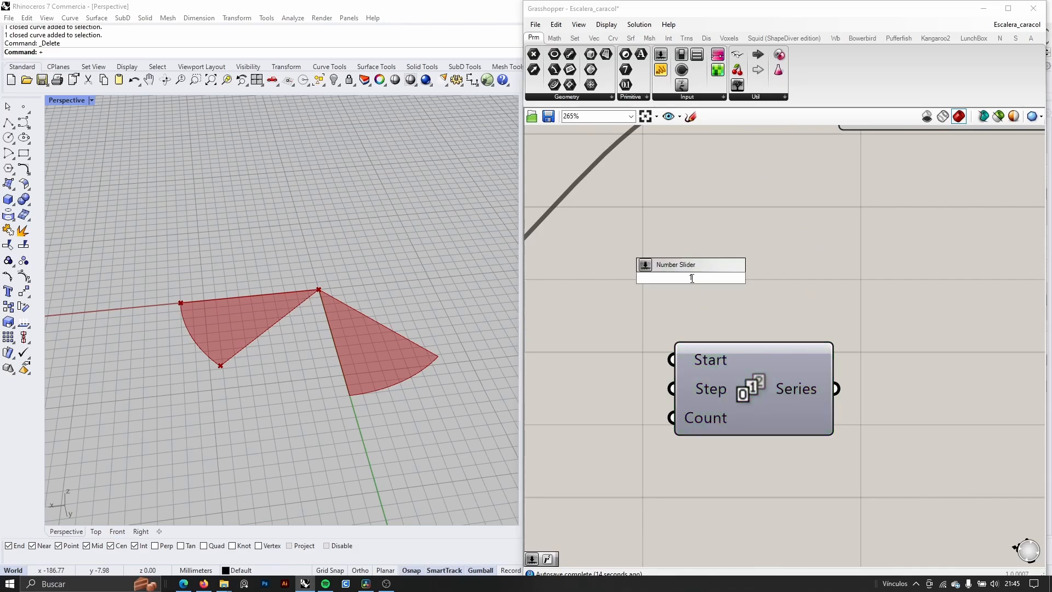
click(696, 265)
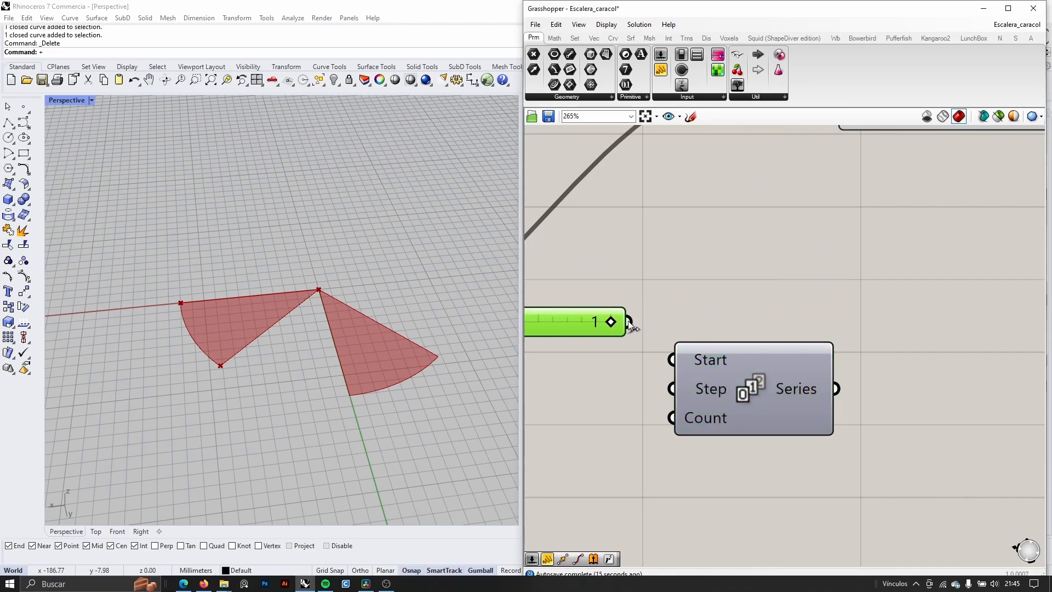
drag(629, 322, 672, 360)
double_click(619, 406)
text(5)
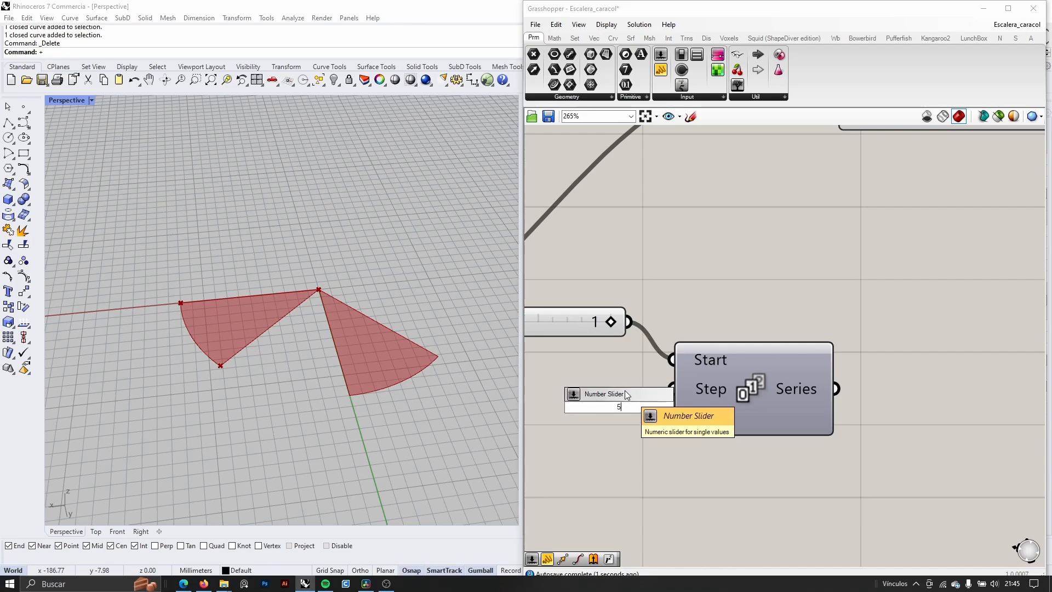
key(Return)
mouse_move(676, 406)
mouse_down()
mouse_move(540, 406)
mouse_move(672, 388)
mouse_up()
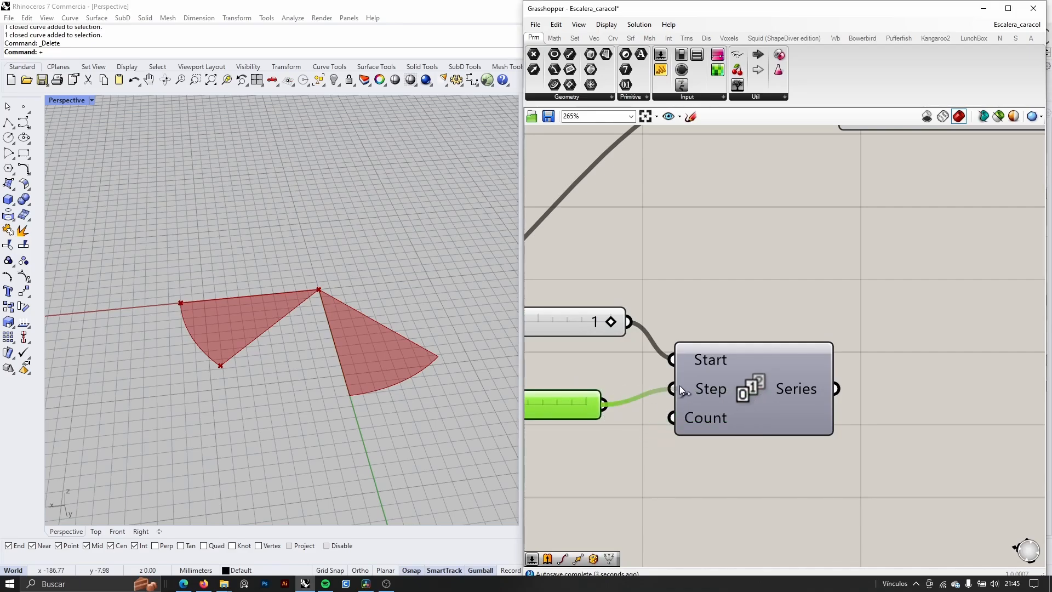
Step: Add a number slider with value 9 and feed it into the Count input of Series
click(623, 470)
double_click(623, 469)
text(9)
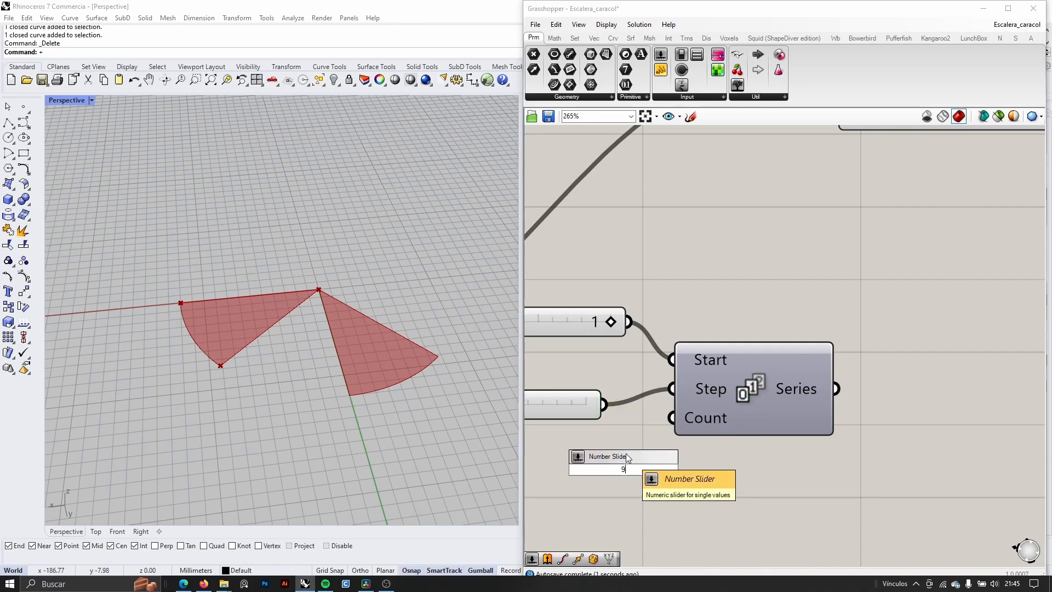
key(Return)
drag(773, 470, 580, 480)
Step: Add a Panel and feed the Series output into it
click(899, 470)
double_click(899, 470)
text(pane)
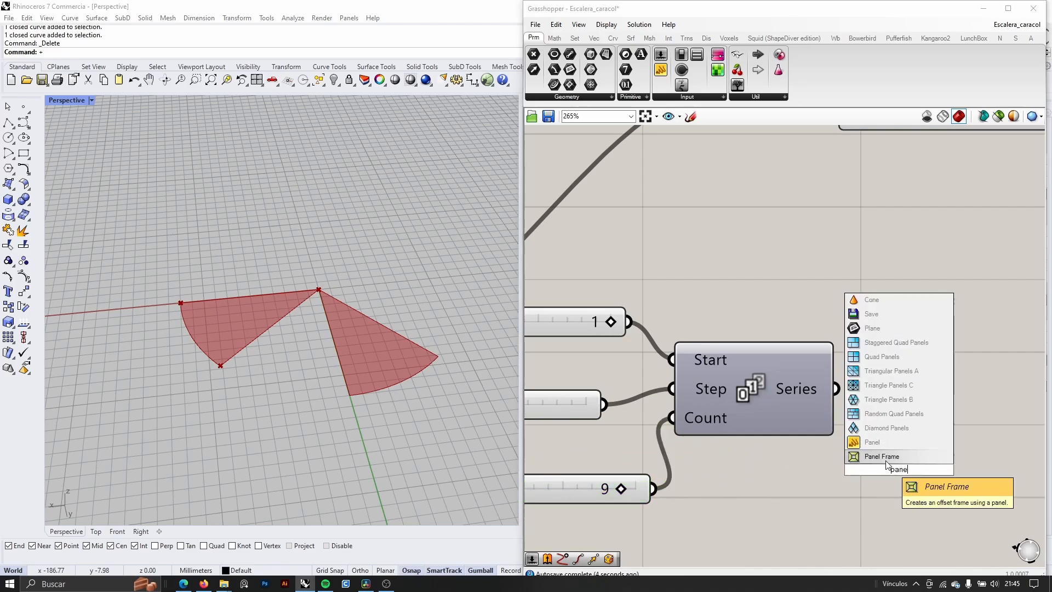
click(874, 442)
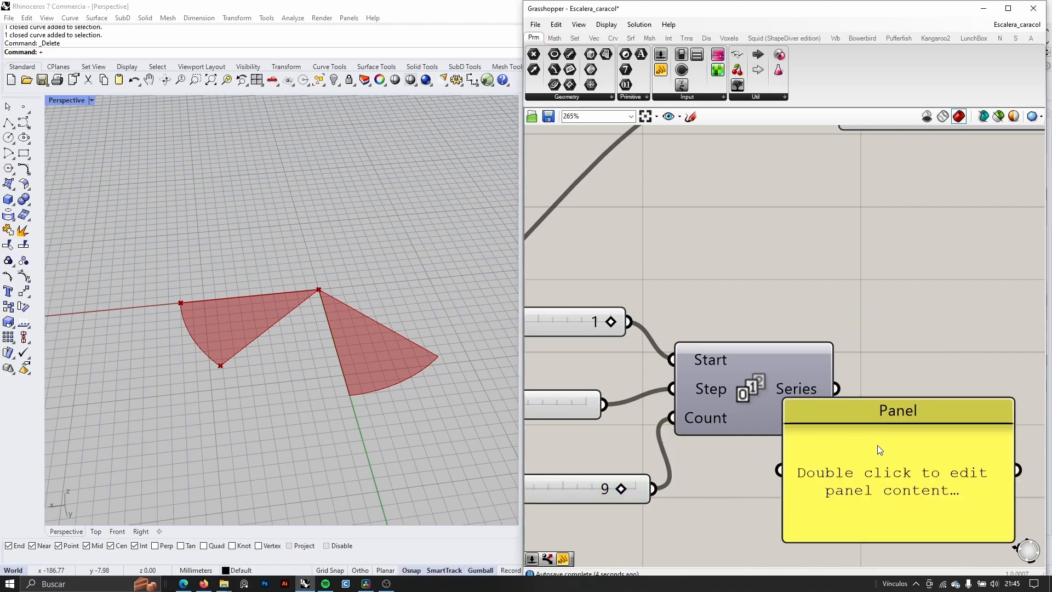
drag(836, 388, 782, 463)
Step: Place the Panel to the right of Series and enlarge it enough to show the whole number list
scroll(854, 376, down, 2)
scroll(854, 377, down, 2)
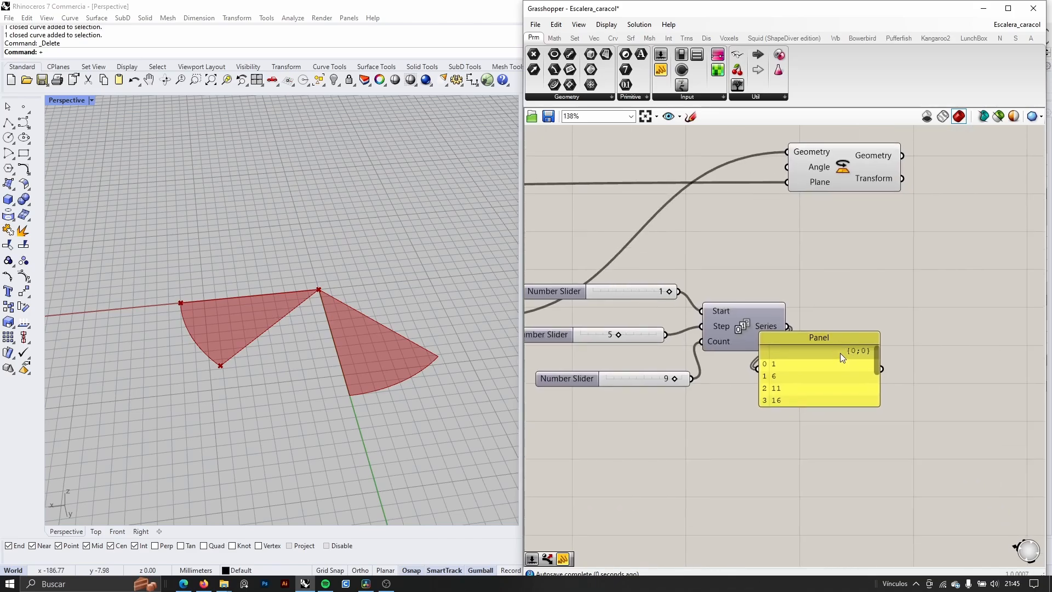
drag(840, 353, 894, 295)
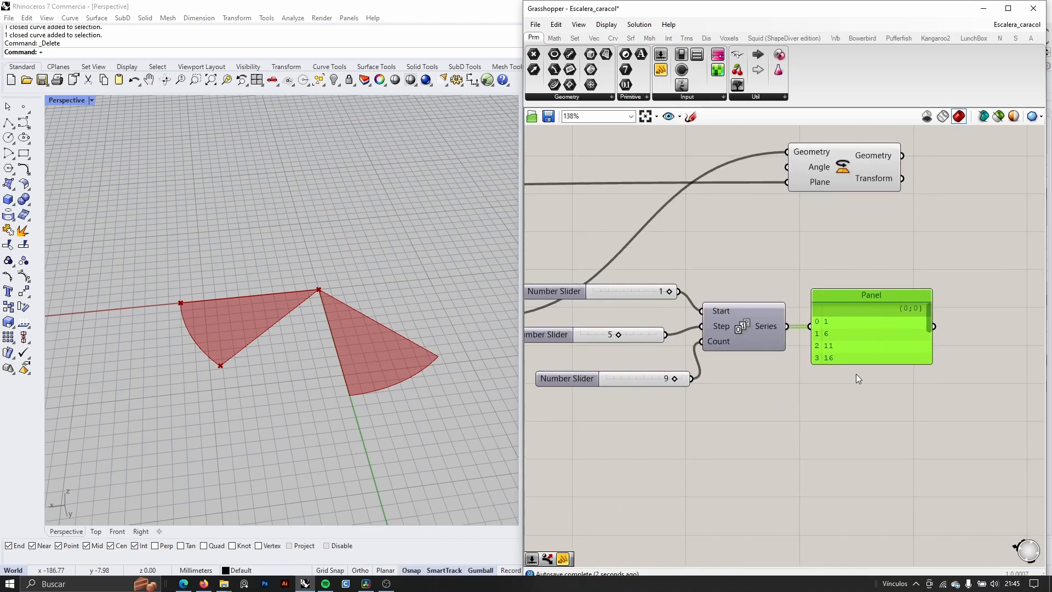
drag(852, 364, 852, 498)
scroll(831, 342, up, 4)
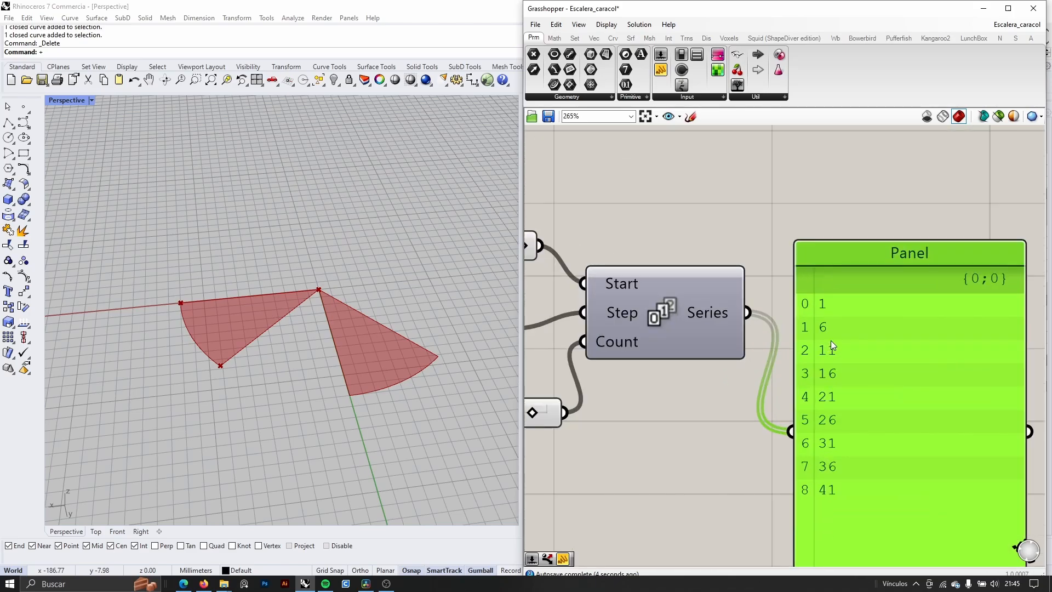
scroll(830, 341, down, 3)
drag(833, 307, 826, 267)
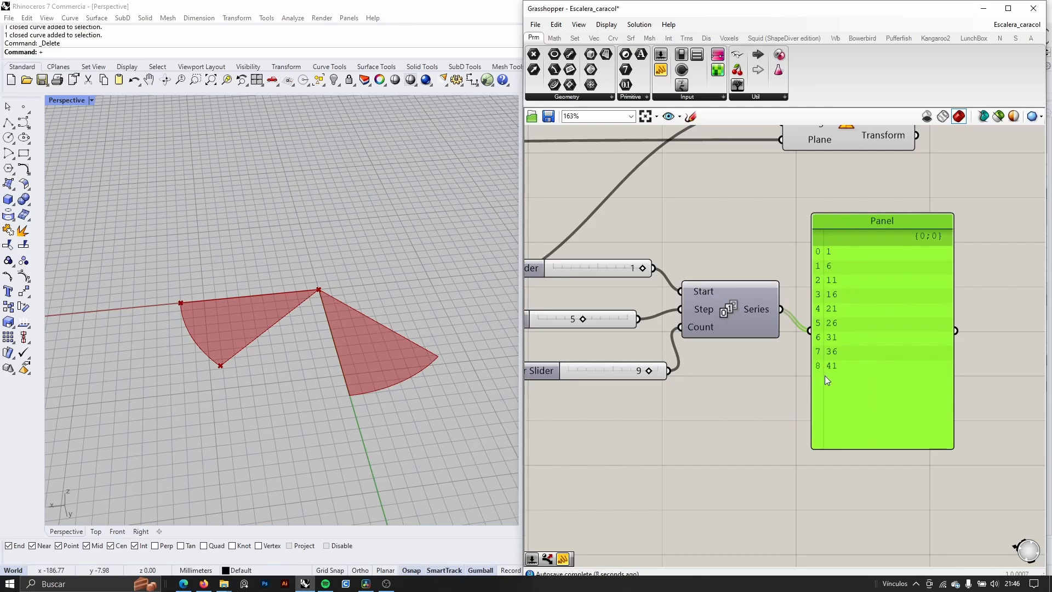
drag(852, 407, 854, 391)
Step: Set the slider feeding the Series Count input to 6 and check the list in the Panel
right_drag(683, 323, 798, 328)
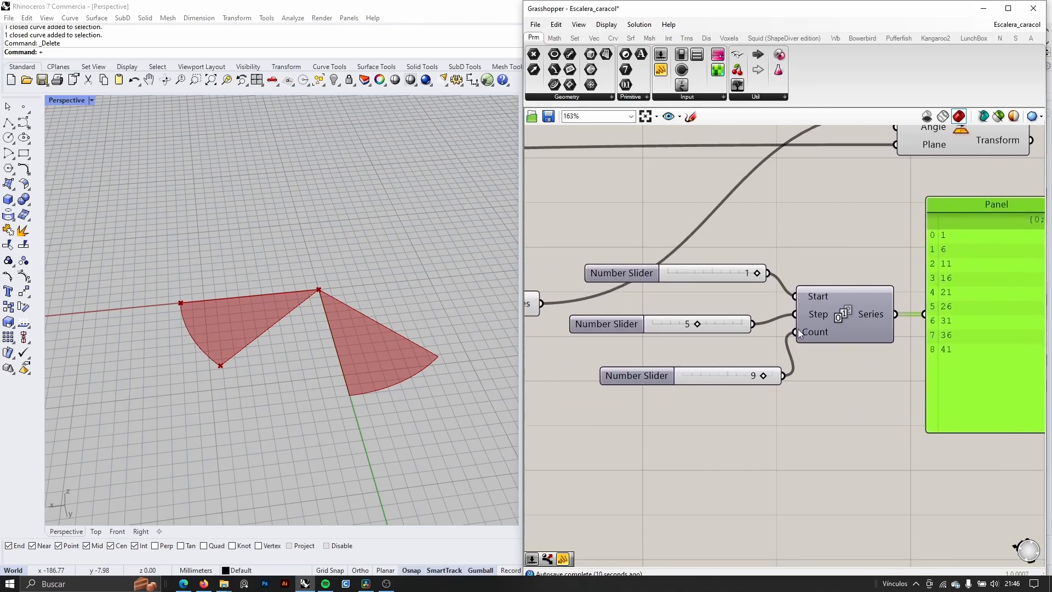
scroll(775, 302, up, 3)
scroll(720, 294, down, 2)
right_drag(719, 294, 670, 277)
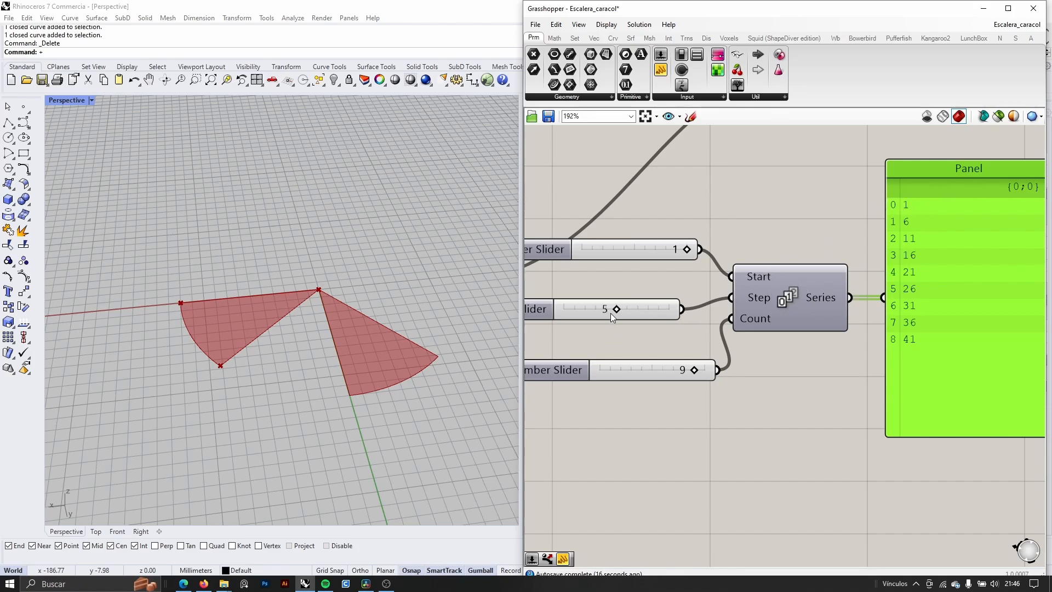
mouse_move(616, 309)
mouse_down()
mouse_move(633, 310)
mouse_move(604, 310)
mouse_move(629, 308)
mouse_move(616, 310)
mouse_up()
drag(692, 370, 659, 370)
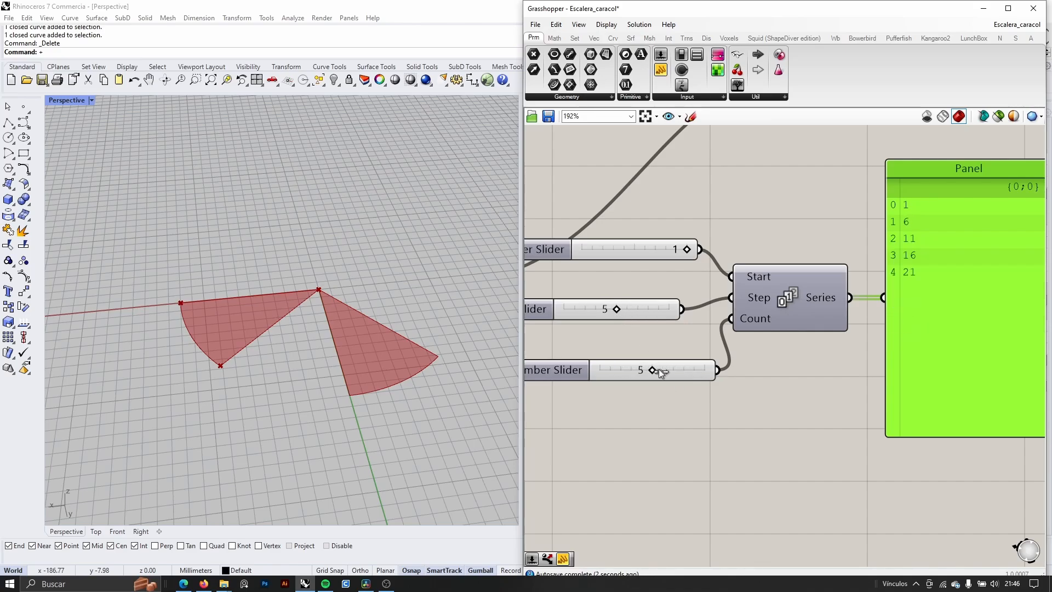
scroll(653, 373, down, 3)
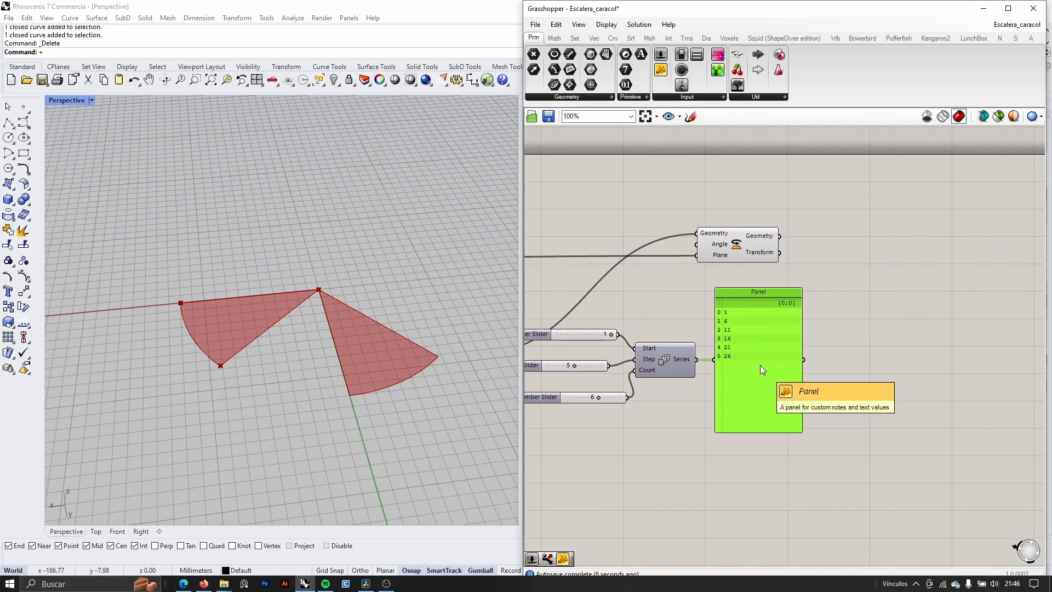
Step: Delete the Panel that lists the series values
key(Delete)
scroll(794, 376, up, 3)
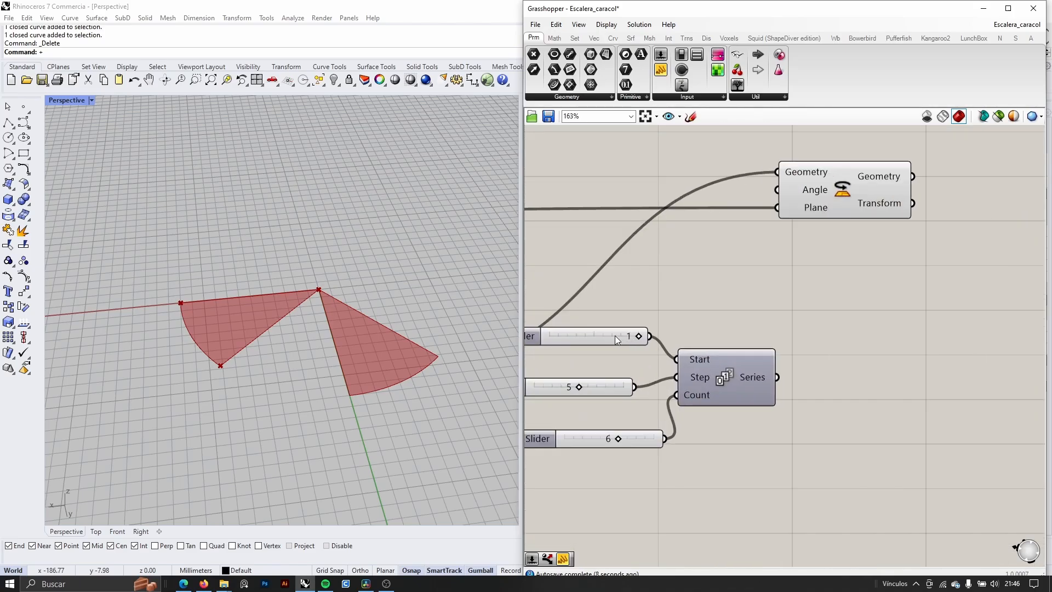
click(614, 335)
click(722, 367)
scroll(679, 351, up, 2)
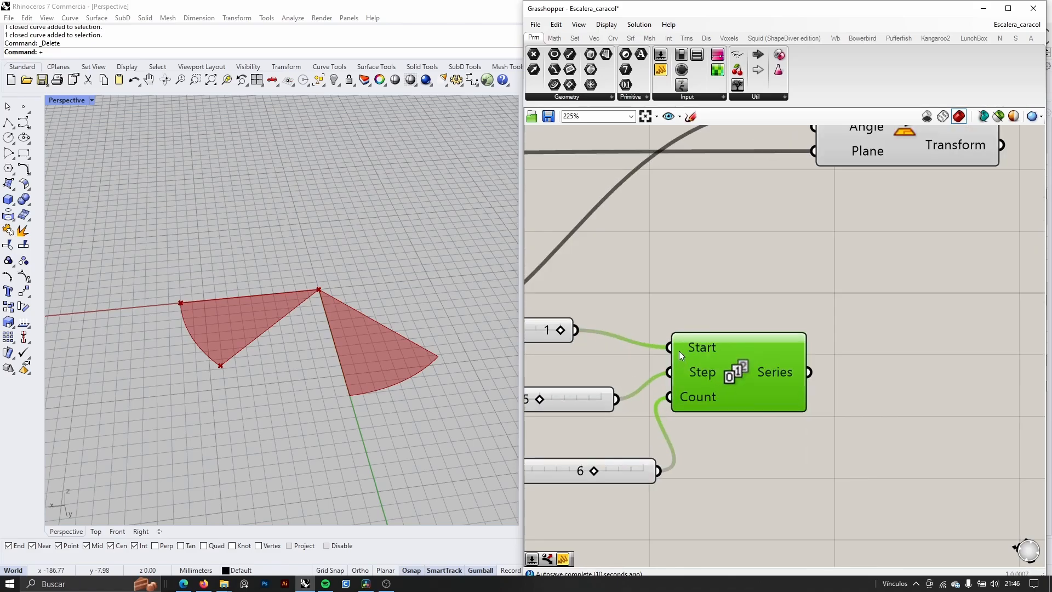
scroll(679, 351, down, 4)
scroll(616, 379, up, 3)
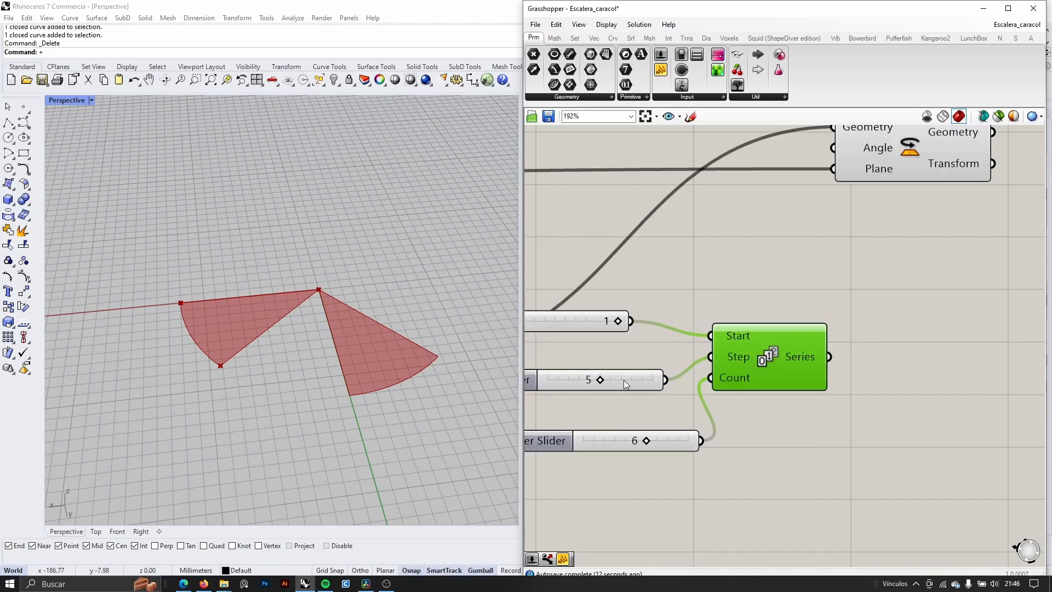
scroll(623, 379, down, 3)
scroll(761, 392, up, 1)
click(761, 391)
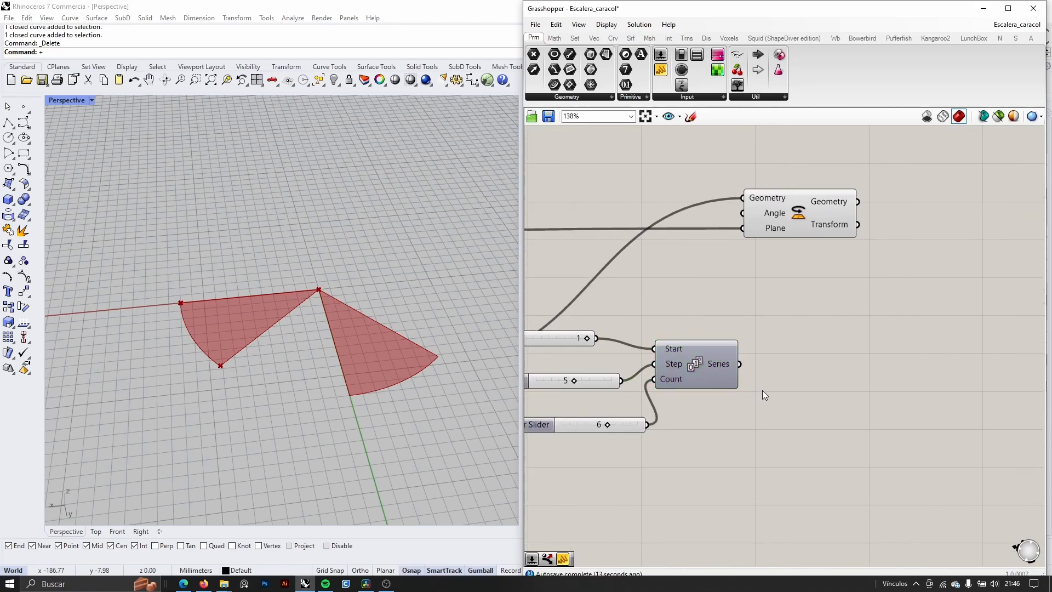
Step: Add a Radians component to the right of Series and feed the Series output into its Degrees input
double_click(787, 403)
text(ra)
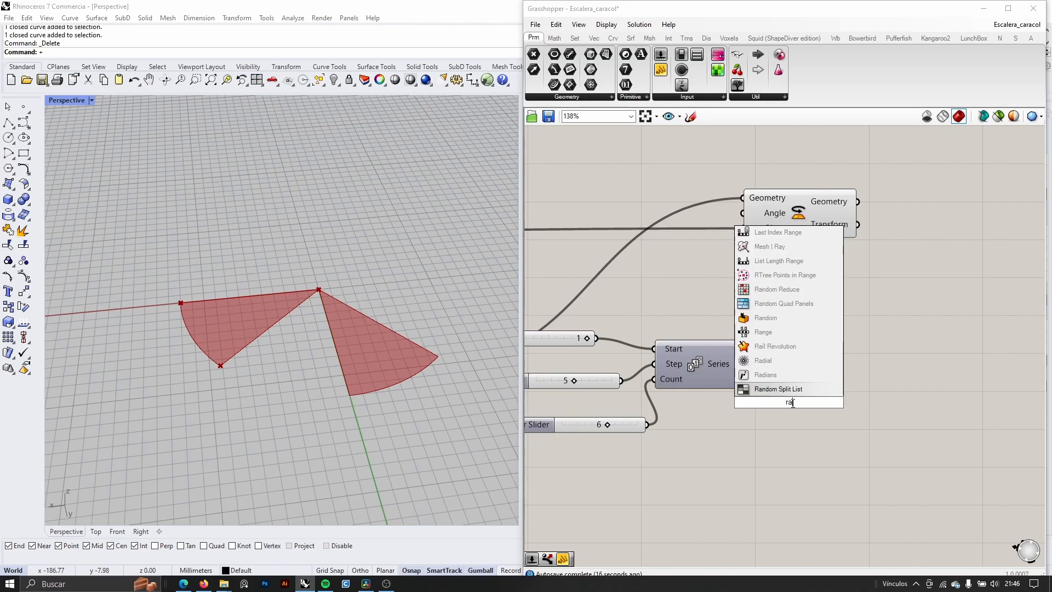
text(di)
click(778, 389)
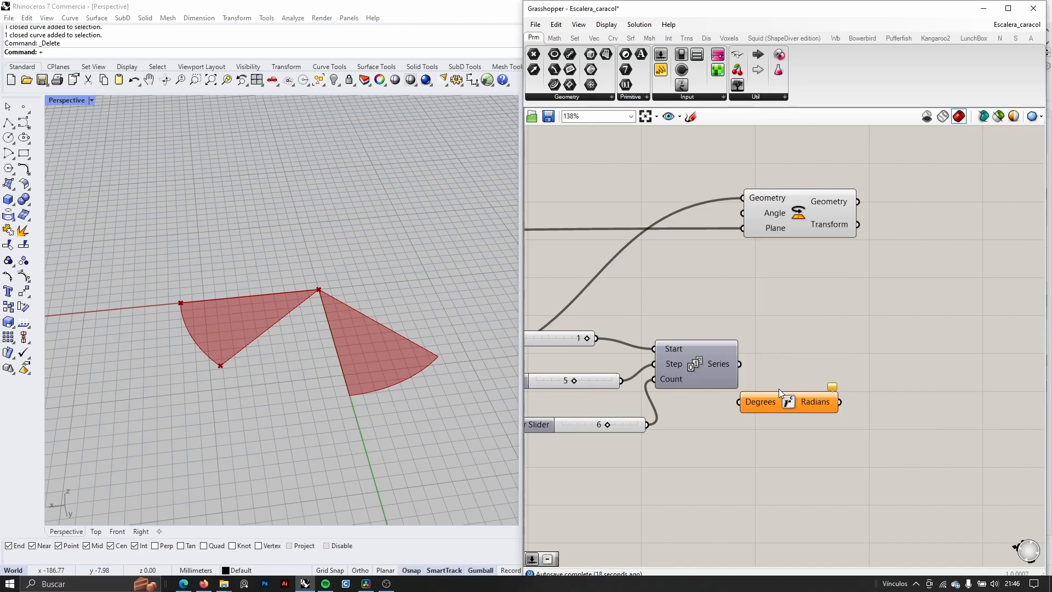
scroll(778, 389, up, 2)
drag(743, 362, 818, 362)
scroll(685, 410, down, 2)
Step: Move the Count slider left, more in line with the Step slider above it, and set its value to 4
right_drag(685, 409, 770, 392)
scroll(745, 373, up, 5)
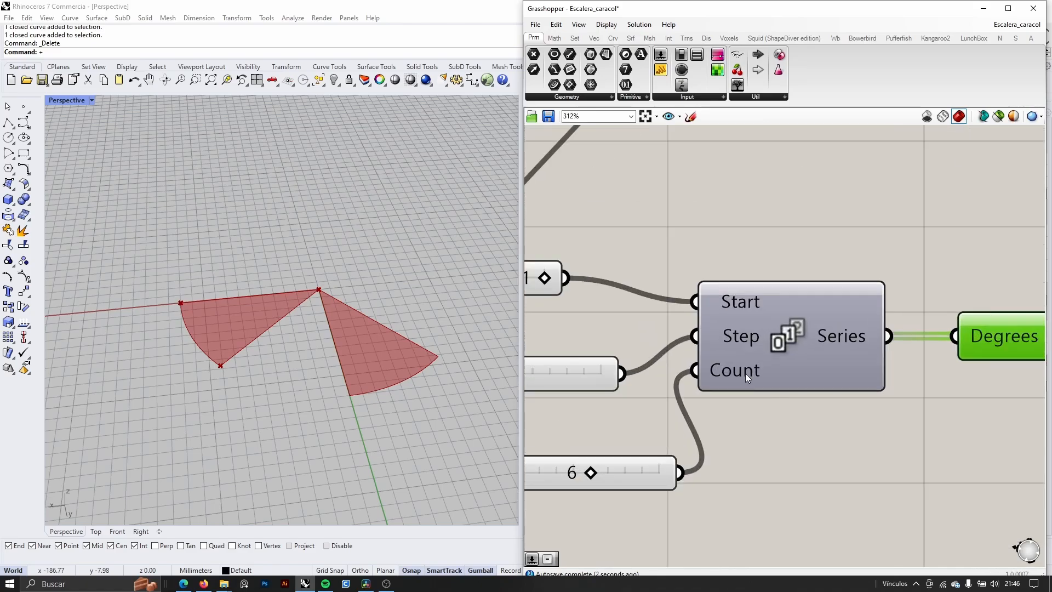
scroll(745, 374, down, 3)
scroll(741, 370, up, 3)
scroll(738, 366, down, 6)
scroll(735, 394, up, 4)
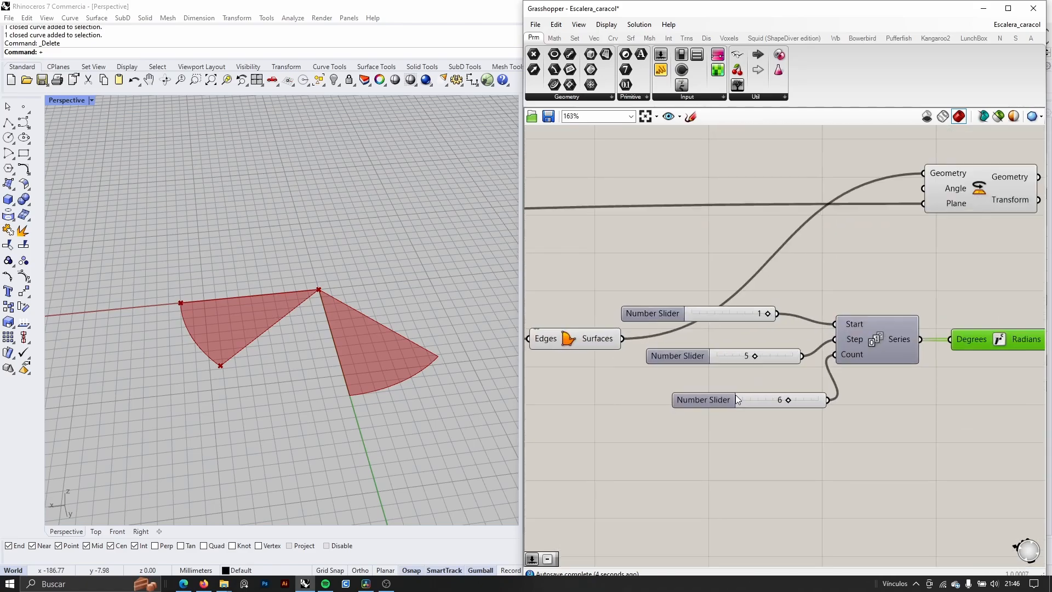
click(736, 399)
scroll(734, 399, up, 3)
click(775, 321)
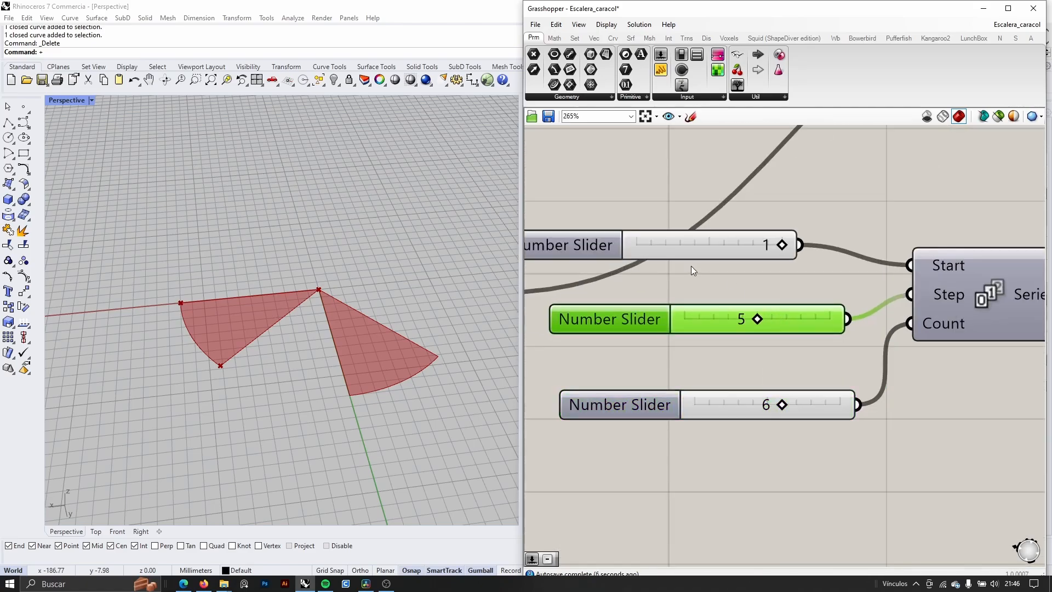
scroll(691, 265, down, 2)
right_drag(825, 461, 713, 410)
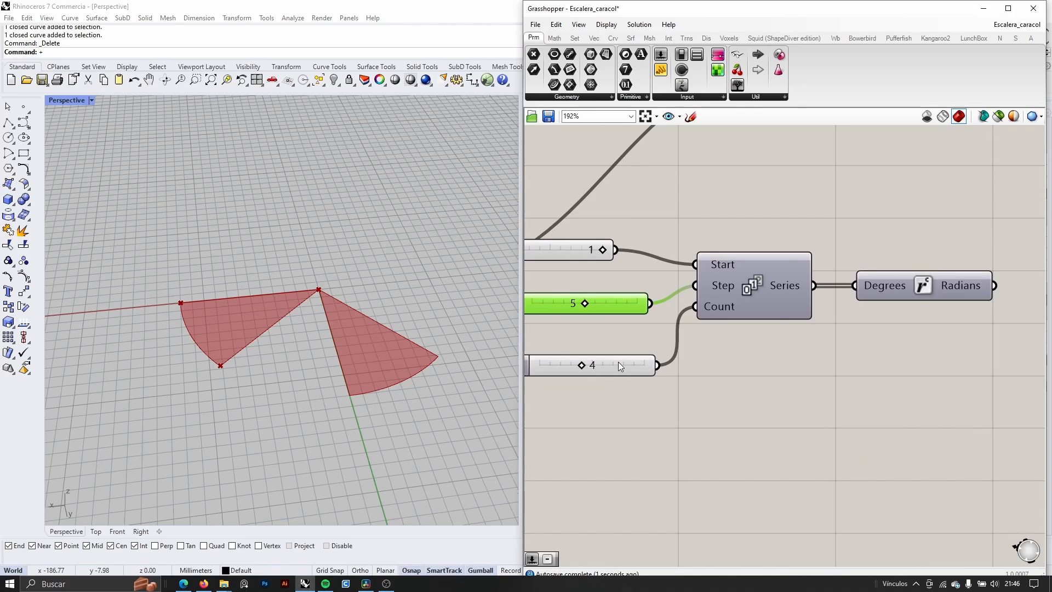
Step: Feed the Radians output of the converted Series values into the Angle input of the Rotate component
scroll(618, 362, down, 2)
click(610, 387)
scroll(633, 418, up, 1)
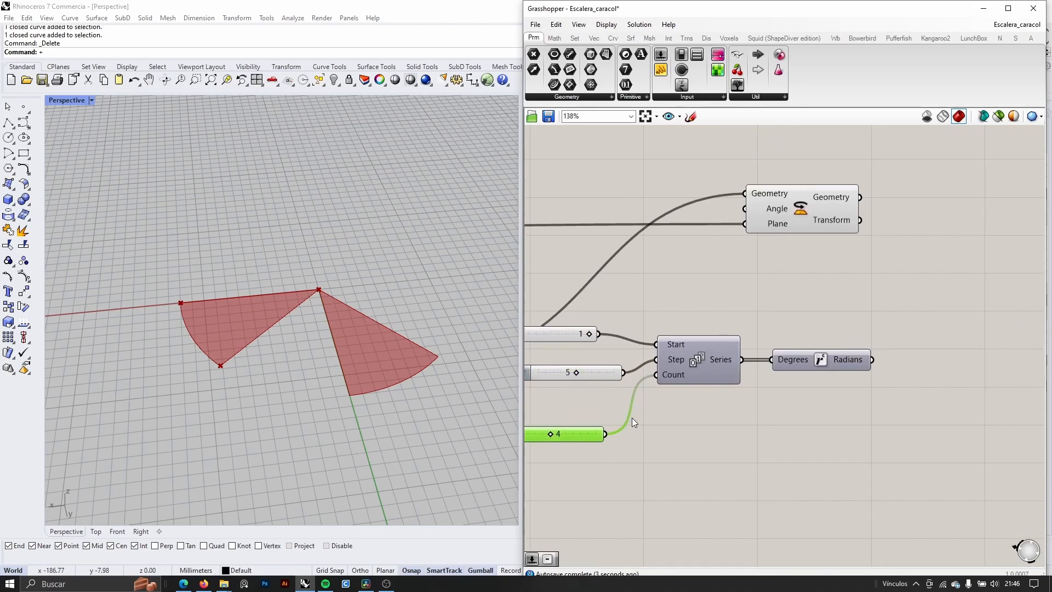
right_drag(653, 422, 695, 441)
scroll(607, 458, up, 2)
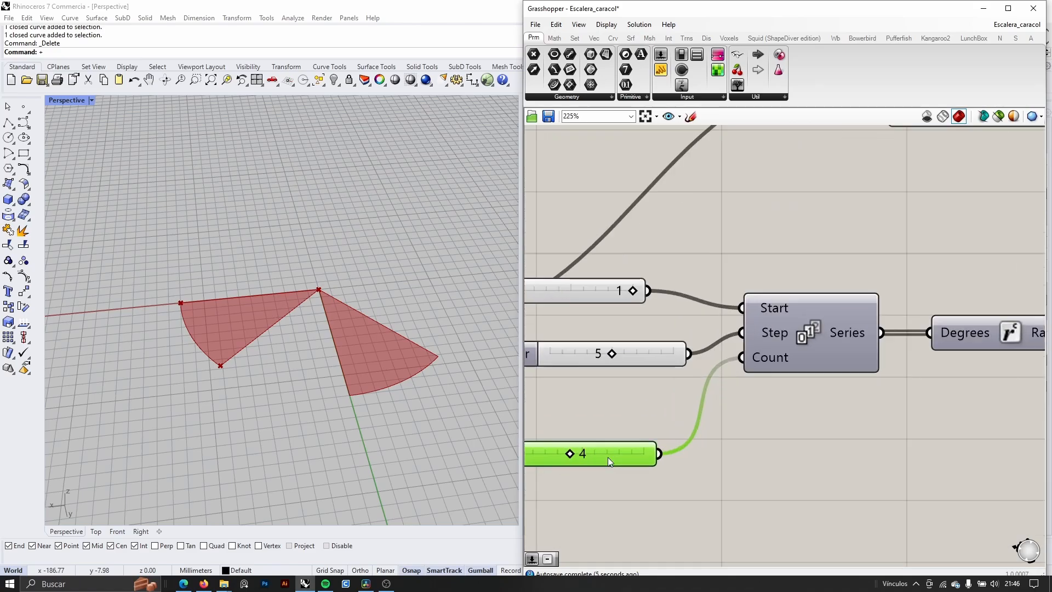
scroll(570, 455, down, 4)
scroll(802, 395, up, 3)
drag(856, 396, 678, 186)
right_drag(439, 297, 459, 326)
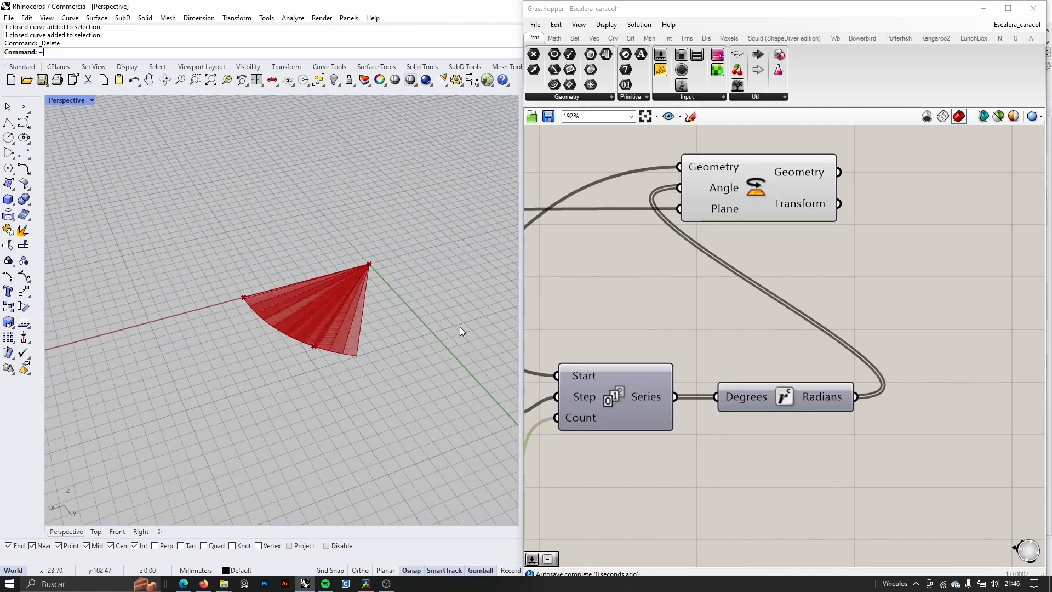
Step: Replace the slider feeding the Series Step input with a new Number Slider set to 40, placed left of Series
right_drag(631, 376, 803, 349)
scroll(608, 392, up, 3)
mouse_move(583, 383)
mouse_down()
mouse_move(602, 364)
mouse_move(577, 373)
mouse_up()
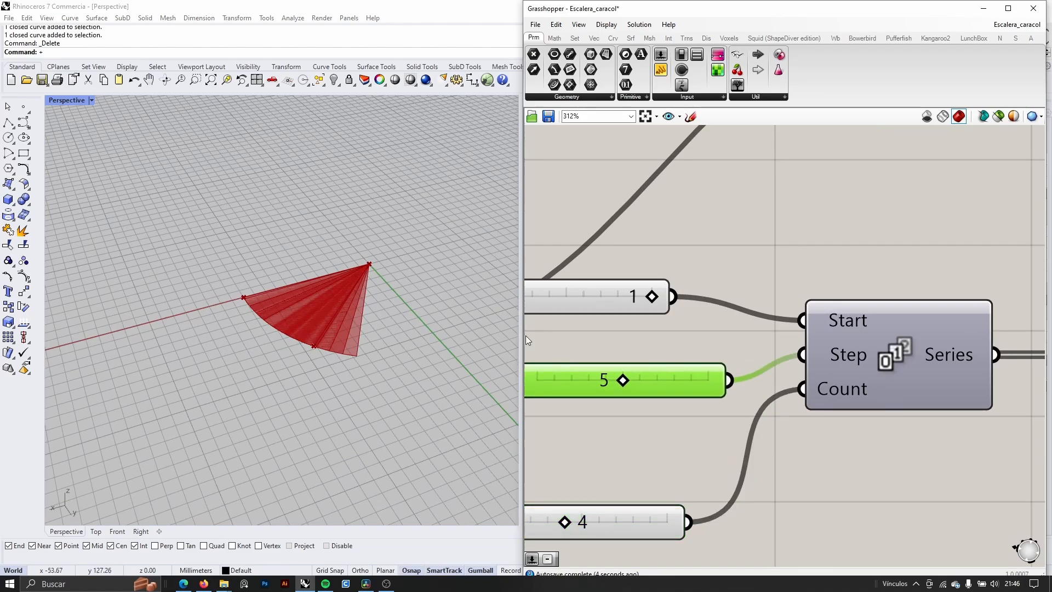
scroll(581, 376, down, 5)
scroll(596, 376, up, 2)
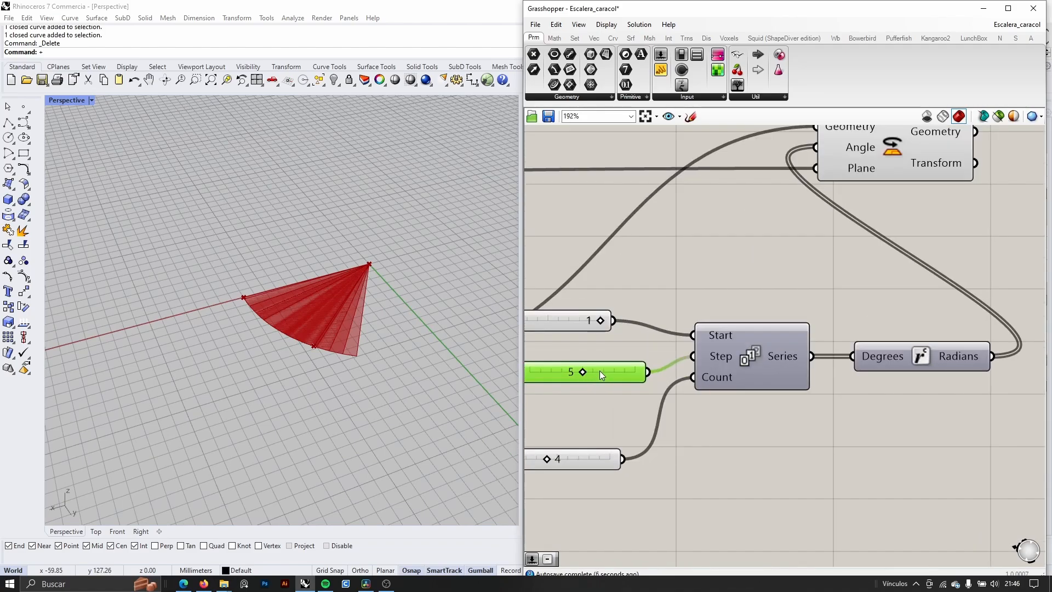
double_click(587, 409)
text(40)
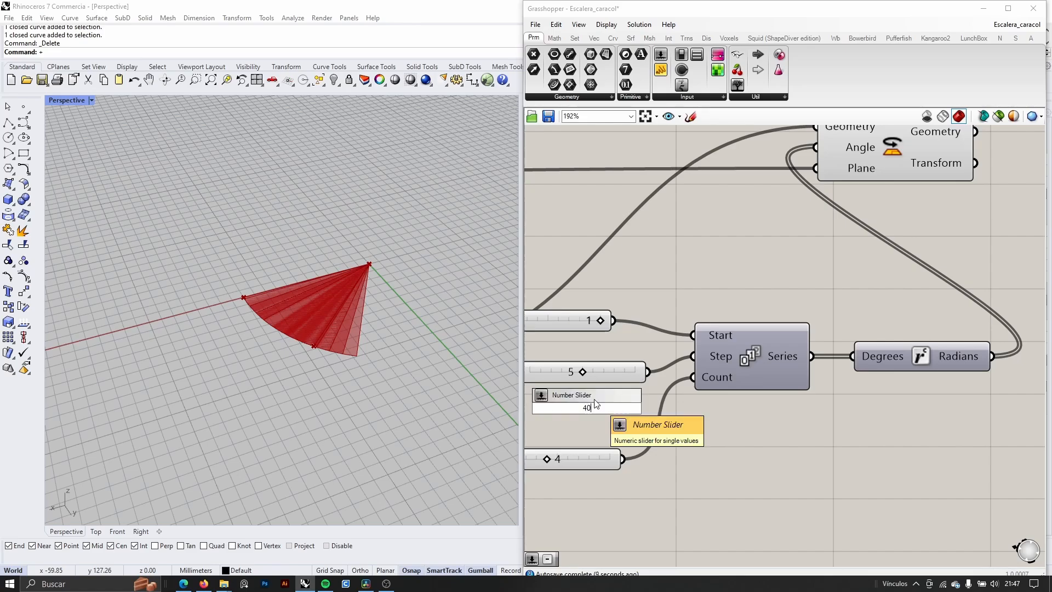
key(Return)
drag(695, 407, 694, 377)
click(615, 377)
key(Delete)
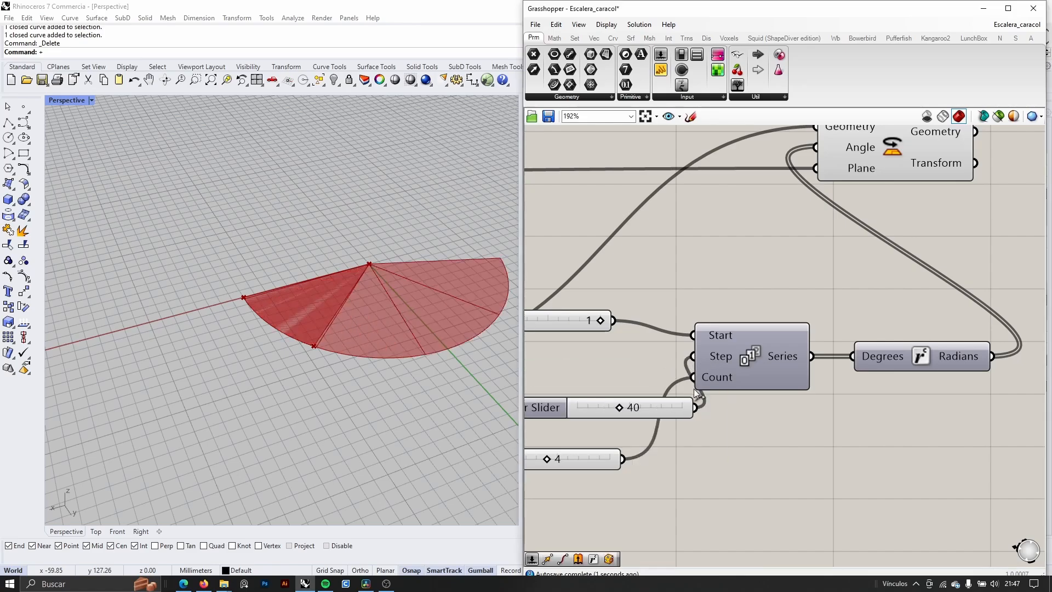
drag(676, 413, 617, 384)
Step: Set the slider feeding the Series Step input to 41
scroll(617, 385, up, 1)
scroll(491, 321, up, 2)
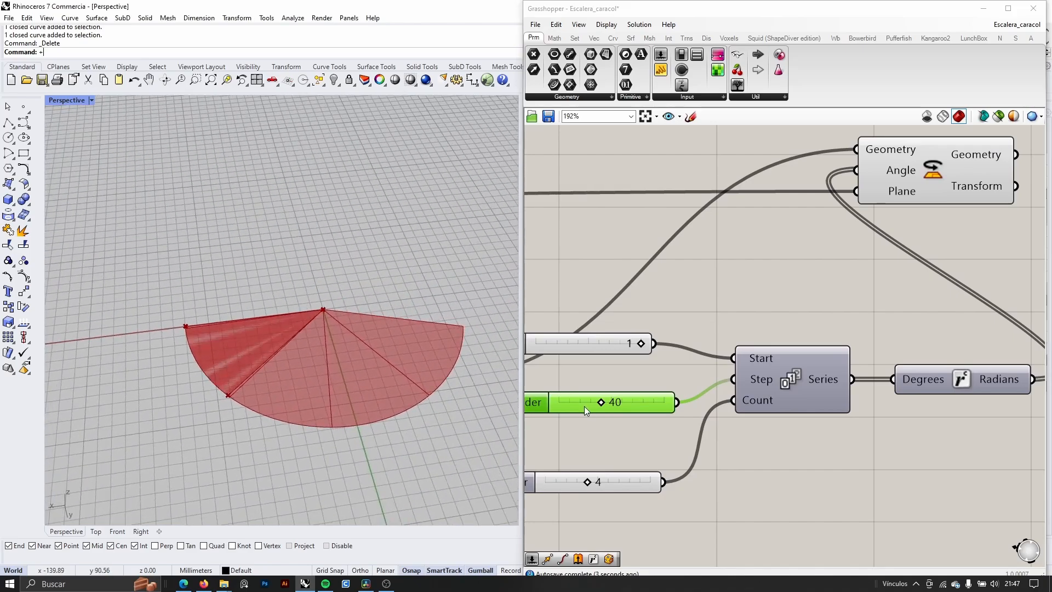
scroll(584, 406, up, 1)
scroll(404, 396, up, 3)
drag(613, 398, 609, 401)
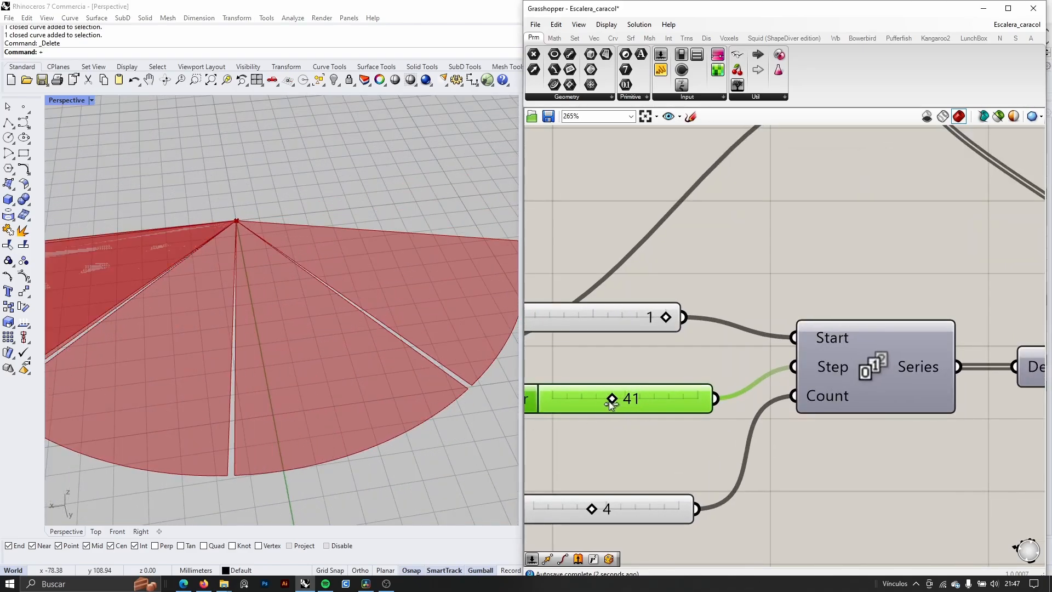
Step: Examine the overlapping surfaces of the first wedge and the gaps between the rotated wedges in the Perspective viewport
scroll(360, 312, down, 4)
scroll(254, 334, up, 2)
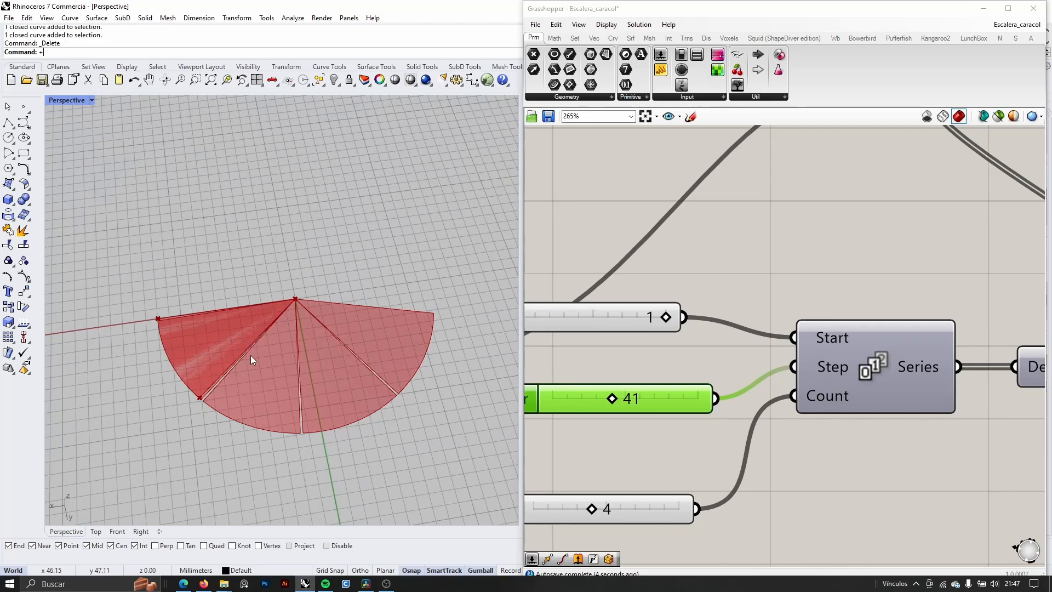
scroll(251, 355, up, 2)
scroll(231, 304, up, 1)
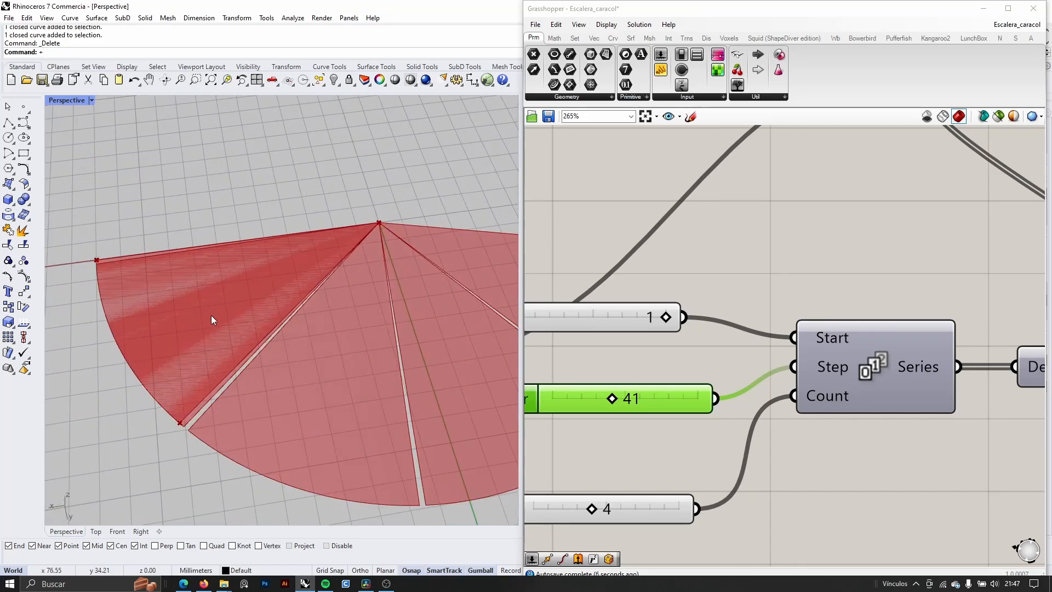
scroll(219, 310, up, 3)
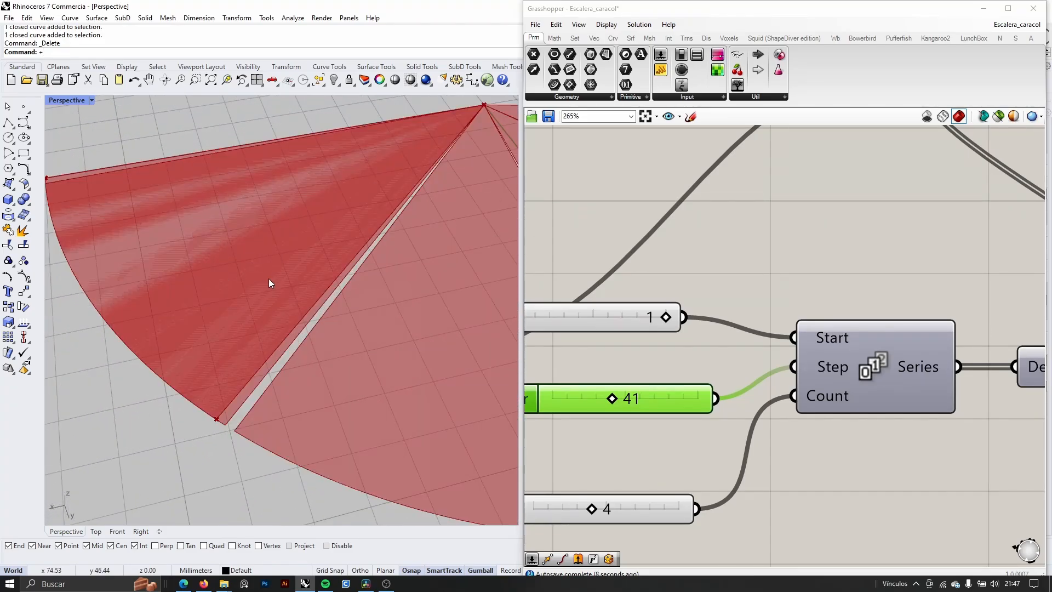
scroll(284, 283, down, 3)
scroll(301, 304, up, 1)
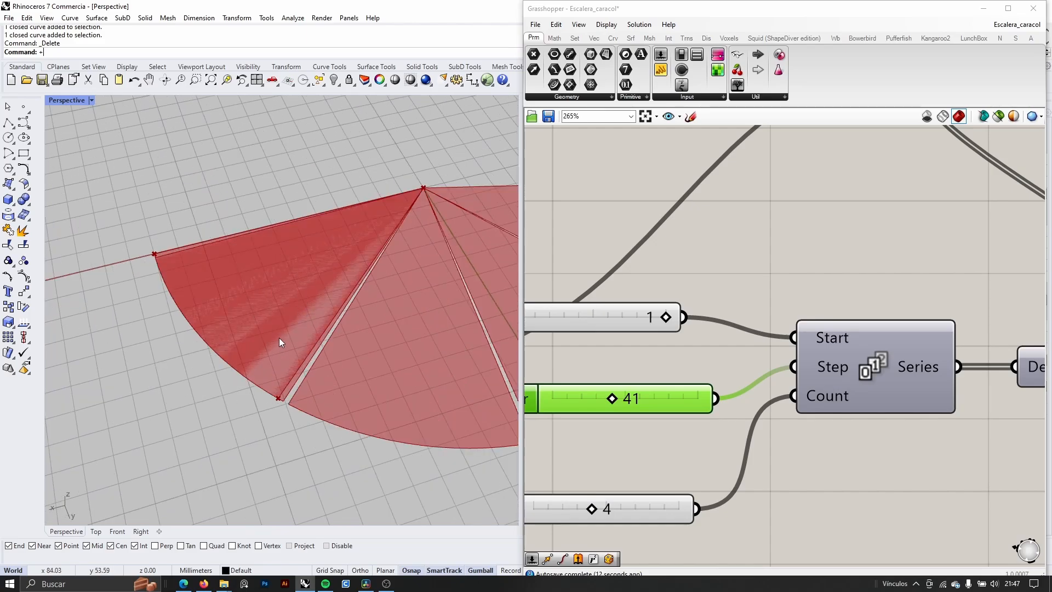
right_drag(307, 333, 303, 335)
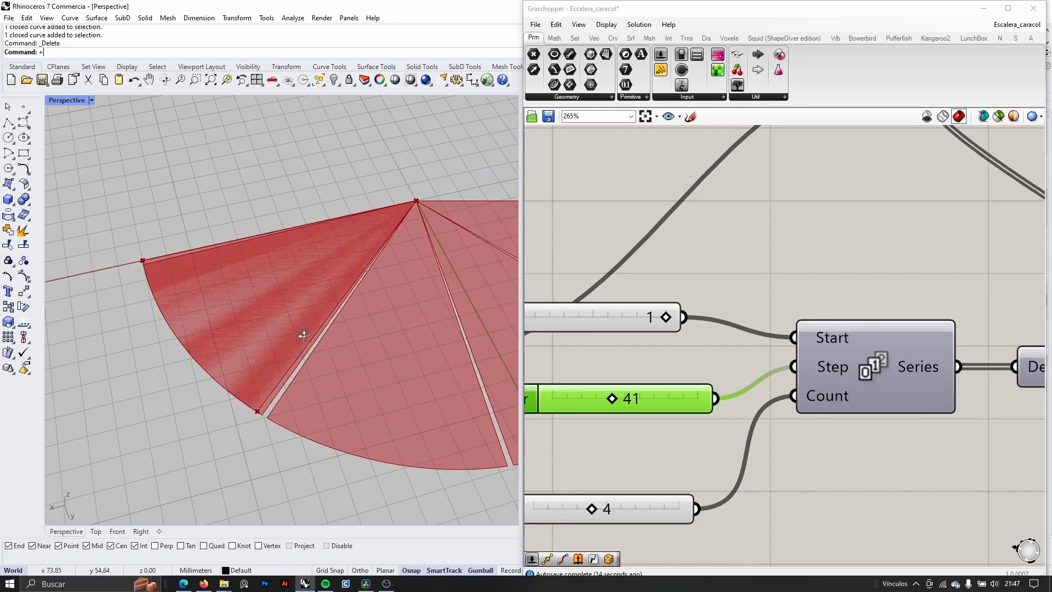
scroll(291, 331, up, 5)
scroll(709, 332, down, 5)
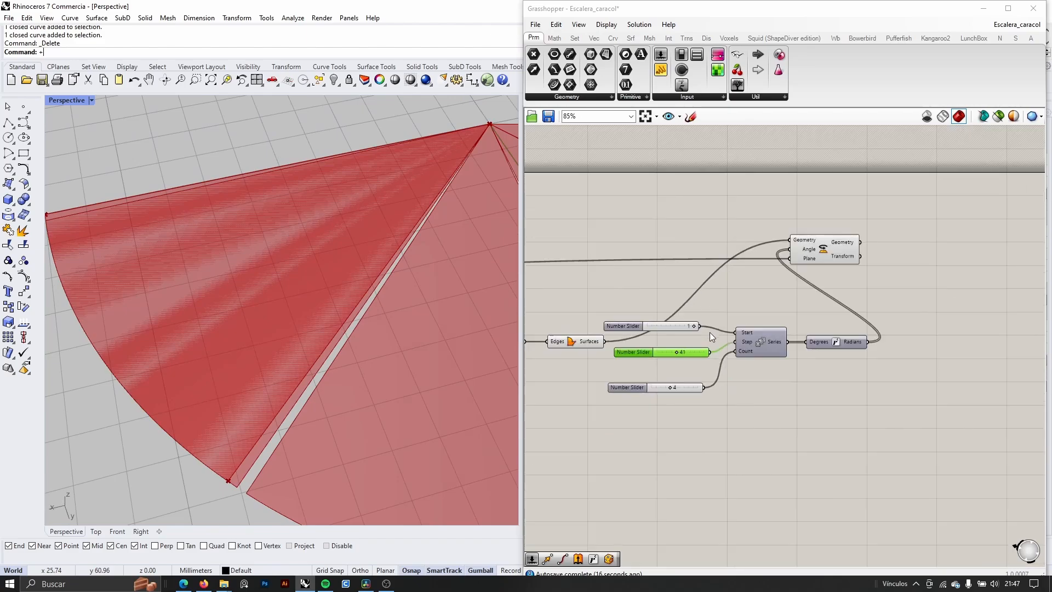
Step: Move the Rotate component further right and hide the preview of the Boundary Surfaces component that feeds its geometry
scroll(708, 332, down, 2)
drag(811, 245, 865, 264)
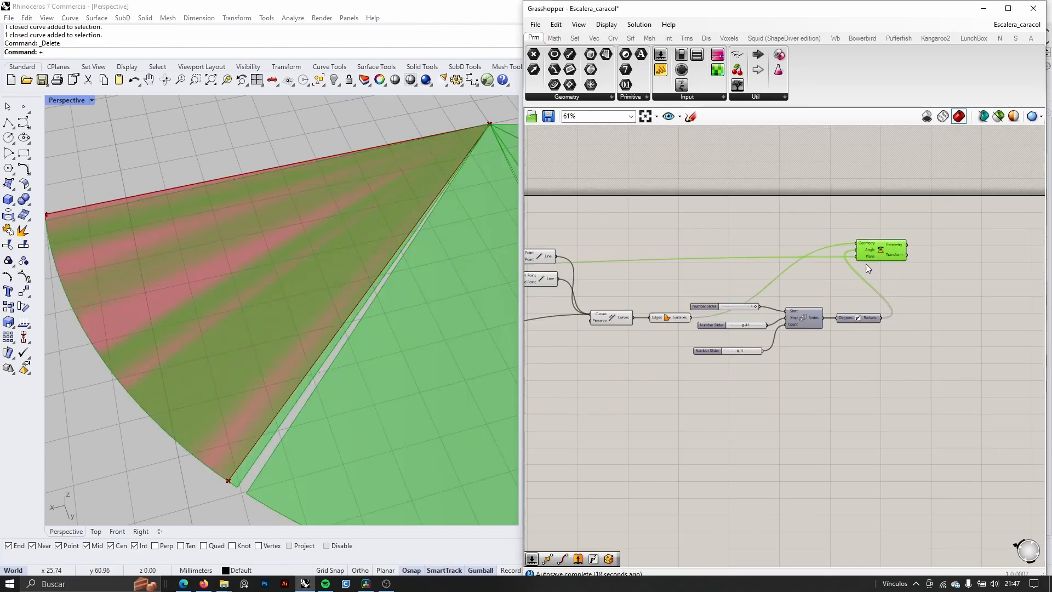
scroll(795, 288, up, 3)
click(978, 362)
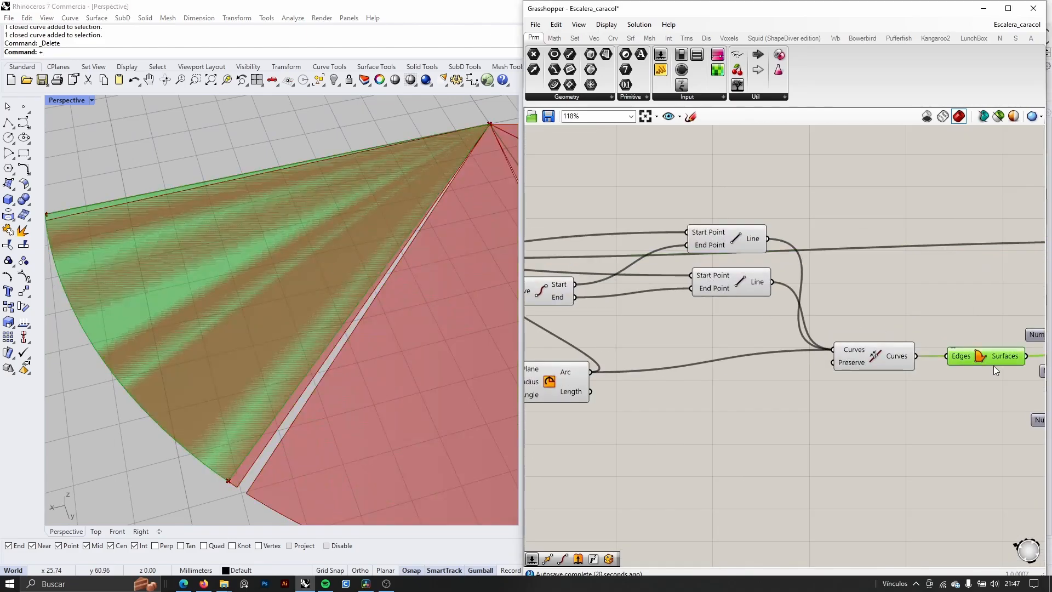
right_drag(993, 366, 709, 372)
scroll(714, 366, up, 3)
middle_click(719, 356)
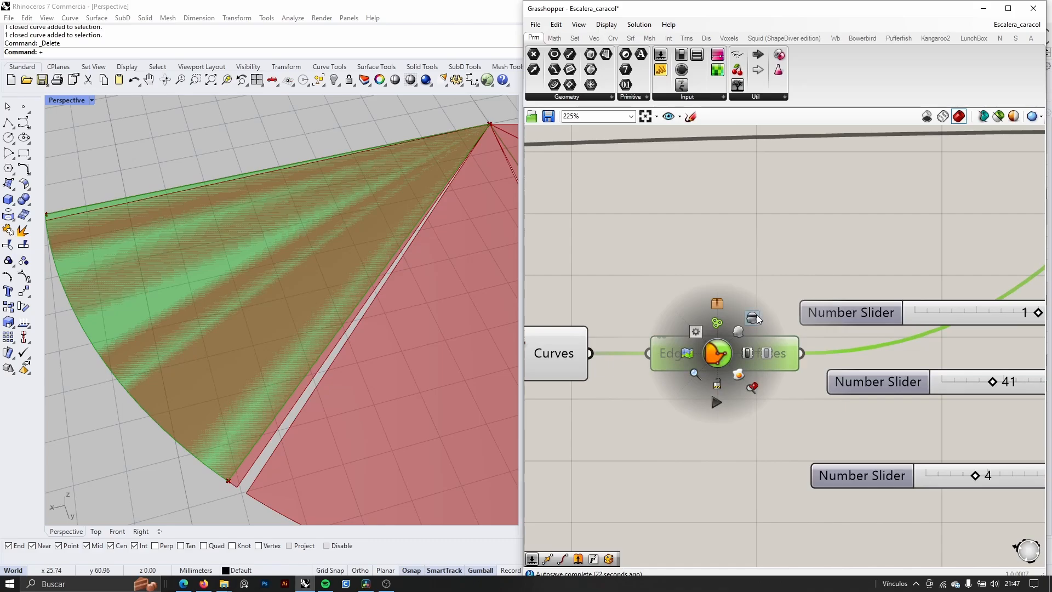
click(718, 355)
scroll(323, 364, down, 5)
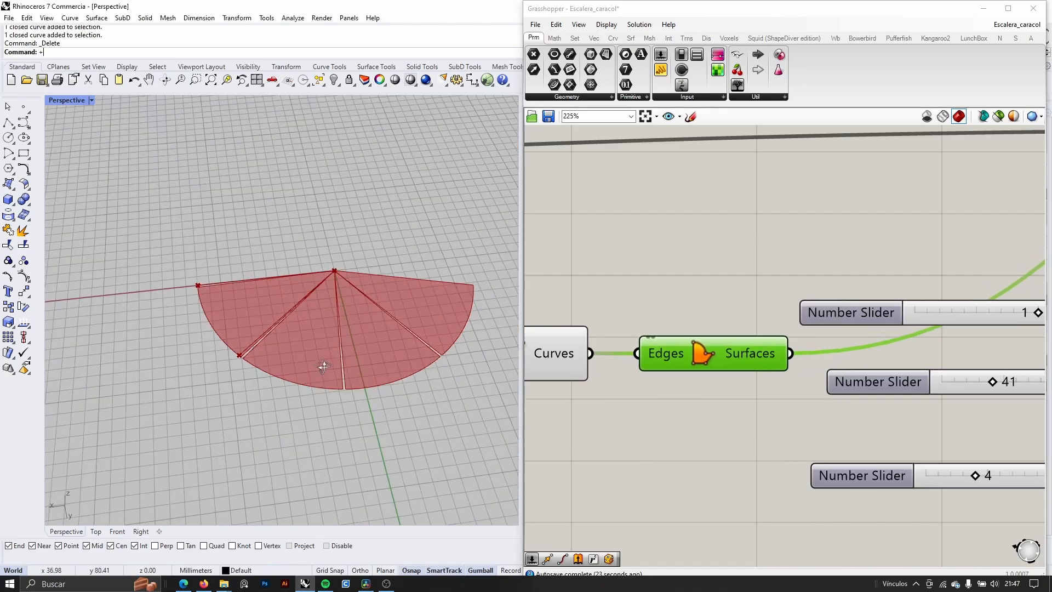
scroll(258, 300, up, 3)
scroll(806, 412, down, 2)
Step: Check the slider that sets the arc's angle, and delete the separate Number Slider feeding the Series Step input
scroll(806, 412, down, 4)
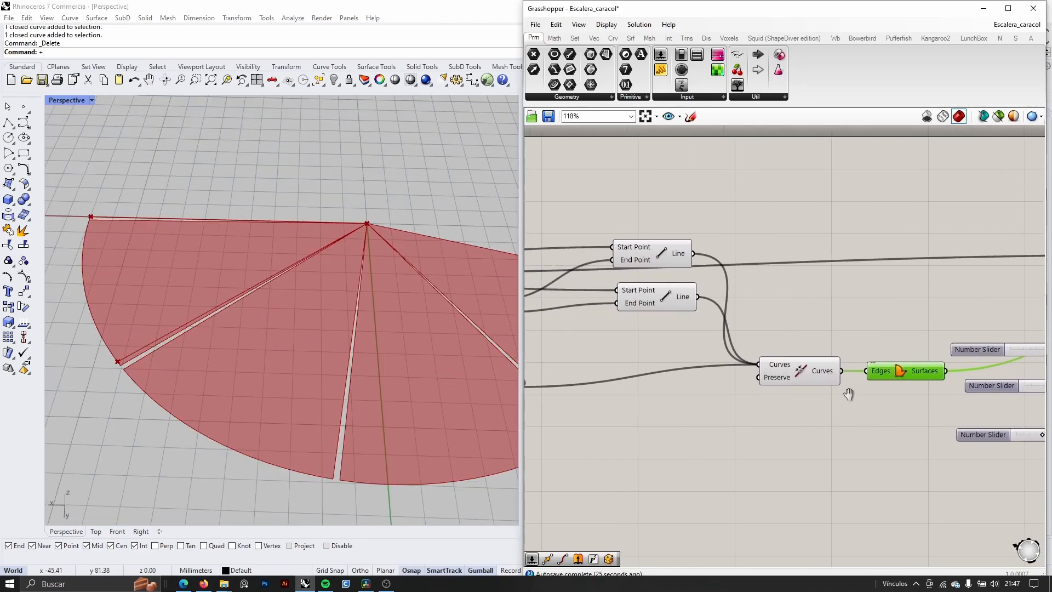
scroll(848, 379, down, 2)
scroll(744, 403, up, 2)
scroll(750, 397, up, 3)
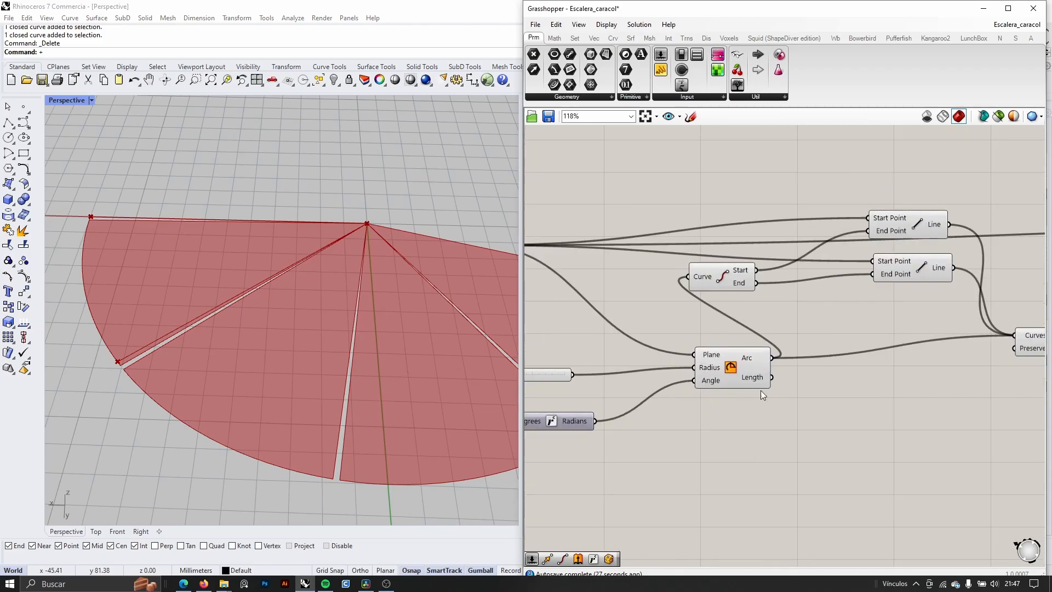
click(746, 375)
right_drag(610, 430, 648, 392)
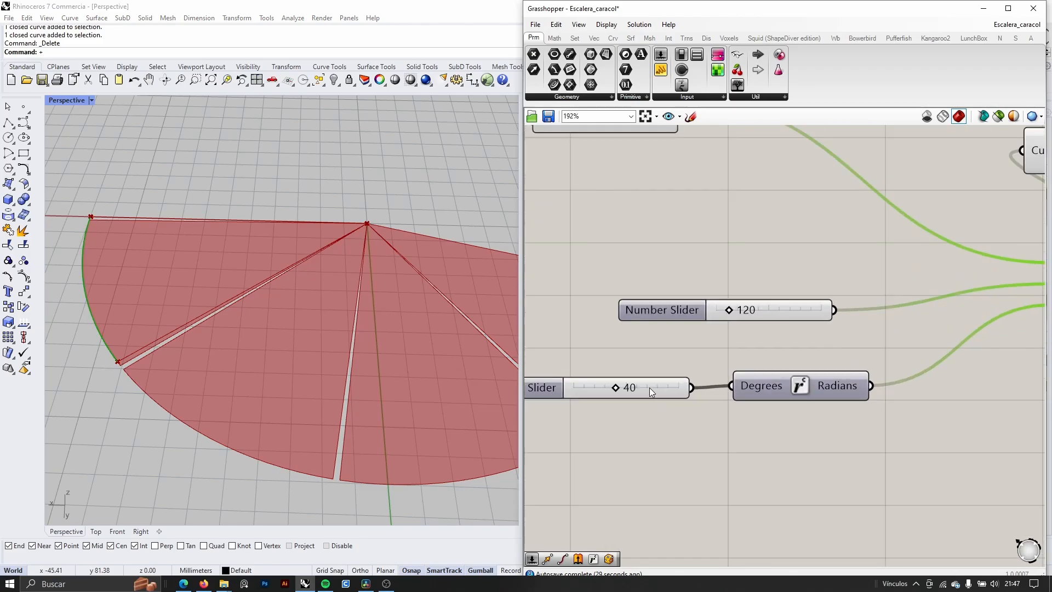
click(636, 409)
scroll(636, 408, down, 2)
right_drag(899, 426, 748, 392)
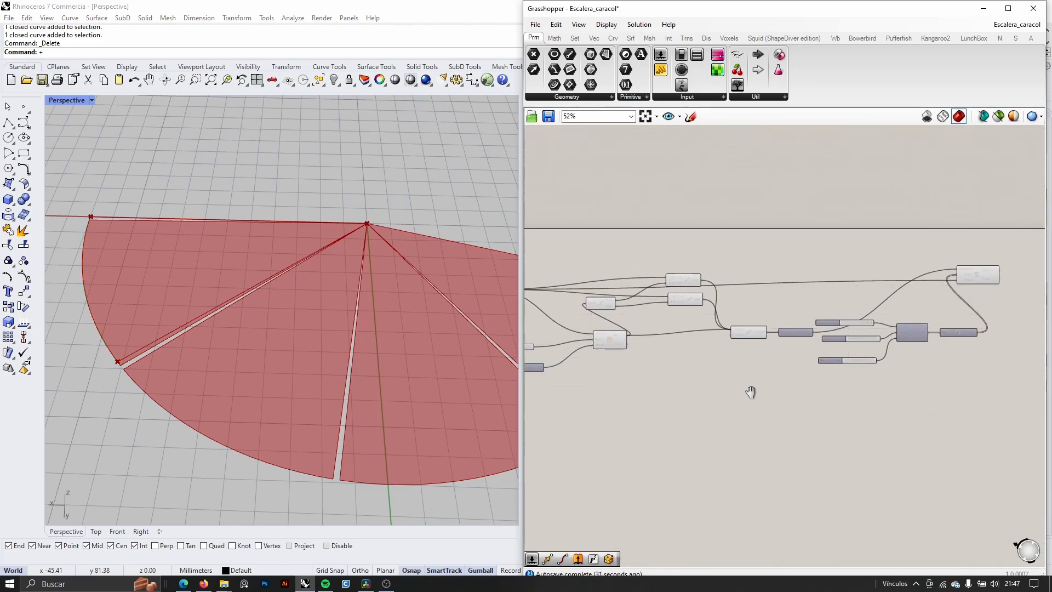
scroll(904, 344, up, 4)
click(841, 338)
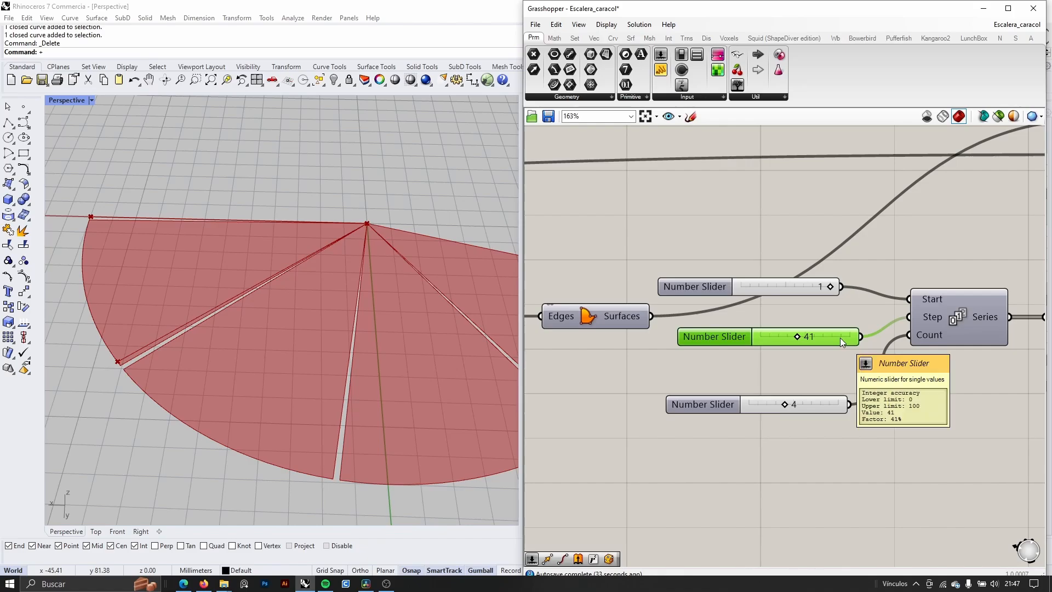
key(Delete)
Step: Connect the 40-degree slider that controls the arc's angle to the Step input of Series as well
scroll(843, 343, down, 6)
scroll(660, 395, up, 5)
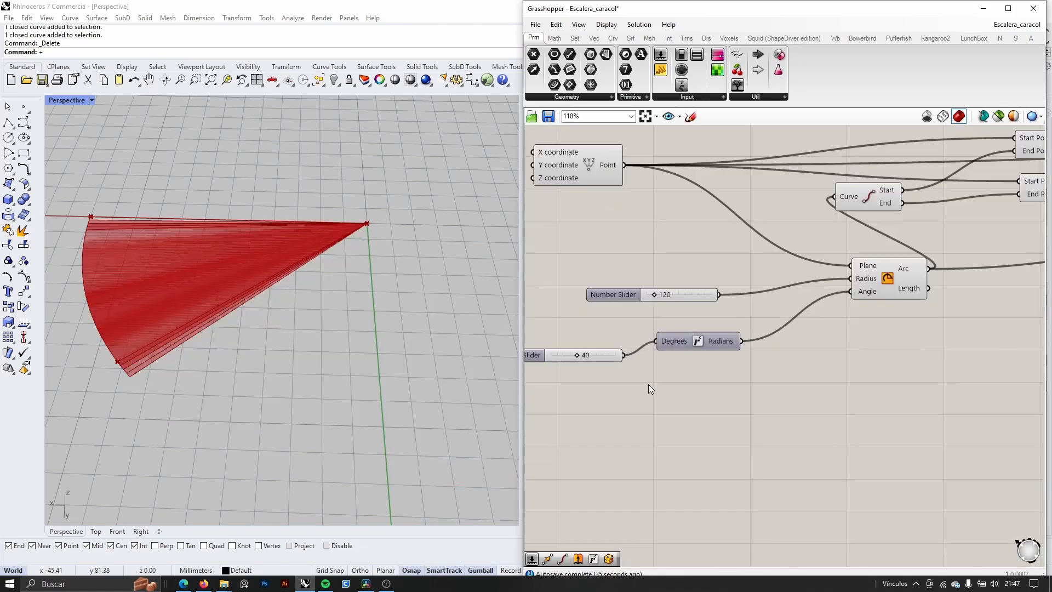
scroll(630, 366, down, 5)
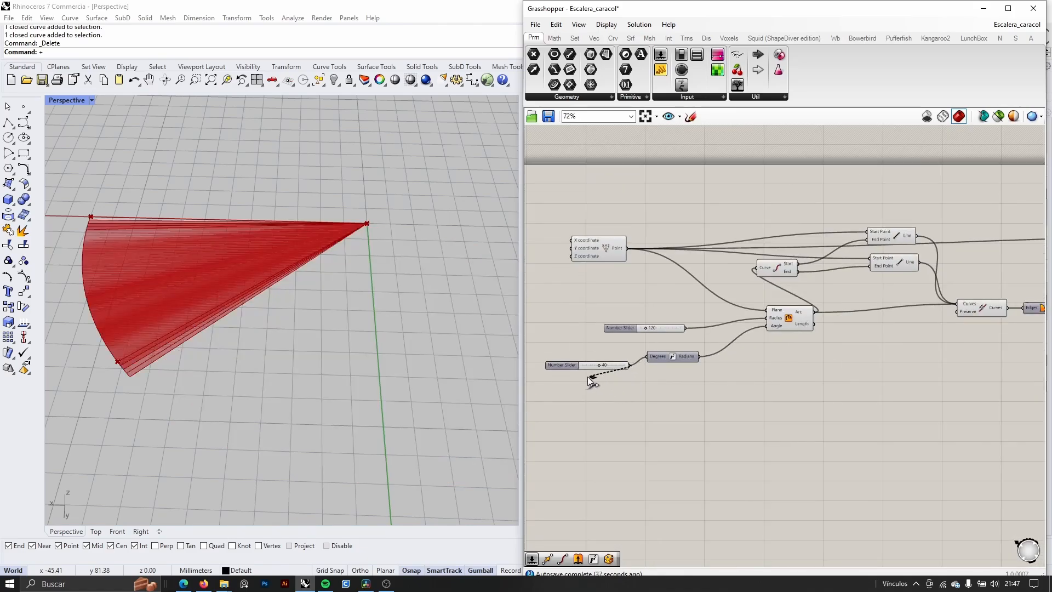
scroll(801, 376, up, 5)
middle_click(800, 377)
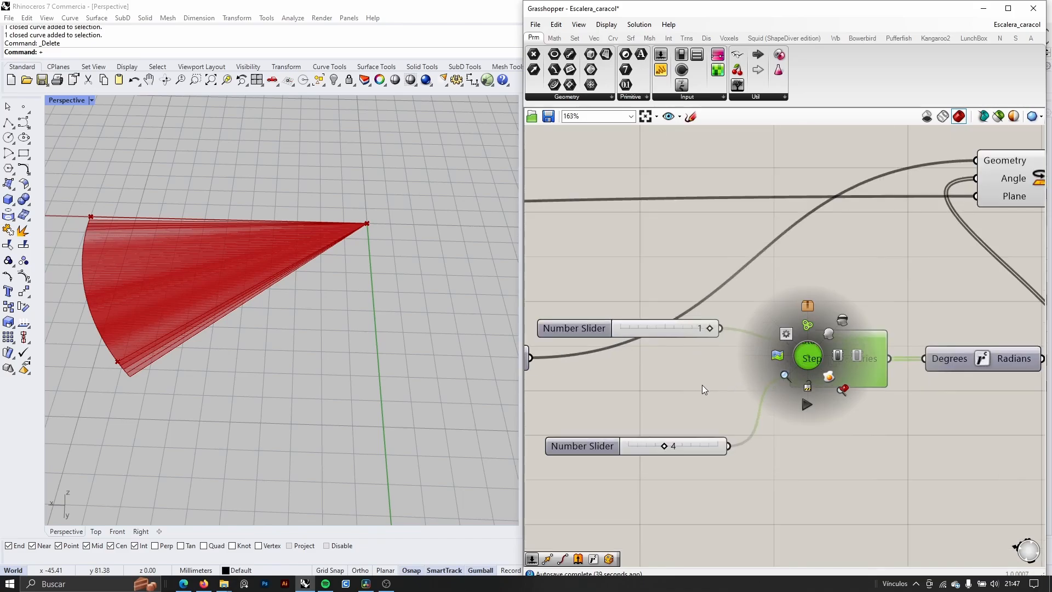
scroll(867, 430, down, 5)
scroll(605, 436, up, 4)
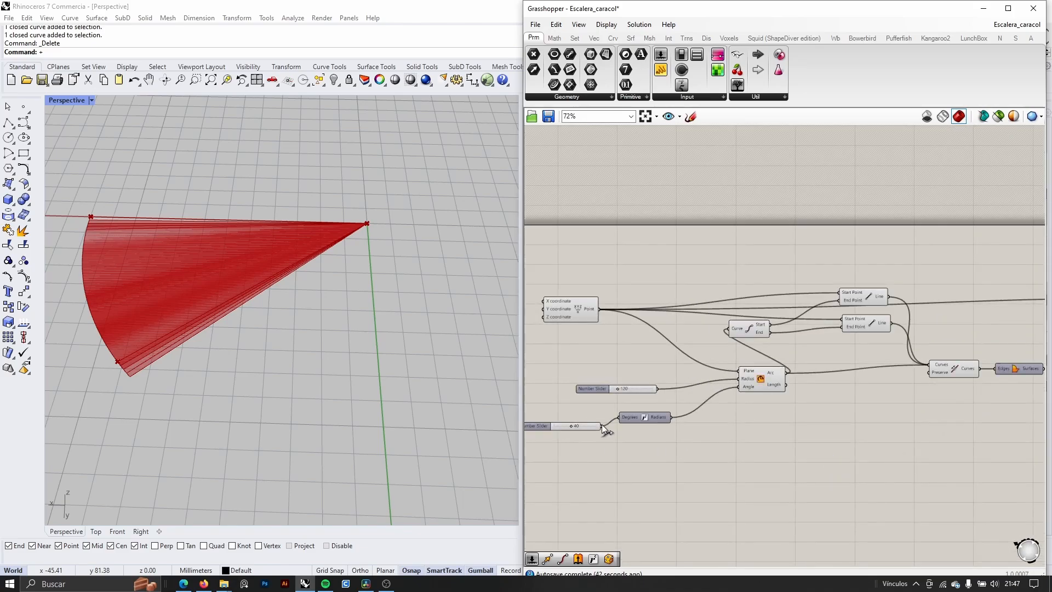
drag(601, 426, 967, 394)
scroll(608, 437, down, 4)
scroll(856, 416, up, 7)
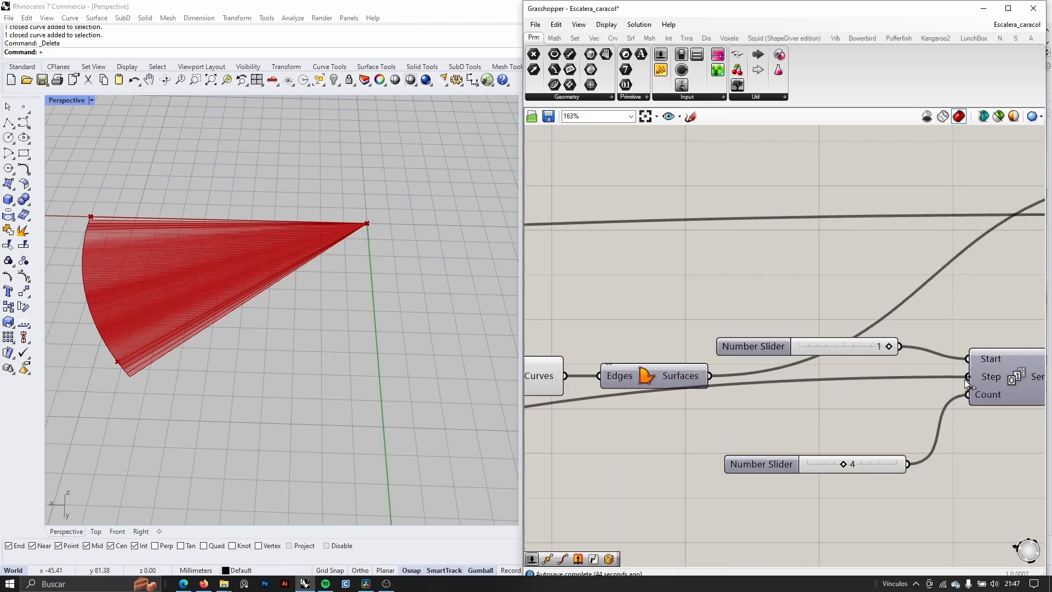
Step: Set the Series Count slider to 7 and inspect the ring of rotated wedges in the viewport
scroll(792, 413, down, 5)
scroll(595, 438, up, 5)
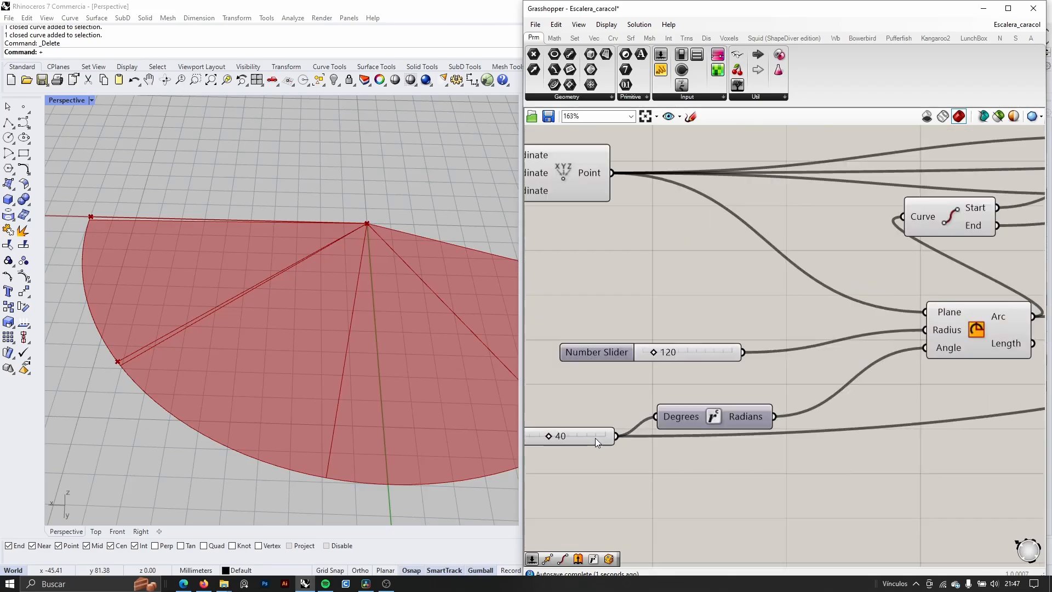
mouse_move(648, 396)
mouse_down()
mouse_move(675, 399)
mouse_move(640, 400)
mouse_up()
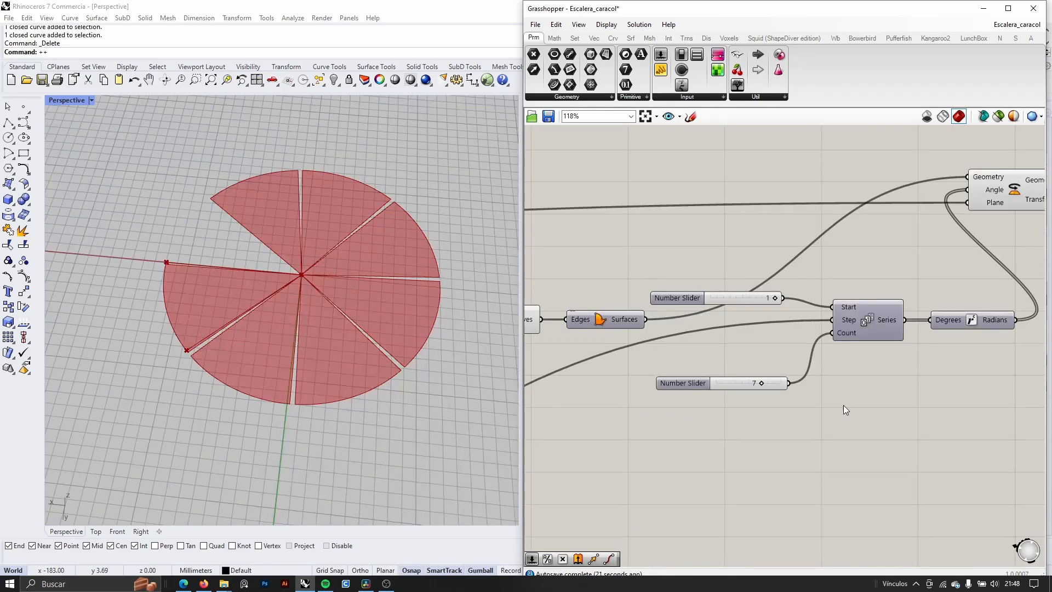
right_drag(843, 406, 812, 401)
scroll(427, 335, down, 6)
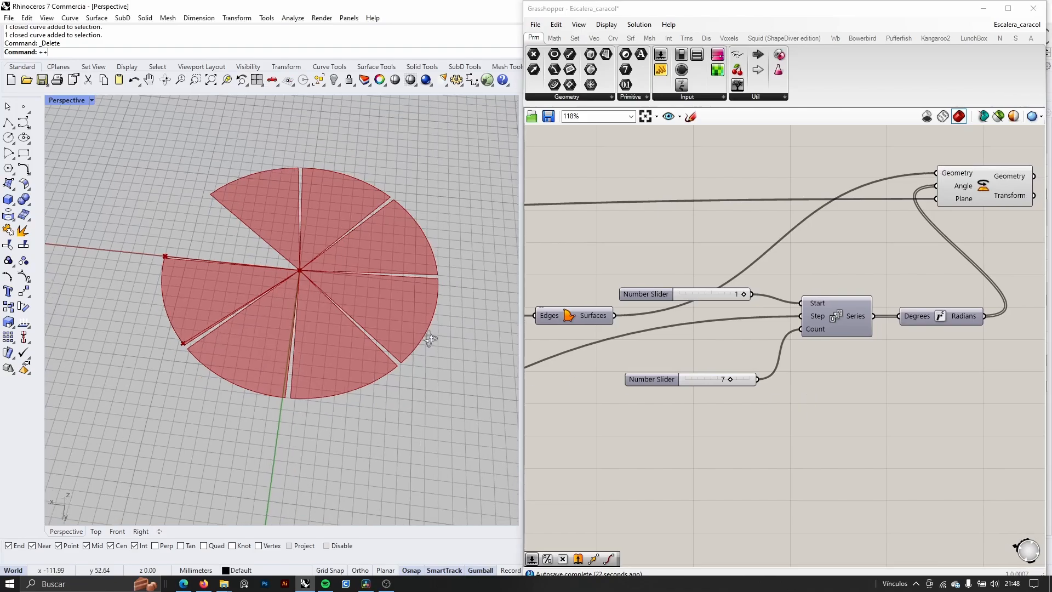
scroll(429, 323, up, 8)
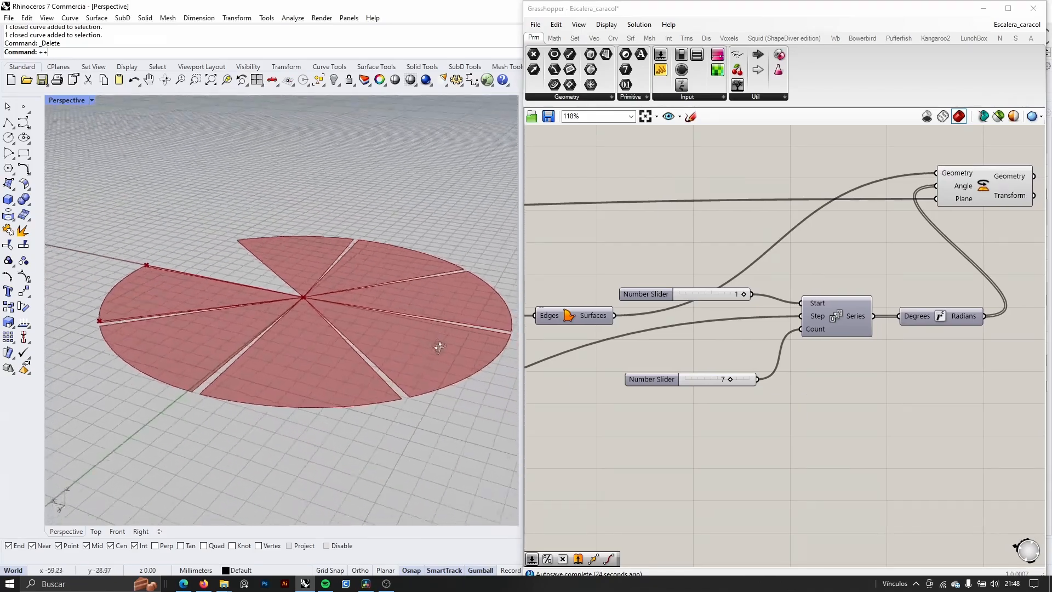
Step: Move the Rotate component further right, away from the Series and Radians components
scroll(799, 296, down, 3)
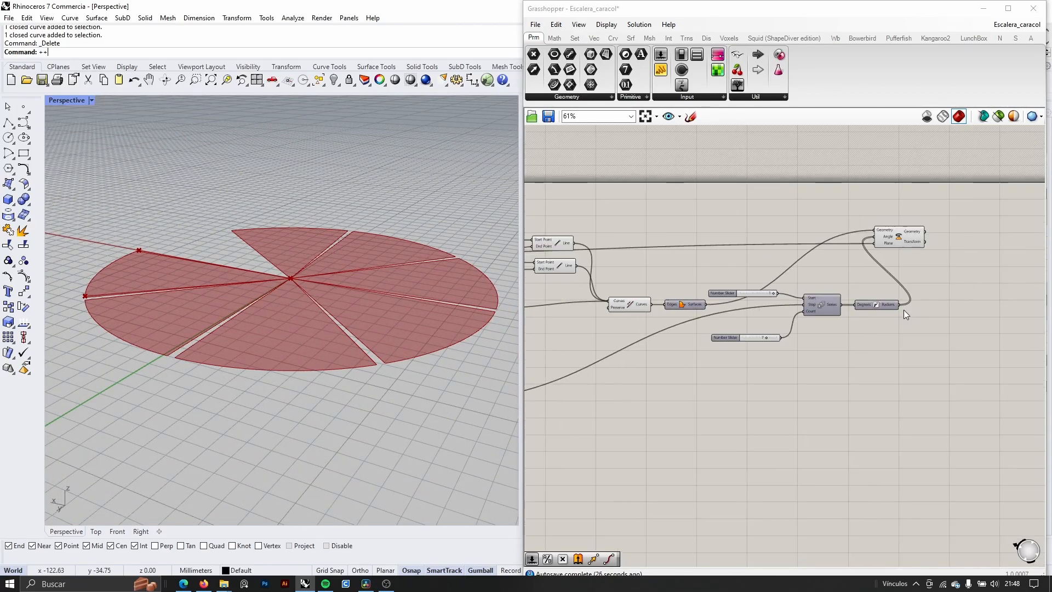
right_drag(897, 266, 746, 275)
scroll(746, 275, up, 3)
drag(757, 226, 826, 226)
Step: Add an Extrude component on the canvas after the Rotate component
right_drag(930, 304, 707, 362)
double_click(722, 356)
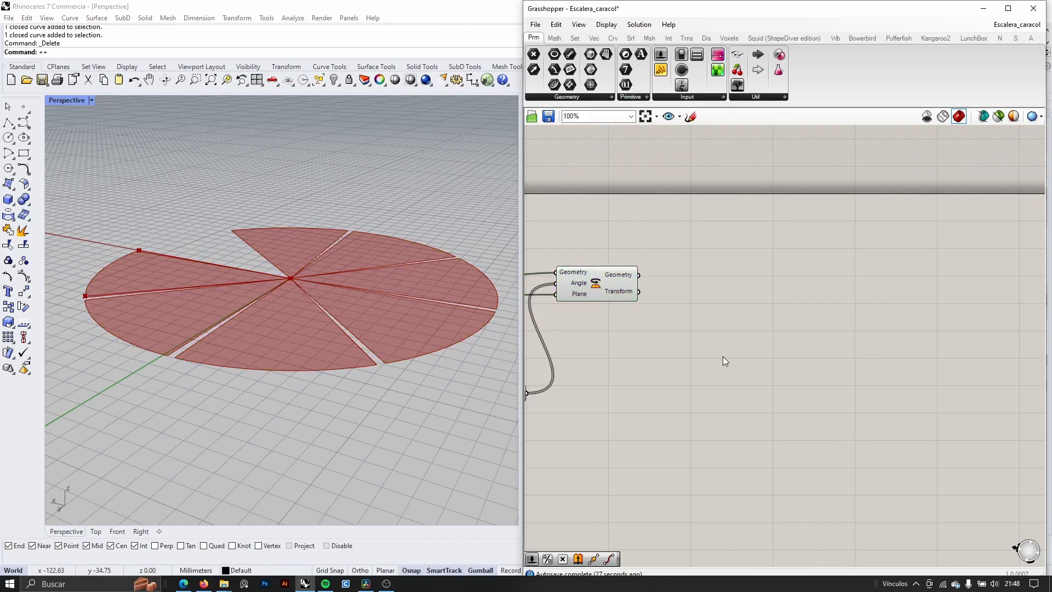
text(3)
key(BackSpace)
text(extru)
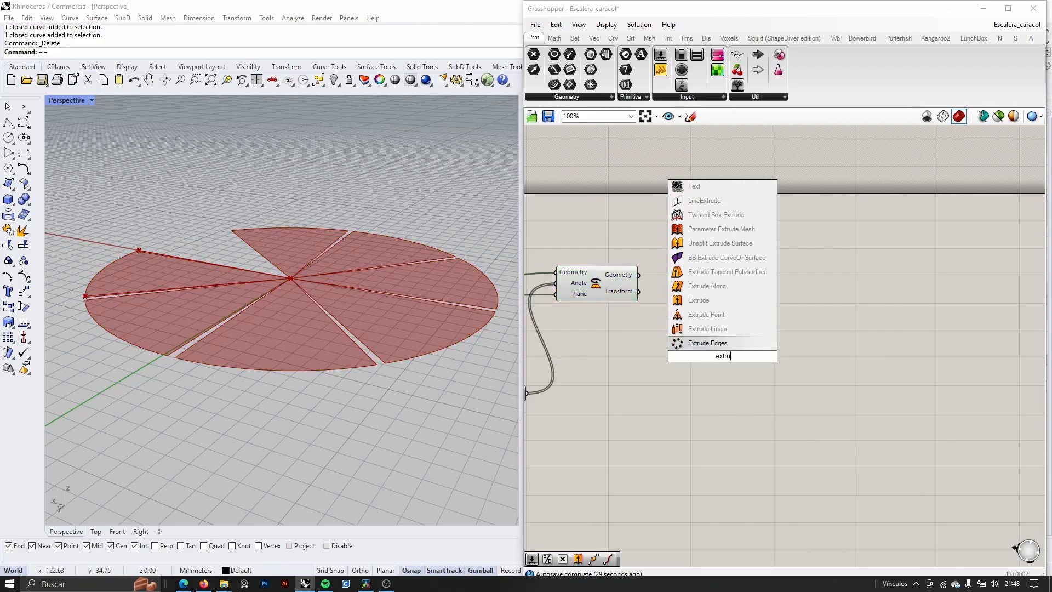
text(de)
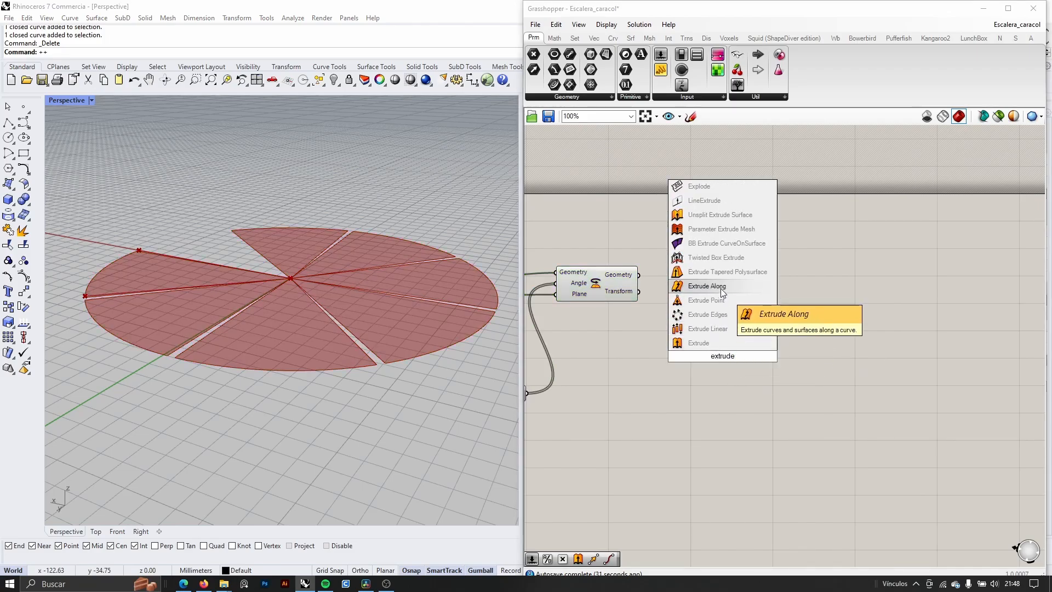
click(712, 344)
Step: Connect Rotate's Geometry output to the Base input of Extrude, and place Extrude further right
scroll(717, 359, up, 3)
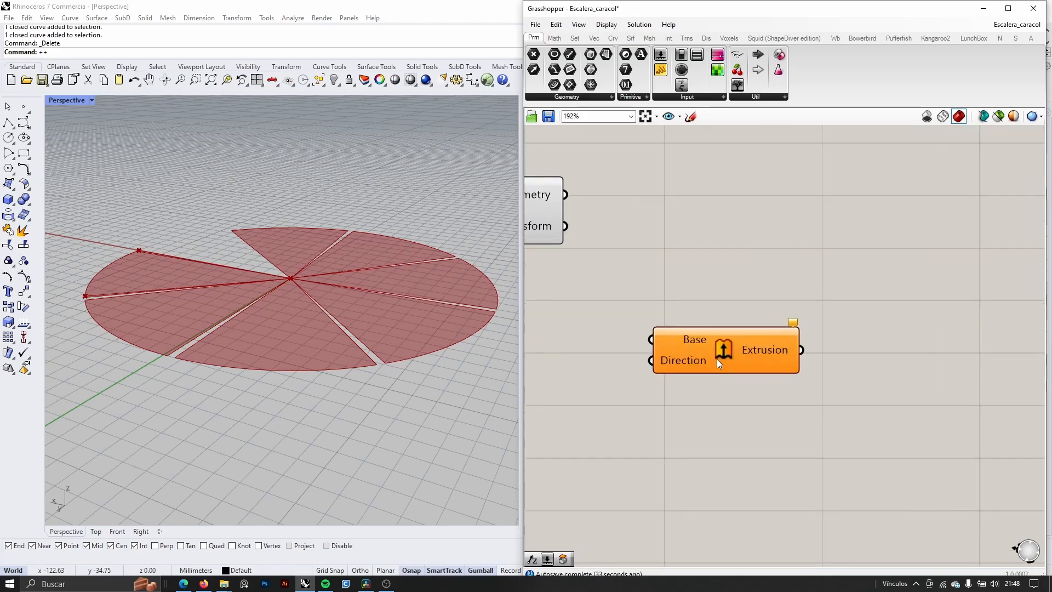
scroll(725, 336, down, 3)
scroll(603, 259, up, 3)
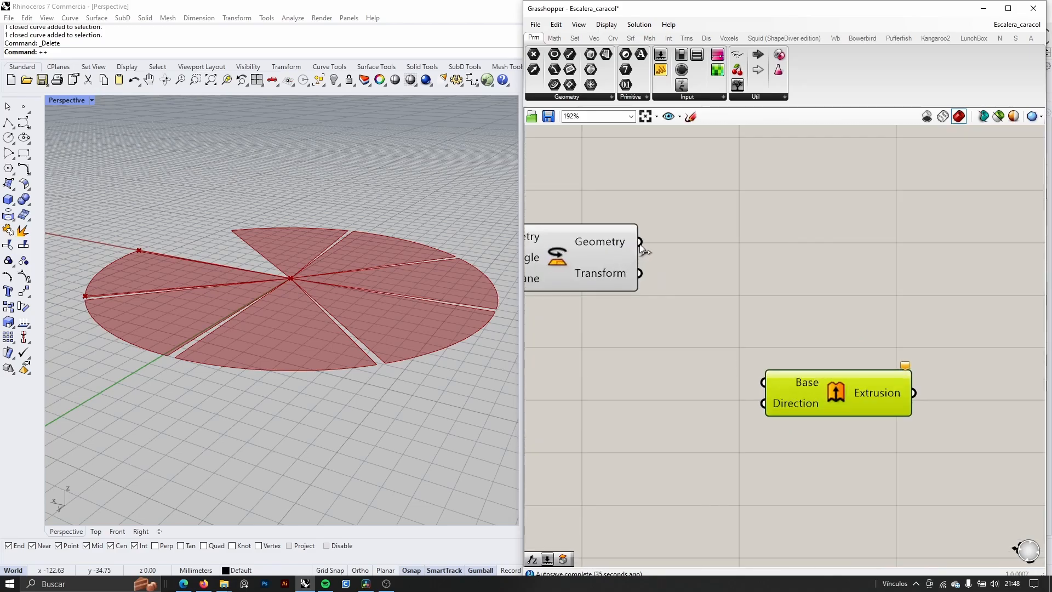
drag(639, 242, 876, 347)
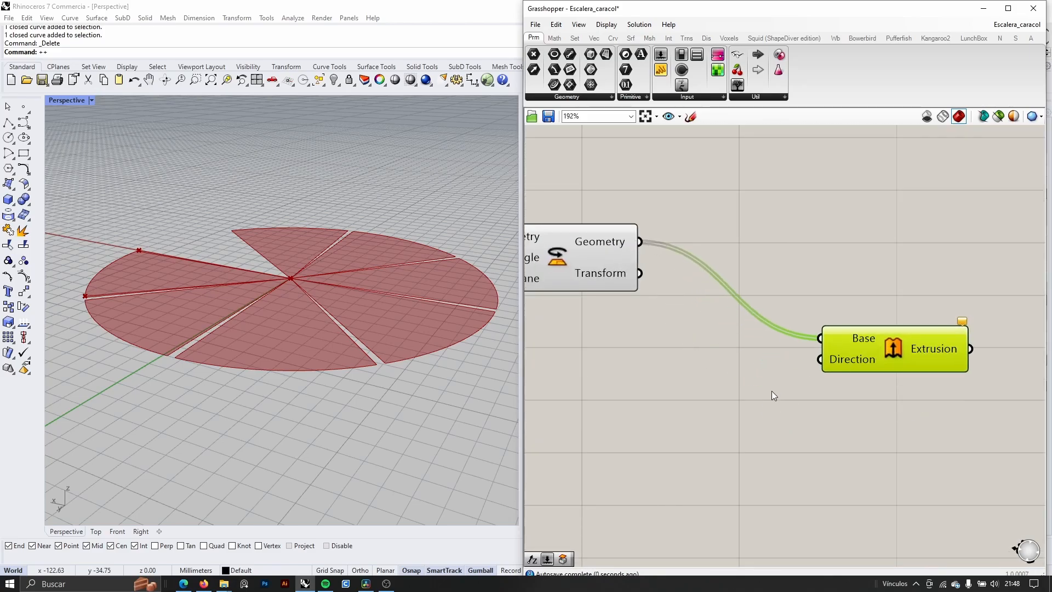
Step: Add a Unit Z component and connect its Unit vector output to the Direction input of Extrude
click(759, 414)
double_click(754, 412)
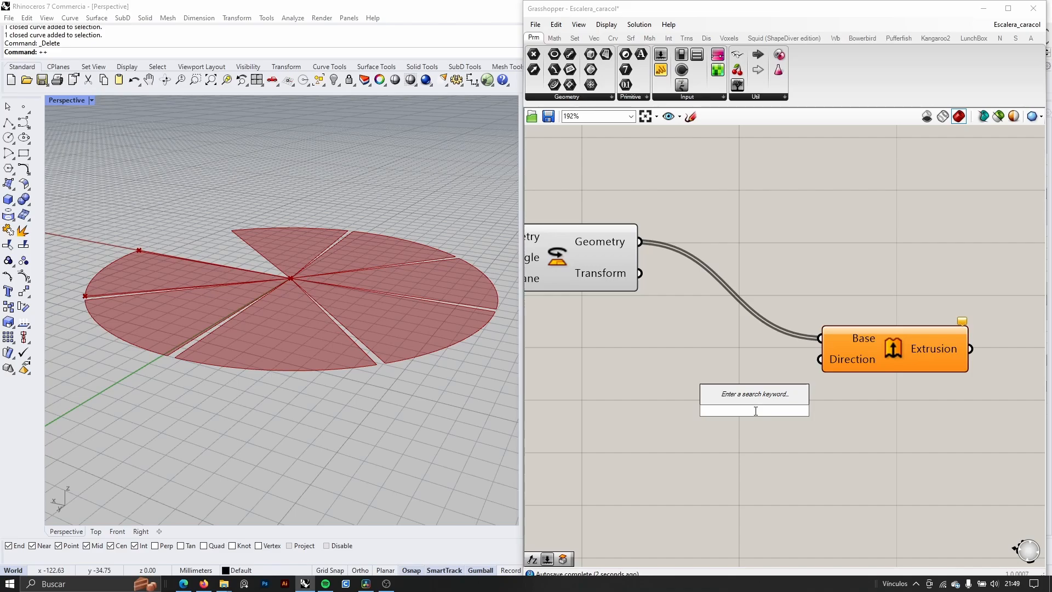
text(unit z)
click(753, 395)
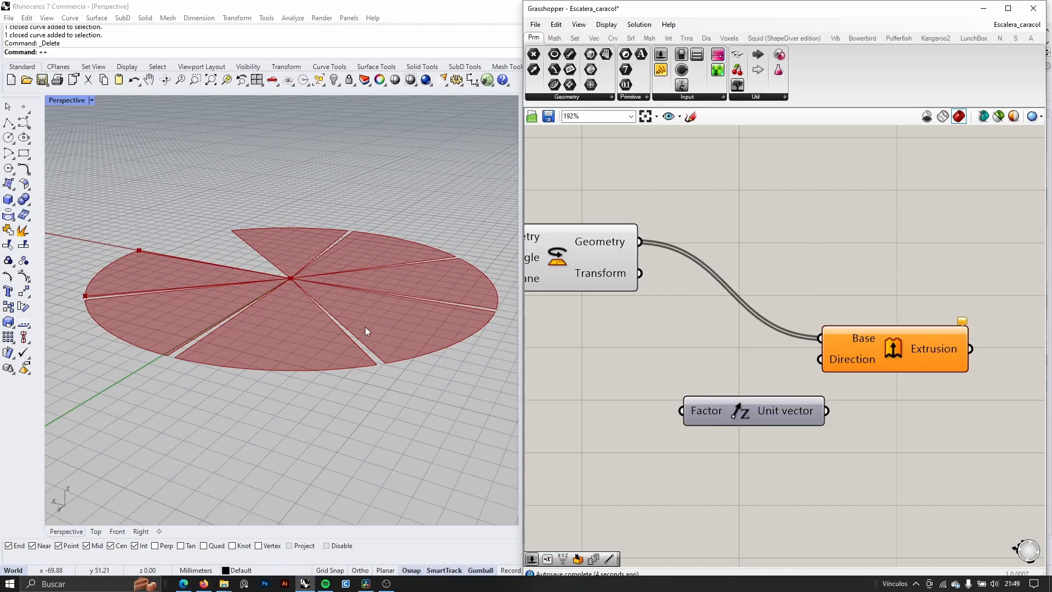
scroll(366, 327, down, 8)
right_drag(365, 327, 344, 321)
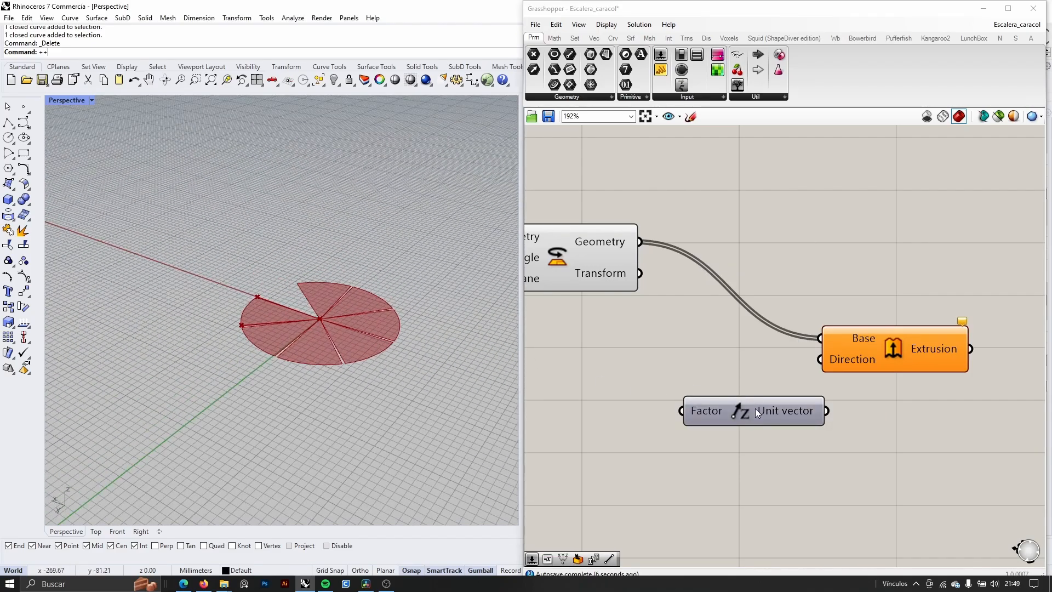
drag(826, 411, 820, 359)
scroll(625, 439, up, 2)
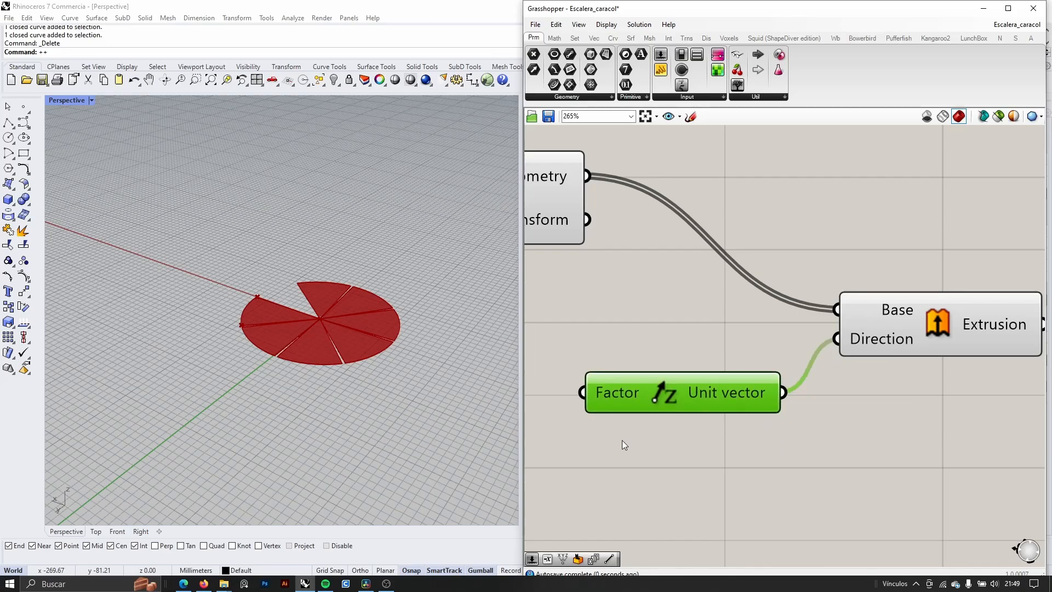
Step: Create a number slider set to 12, connect it to the Unit Z Factor, and inspect the extruded wedges in the viewport
right_drag(622, 440, 710, 427)
double_click(587, 387)
text(12)
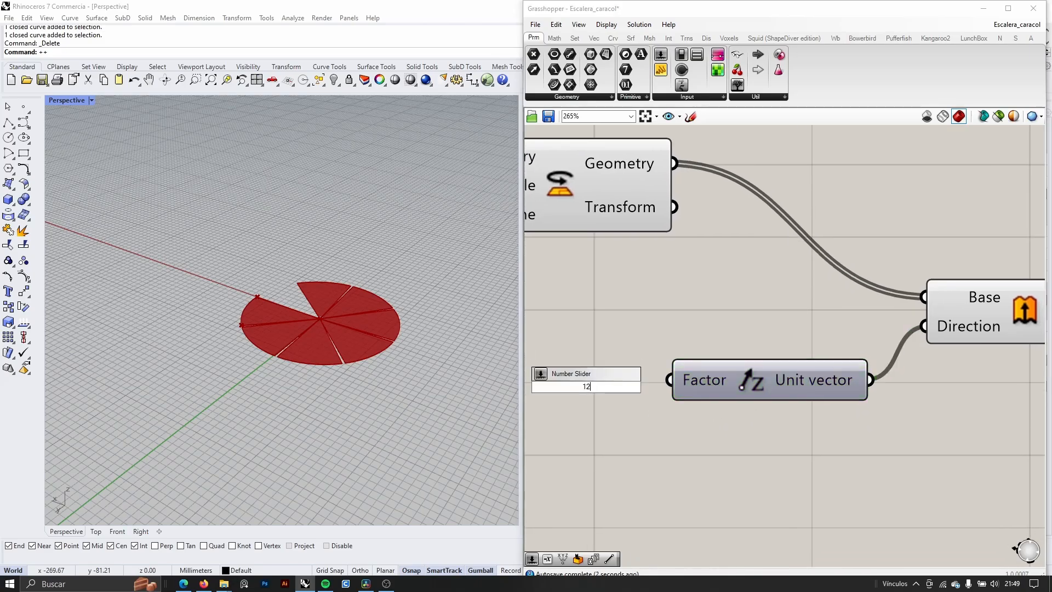
click(591, 375)
drag(654, 384, 642, 386)
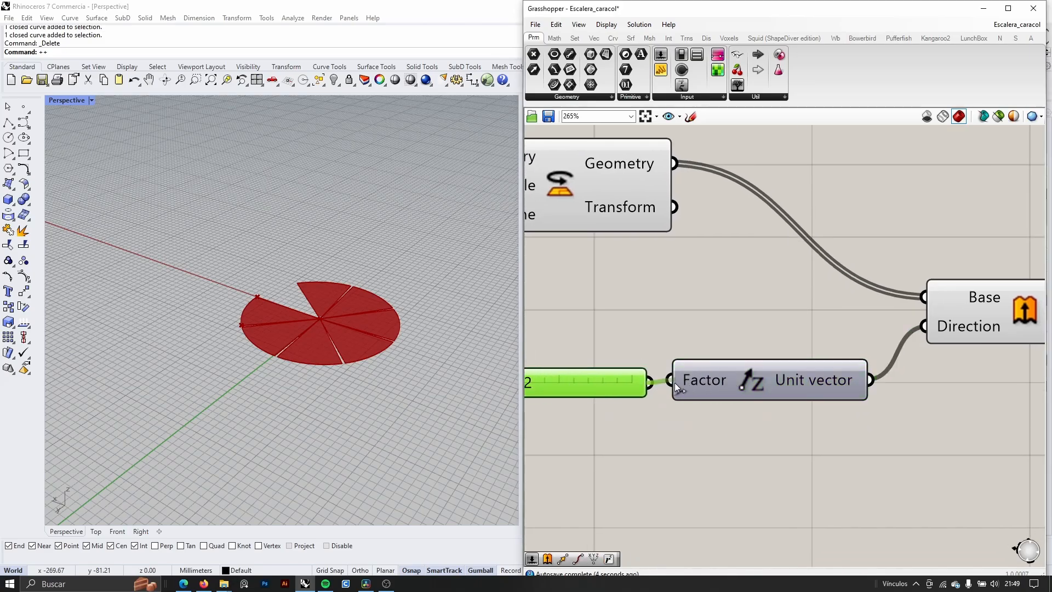
drag(675, 383, 673, 382)
drag(599, 382, 589, 378)
right_drag(372, 394, 342, 340)
scroll(332, 306, up, 8)
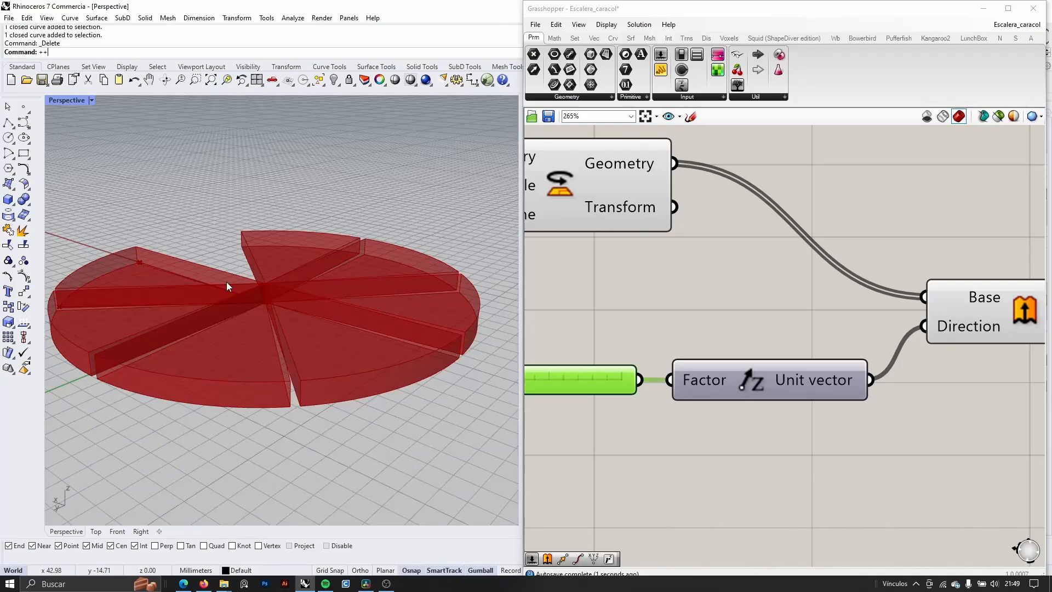
scroll(227, 284, down, 3)
Step: Space out the Extrude, Unit Z and 12 slider components so their wires are easy to read
right_drag(673, 396, 788, 409)
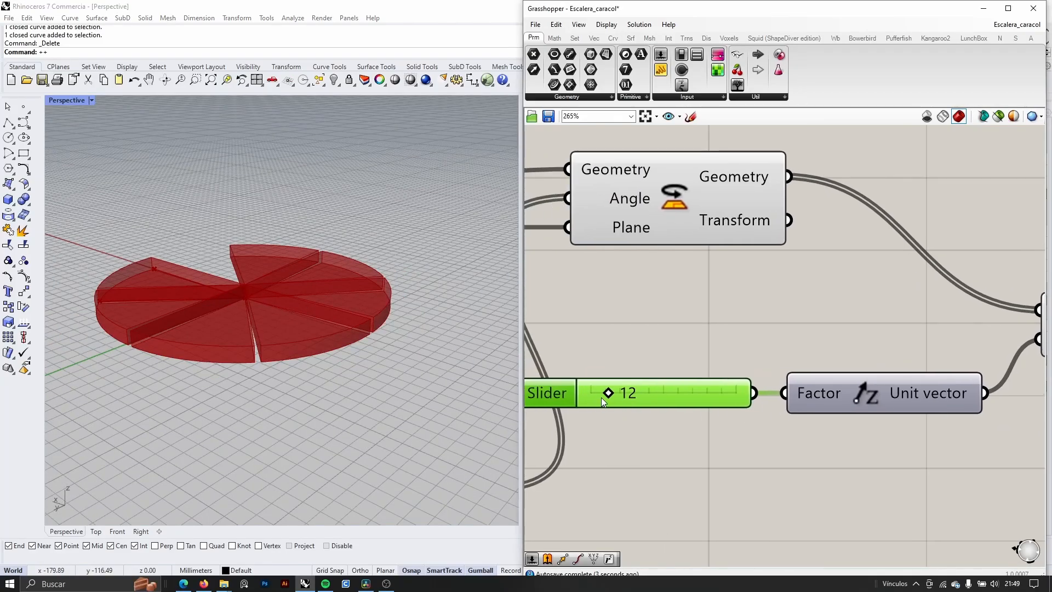
mouse_move(607, 395)
mouse_down()
mouse_move(680, 396)
mouse_move(573, 389)
mouse_move(636, 392)
mouse_move(592, 388)
mouse_move(603, 388)
mouse_up()
scroll(608, 392, down, 3)
right_drag(758, 404, 669, 405)
mouse_move(867, 440)
mouse_down()
mouse_move(784, 376)
mouse_move(917, 344)
mouse_move(927, 331)
mouse_up()
drag(686, 404, 766, 401)
drag(567, 398, 647, 419)
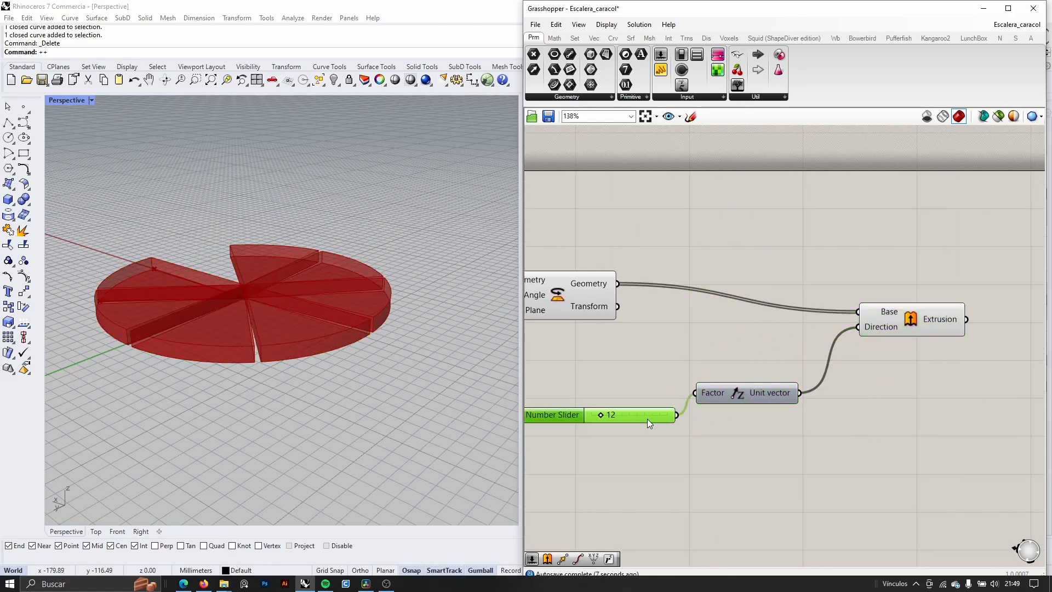
drag(752, 393, 756, 368)
right_drag(332, 338, 356, 372)
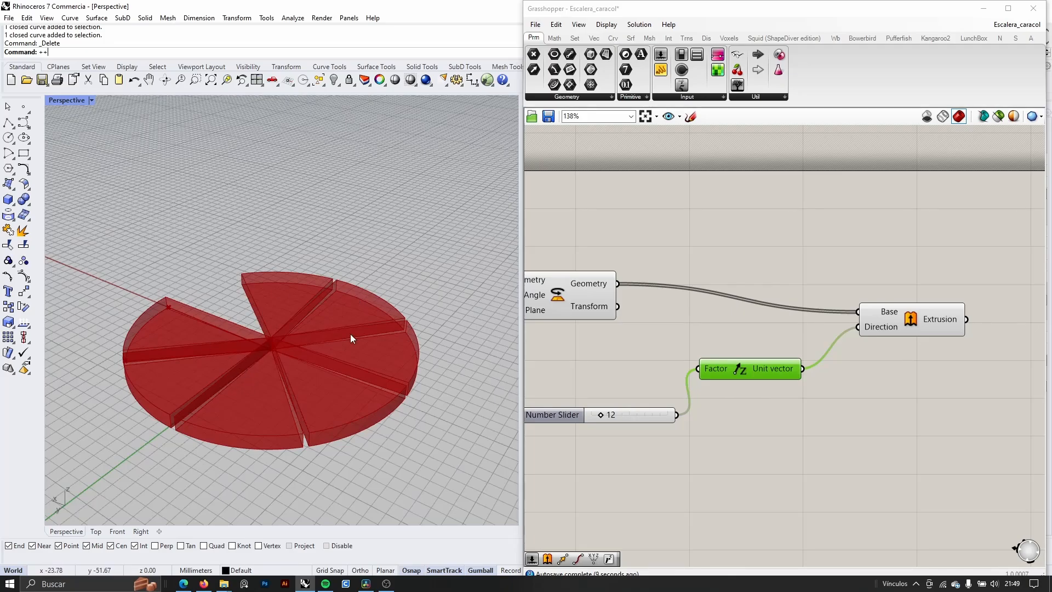
right_drag(921, 373, 890, 357)
drag(885, 304, 879, 261)
right_drag(933, 348, 774, 350)
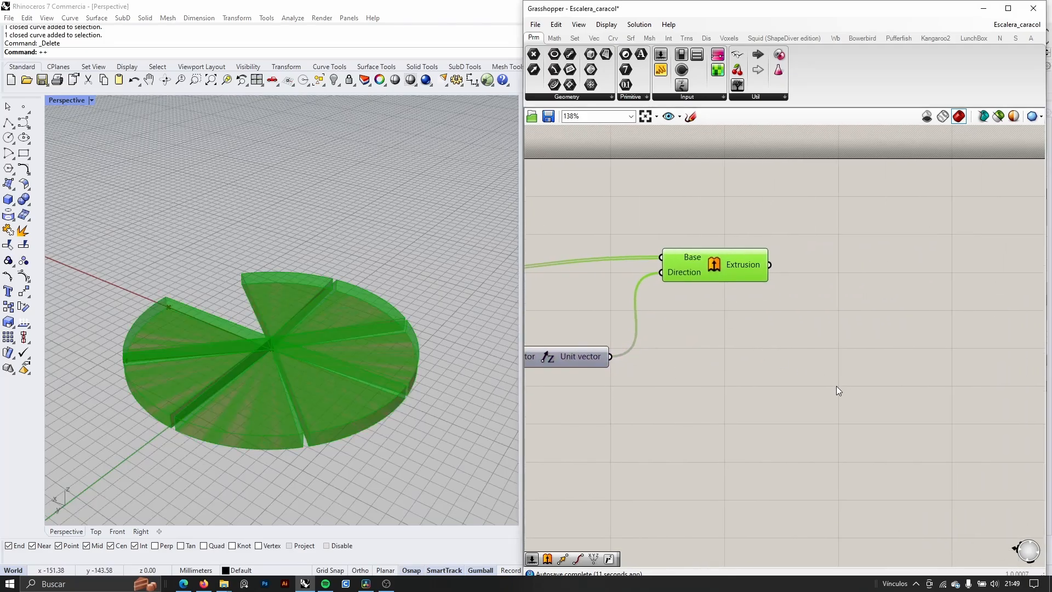
Step: Add a Move component after Extrude and connect the Extrusion output to its Geometry input
double_click(836, 385)
text(m)
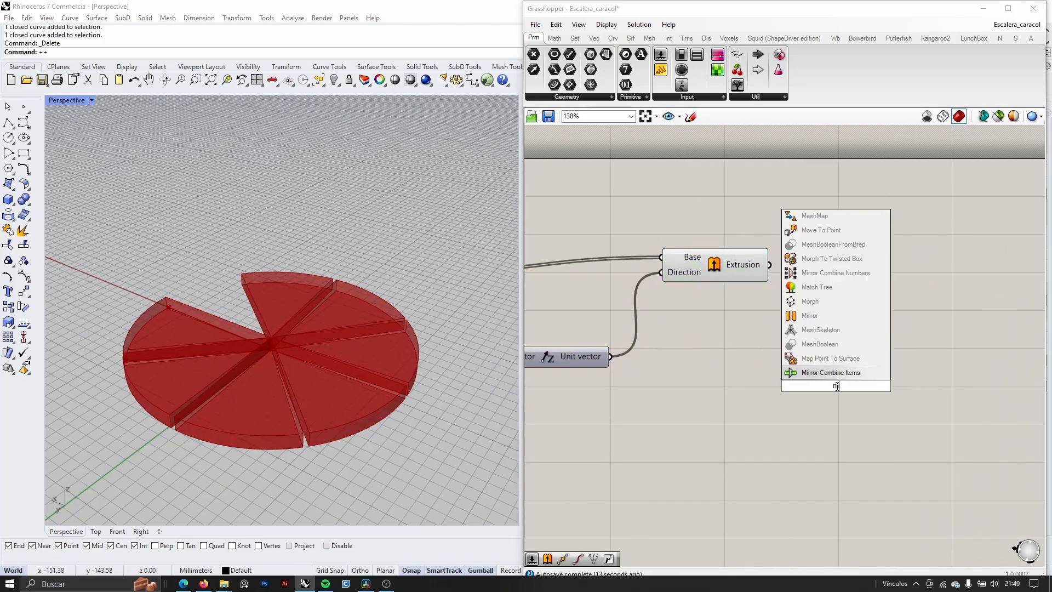
text(ove)
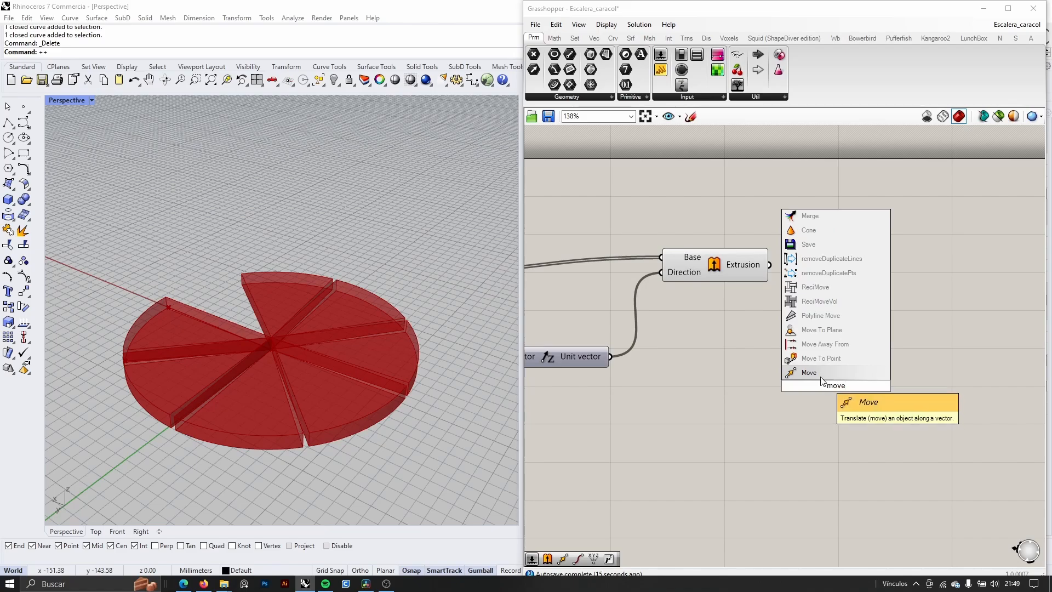
key(Return)
drag(784, 292, 845, 386)
Step: Add a second Unit Z component, connect it to Move's Motion input, and place it further left
double_click(776, 427)
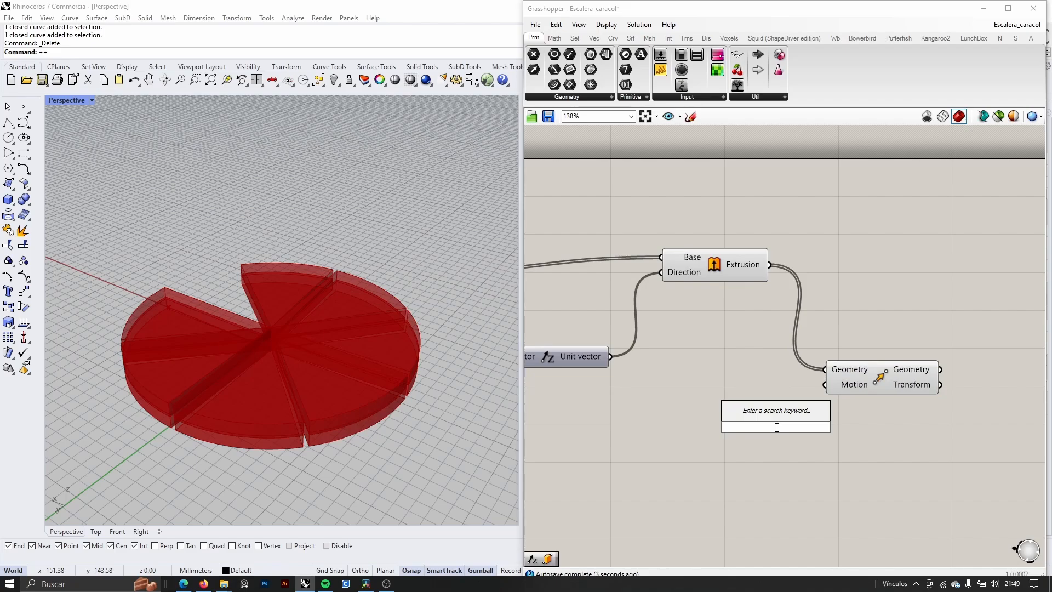
text(z)
click(762, 409)
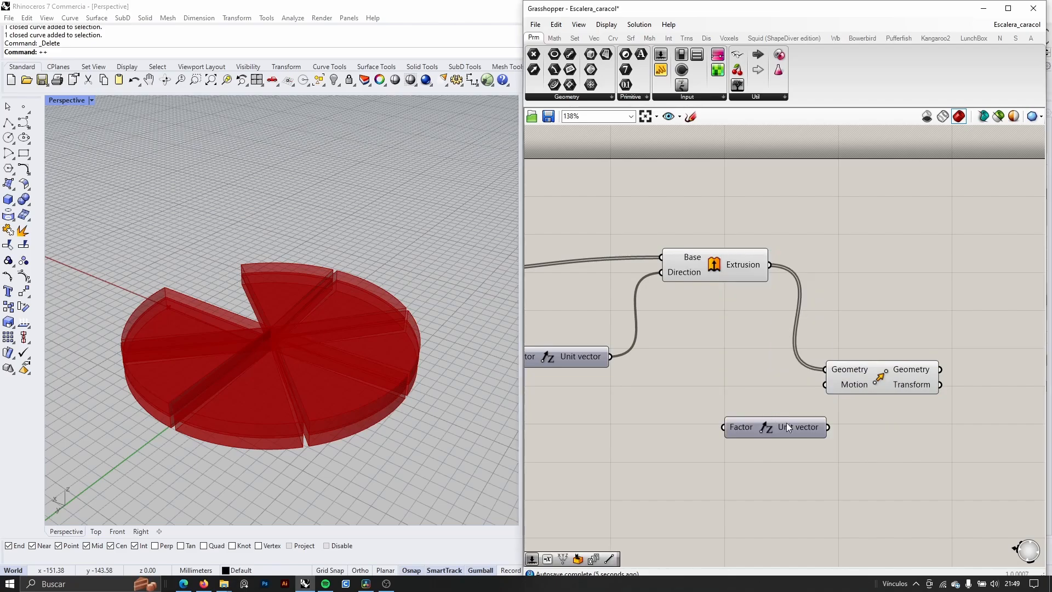
scroll(803, 430, up, 2)
drag(837, 426, 833, 366)
drag(791, 432, 718, 432)
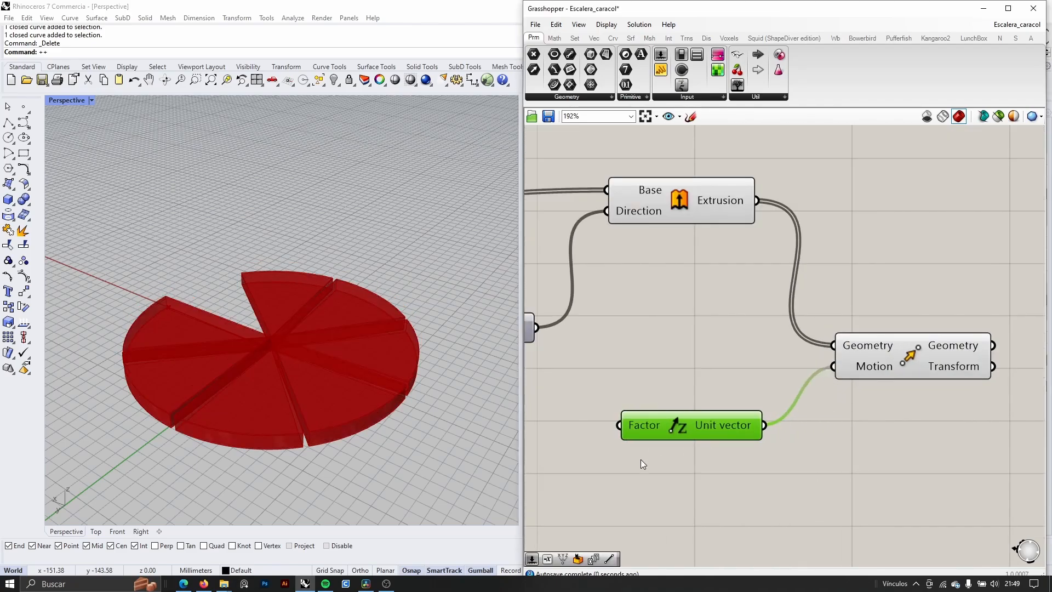
Step: Try a number slider of 24, lowered to 13, as the Factor of Move's Unit Z, and delete that slider
right_drag(640, 459, 799, 425)
click(679, 443)
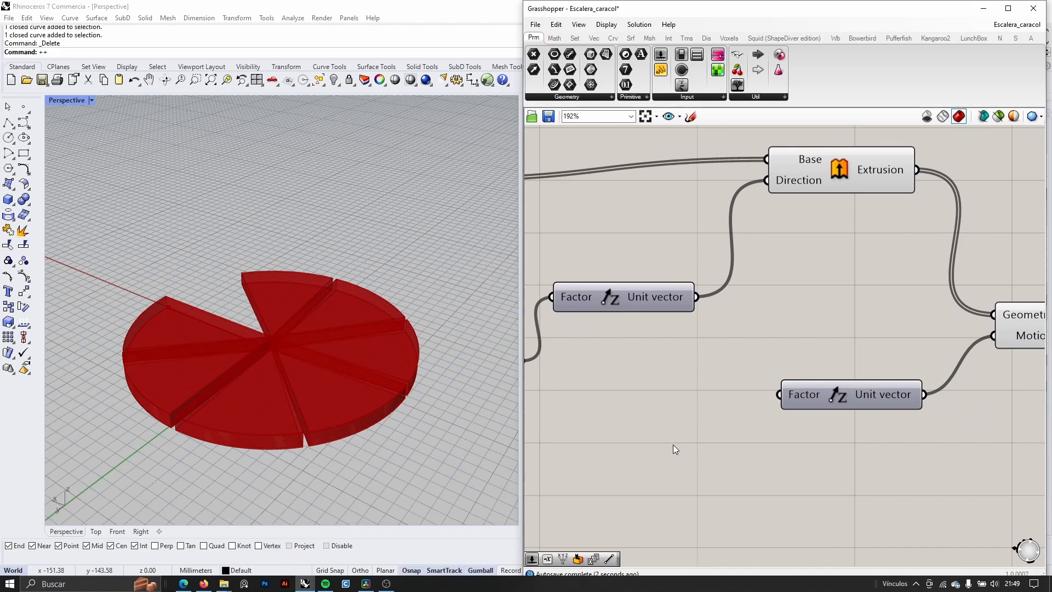
double_click(673, 445)
text(24)
key(Return)
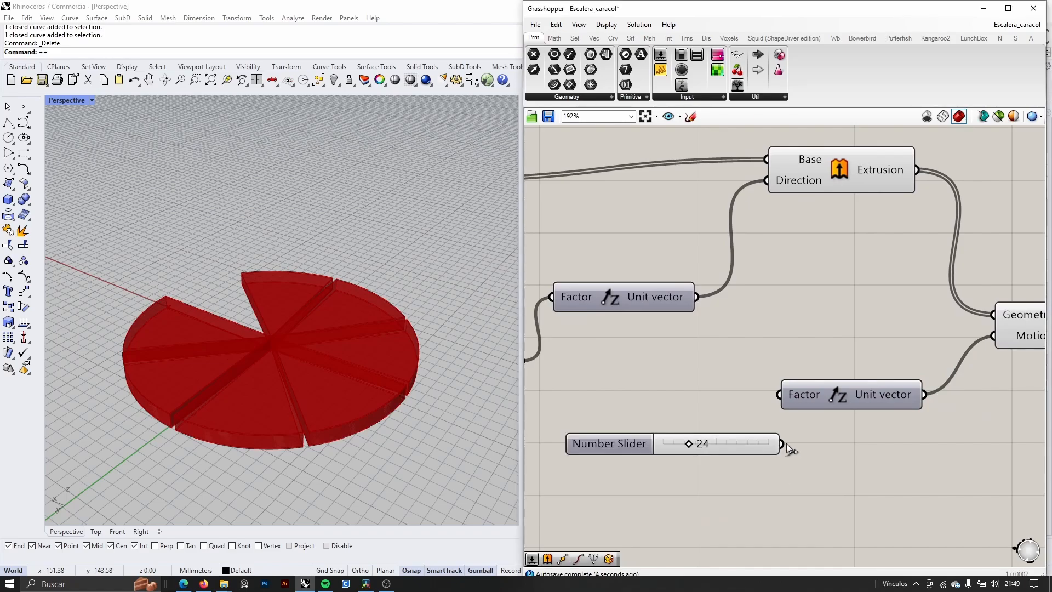
drag(785, 399, 786, 399)
mouse_move(689, 445)
mouse_down()
mouse_move(735, 441)
mouse_move(668, 439)
mouse_move(716, 441)
mouse_move(677, 443)
mouse_up()
click(746, 452)
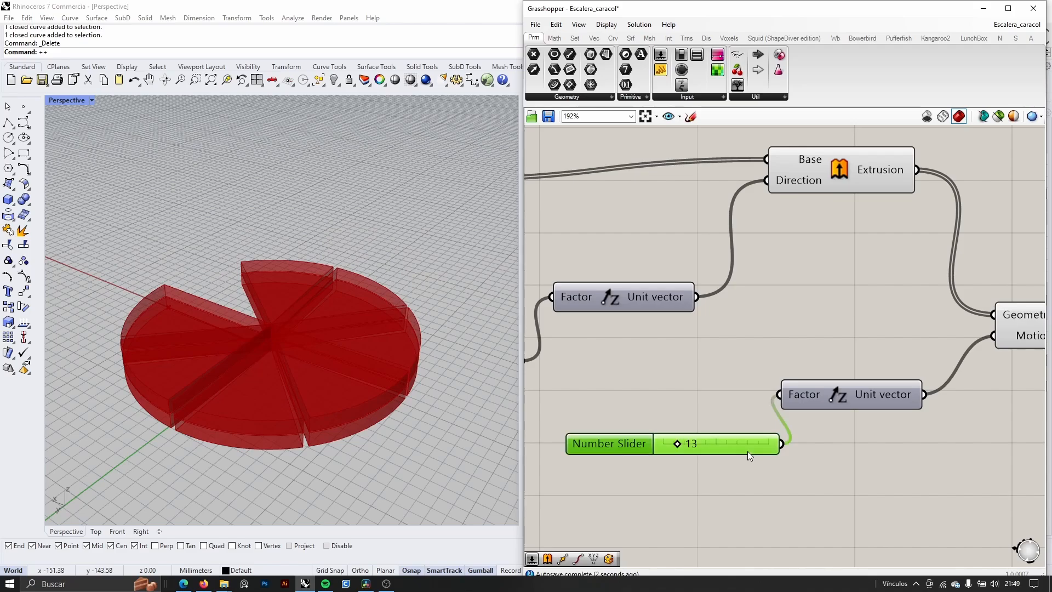
key(Delete)
Step: Add a Series component and connect its output to the Factor of the Unit Z that drives Move
double_click(667, 442)
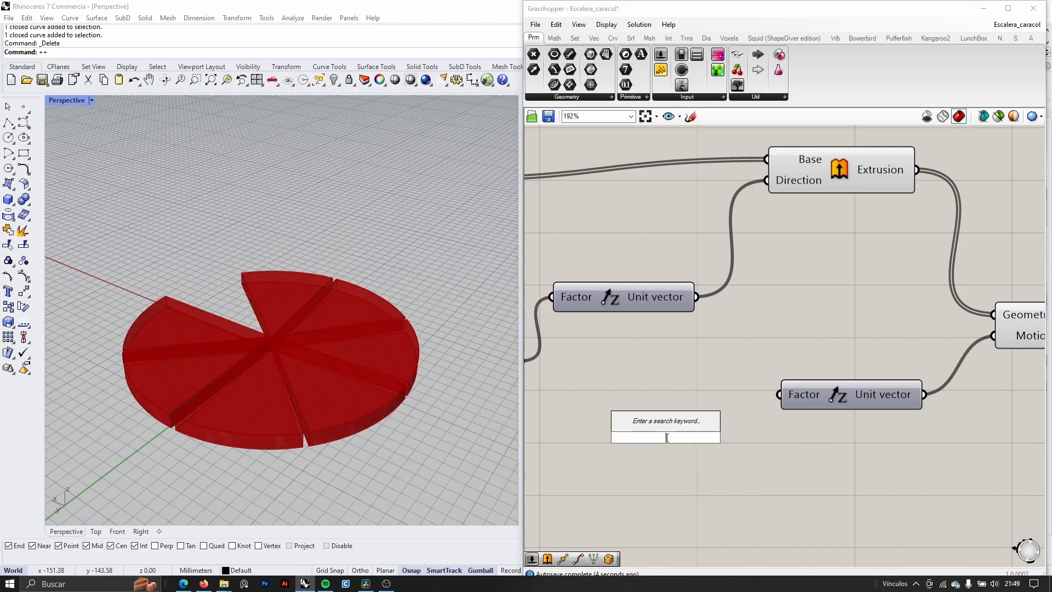
text(series)
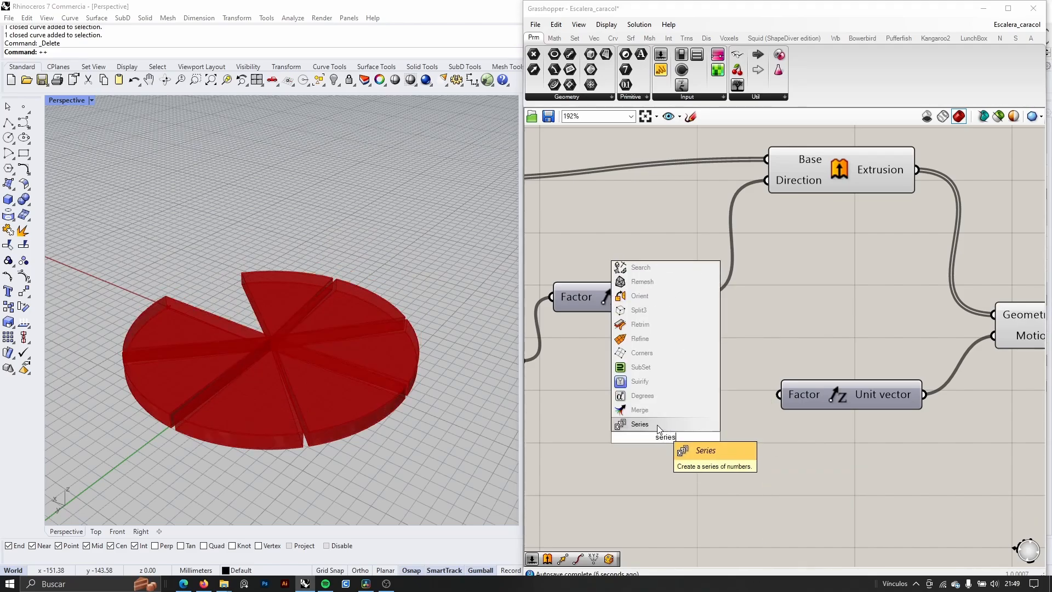
key(Return)
click(692, 436)
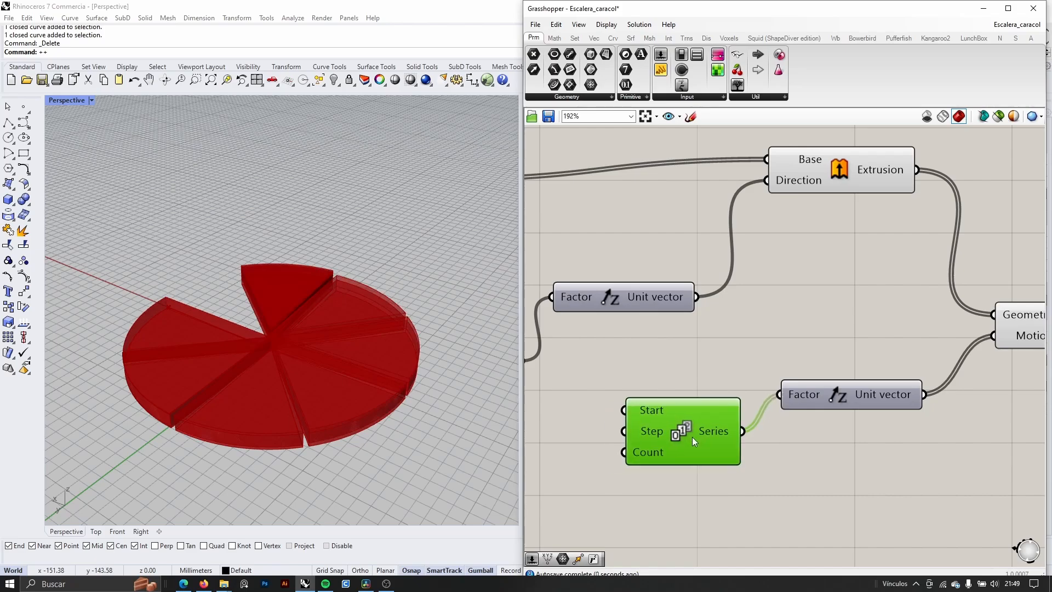
scroll(633, 425, up, 1)
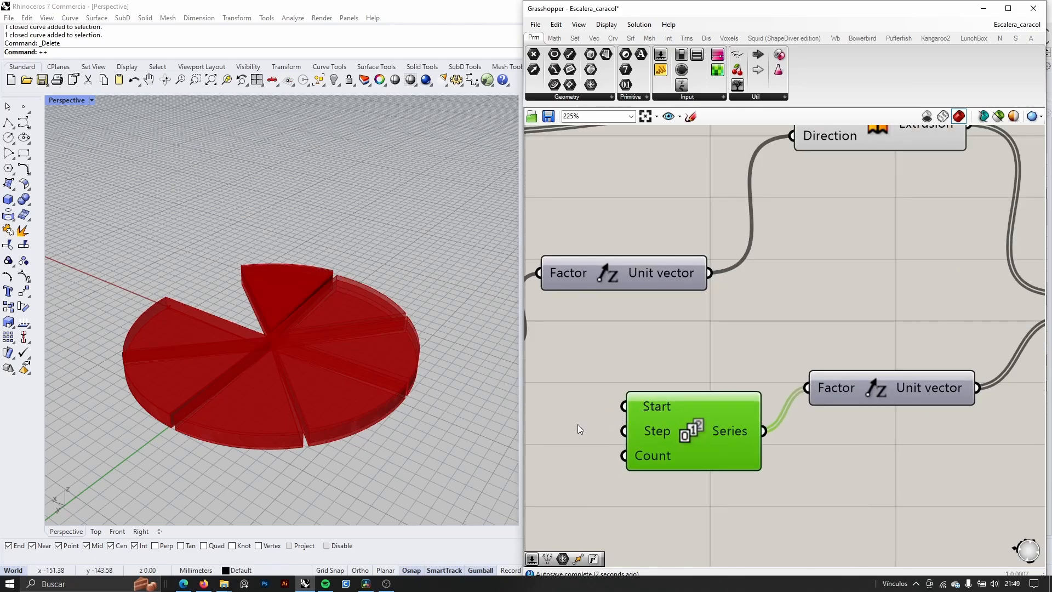
Step: Create a number slider set to 0 and connect it to the Start input of the new Series
double_click(572, 411)
text(number slider)
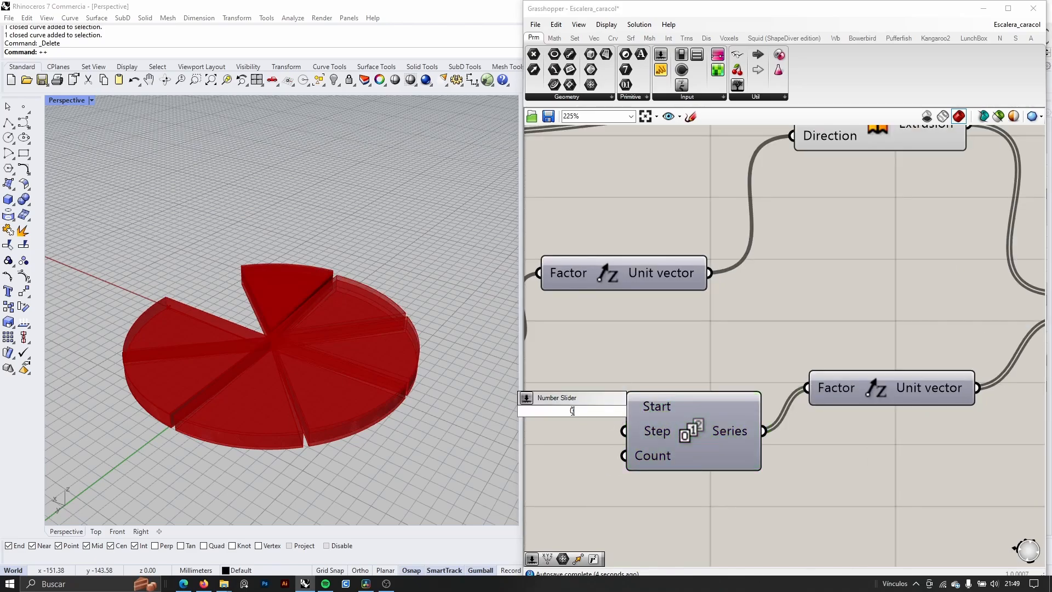
key(Return)
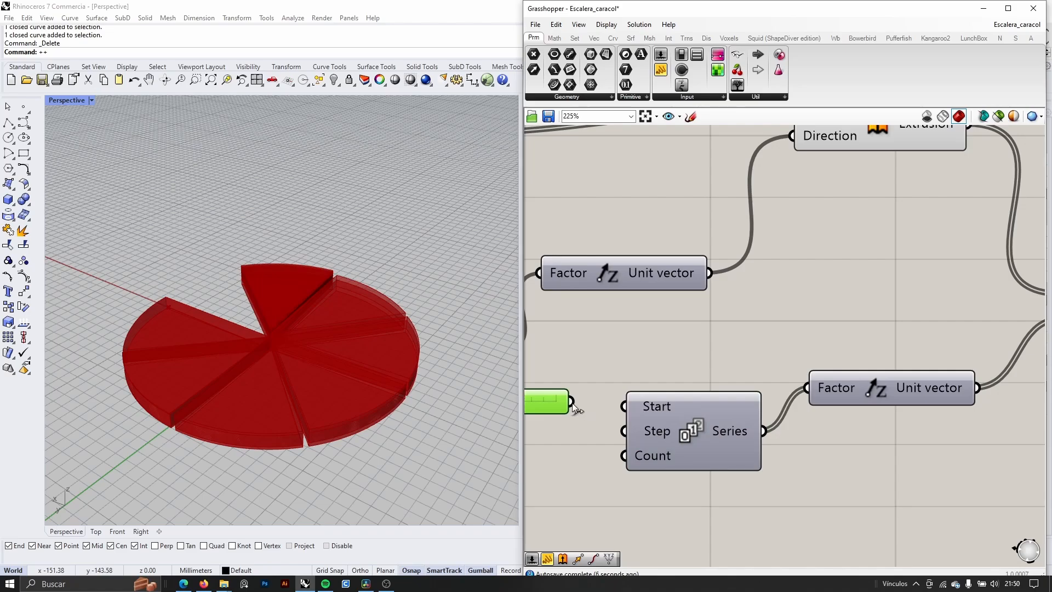
drag(571, 402, 625, 405)
scroll(669, 448, down, 3)
click(743, 440)
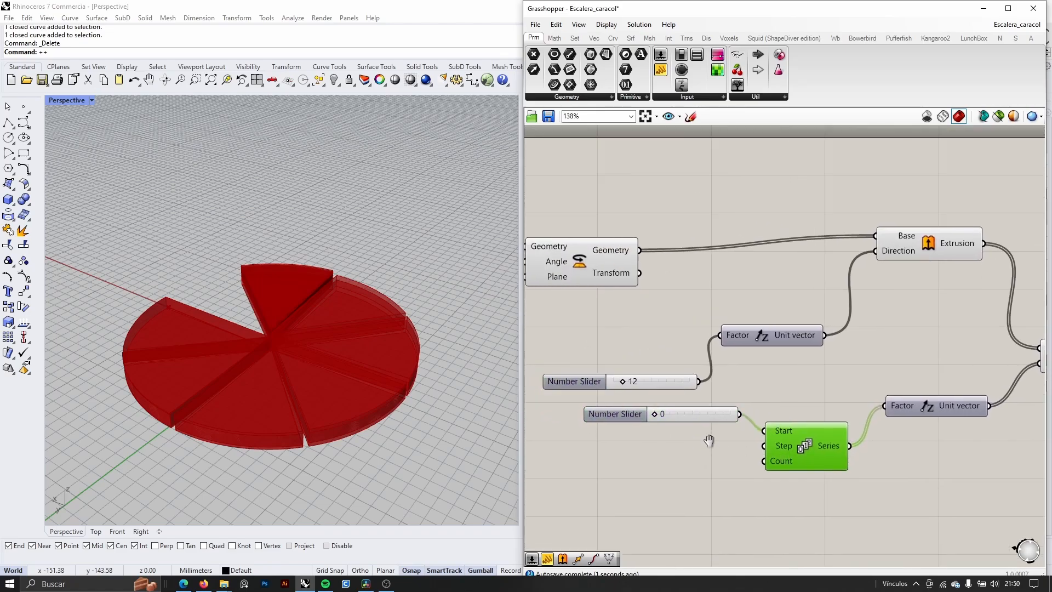
Step: Rearrange the 12 slider, its Unit Z and the 0 slider to leave free space between them
right_drag(709, 440, 745, 441)
drag(764, 389, 665, 327)
drag(792, 343, 765, 320)
click(774, 389)
drag(745, 416, 750, 427)
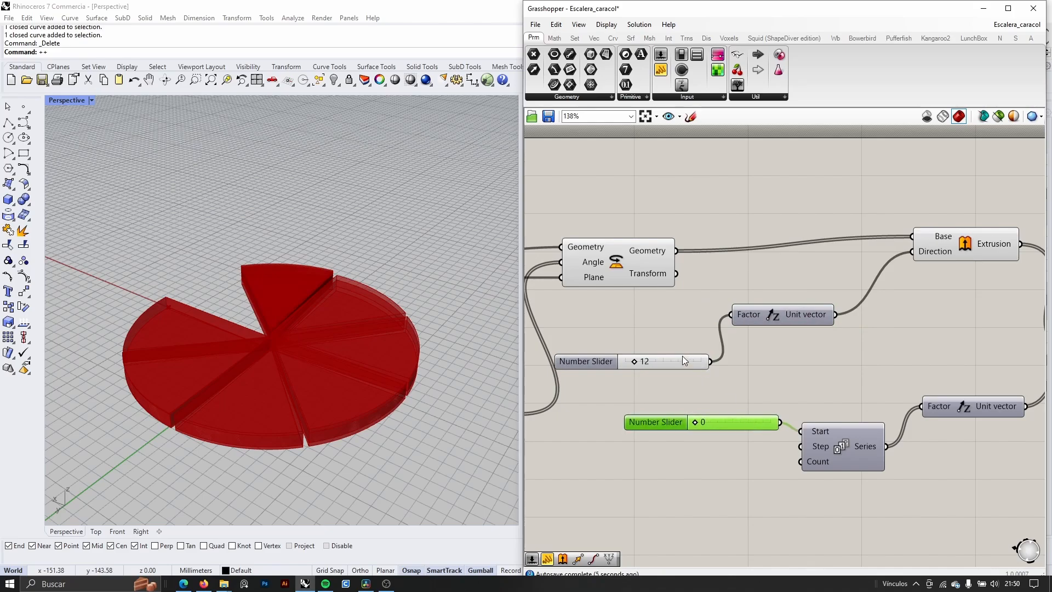
drag(682, 359, 680, 353)
Step: Add a Multiplication component near the Series, connect the 12 slider to its A input, and shift that slider clear of it
click(761, 385)
double_click(731, 370)
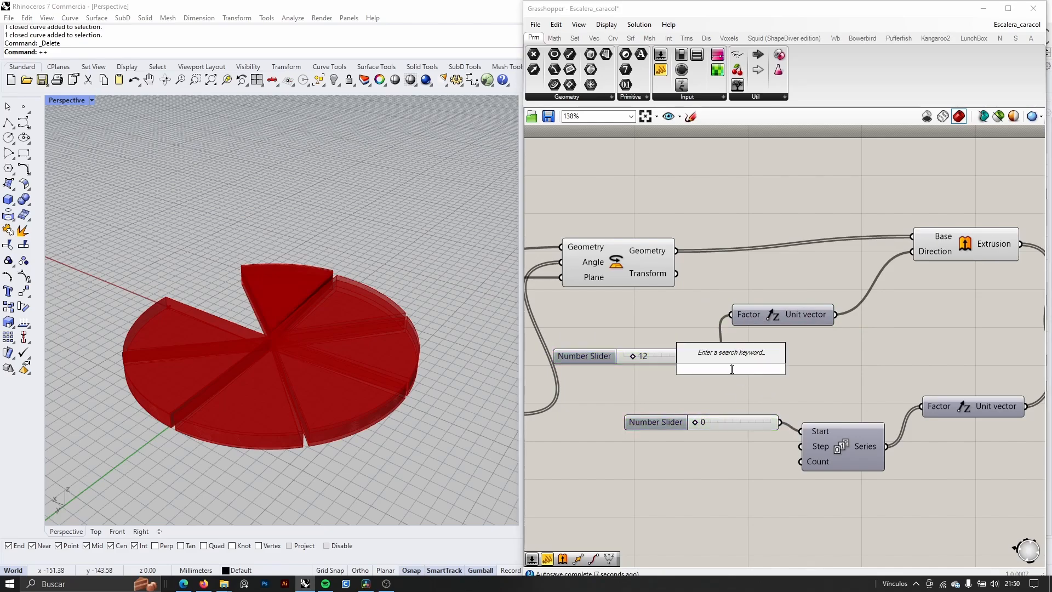
text(*)
click(722, 356)
scroll(711, 361, up, 2)
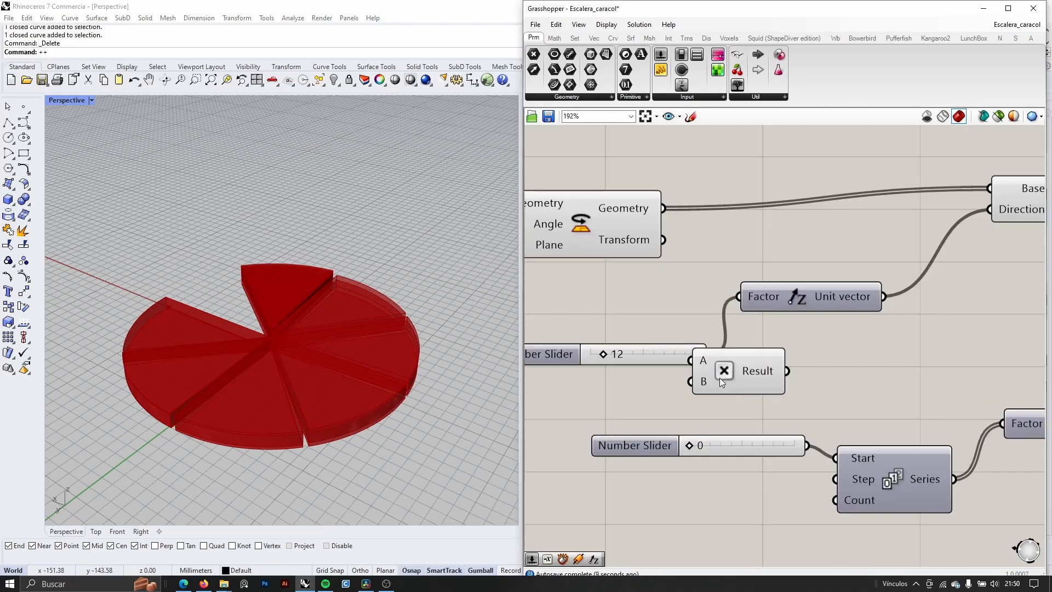
drag(719, 377, 748, 391)
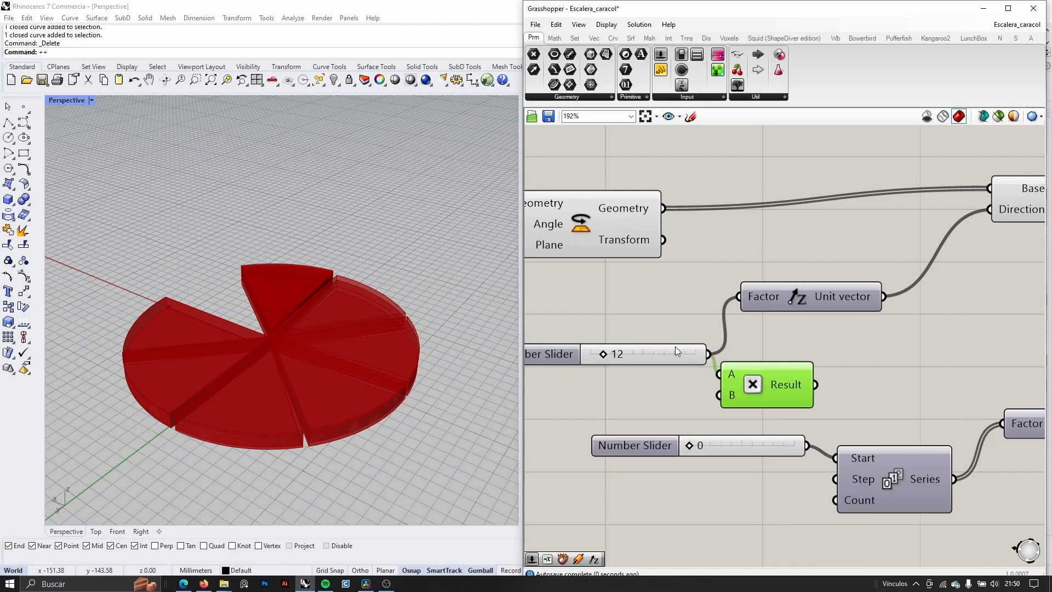
drag(675, 348, 673, 329)
Step: Create a number slider set to 2 and connect it to the B input of the Multiplication
scroll(691, 383, up, 3)
double_click(663, 390)
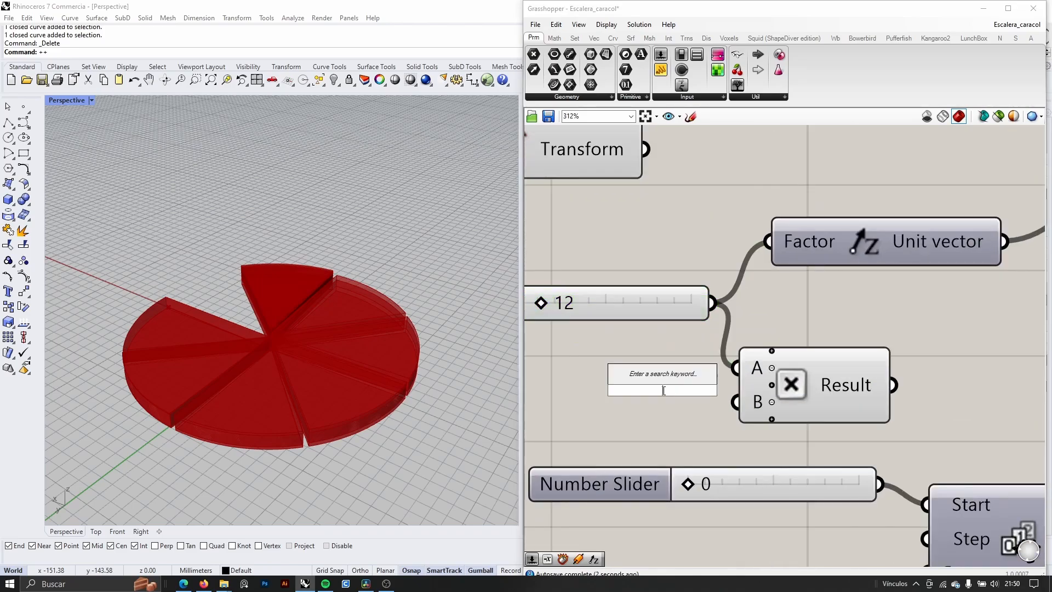
text(3)
click(664, 382)
drag(706, 391, 637, 385)
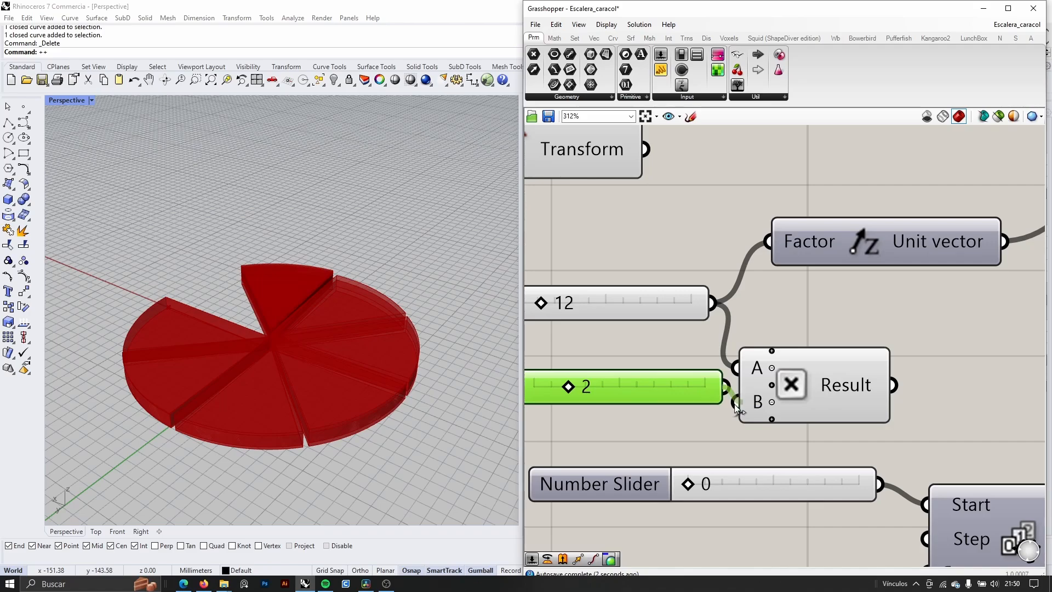
Step: Connect the Multiplication's Result to the Step input of the Series that drives Move
scroll(798, 409, down, 2)
drag(736, 407, 783, 470)
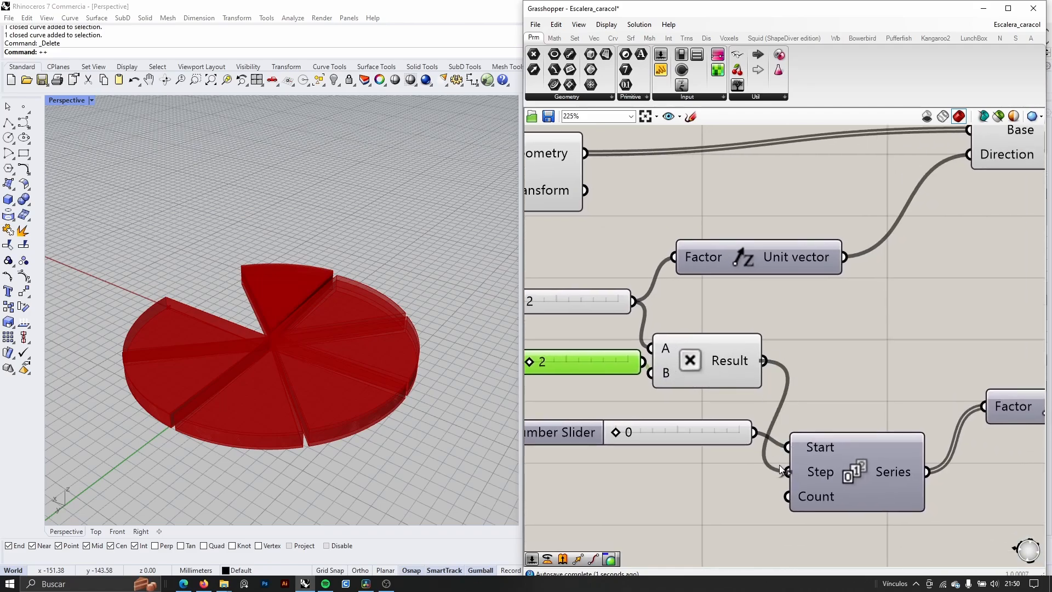
scroll(767, 427, down, 3)
scroll(345, 315, down, 3)
mouse_move(345, 315)
right_down()
mouse_move(375, 328)
mouse_move(340, 319)
right_up()
scroll(779, 443, up, 3)
scroll(808, 458, down, 3)
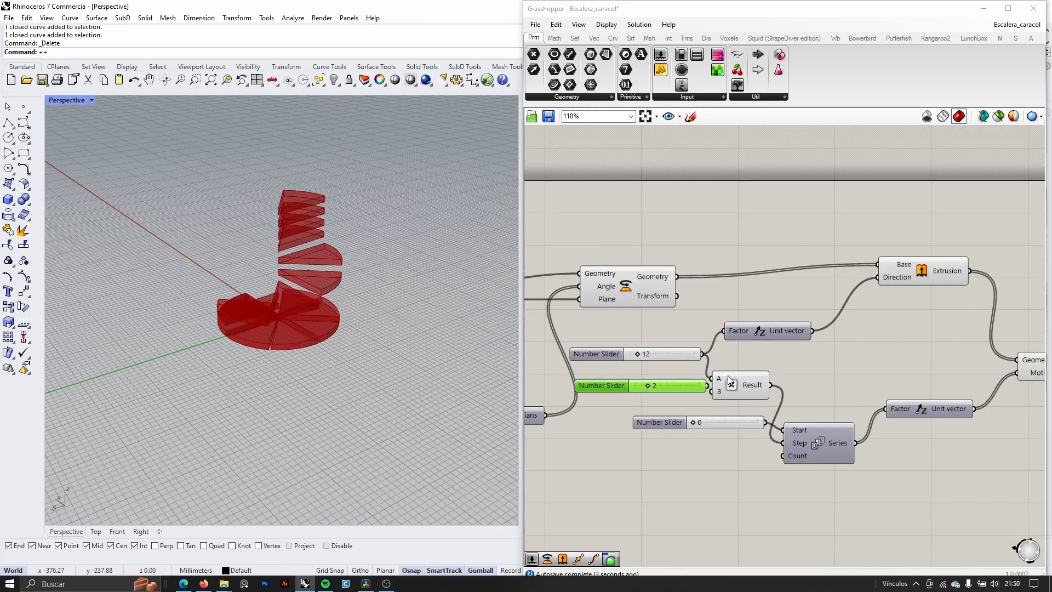
Step: Connect the rotation Series' Count slider to the Count input of the Series that drives Move
scroll(734, 358, down, 2)
right_drag(734, 358, 899, 359)
scroll(660, 397, up, 4)
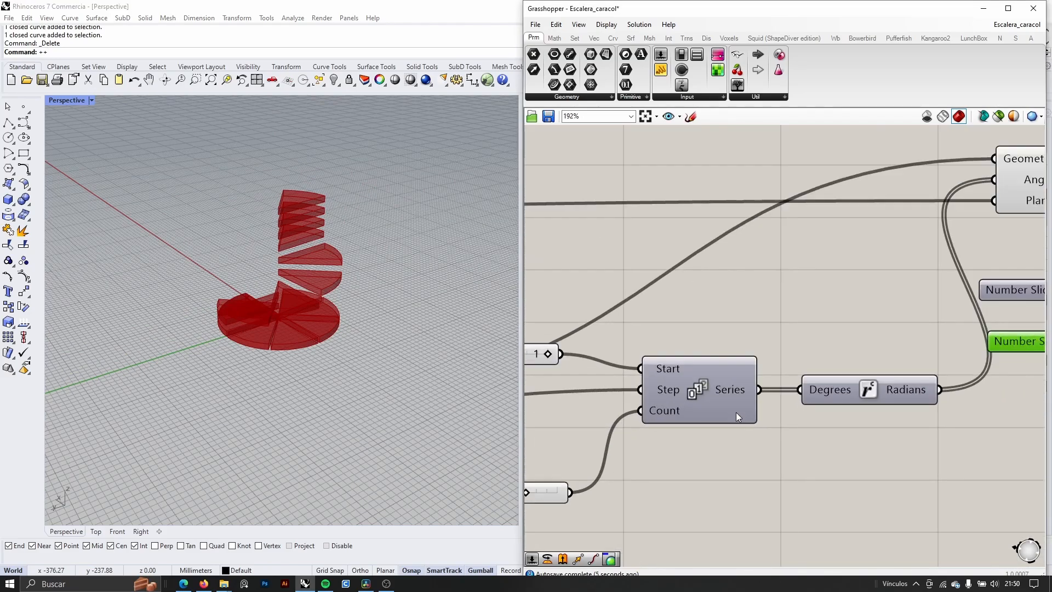
scroll(735, 412, down, 4)
scroll(688, 469, down, 2)
drag(662, 451, 819, 400)
scroll(975, 470, up, 4)
scroll(904, 459, up, 3)
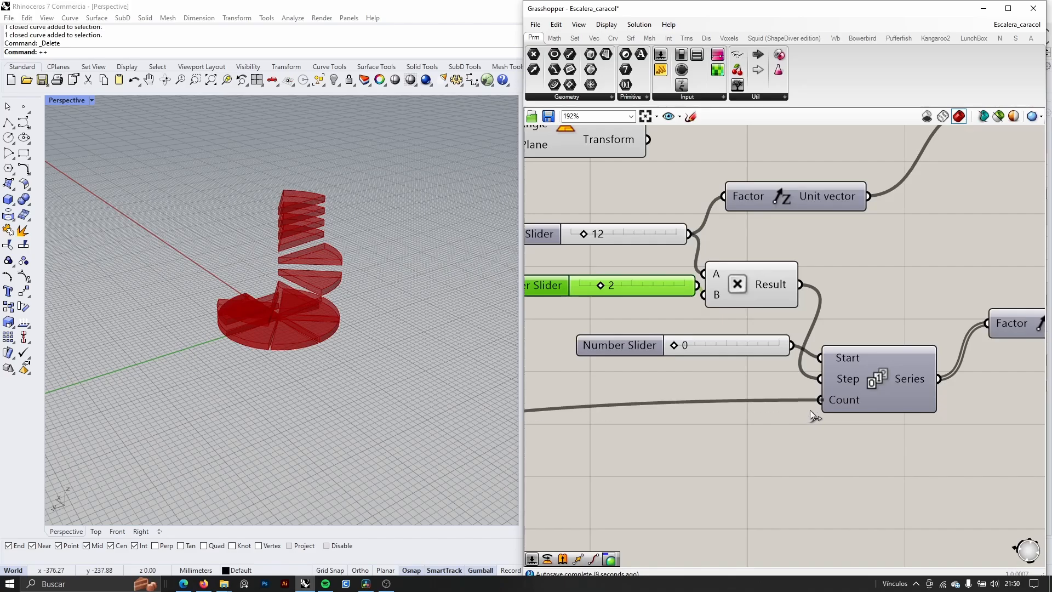
right_drag(306, 347, 450, 332)
Step: Turn off the viewport preview of the Extrusion component
scroll(771, 382, down, 4)
right_drag(833, 400, 636, 460)
scroll(711, 350, up, 2)
click(694, 305)
middle_click(698, 302)
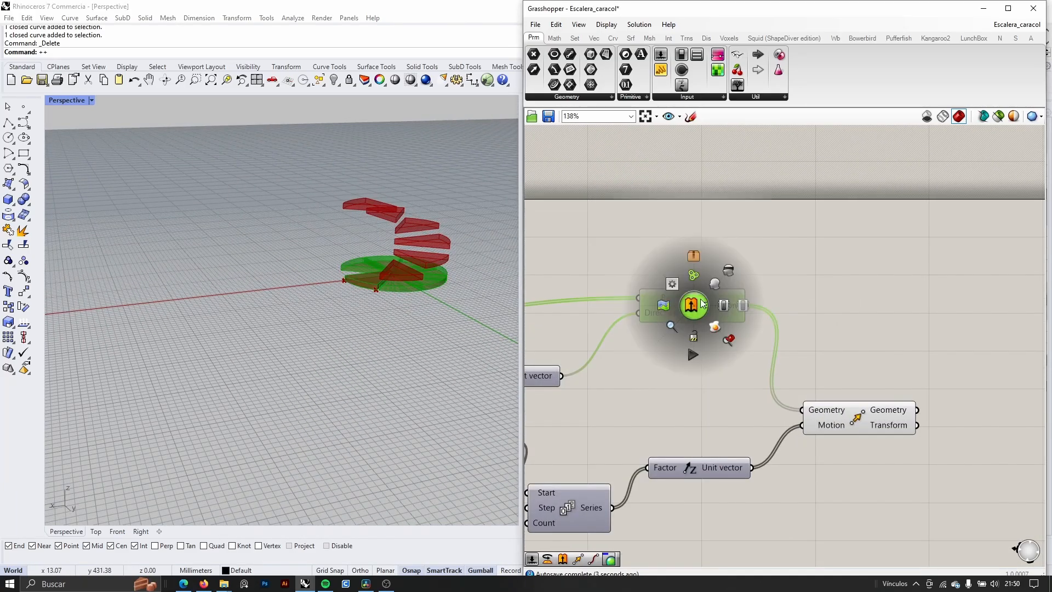
right_drag(403, 314, 438, 265)
scroll(439, 265, up, 4)
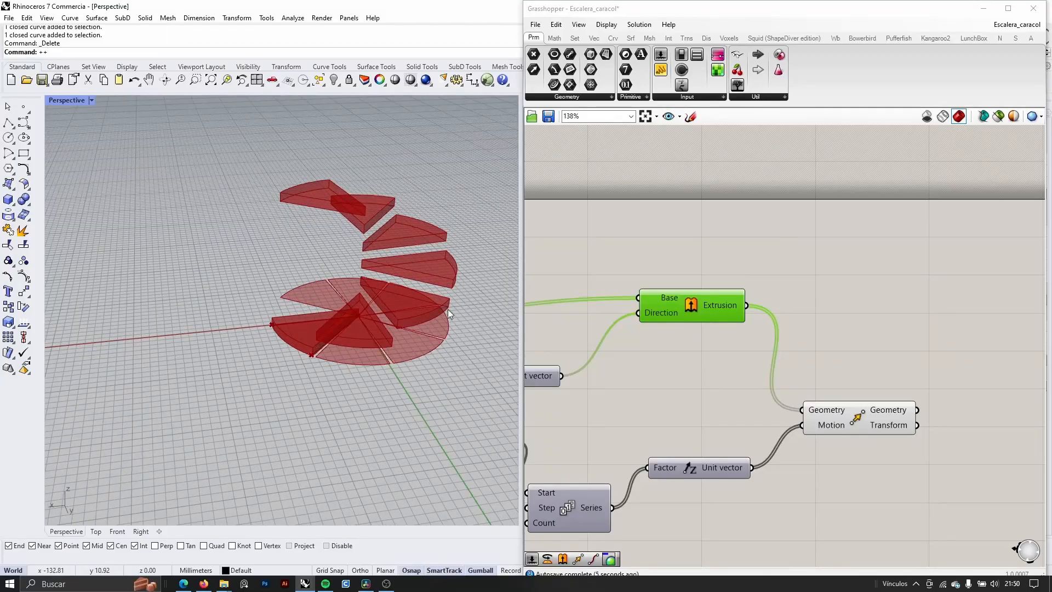
right_drag(361, 290, 298, 258)
scroll(745, 406, down, 3)
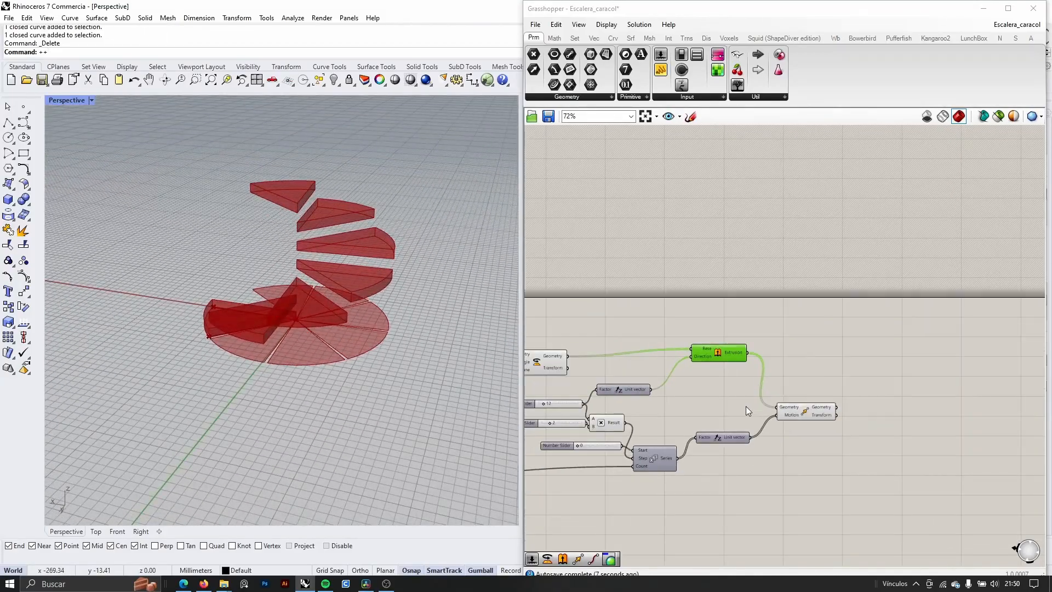
right_drag(745, 405, 909, 406)
right_drag(350, 254, 287, 343)
scroll(241, 344, up, 5)
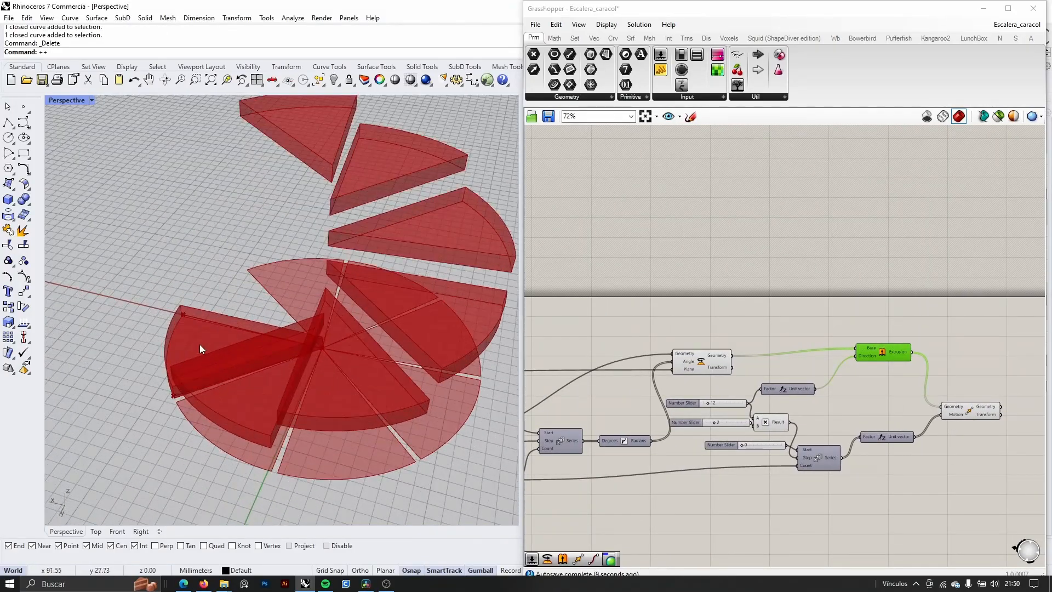
scroll(200, 345, down, 3)
scroll(222, 163, down, 3)
Step: Set the maximum value of the slider feeding the Series' Count input to 25
right_drag(539, 421, 661, 394)
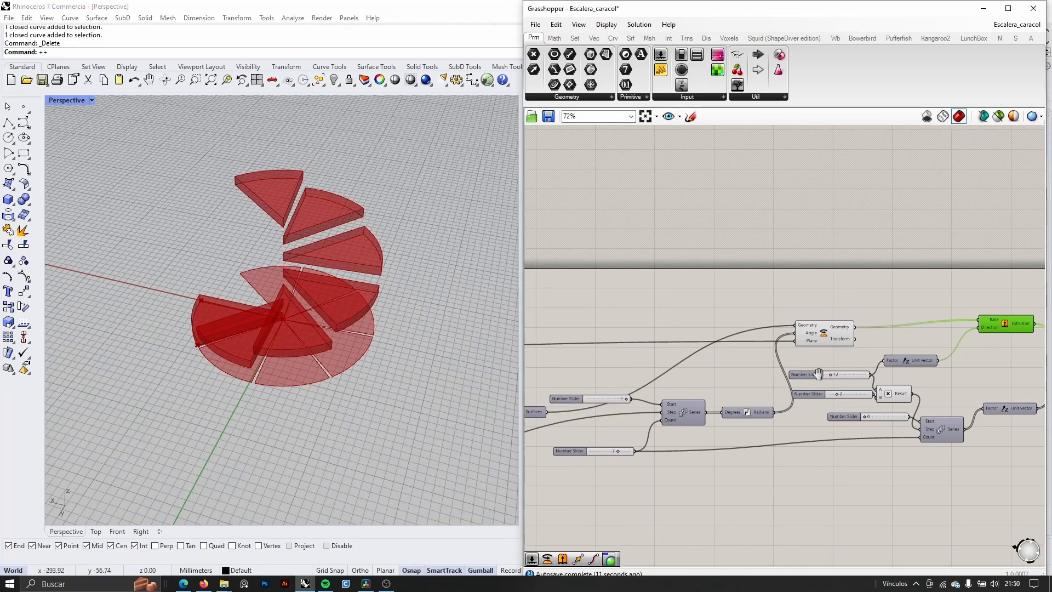
scroll(622, 468, up, 3)
right_drag(590, 436, 678, 434)
scroll(677, 433, up, 4)
click(672, 435)
right_click(673, 435)
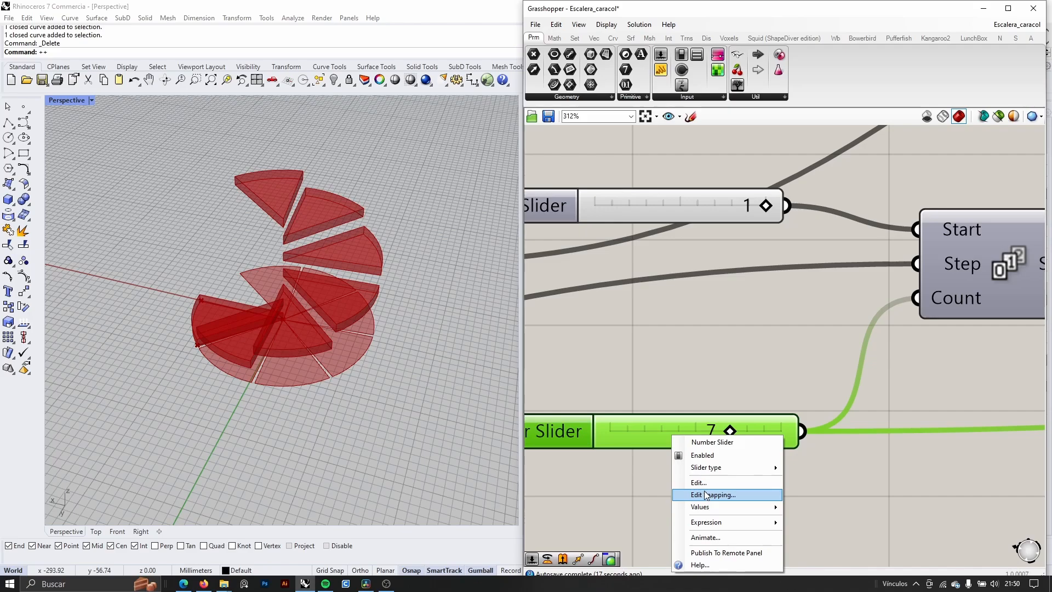
mouse_move(717, 508)
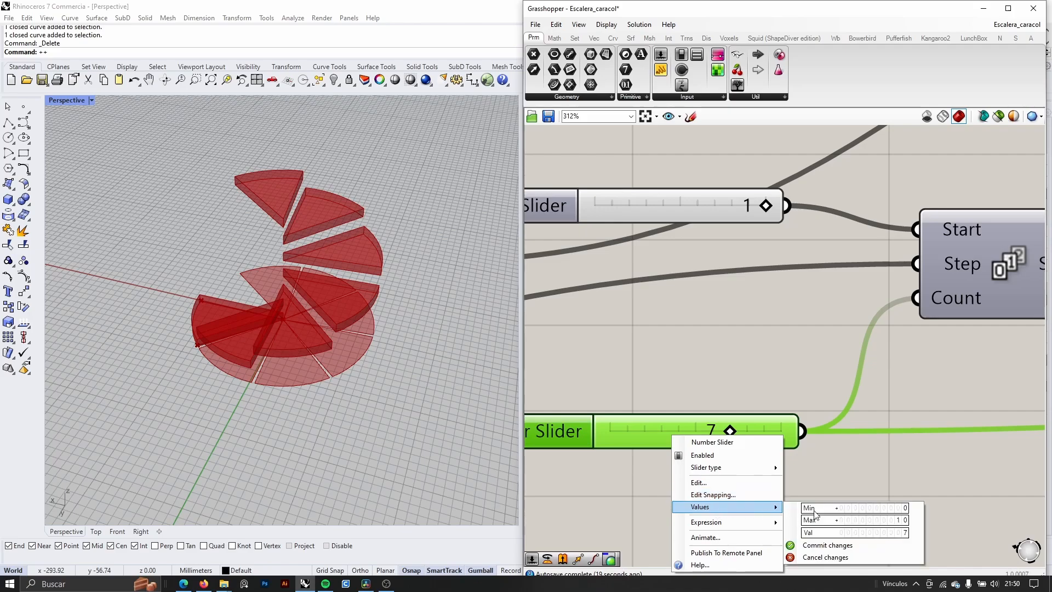
click(859, 519)
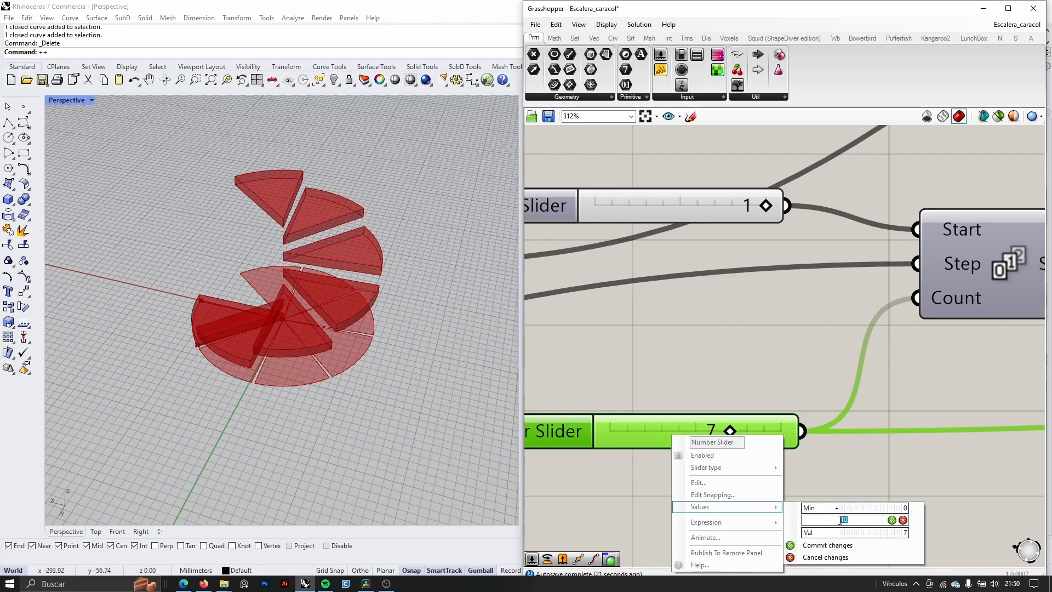
click(891, 520)
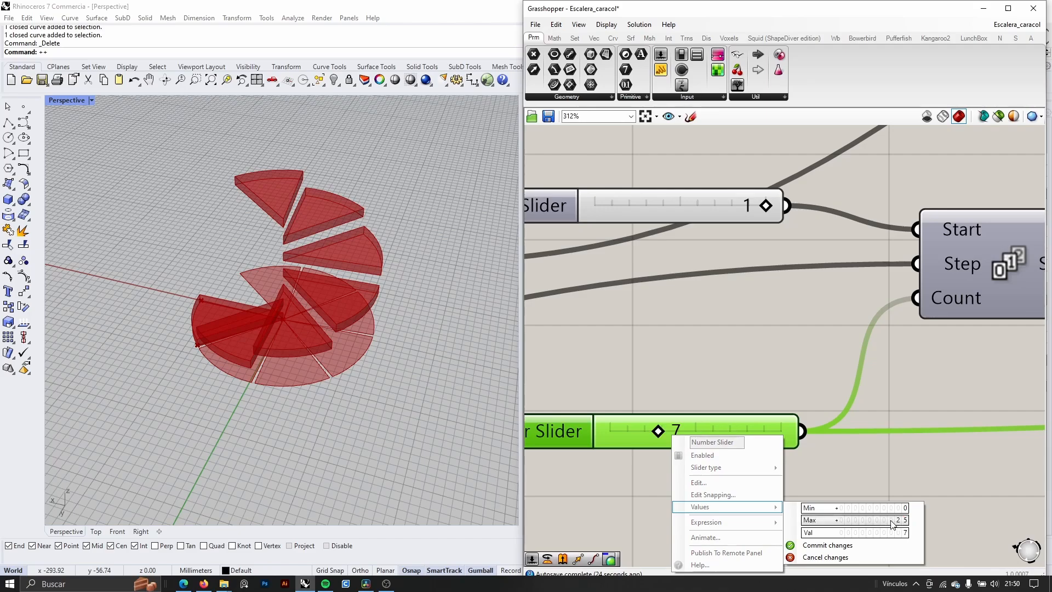
click(791, 545)
Step: Raise the step count slider to 12 and settle on 11, checking the staircase in the viewport
drag(658, 433, 692, 433)
right_drag(314, 401, 376, 230)
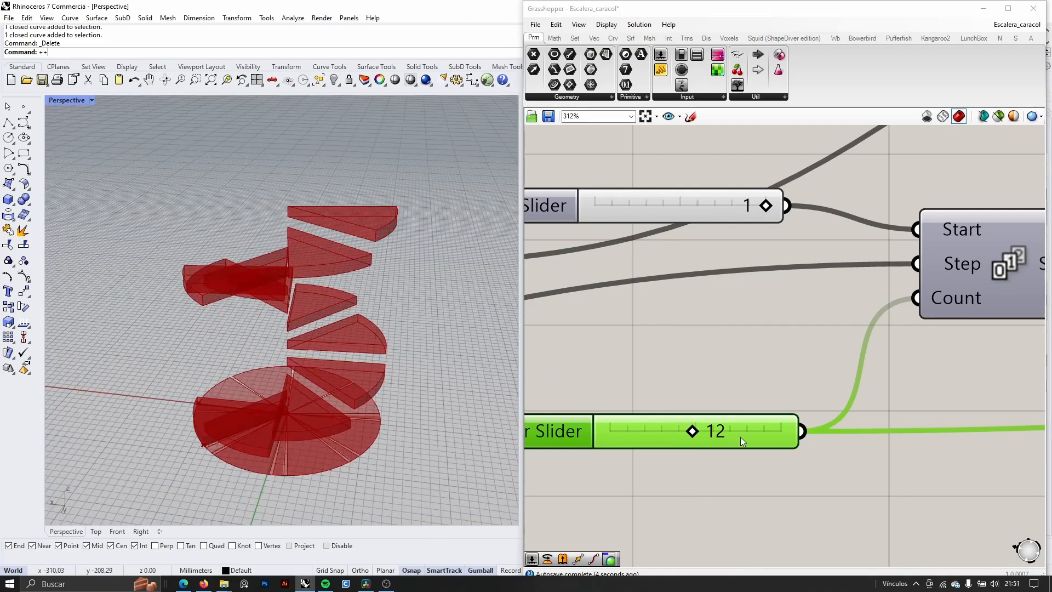
mouse_move(692, 433)
mouse_down()
mouse_move(724, 434)
mouse_move(685, 434)
mouse_up()
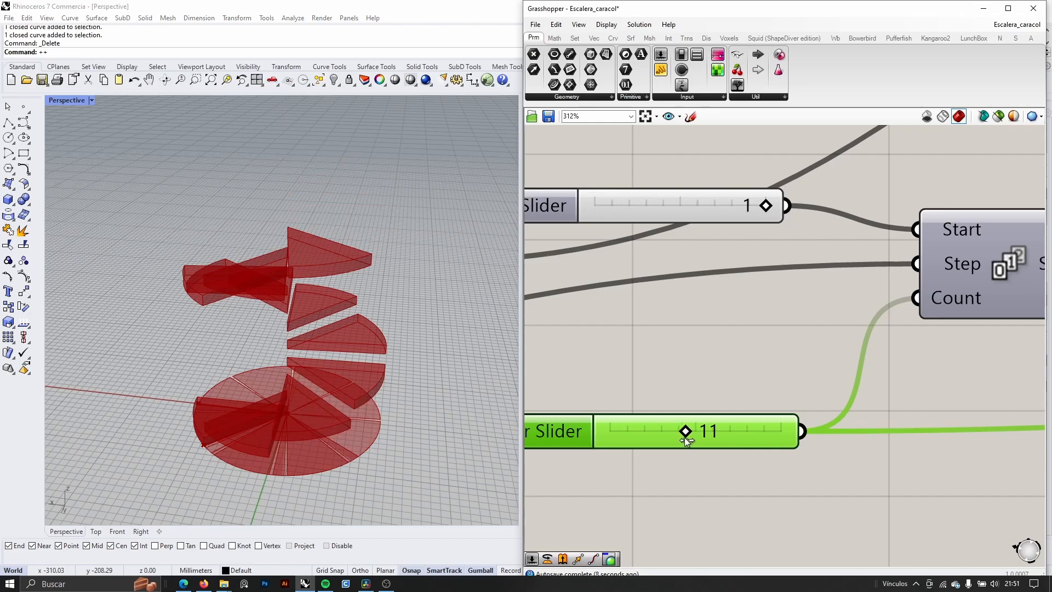
right_drag(356, 357, 272, 386)
scroll(291, 410, up, 3)
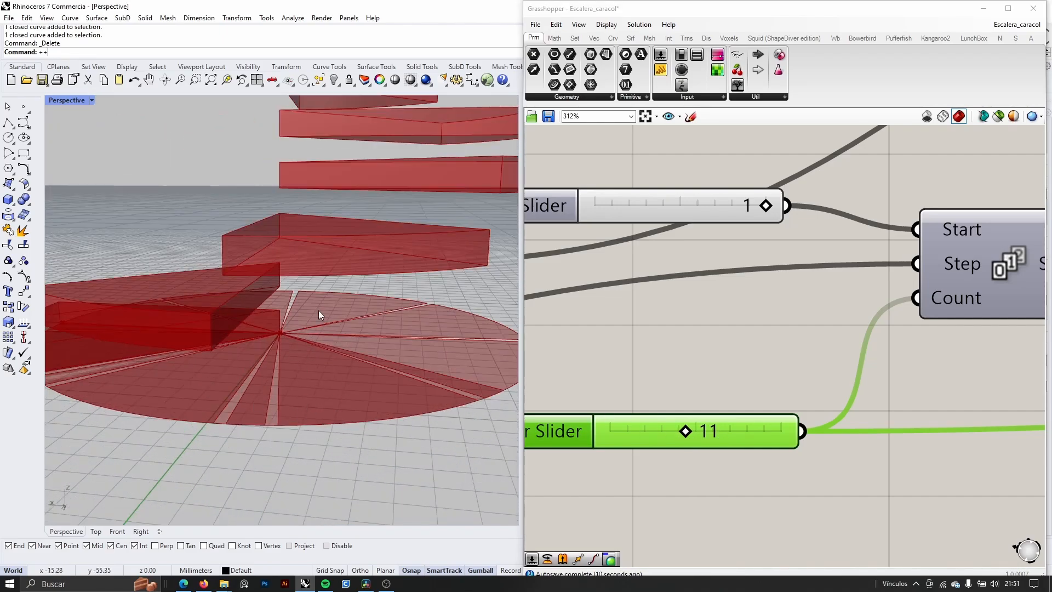
scroll(297, 344, down, 7)
scroll(770, 246, down, 6)
Step: Turn off the viewport preview of the Rotate component that supplies the Extrusion's base
right_drag(795, 314, 774, 349)
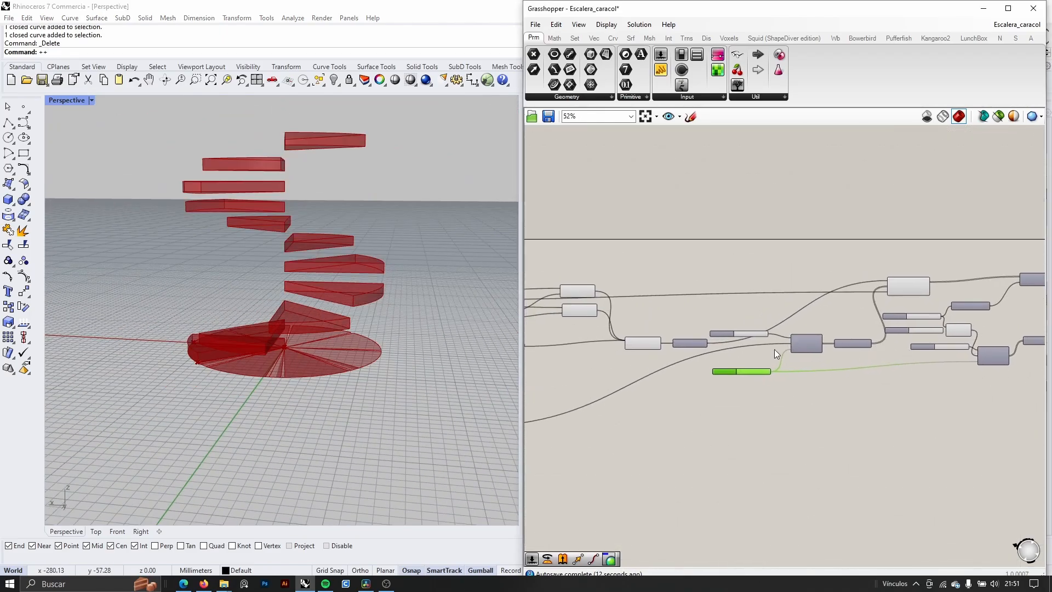
right_drag(644, 343, 697, 368)
scroll(697, 368, up, 2)
scroll(699, 369, up, 6)
scroll(729, 366, down, 4)
right_drag(872, 376, 683, 394)
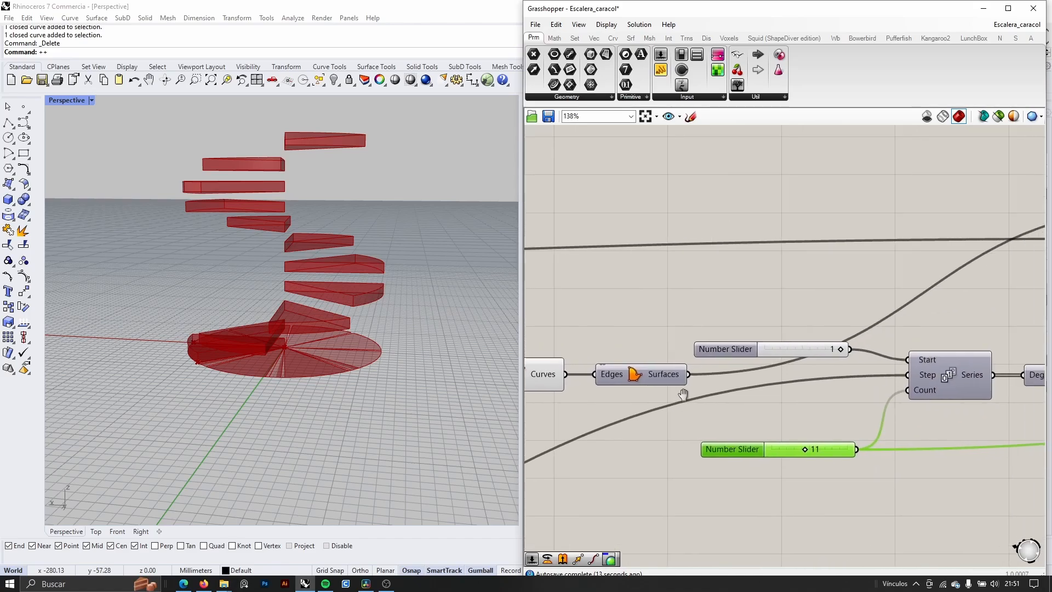
scroll(683, 394, down, 5)
right_drag(838, 380, 769, 374)
scroll(876, 301, up, 5)
click(865, 298)
middle_click(863, 298)
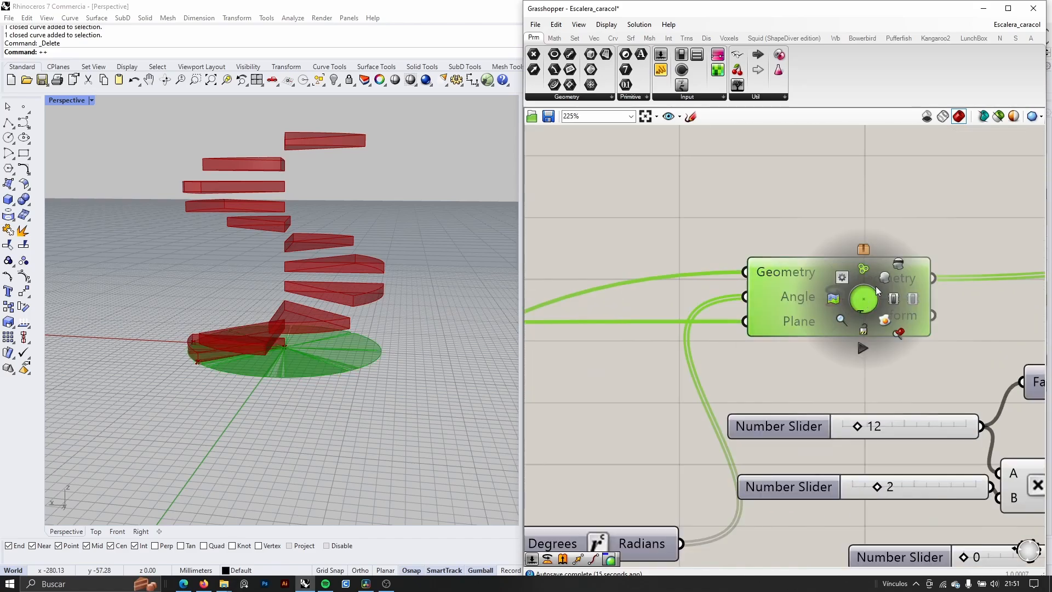
click(899, 265)
right_drag(274, 353, 211, 322)
Step: Move the XYZ point component at the start of the definition farther out to free space beside it
scroll(747, 419, down, 5)
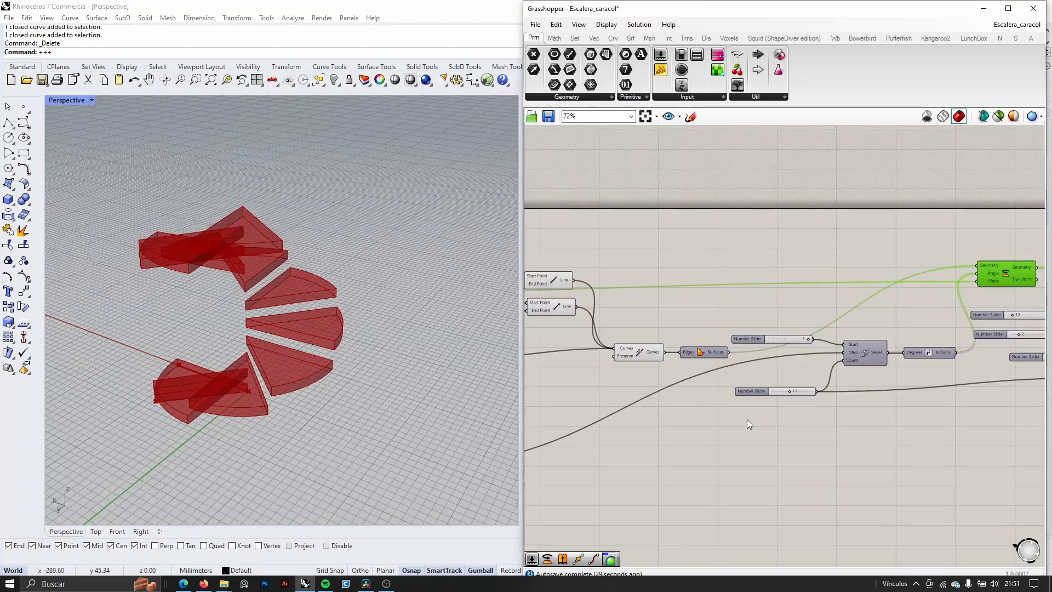
right_drag(748, 419, 810, 403)
right_drag(607, 333, 782, 347)
right_drag(611, 355, 732, 362)
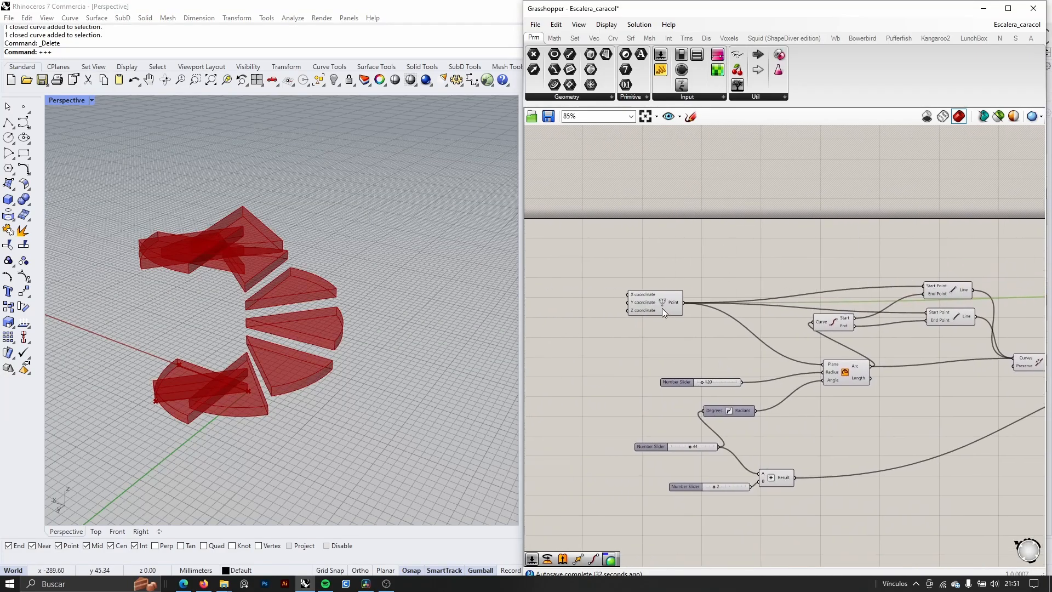
scroll(662, 308, up, 3)
click(634, 273)
drag(635, 274, 604, 274)
right_drag(234, 276, 267, 198)
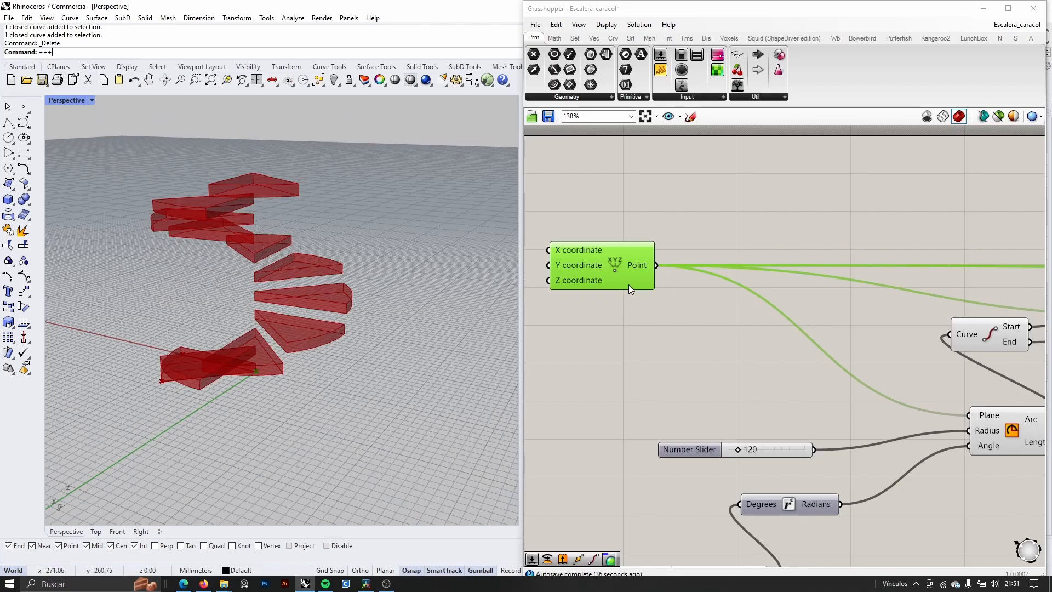
drag(626, 274, 591, 255)
Step: Add a second Move component with the XYZ point as its Geometry and a new Unit Z vector as its Motion
double_click(669, 345)
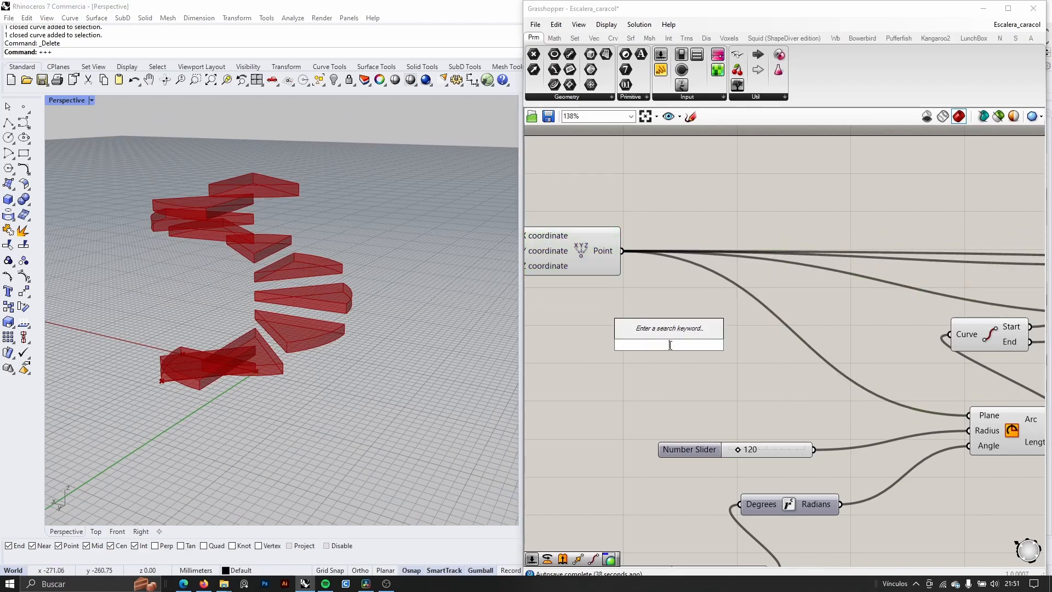
text(move)
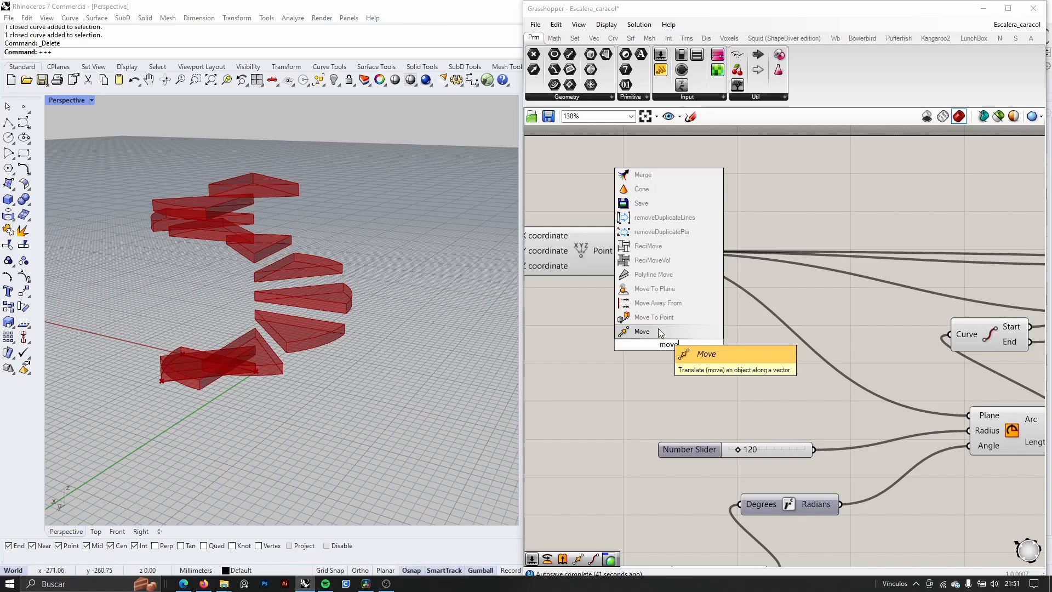
click(661, 333)
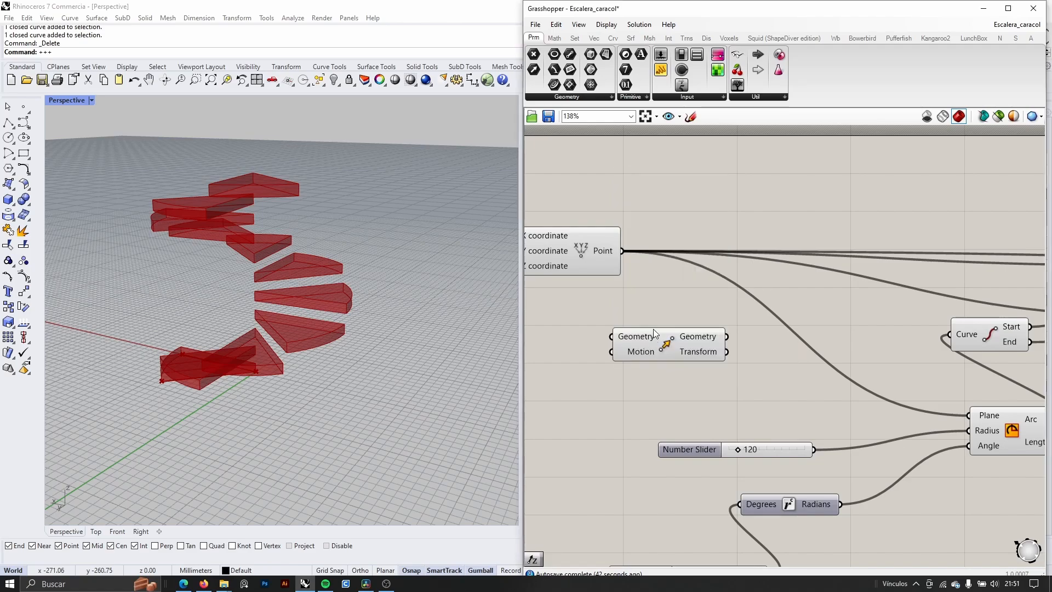
drag(622, 251, 610, 336)
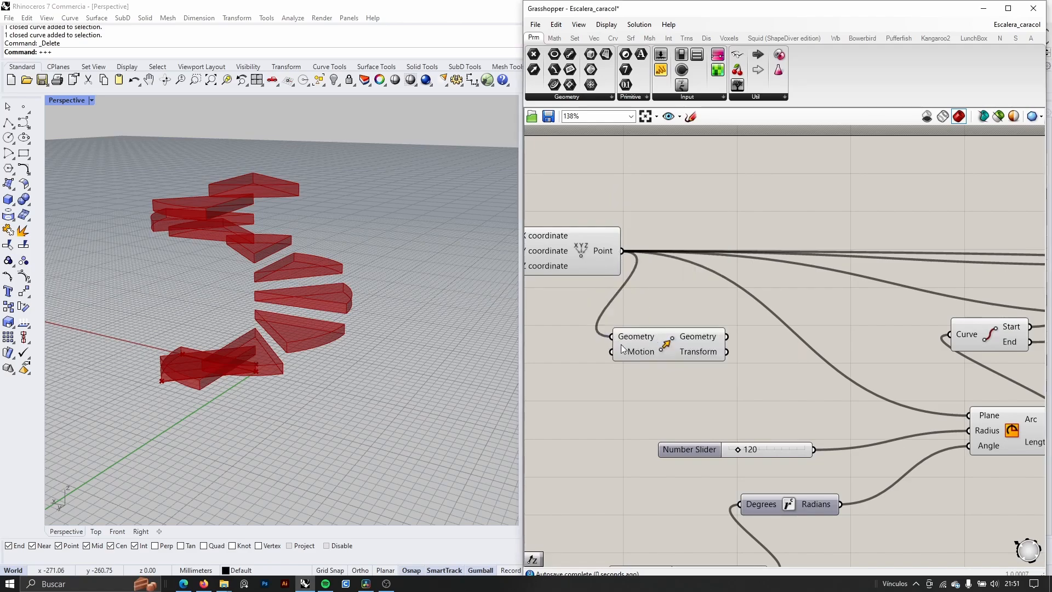
double_click(605, 421)
text(z)
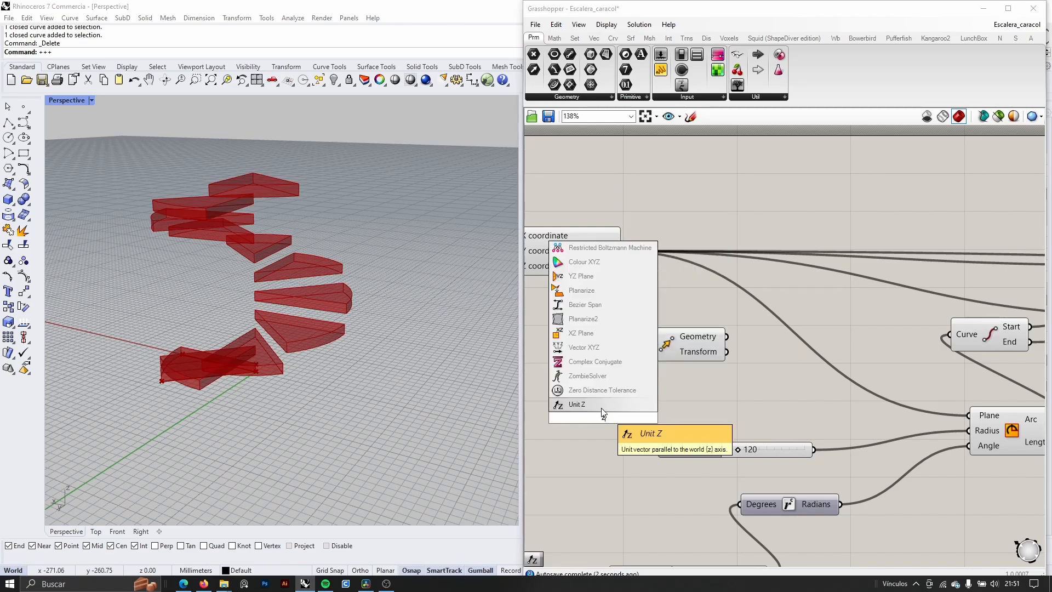
click(600, 403)
drag(656, 418, 756, 344)
Step: Relocate the new Move and Unit Z pair together to the empty area below the Series that drives the steps' Move
scroll(661, 405, down, 5)
scroll(661, 406, up, 4)
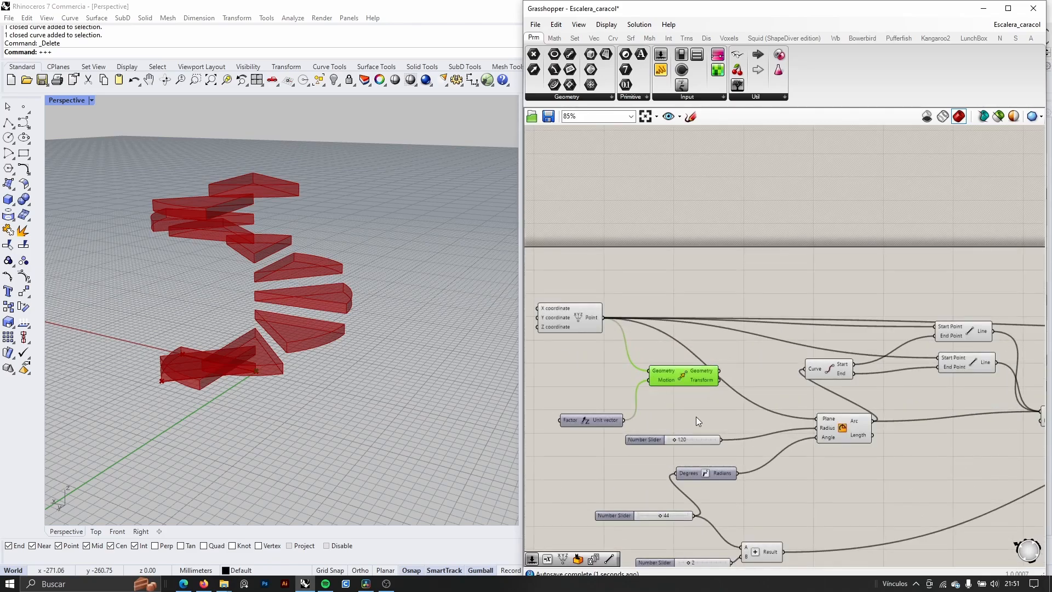
drag(715, 441, 570, 355)
scroll(674, 376, down, 3)
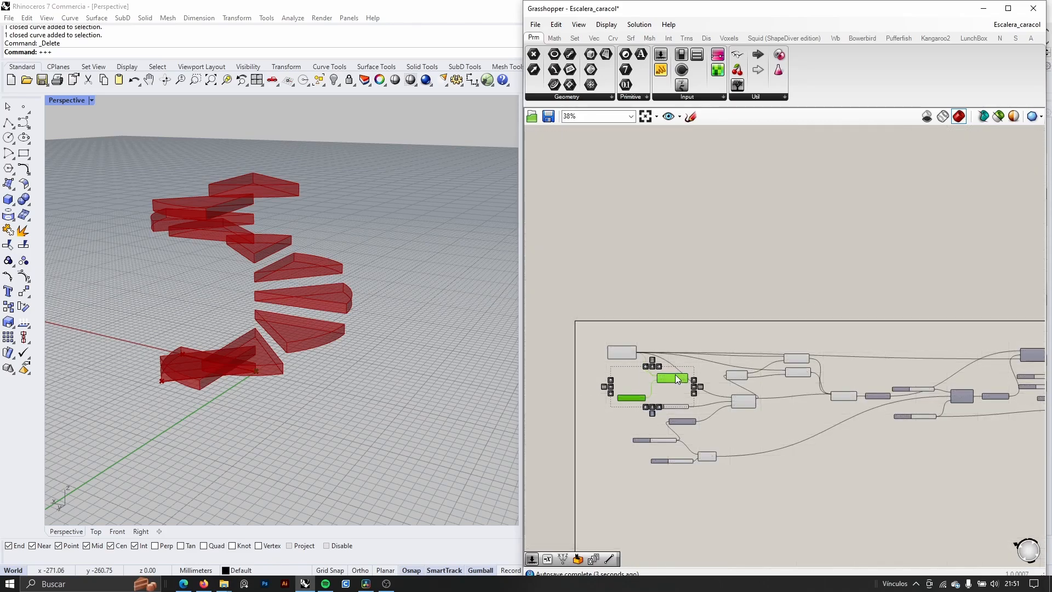
drag(675, 375, 877, 458)
scroll(642, 452, down, 2)
scroll(877, 459, up, 4)
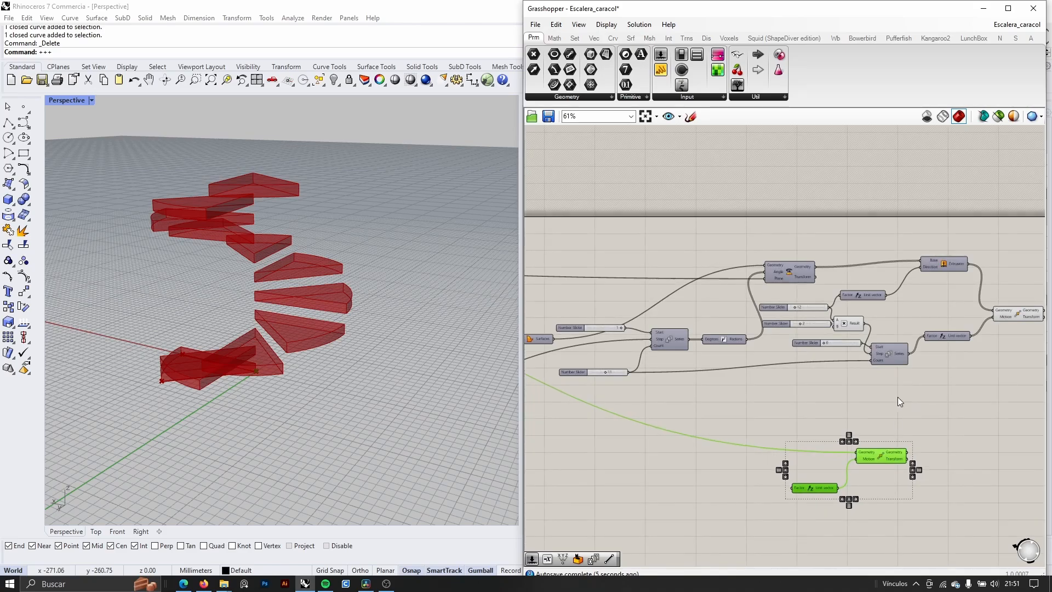
Step: Space out the components before the steps' Move by repositioning the Extrusion's Unit Z, the thickness slider, the Series and its Start slider
scroll(784, 330, up, 4)
scroll(722, 298, down, 3)
scroll(892, 277, up, 3)
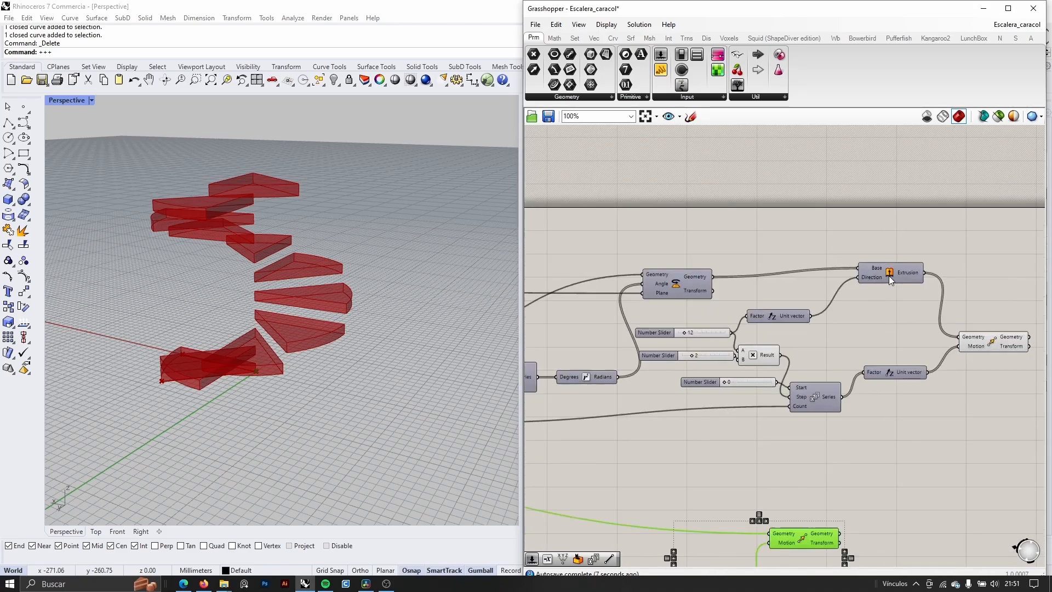
click(892, 278)
drag(892, 285, 889, 283)
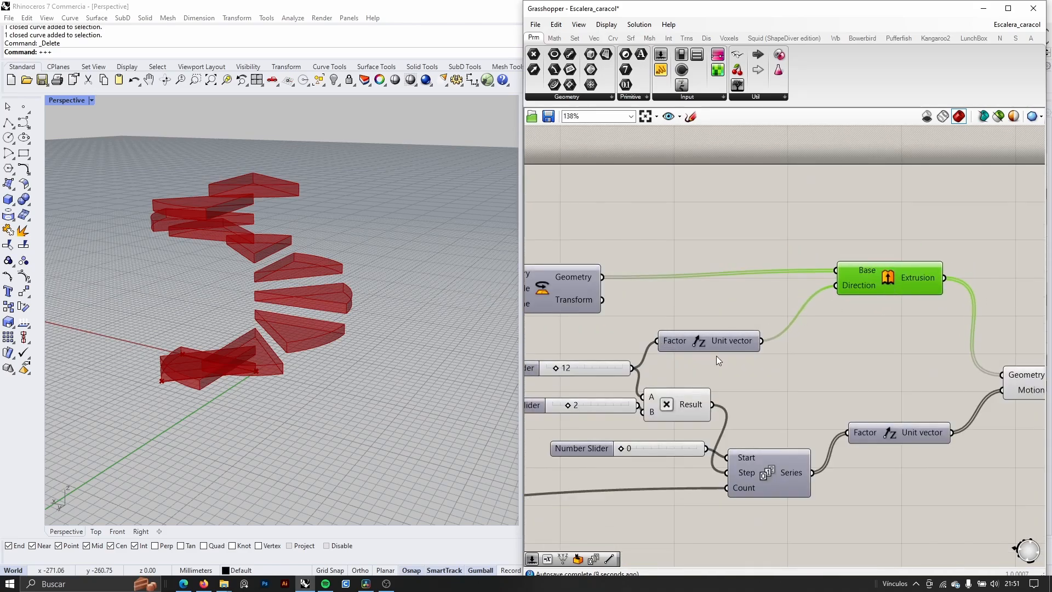
drag(724, 347, 737, 338)
drag(607, 370, 596, 362)
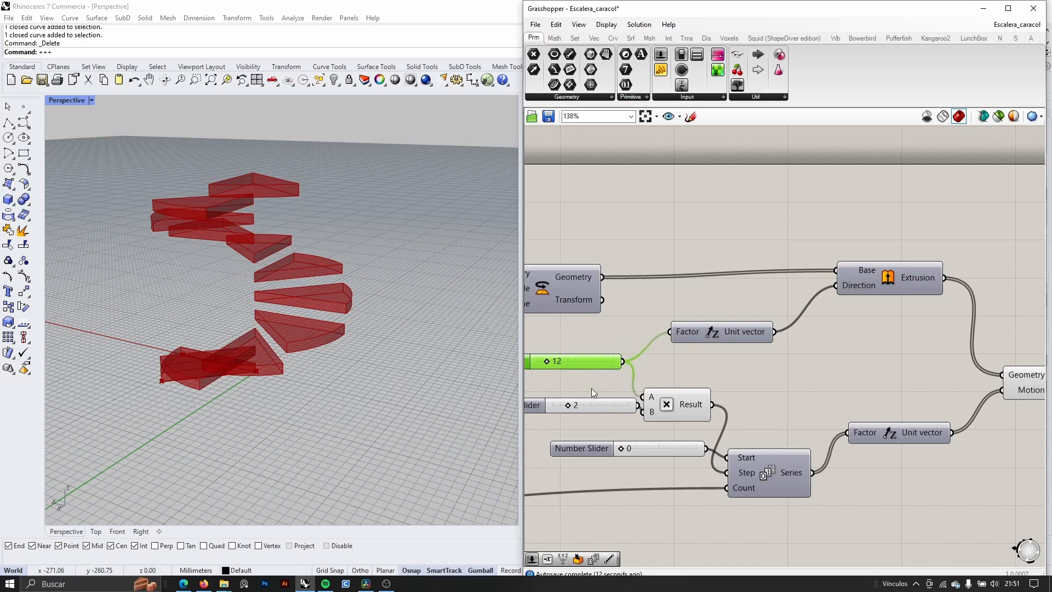
drag(774, 478, 819, 475)
drag(662, 449, 665, 460)
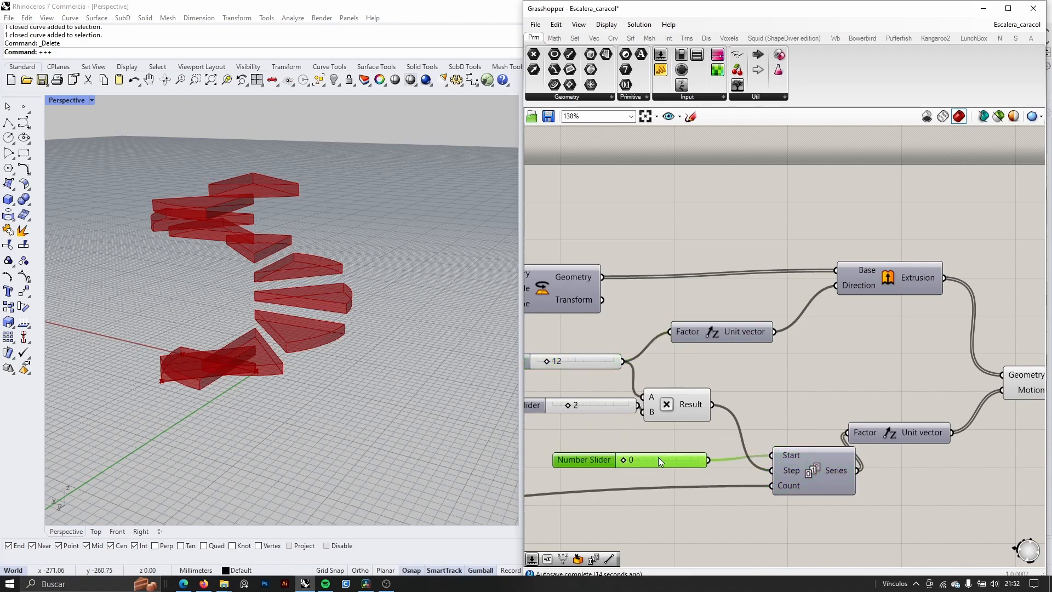
Step: Reposition the Multiplication component and the slider of value 2 that feeds its B input so their wires read clearly
scroll(606, 403, up, 2)
drag(602, 401, 595, 419)
right_drag(612, 414, 671, 297)
scroll(671, 381, down, 2)
scroll(672, 298, up, 1)
click(705, 284)
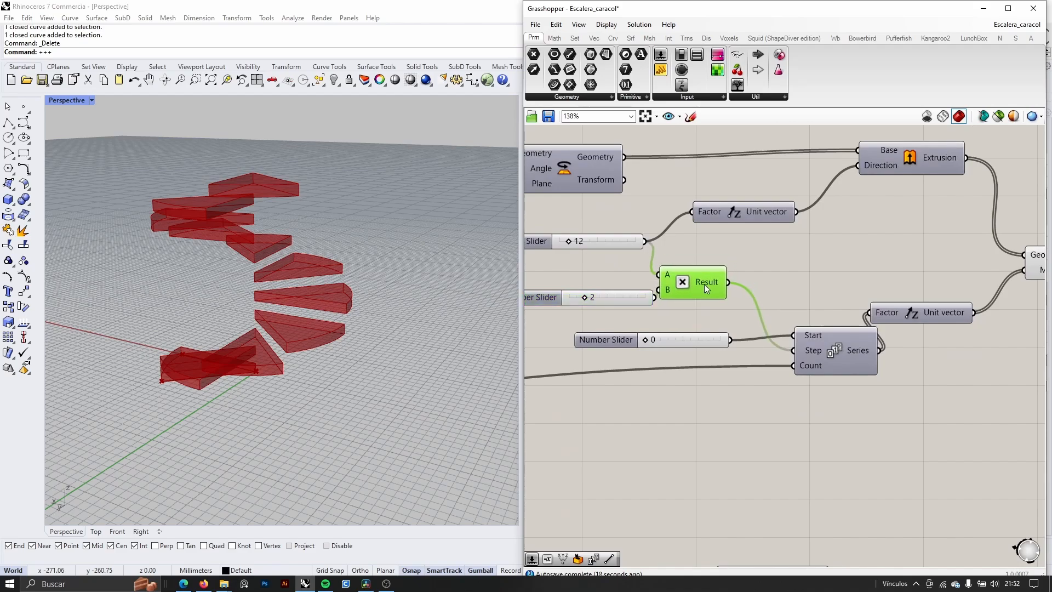
drag(625, 298, 607, 305)
scroll(208, 356, up, 5)
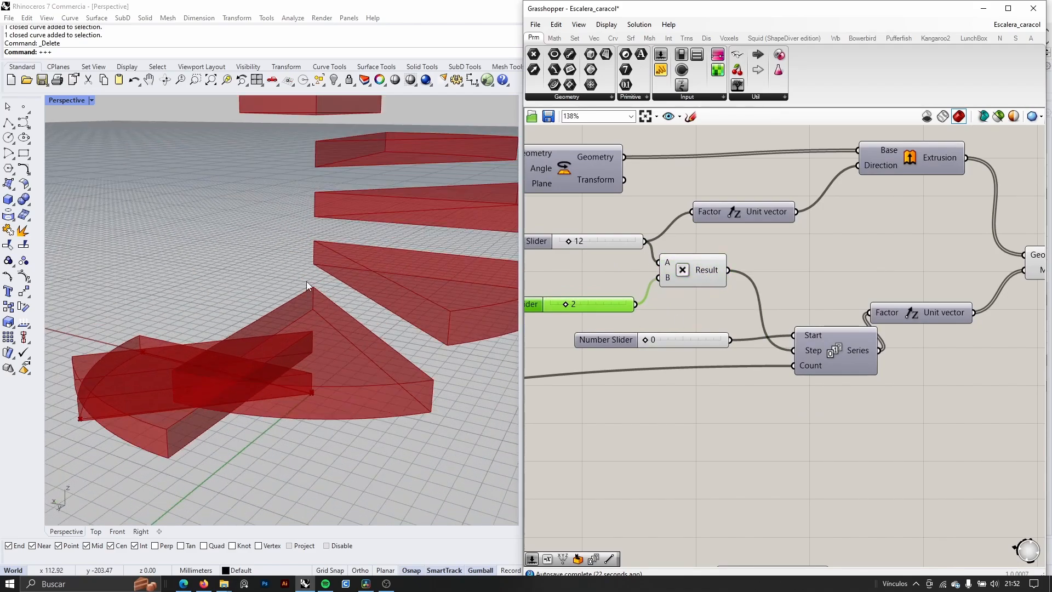
click(682, 271)
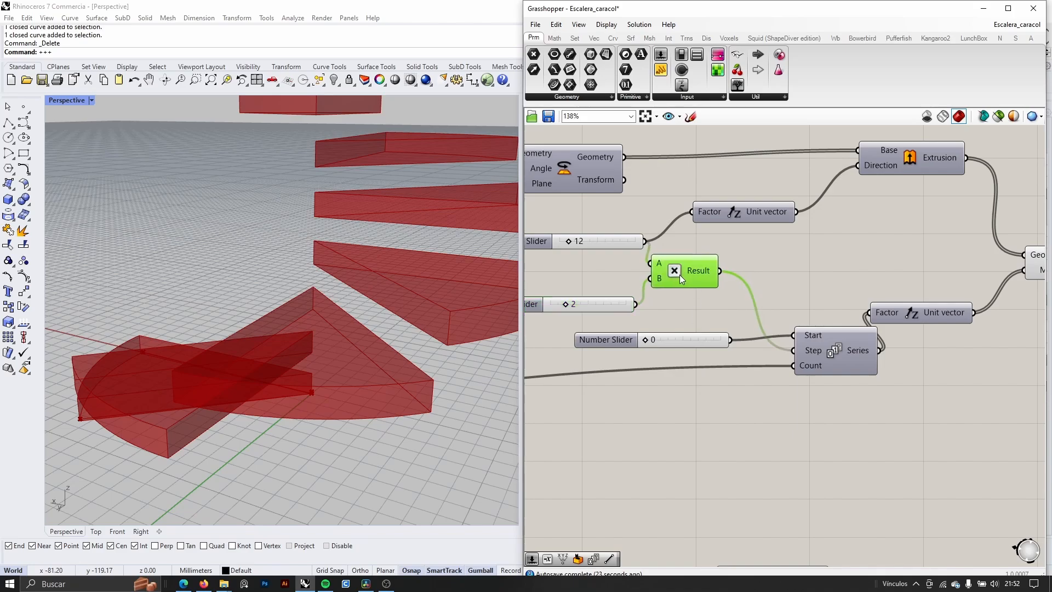
Step: Add a second Multiplication component below the Series and wire the first Multiplication's Result into its A input
scroll(702, 424, down, 2)
scroll(744, 384, down, 1)
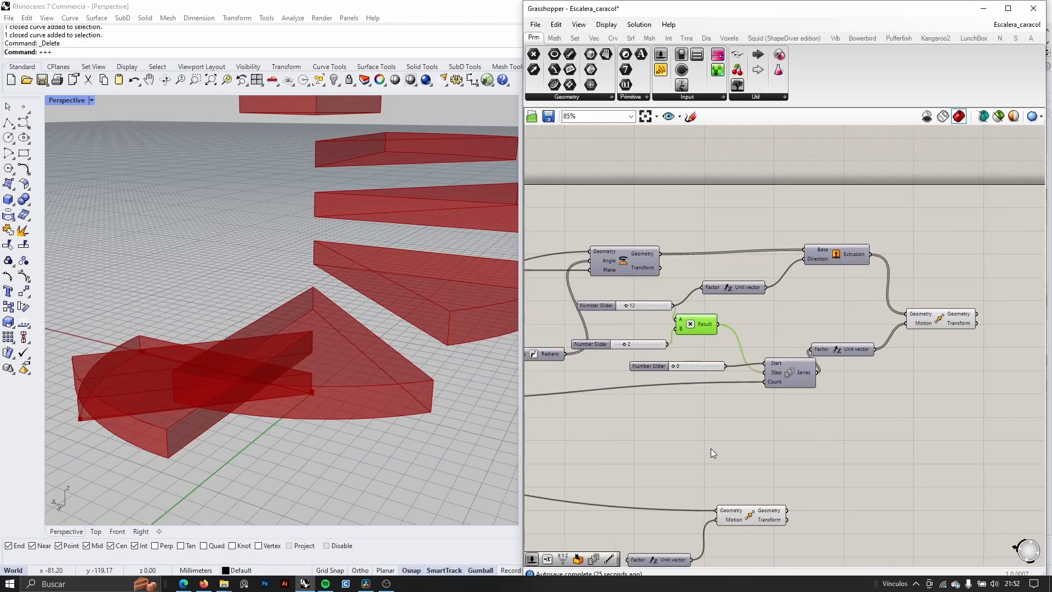
double_click(712, 446)
text(Multiplication)
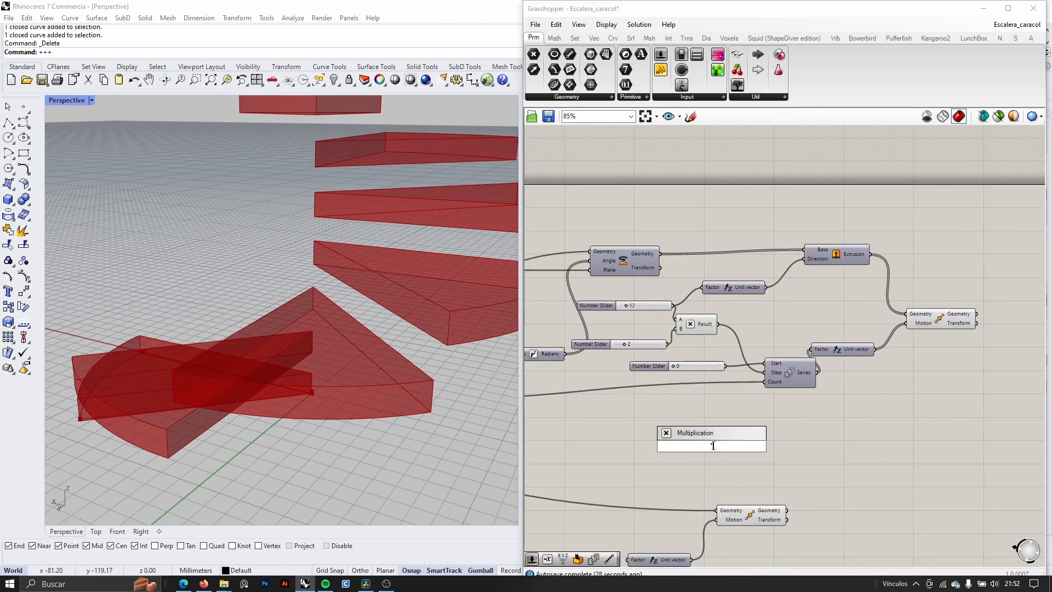
key(Return)
scroll(711, 379, up, 3)
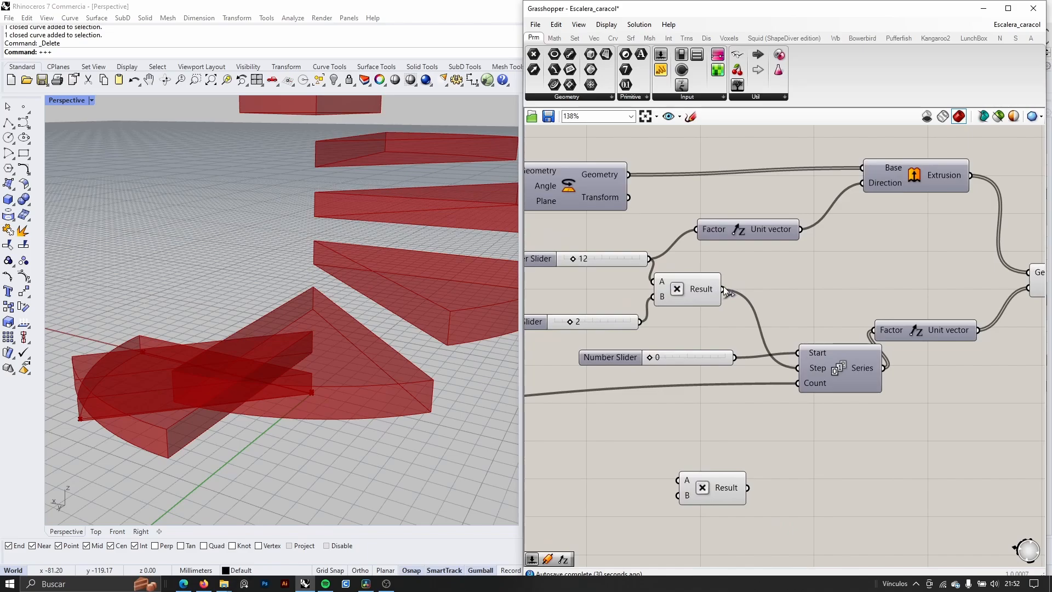
drag(724, 290, 679, 480)
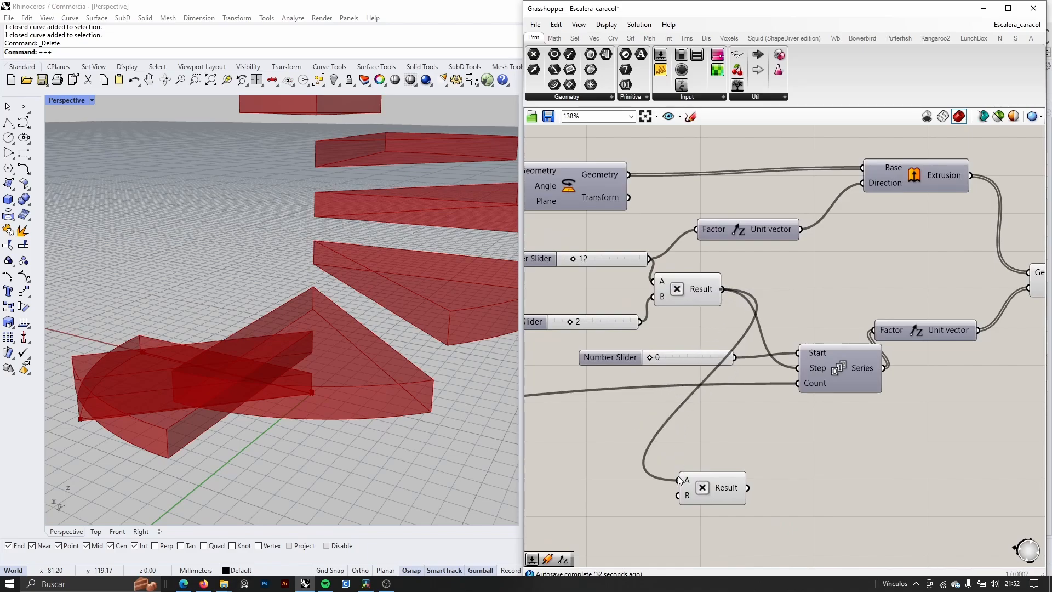
Step: Connect the step-count slider that feeds both Series components to the B input of the new Multiplication
scroll(679, 475, down, 3)
click(794, 395)
scroll(645, 419, down, 3)
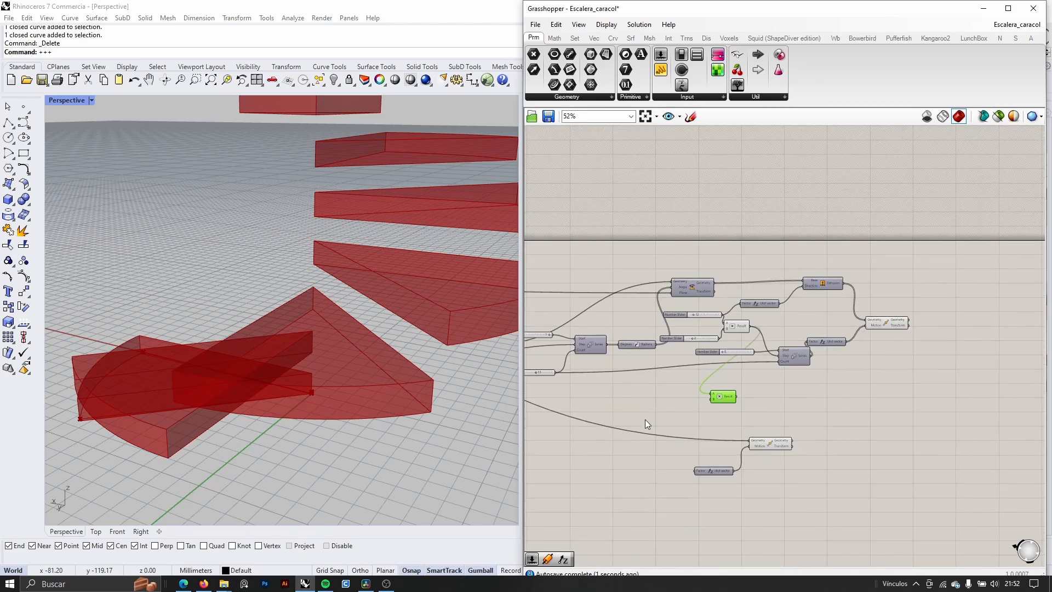
right_drag(646, 419, 799, 402)
scroll(586, 341, up, 5)
scroll(740, 346, down, 3)
right_drag(838, 343, 765, 347)
scroll(738, 370, up, 4)
scroll(729, 374, down, 2)
drag(737, 367, 849, 390)
scroll(868, 403, down, 3)
scroll(844, 409, up, 3)
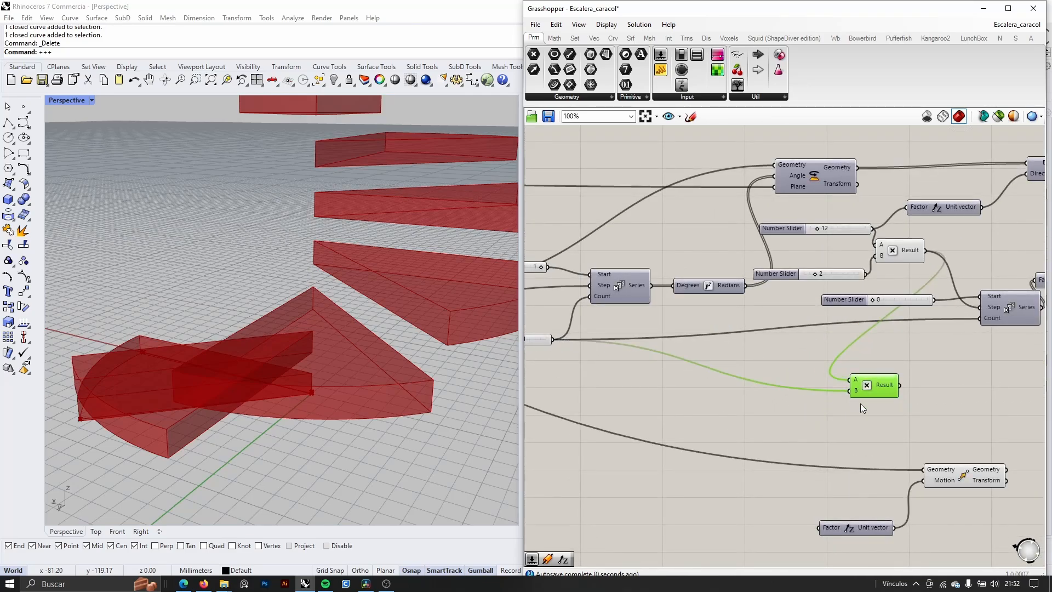
Step: Feed the new Multiplication's Result into the Factor of the Unit Z that drives the centre point's Move
right_drag(860, 403, 650, 357)
scroll(679, 331, up, 2)
drag(683, 330, 588, 499)
scroll(321, 294, up, 6)
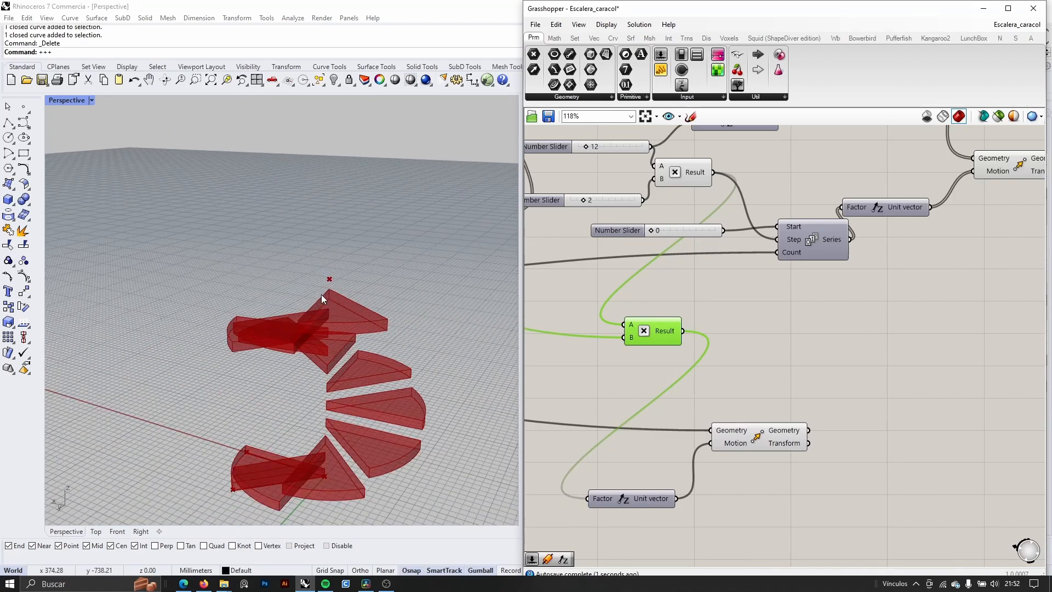
scroll(318, 307, down, 5)
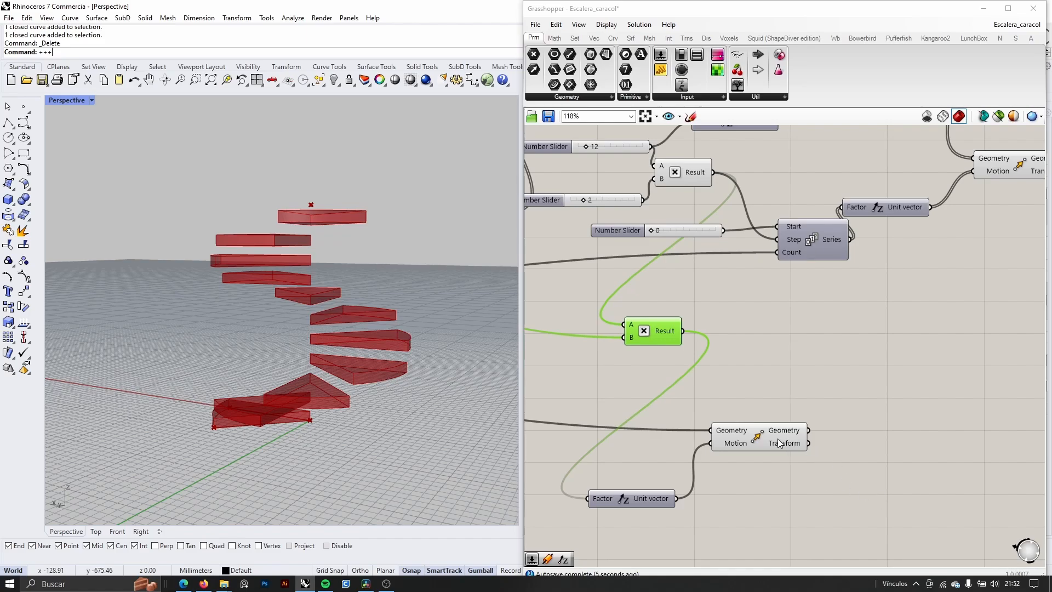
Step: Shift the centre point's Move away from its Unit Z and add a Line component defined by two points beside it
drag(779, 439, 811, 439)
double_click(864, 407)
text(lin)
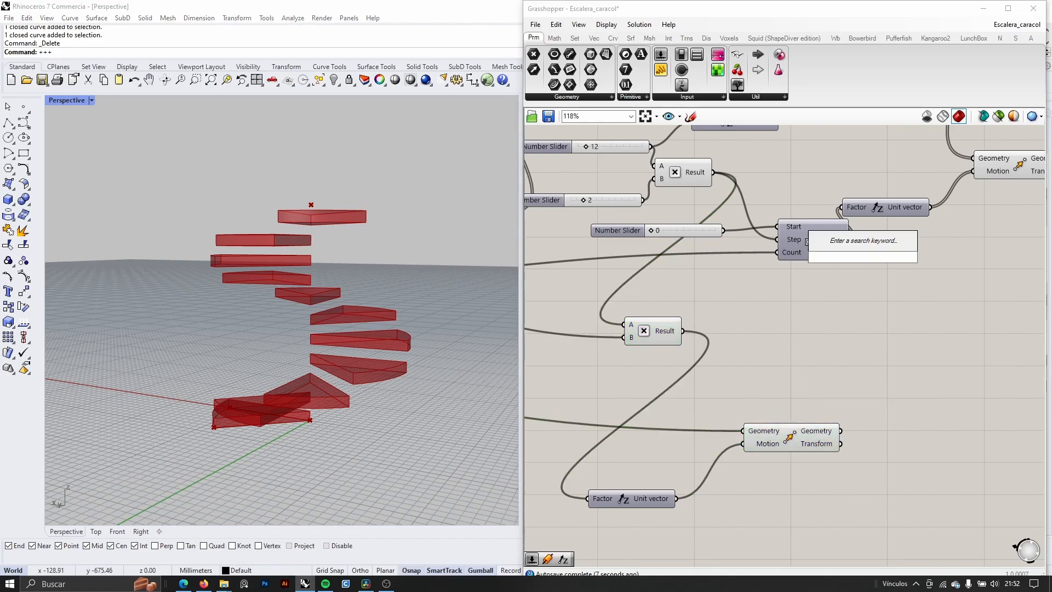
text(e)
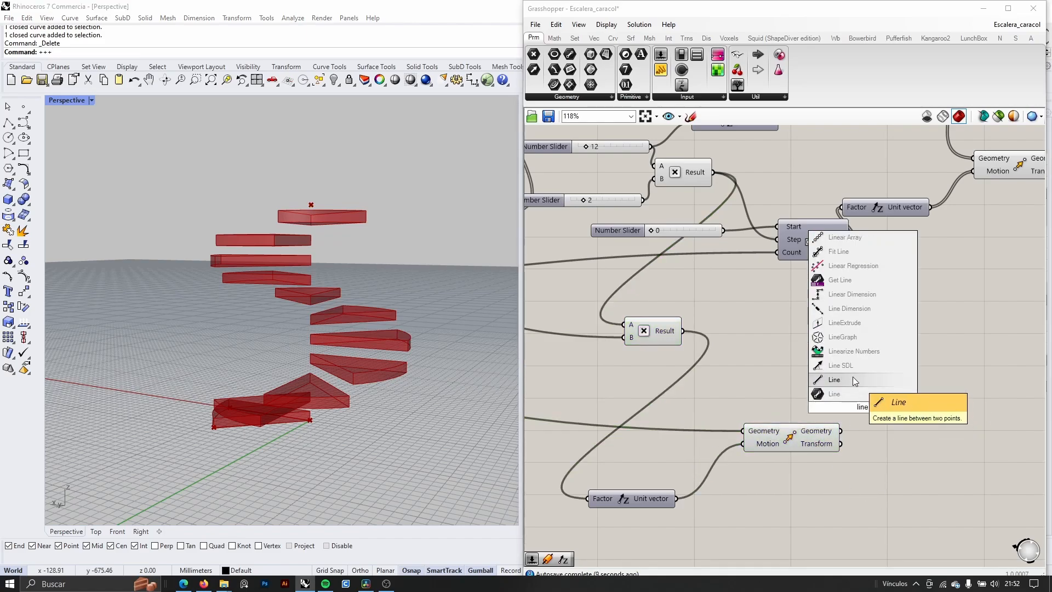
click(854, 393)
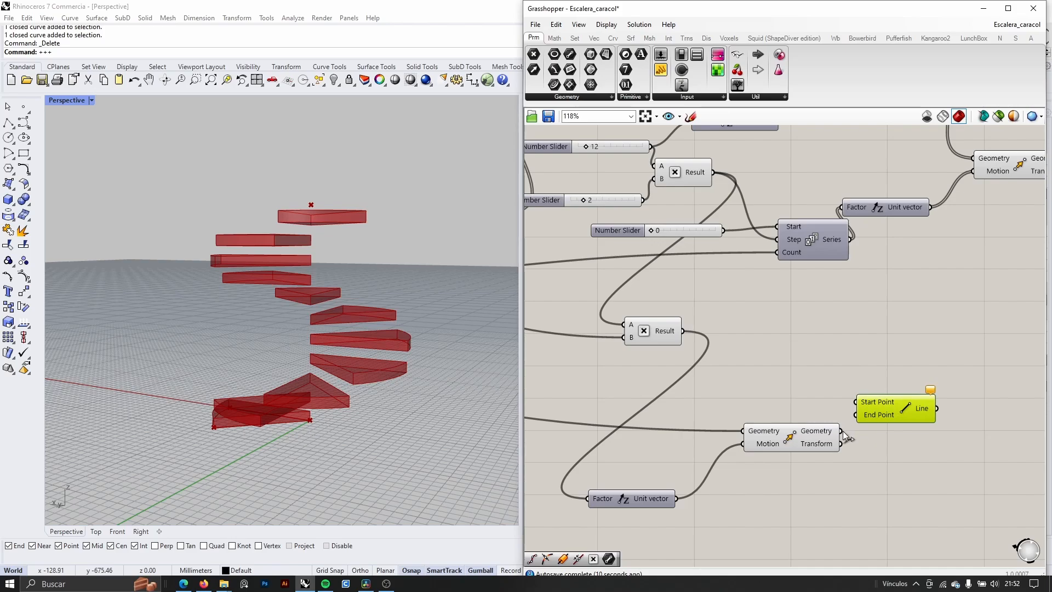
Step: Wire the original XYZ point to the Line's Start Point and the moved point to its End Point, keeping the Line beside the Move
scroll(855, 425, down, 5)
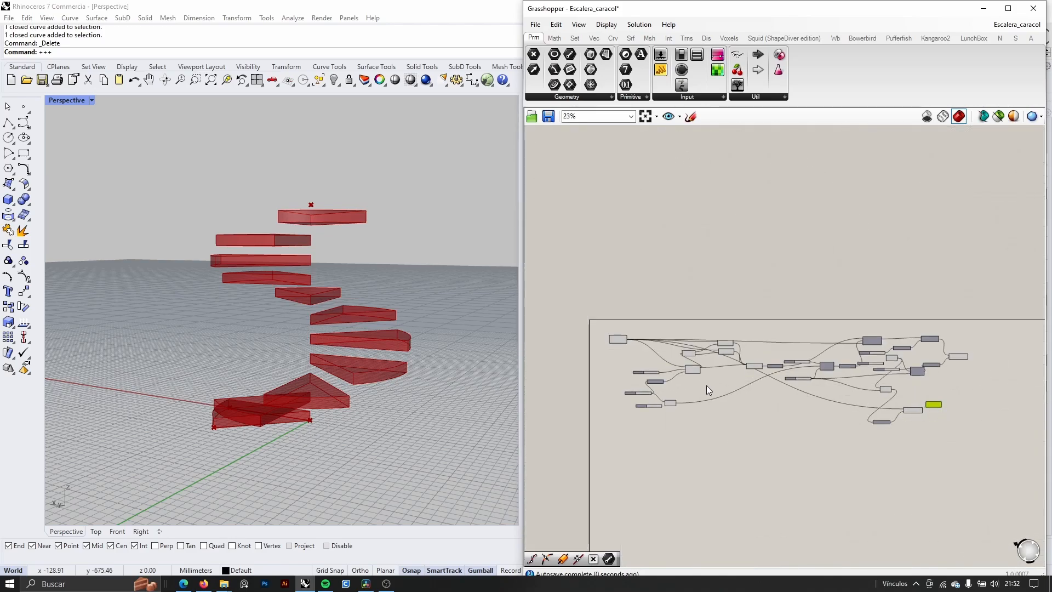
drag(984, 404, 683, 257)
scroll(567, 320, up, 3)
scroll(567, 320, up, 3)
scroll(691, 274, down, 5)
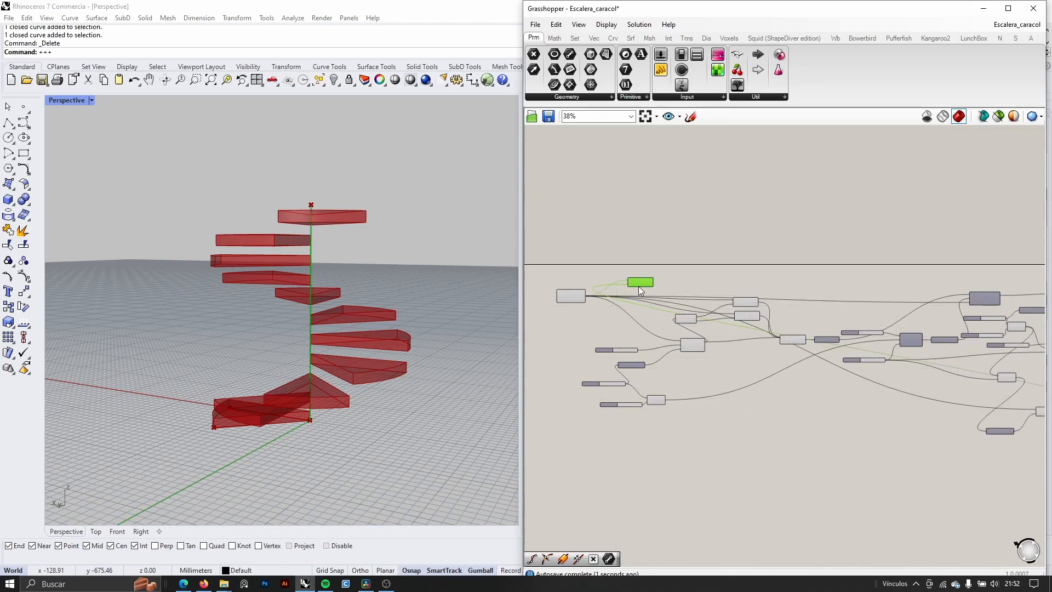
right_drag(991, 458, 847, 363)
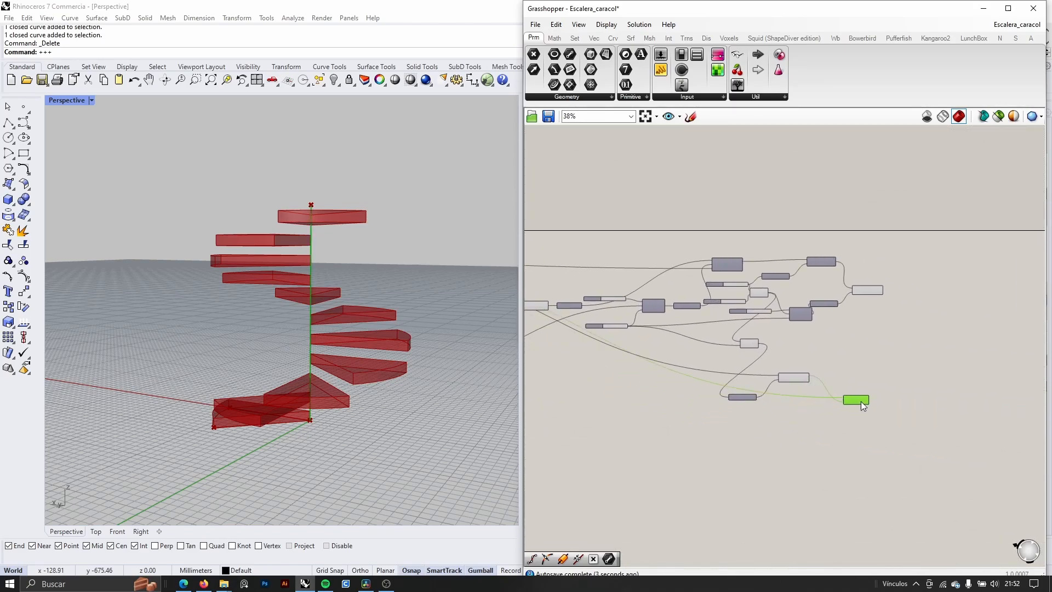
scroll(847, 361, up, 3)
scroll(853, 355, down, 3)
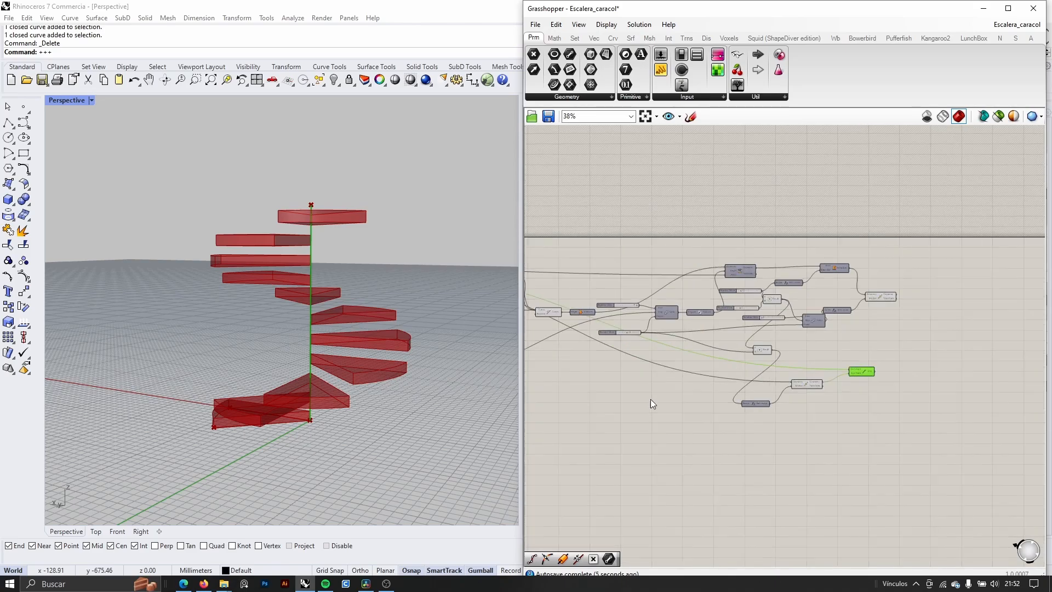
Step: Increase the staircase's step count by one with the slider that feeds both Series counts
right_drag(650, 399, 772, 408)
scroll(715, 339, up, 5)
right_drag(814, 358, 656, 406)
scroll(667, 385, up, 3)
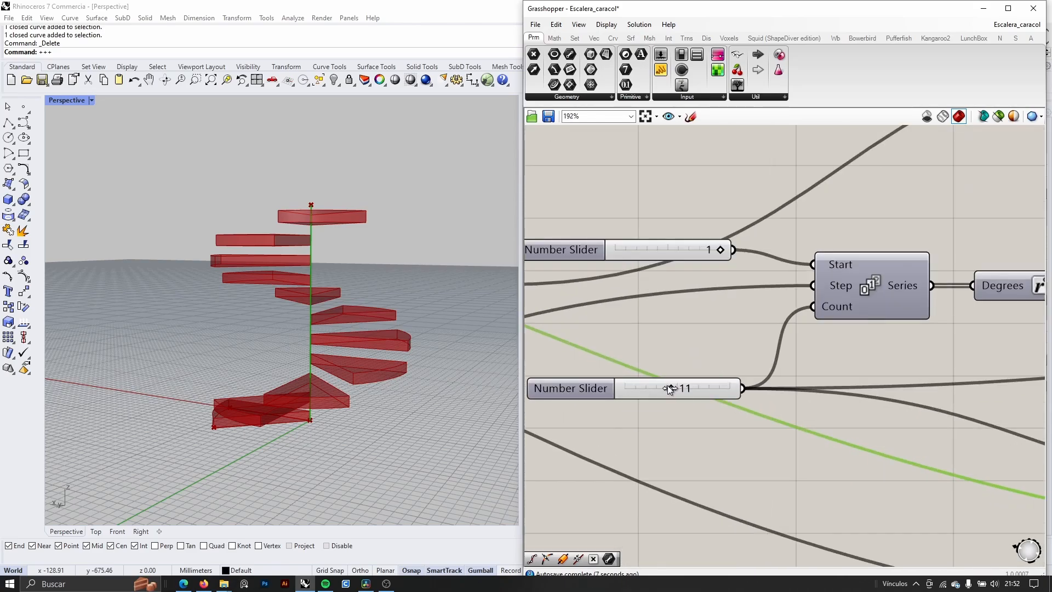
mouse_move(671, 388)
mouse_down()
mouse_move(684, 394)
mouse_move(651, 399)
mouse_move(683, 398)
mouse_move(663, 398)
mouse_up()
scroll(859, 443, down, 5)
scroll(827, 418, up, 4)
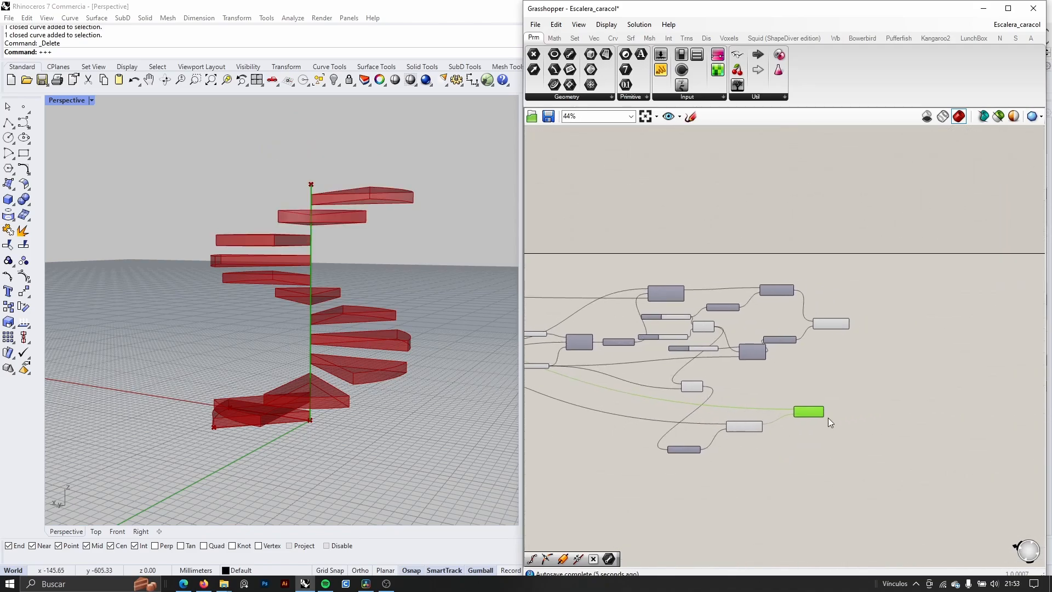
Step: Add a Pipe component after the Line and connect the Line output to its Curve input
double_click(918, 434)
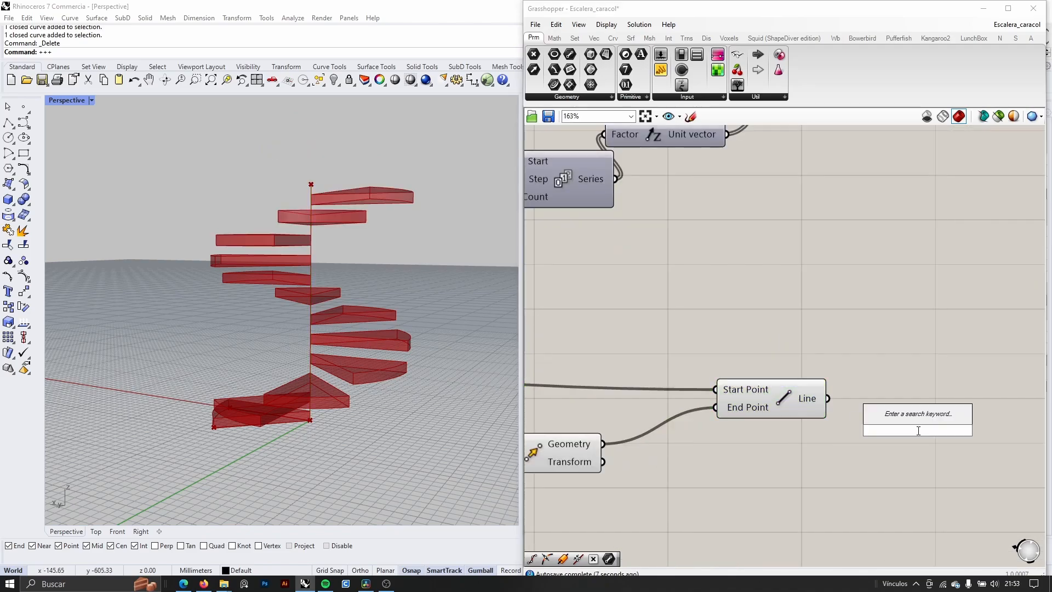
text(pipe)
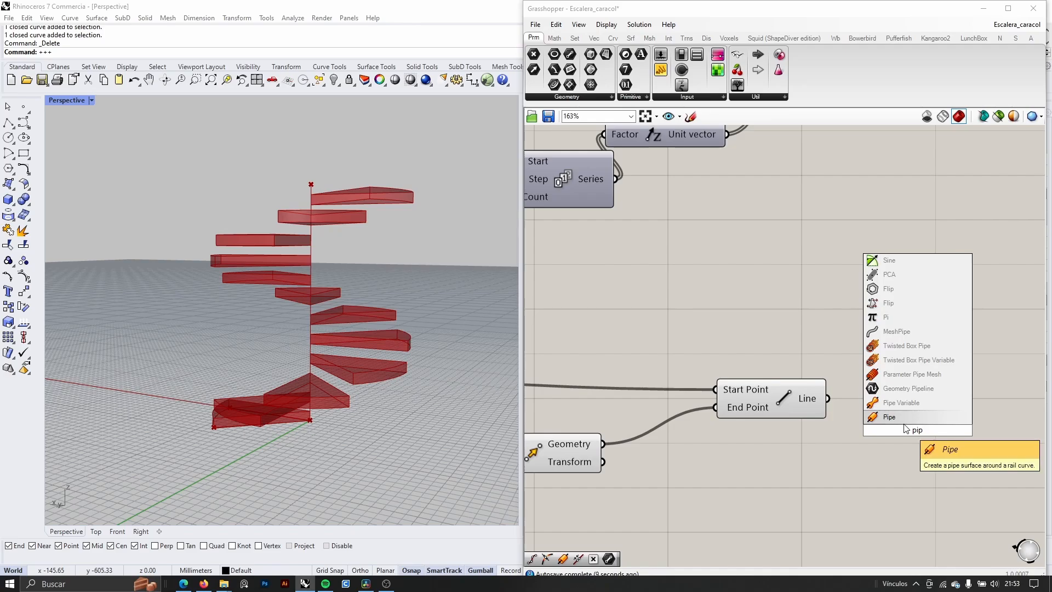
key(Return)
drag(827, 398, 870, 411)
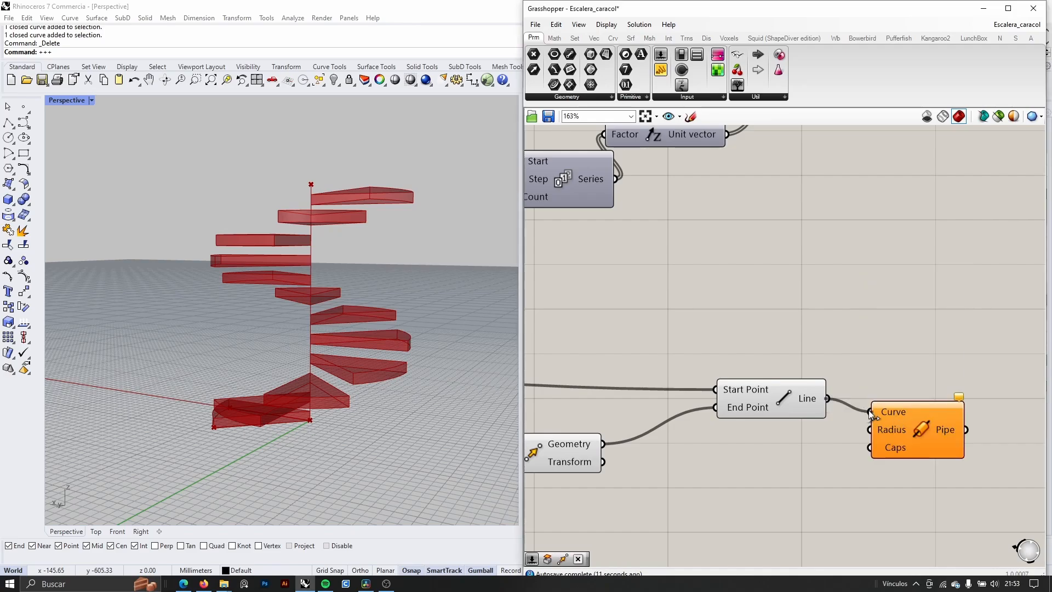
Step: Add a number slider set to 12 and connect it to the Pipe's Radius input
scroll(338, 160, up, 5)
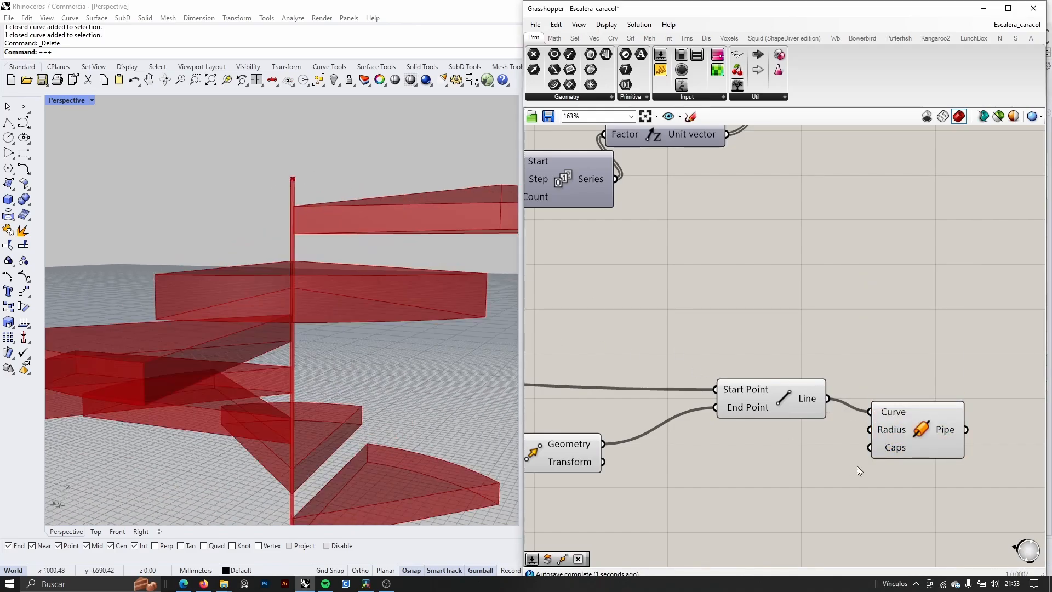
click(913, 438)
drag(913, 438, 944, 440)
double_click(821, 472)
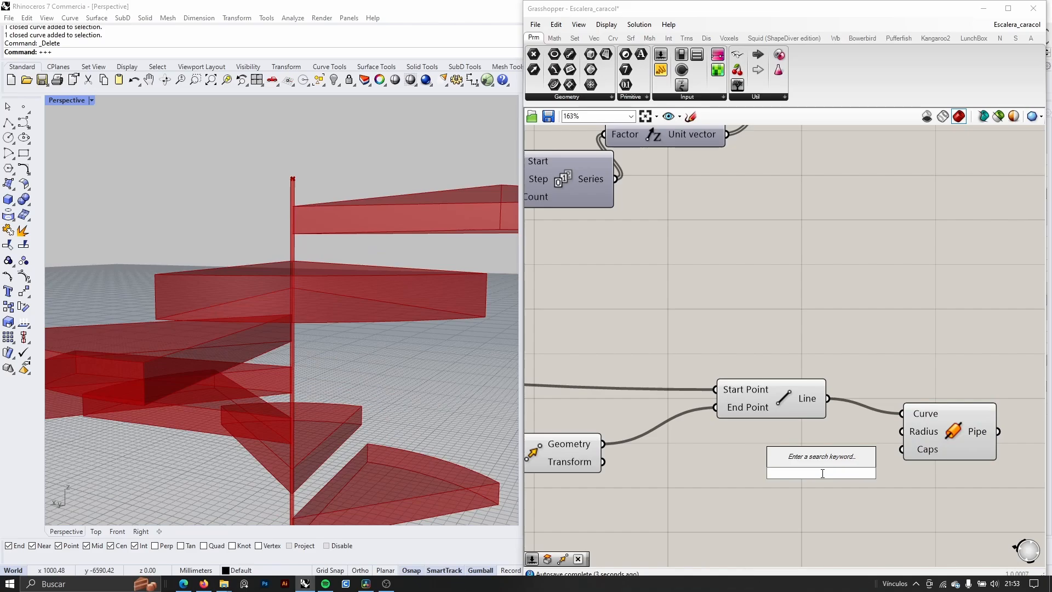
text(number slider)
key(Return)
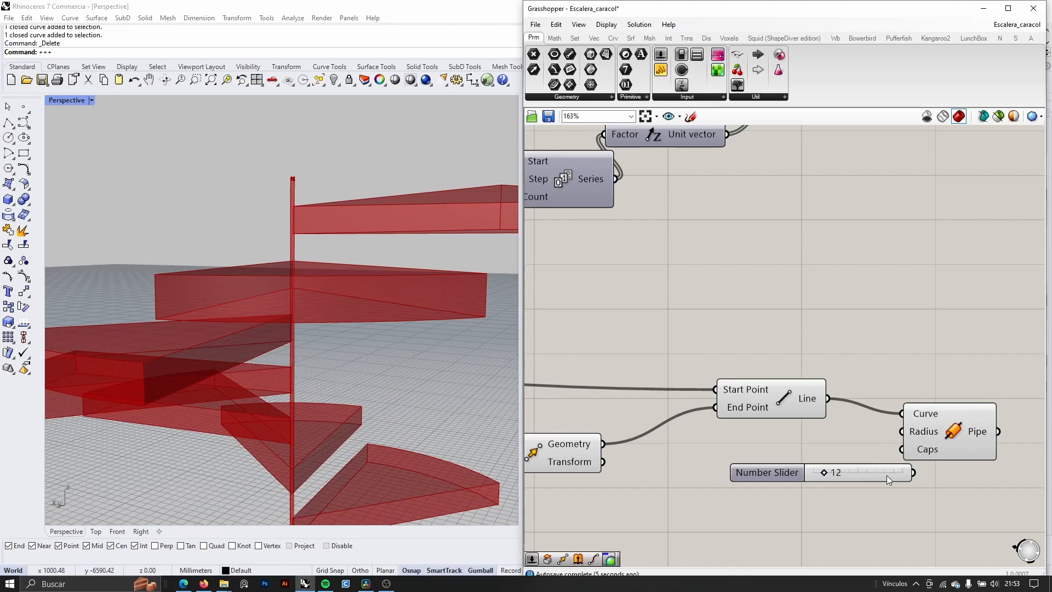
drag(884, 451, 936, 451)
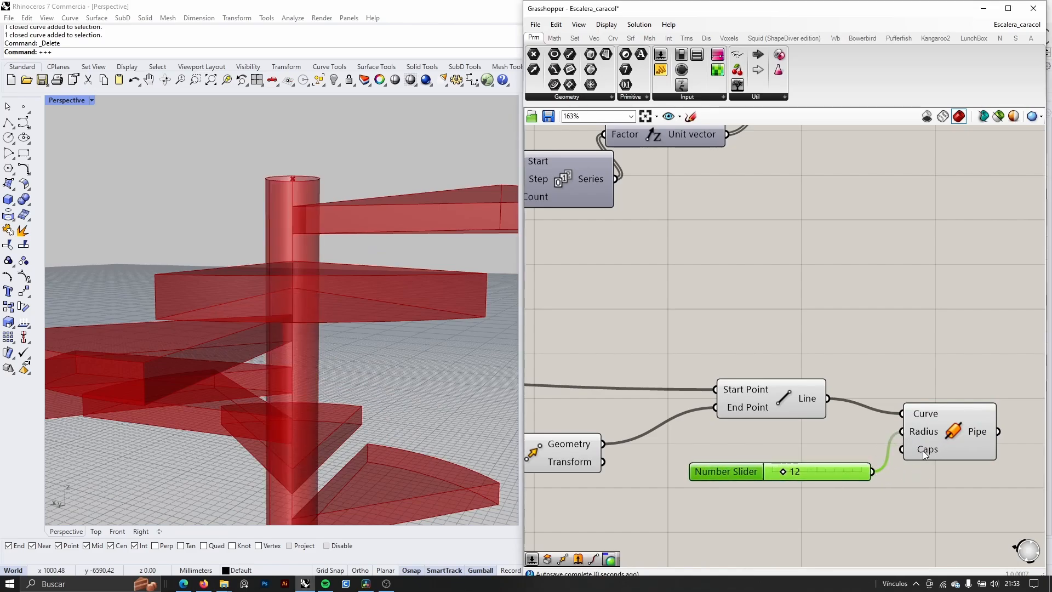
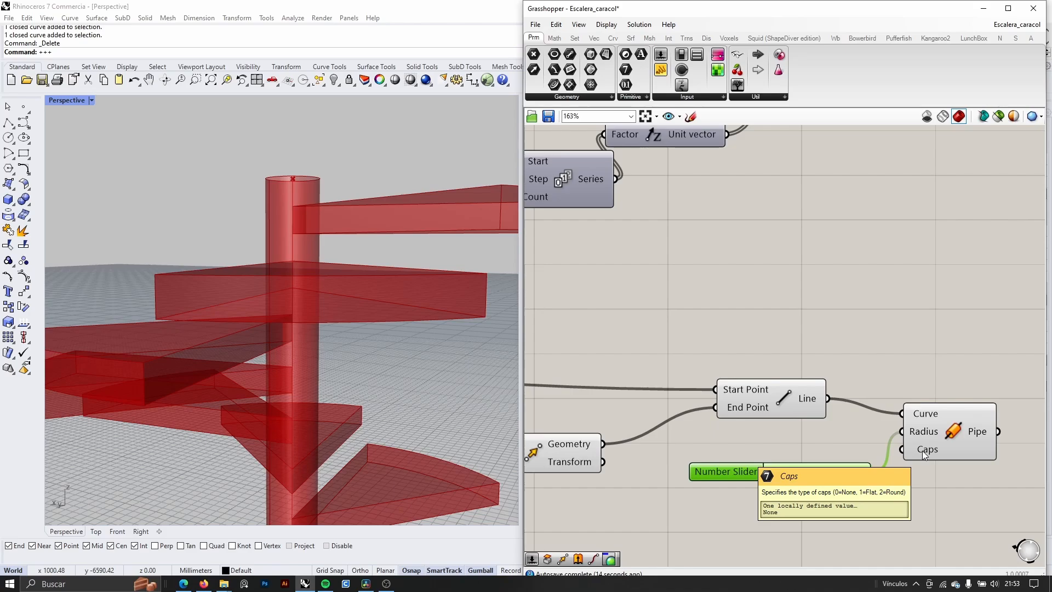
Step: Add a number slider set to 1 and connect it to the Pipe's Caps input for flat caps
double_click(878, 517)
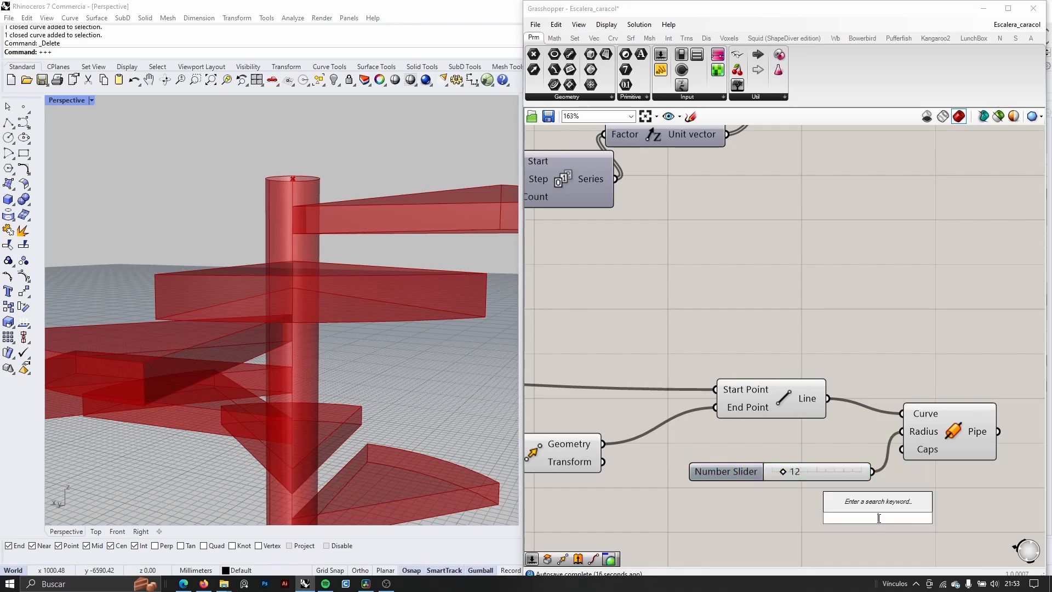
text(1)
key(Return)
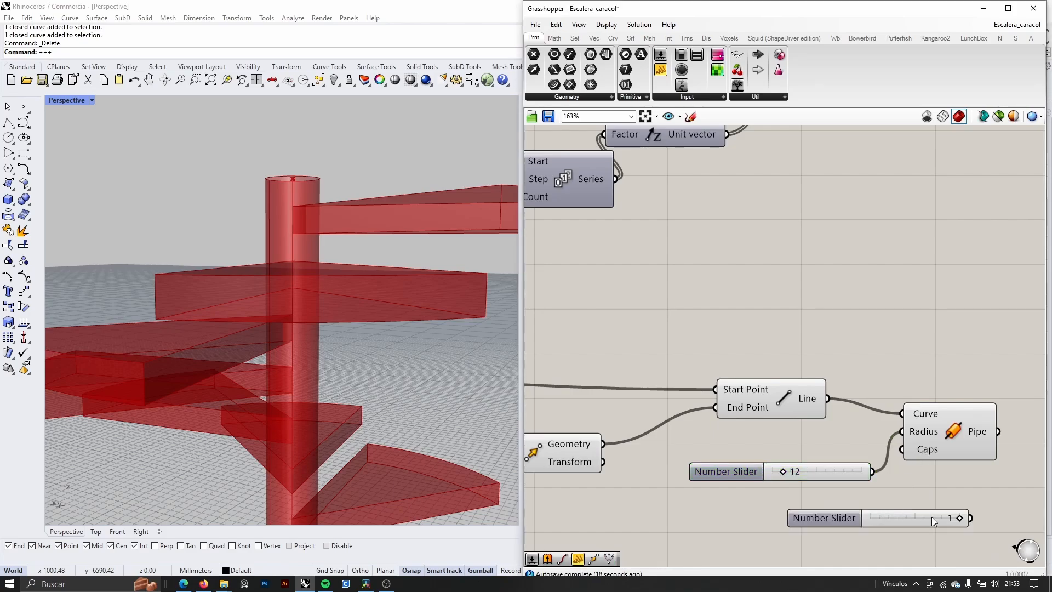
drag(890, 524, 901, 450)
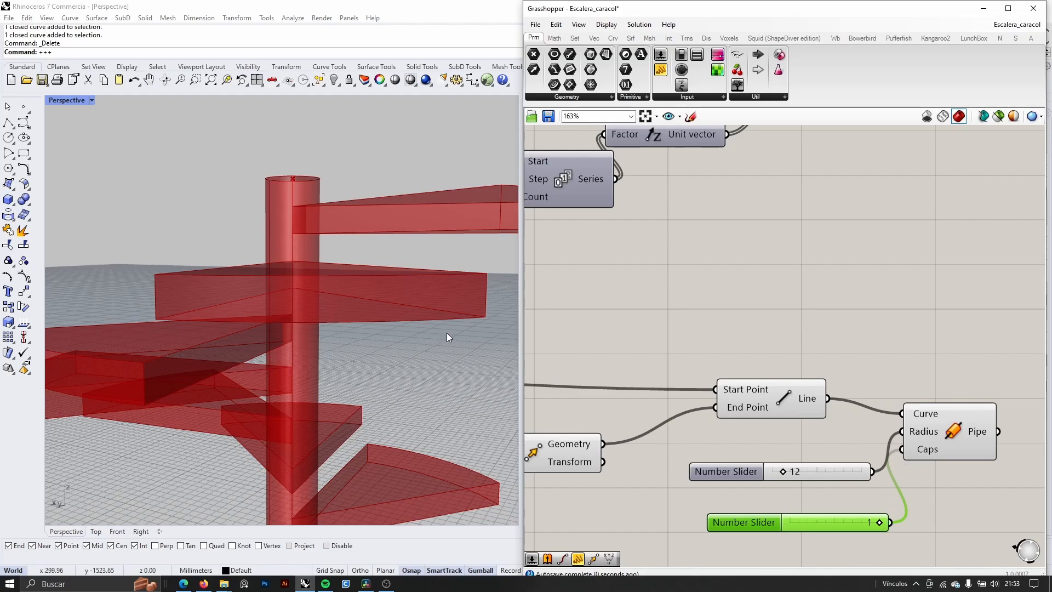
Step: Space out the Pipe component, its radius and caps sliders, and the Line component feeding it
right_drag(446, 333, 261, 465)
scroll(567, 349, down, 2)
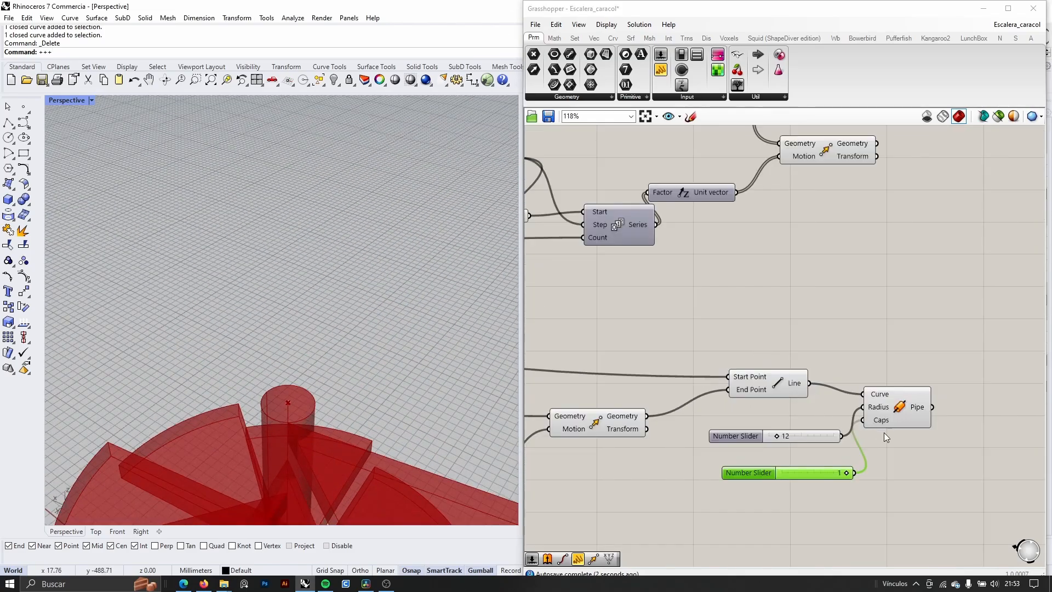
click(918, 408)
click(787, 438)
click(761, 367)
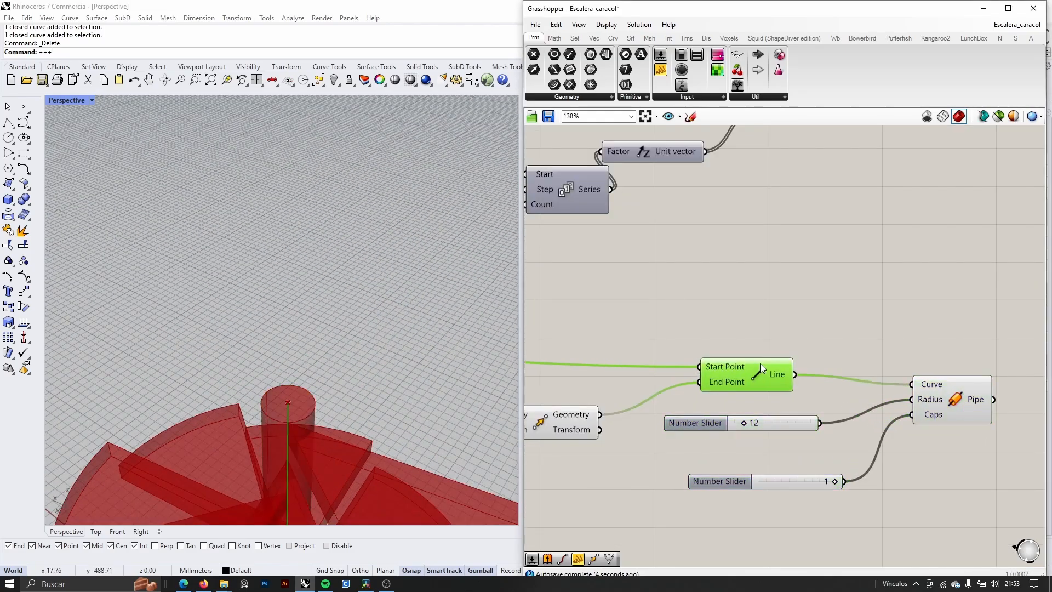
Step: Move the column-height Multiplication component farther left of the Move component in the column branch
scroll(834, 416, down, 5)
scroll(833, 411, down, 4)
right_drag(735, 399, 845, 392)
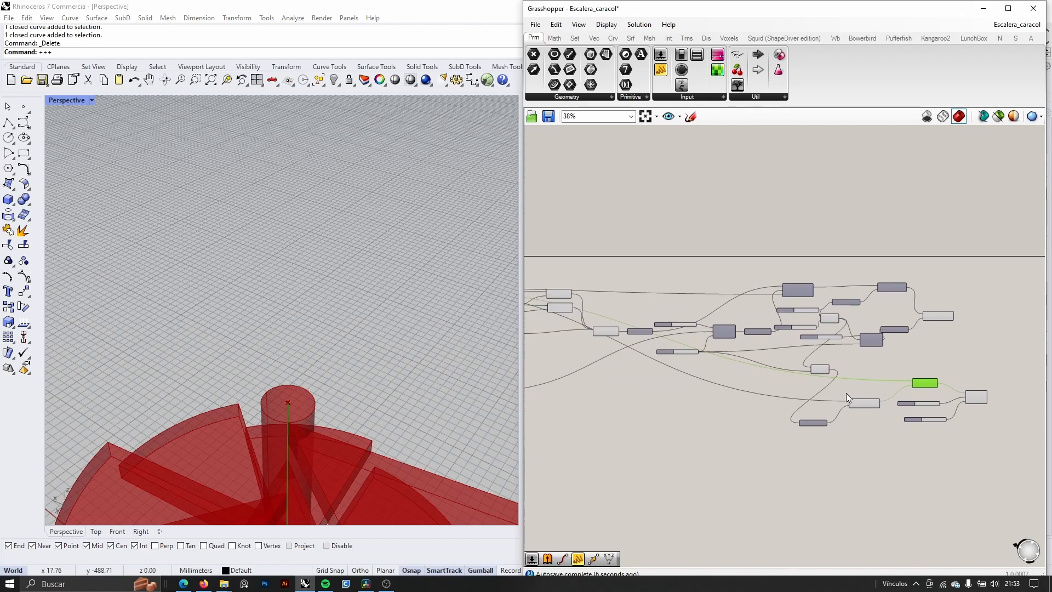
scroll(845, 392, up, 5)
drag(1019, 377, 725, 379)
scroll(799, 411, down, 5)
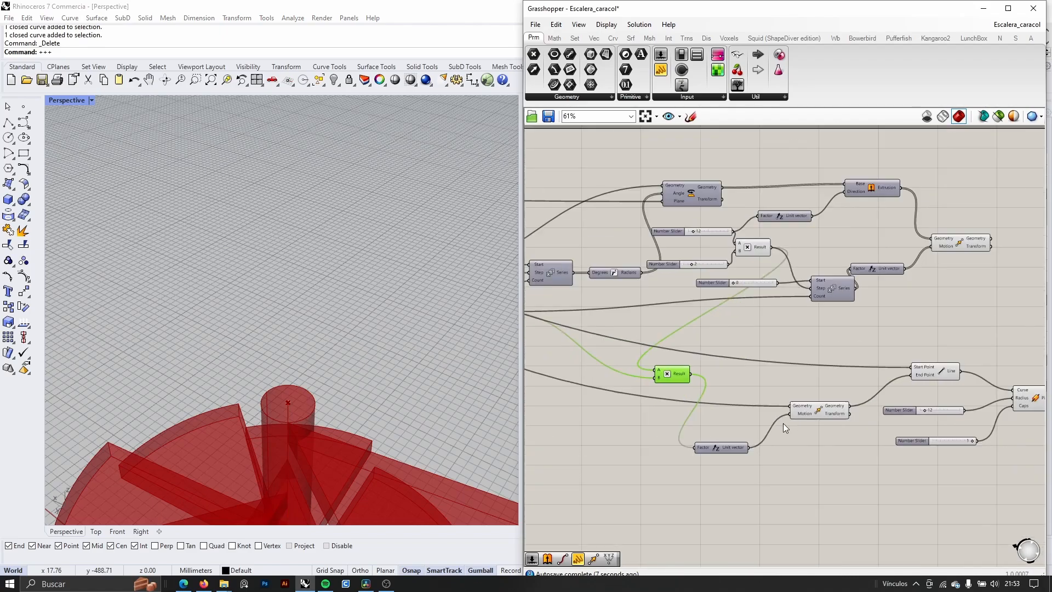
scroll(875, 426, up, 3)
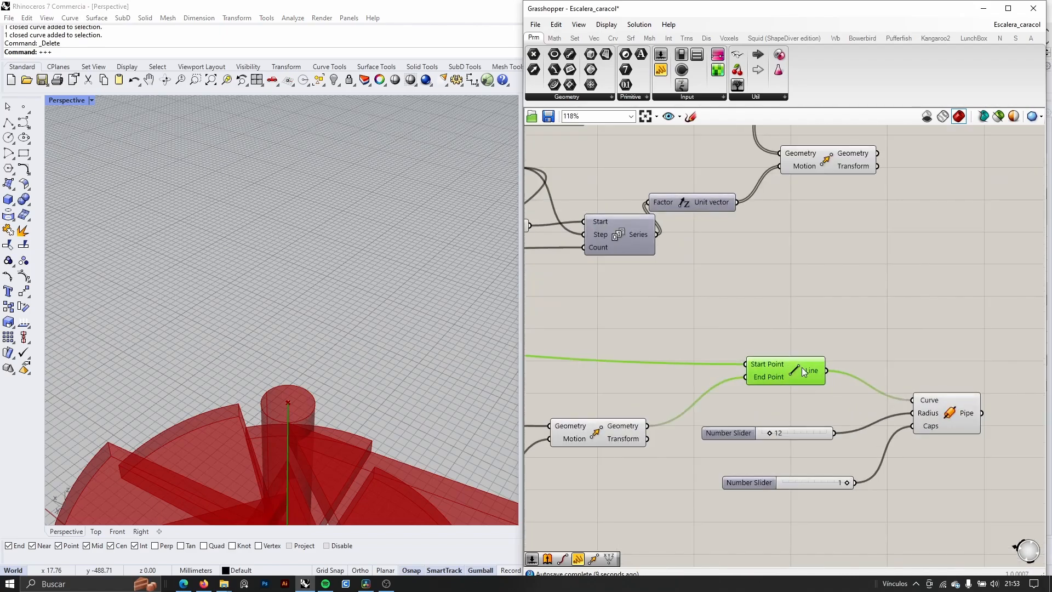
Step: Reposition the Construct Point component closer to the Arc at the start of the definition
right_drag(682, 377, 904, 348)
right_drag(628, 338, 859, 378)
scroll(790, 363, down, 5)
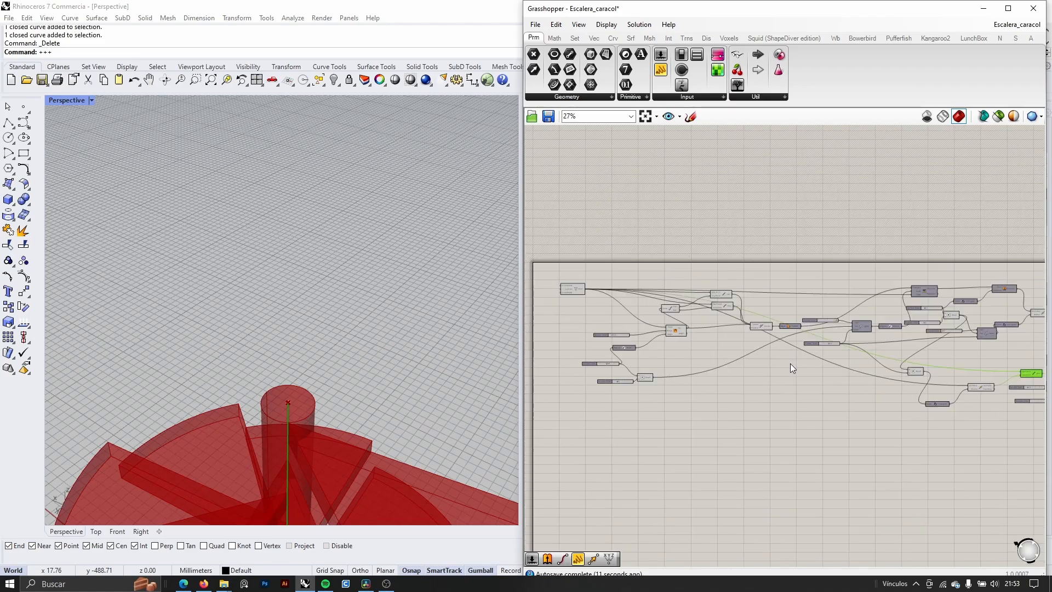
right_drag(790, 363, 889, 359)
scroll(726, 298, up, 5)
drag(685, 294, 744, 259)
right_drag(786, 340, 741, 346)
scroll(823, 399, up, 3)
click(757, 357)
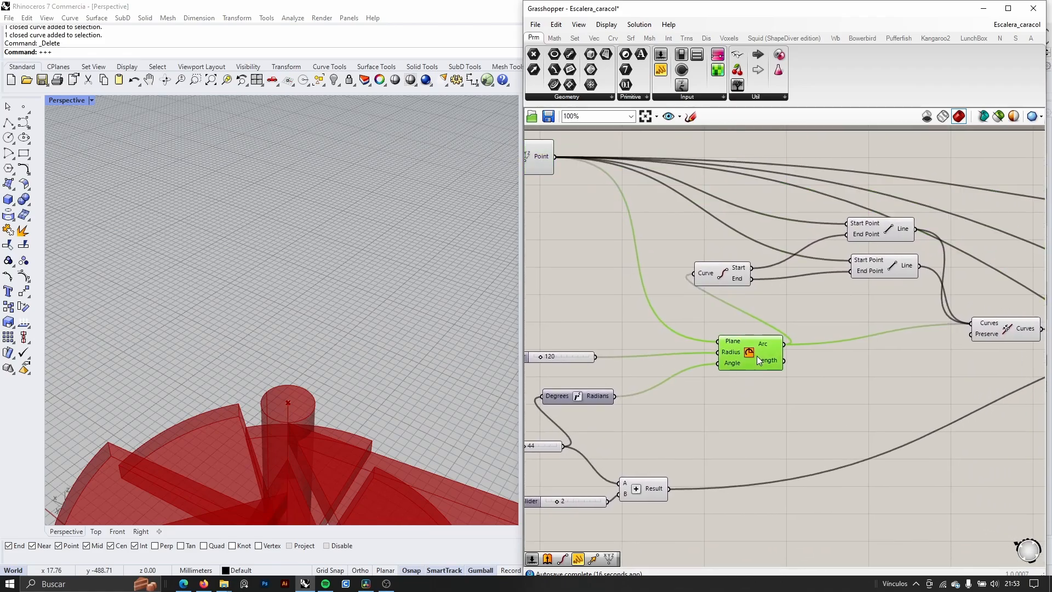
Step: Tidy the Radians, Addition, offset slider and 120 radius slider around the Arc's inputs
right_drag(586, 421, 688, 412)
drag(679, 390, 757, 405)
drag(715, 485, 737, 465)
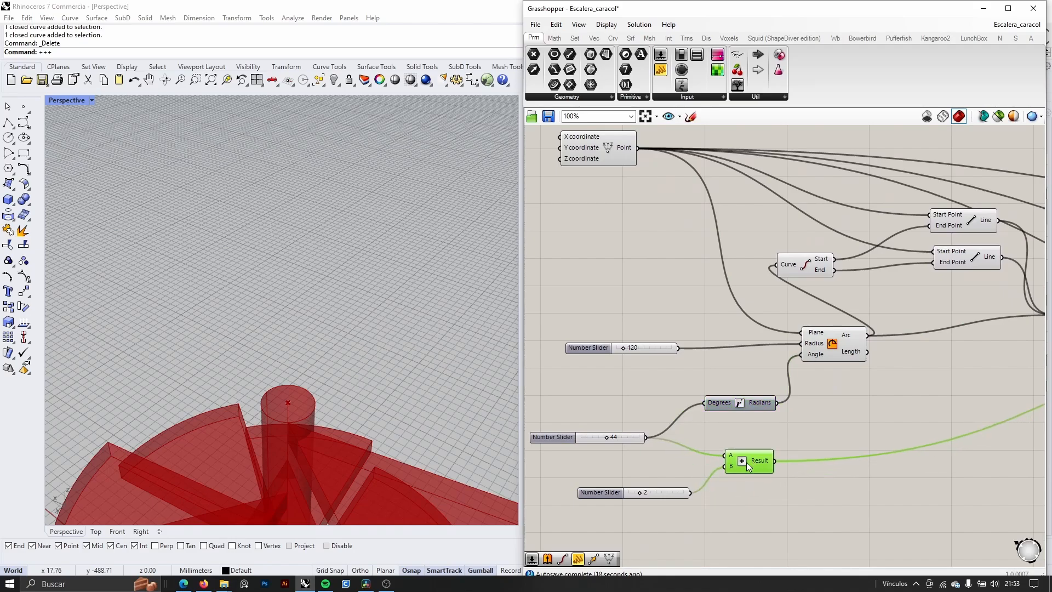
drag(666, 499, 683, 478)
drag(677, 347, 744, 338)
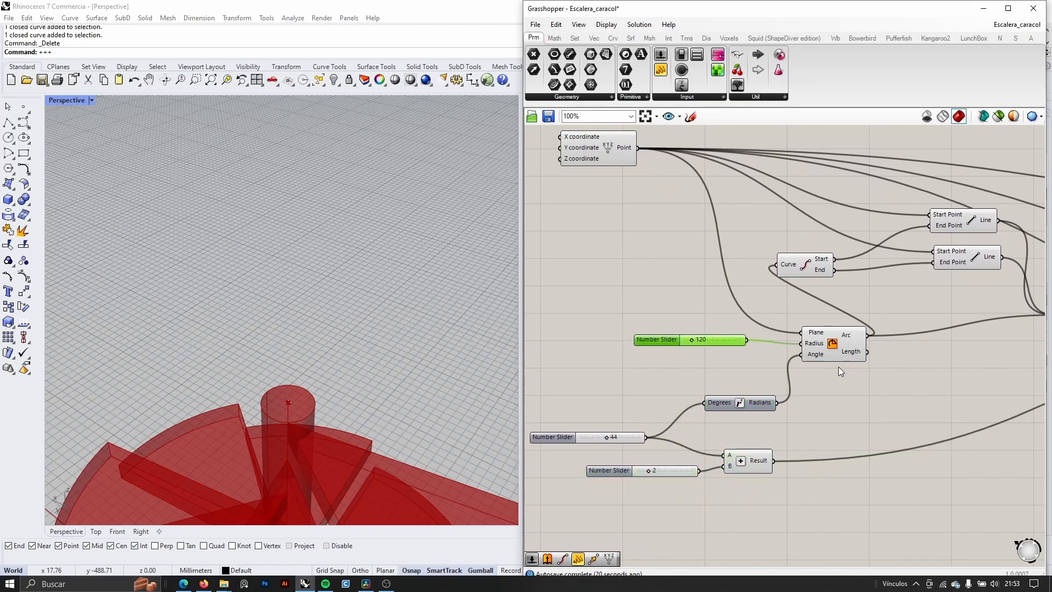
Step: Shift the End Points component and both Line components together, farther right of the Arc
right_drag(999, 297, 878, 319)
drag(880, 324, 696, 234)
drag(685, 286, 784, 315)
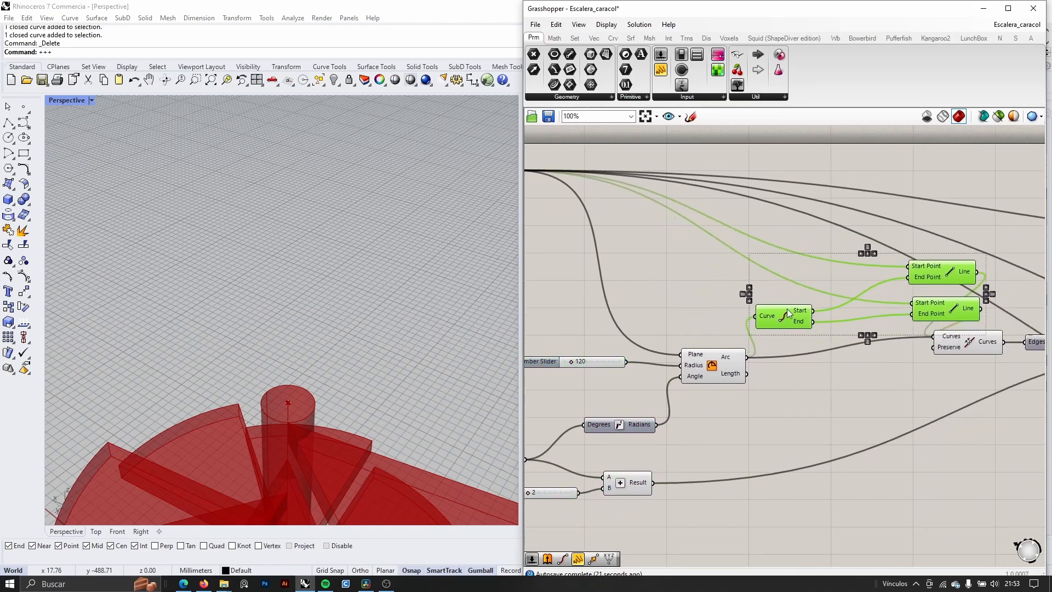
right_drag(885, 361, 686, 370)
Step: Line up the Join Curves and Boundary Surfaces components after the two Lines, clear of the Series start slider
click(788, 355)
scroll(787, 351, up, 3)
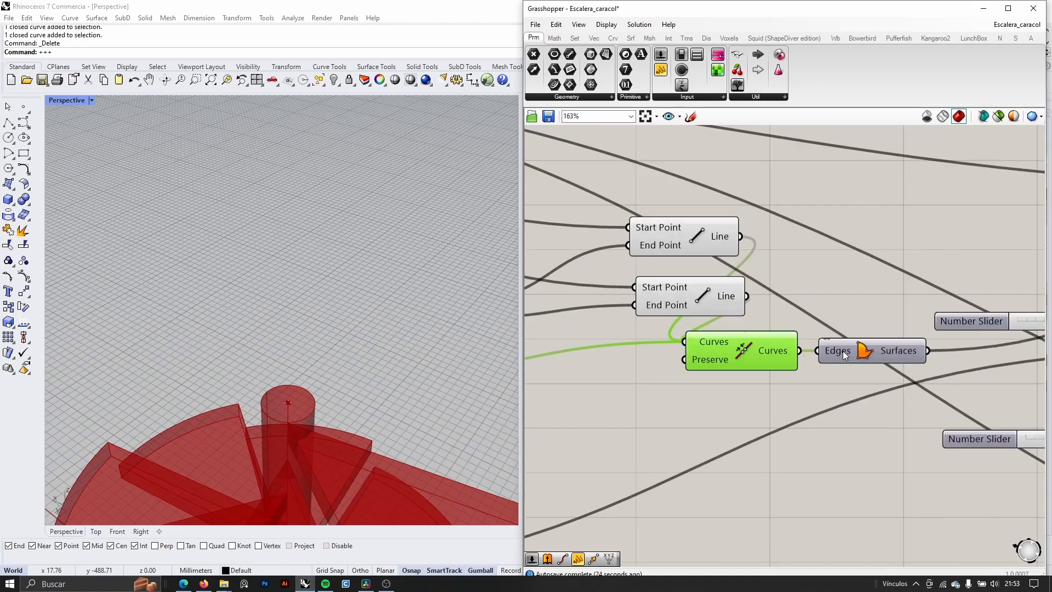
drag(786, 343, 841, 283)
right_drag(980, 329, 775, 330)
click(846, 294)
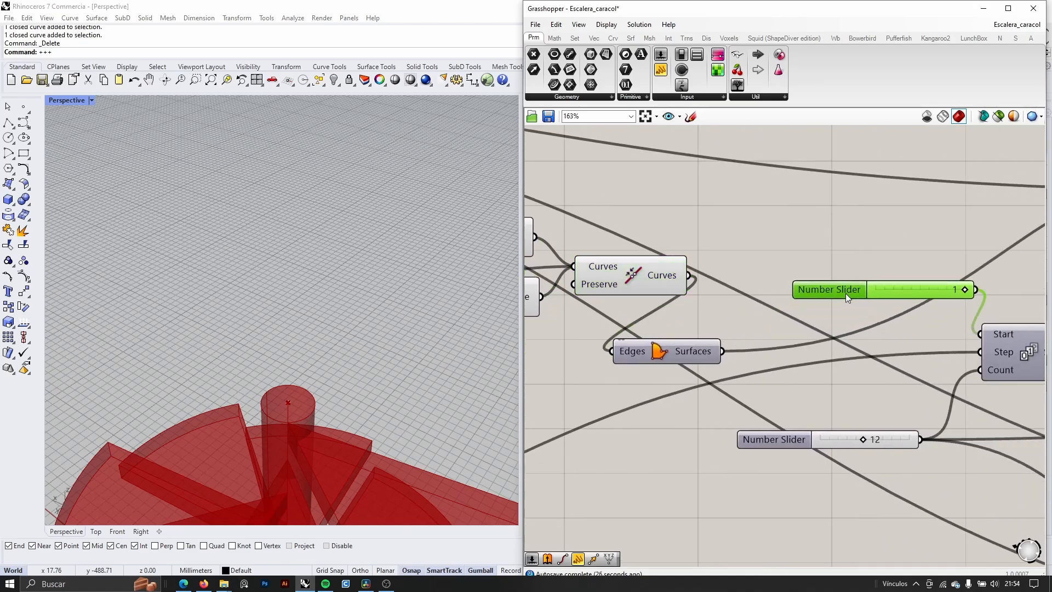
drag(675, 351, 764, 279)
scroll(737, 316, down, 8)
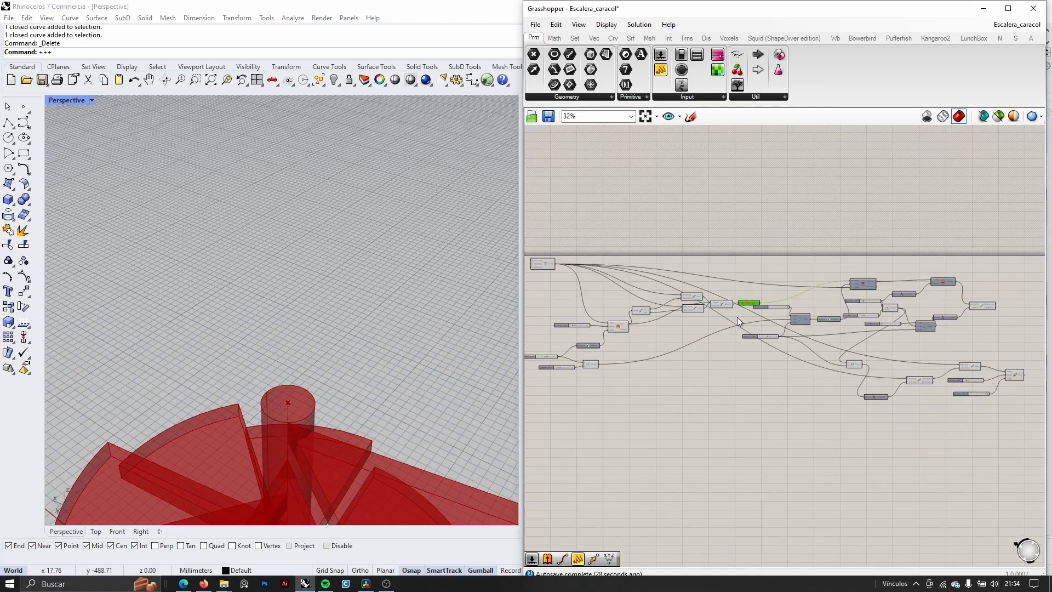
Step: Move all the central column components together to a clear area below the step components
scroll(876, 391, up, 3)
drag(978, 405, 590, 403)
right_drag(589, 405, 903, 426)
scroll(896, 391, down, 2)
right_drag(791, 371, 732, 392)
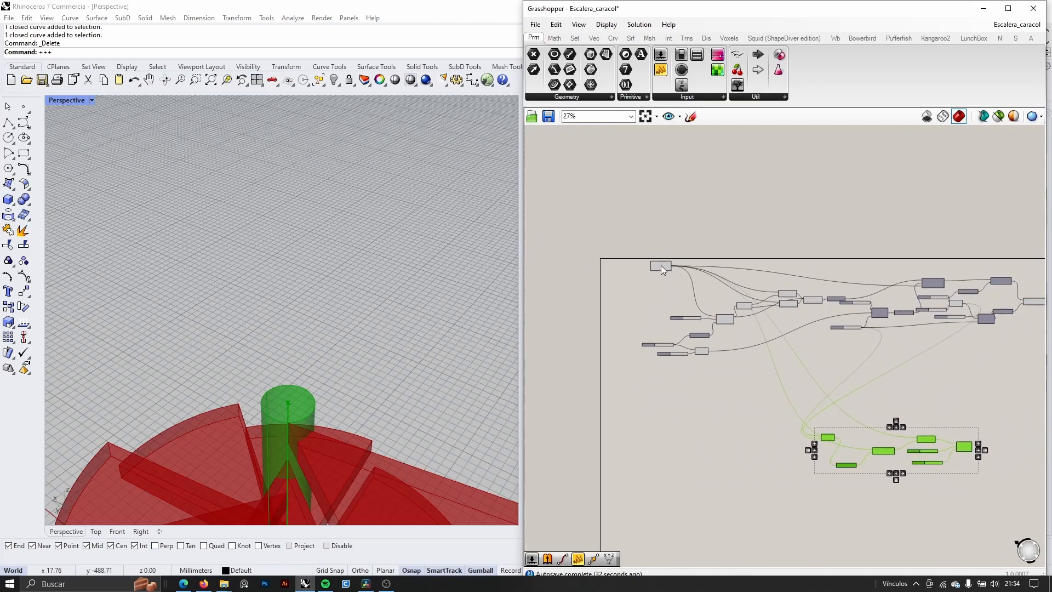
Step: Place the Construct Point component well left of the other components and shift the entire definition to the right
drag(660, 265, 513, 301)
scroll(778, 362, down, 3)
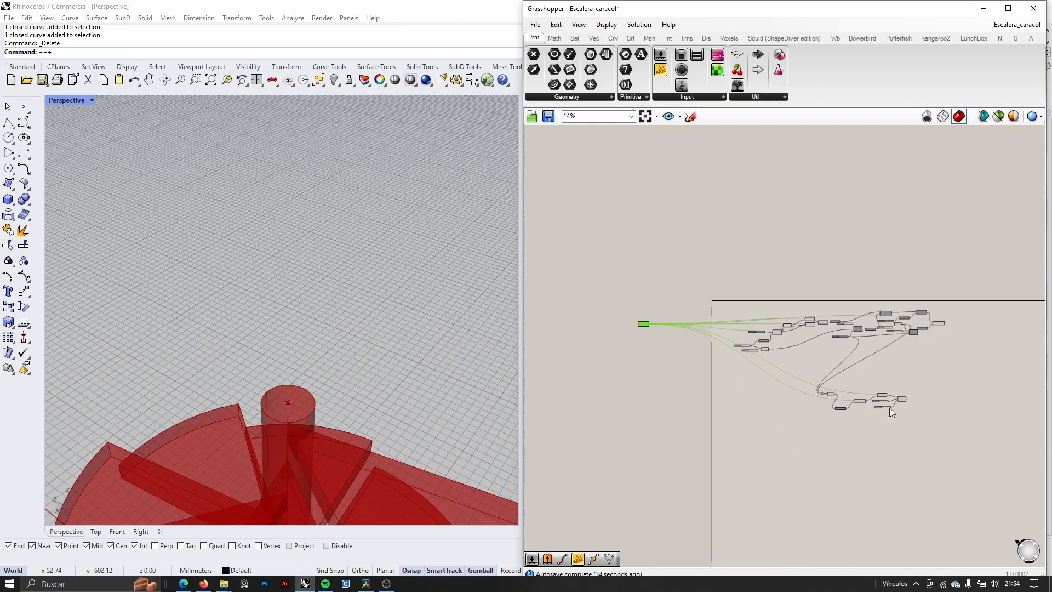
drag(942, 429, 613, 271)
scroll(661, 327, up, 2)
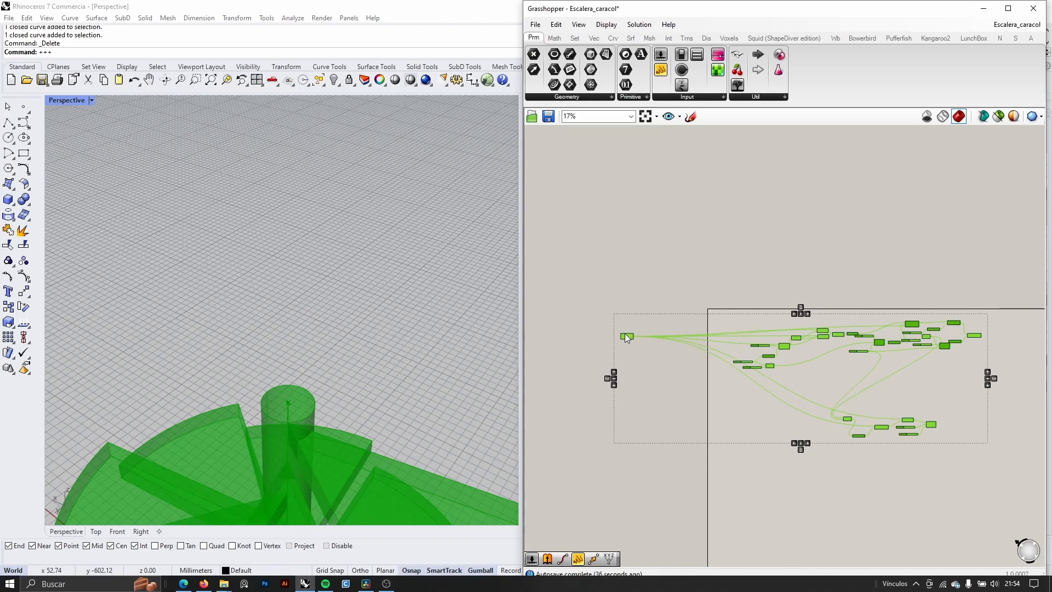
drag(625, 333, 754, 337)
click(797, 391)
Step: Arrange the 44 angle slider, the Addition component and its offset slider compactly below the Radians component
scroll(791, 458, up, 8)
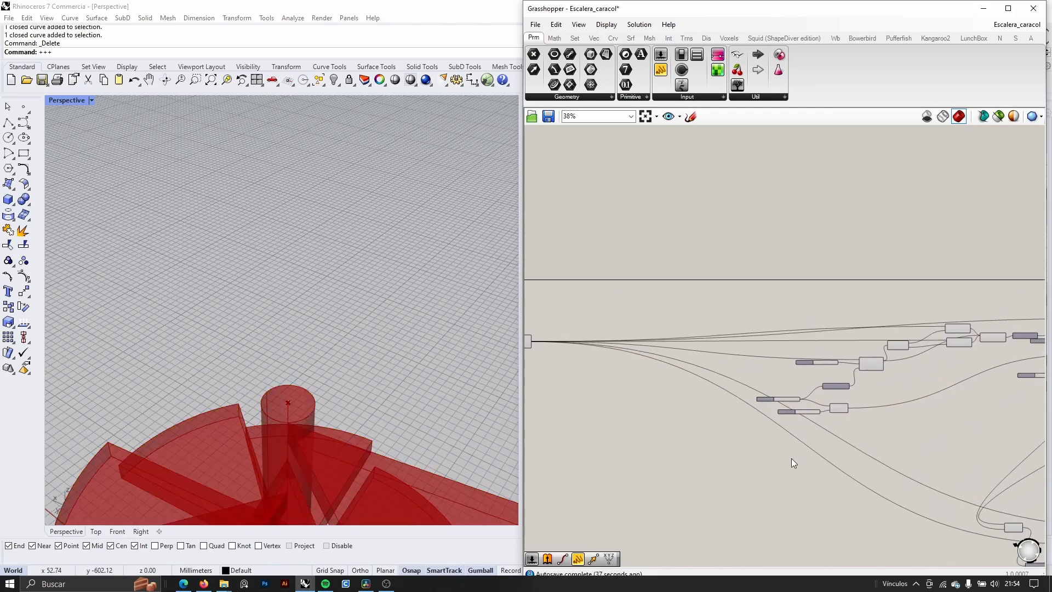
drag(761, 306, 812, 290)
scroll(895, 328, down, 3)
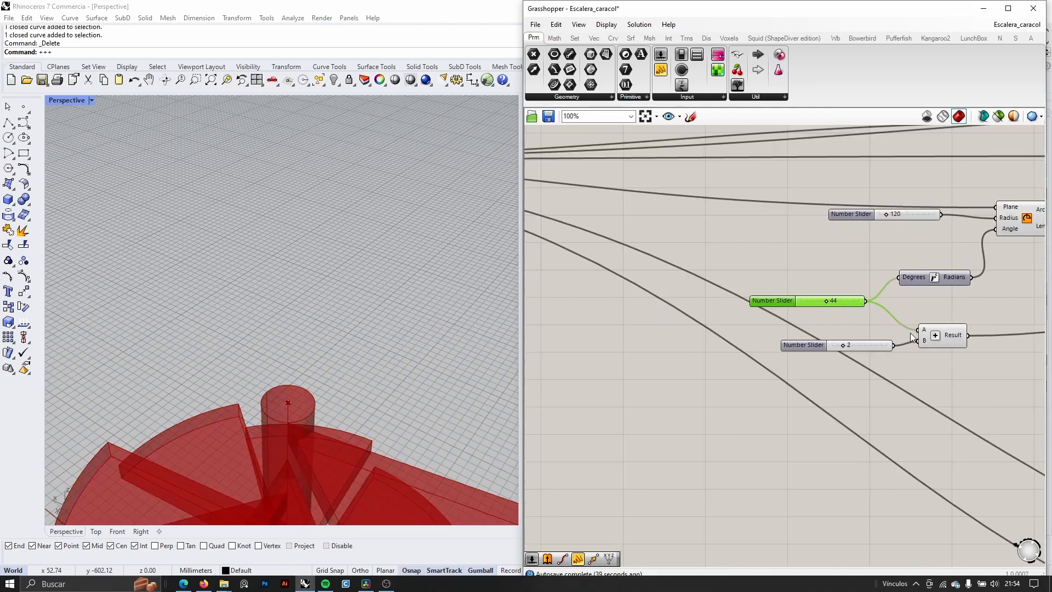
right_drag(974, 362, 817, 376)
scroll(818, 376, up, 1)
scroll(817, 376, up, 1)
drag(762, 331, 762, 305)
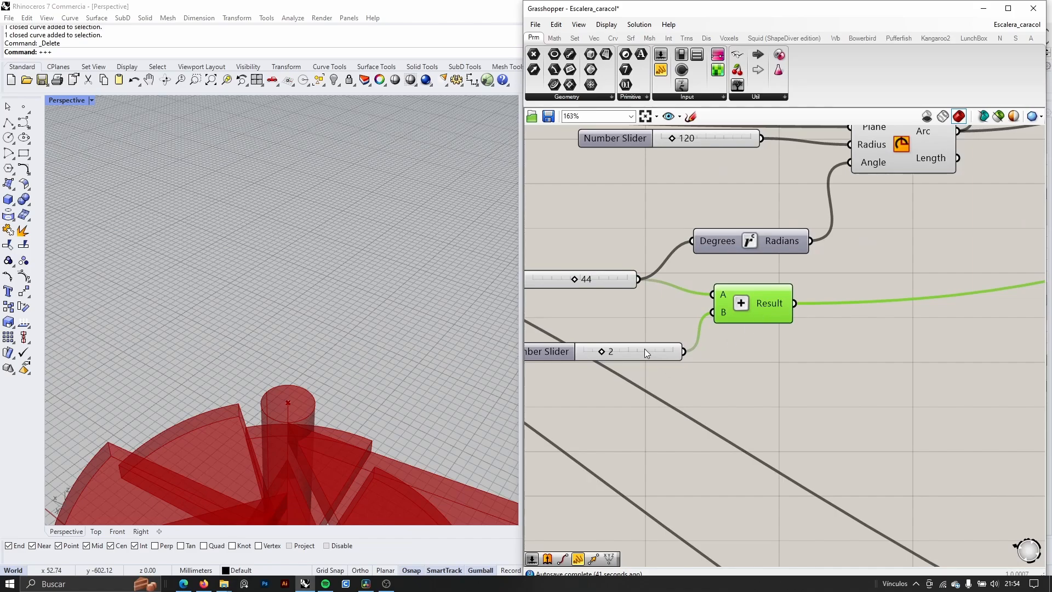
drag(645, 350, 655, 314)
Step: Move the angle sliders, Radians and Addition components up together, closer to the Arc's radius slider
scroll(676, 349, down, 3)
drag(772, 361, 619, 269)
drag(726, 283, 728, 259)
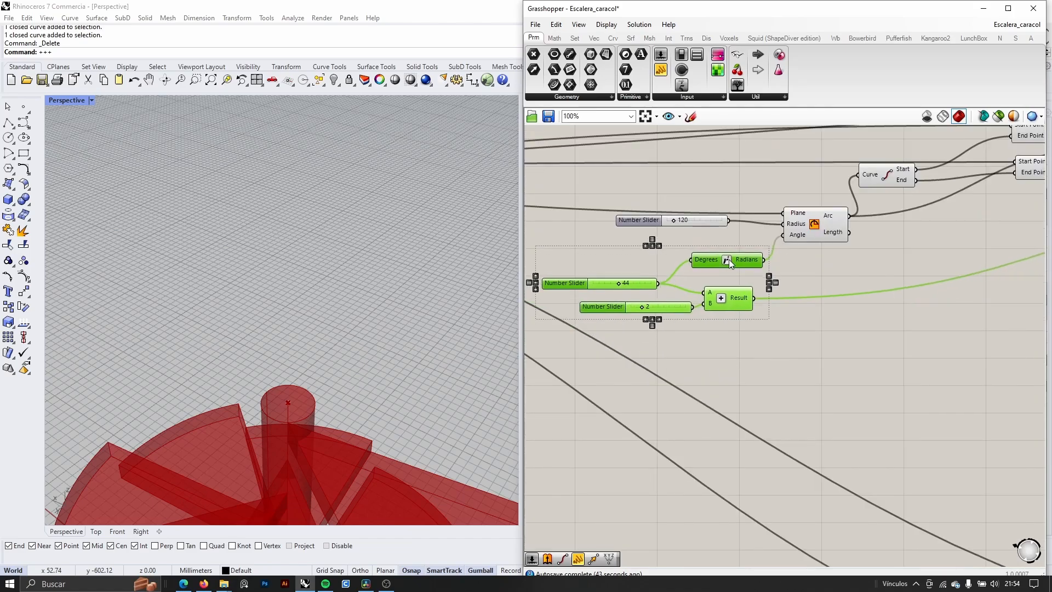
Step: Arrange the End Points component with one Line above and the other below on its output side
scroll(756, 336, down, 2)
scroll(823, 331, up, 3)
click(820, 335)
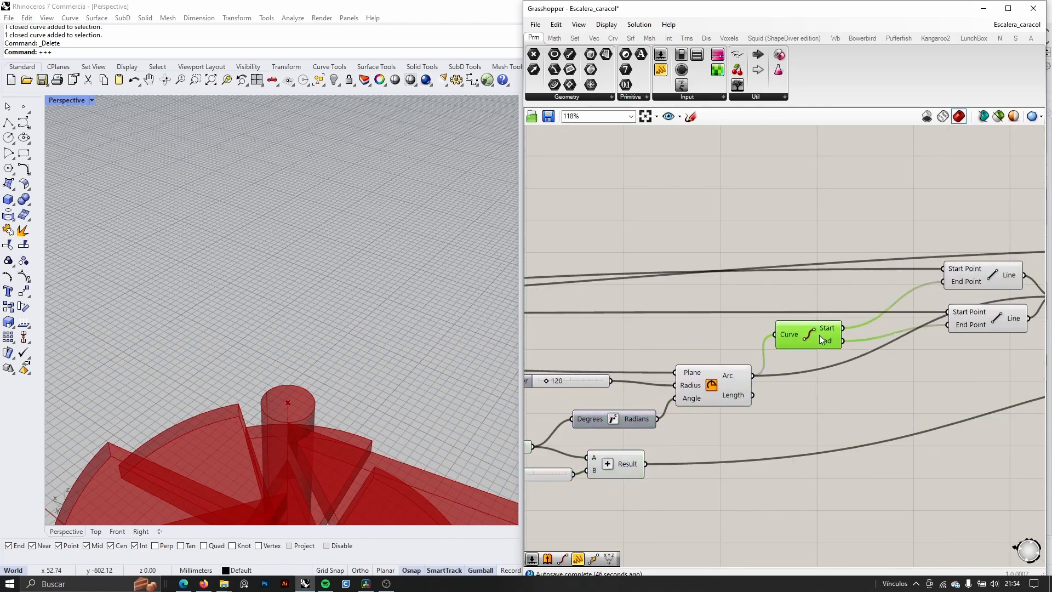
scroll(690, 395, down, 1)
scroll(770, 342, up, 2)
drag(771, 342, 757, 423)
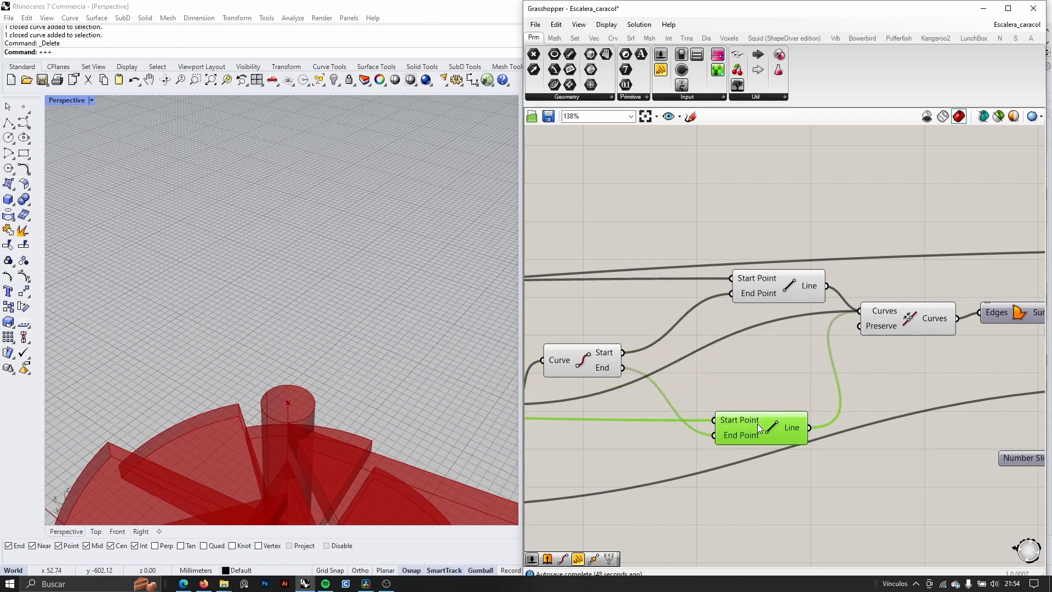
drag(756, 289, 733, 320)
Step: Center the Join Curves component between the two Lines and align Boundary Surfaces directly after it
right_drag(732, 320, 678, 303)
drag(836, 314, 813, 364)
right_drag(953, 313, 782, 312)
scroll(783, 311, down, 1)
drag(786, 300, 765, 353)
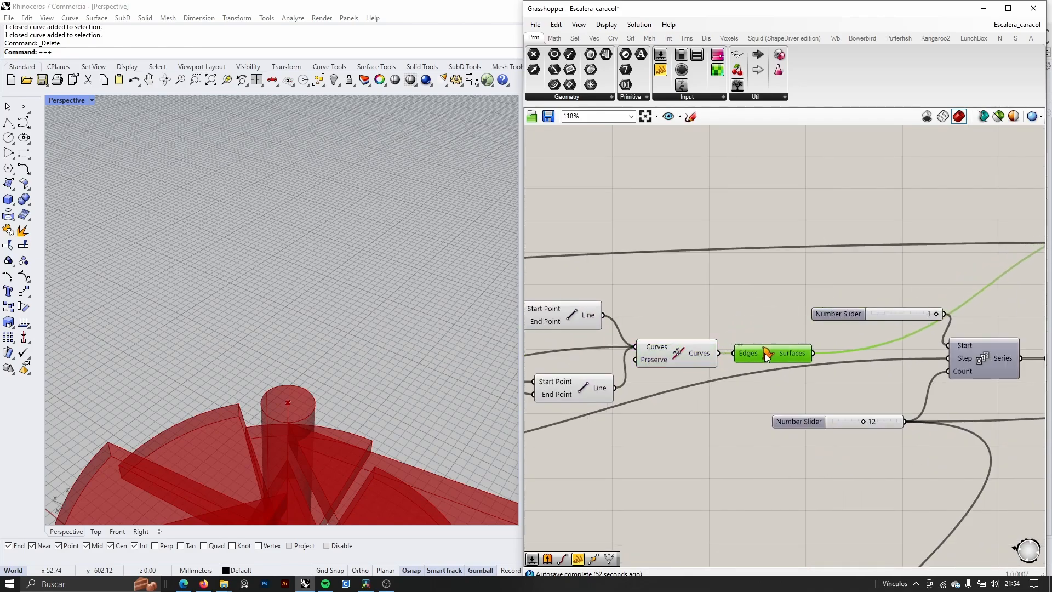
Step: Group the step-profile components, from the radius and angle sliders through to Boundary Surfaces
scroll(764, 353, down, 4)
right_drag(896, 417, 829, 410)
scroll(830, 409, up, 3)
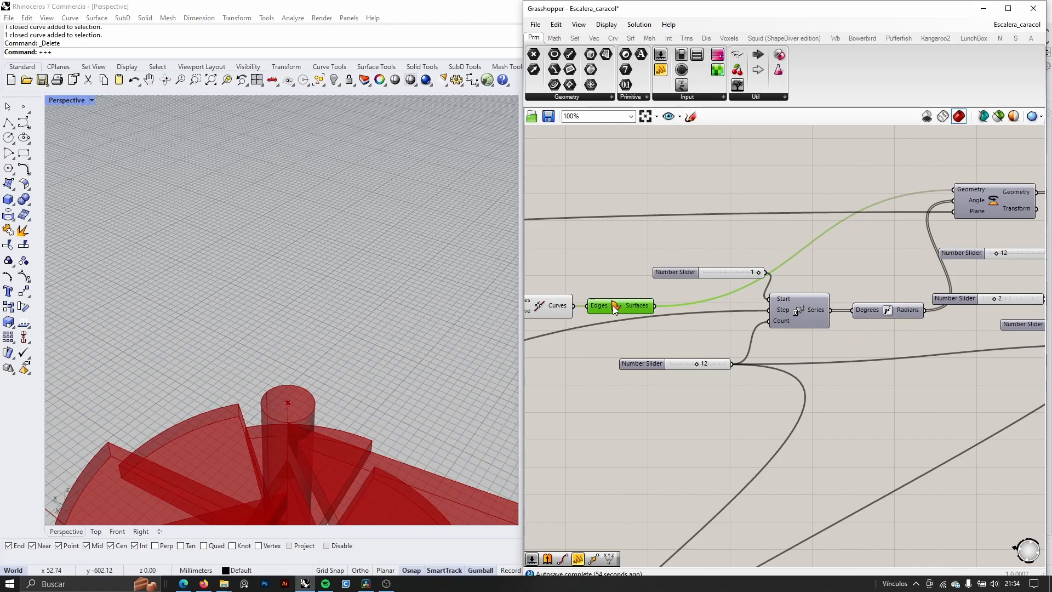
mouse_move(613, 305)
mouse_down()
mouse_move(623, 316)
mouse_move(612, 305)
mouse_up()
scroll(657, 338, down, 3)
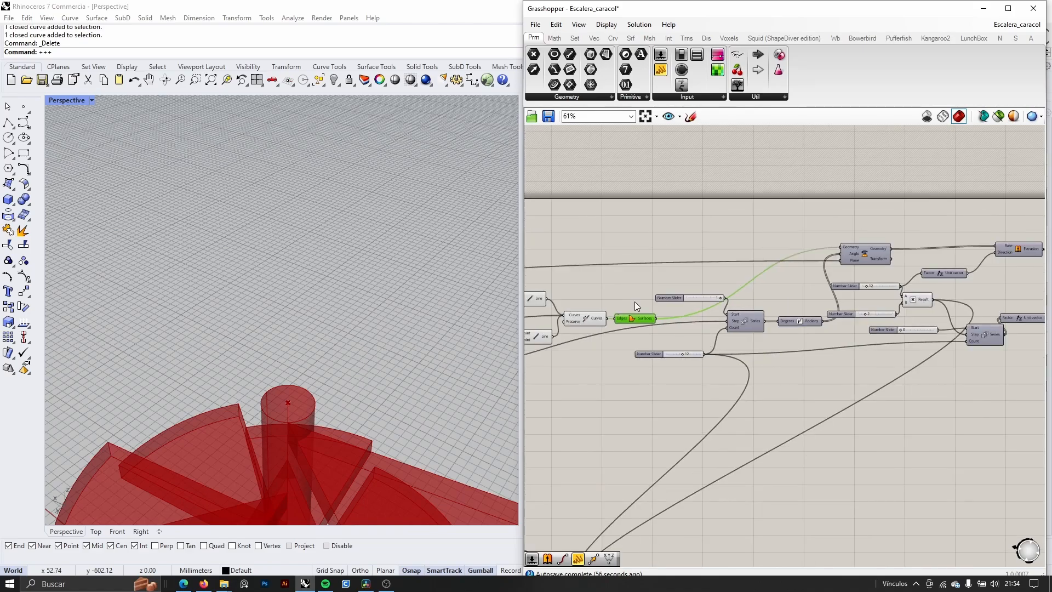
right_drag(636, 332, 753, 333)
scroll(683, 350, down, 5)
right_drag(554, 355, 644, 364)
scroll(644, 364, up, 5)
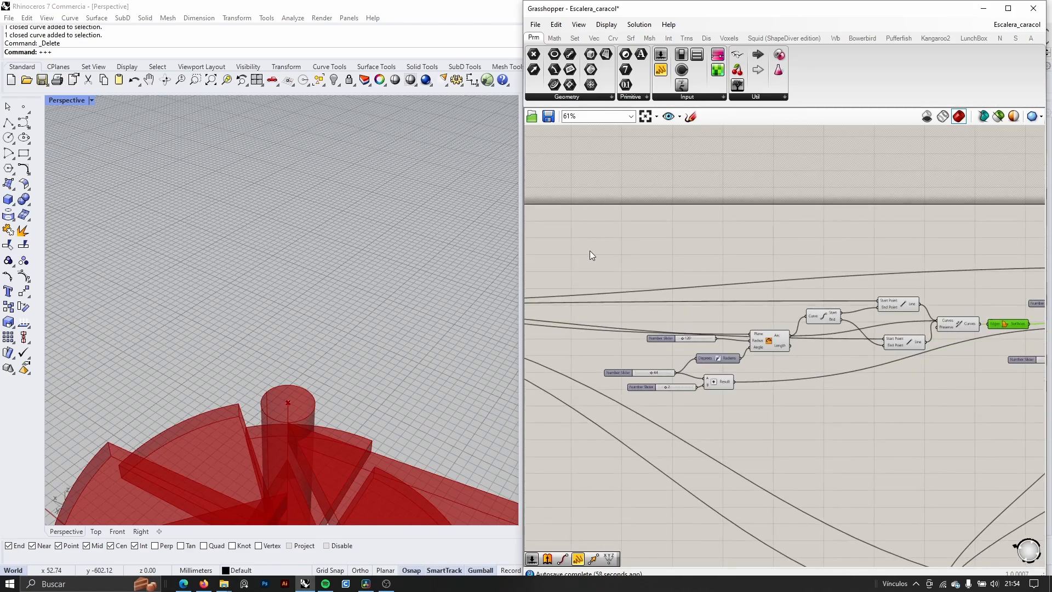
drag(580, 223, 886, 398)
scroll(889, 319, down, 1)
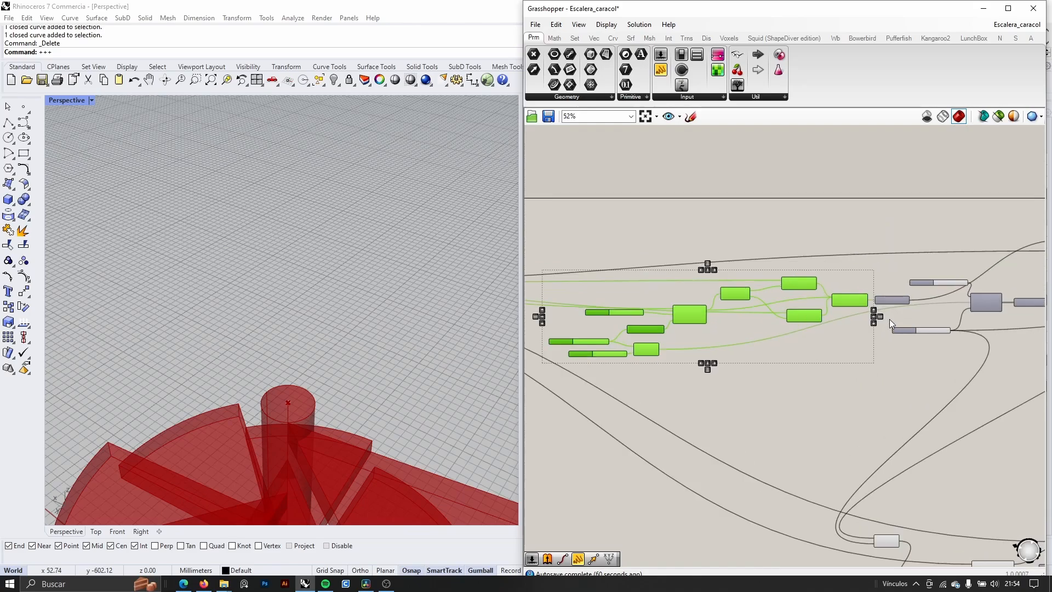
scroll(887, 317, up, 2)
scroll(773, 326, down, 3)
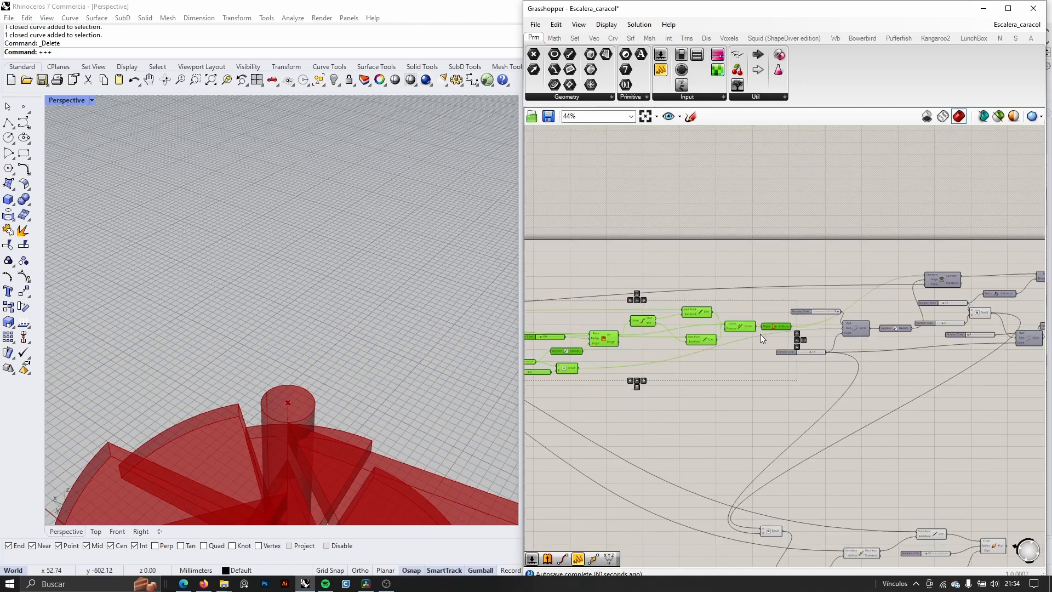
scroll(647, 330, up, 3)
right_click(644, 345)
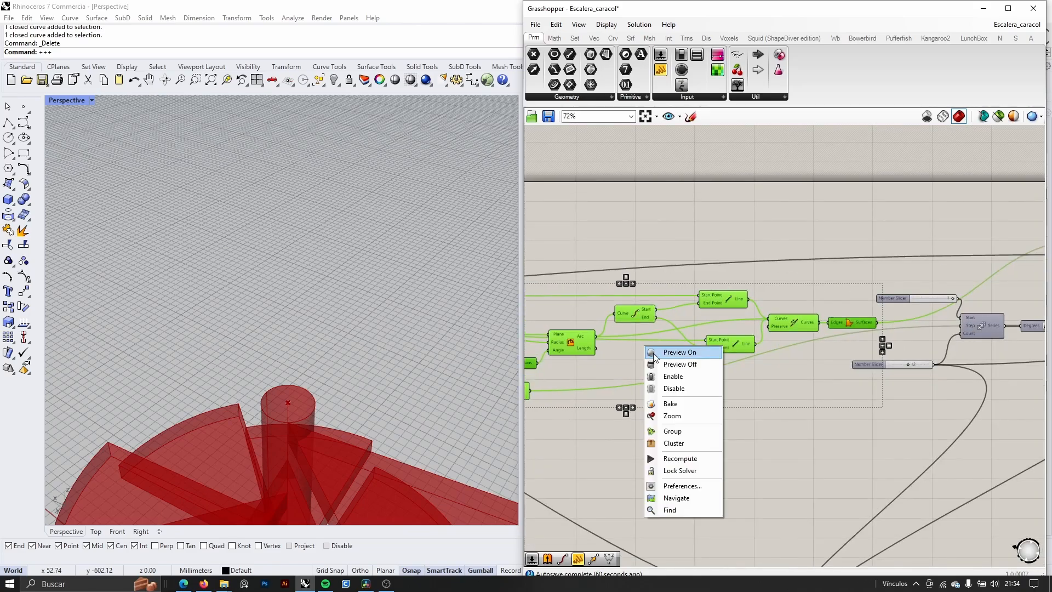
click(673, 431)
Step: Reposition the step-profile group so Boundary Surfaces lines up with the rotation Series component
scroll(701, 416, down, 3)
click(726, 363)
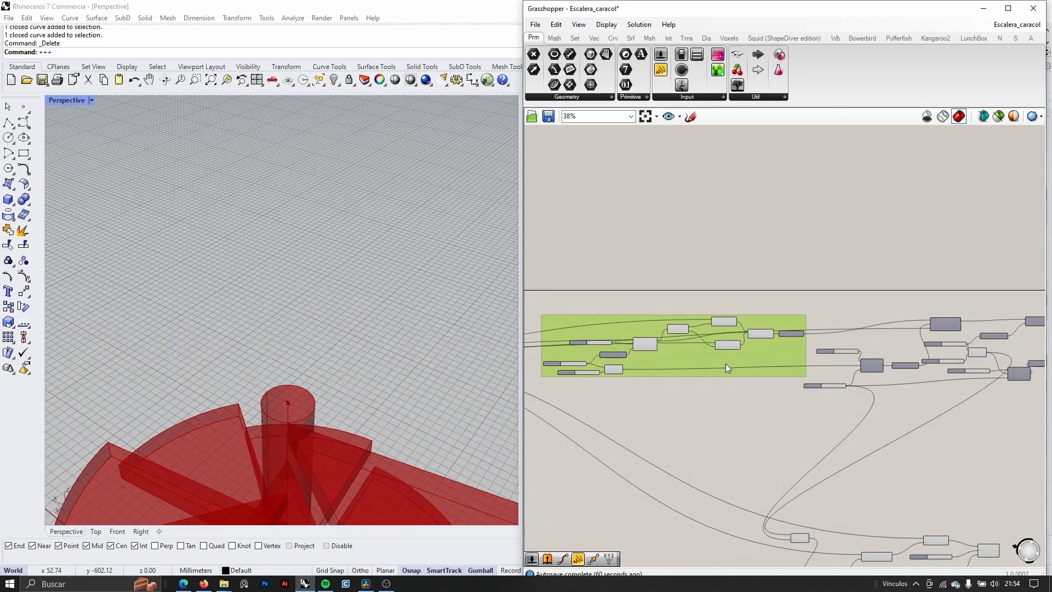
drag(725, 364, 706, 396)
scroll(886, 392, down, 1)
Step: Move the extrusion and vertical-move components together to the right, clear of the Rotate components
scroll(830, 357, up, 3)
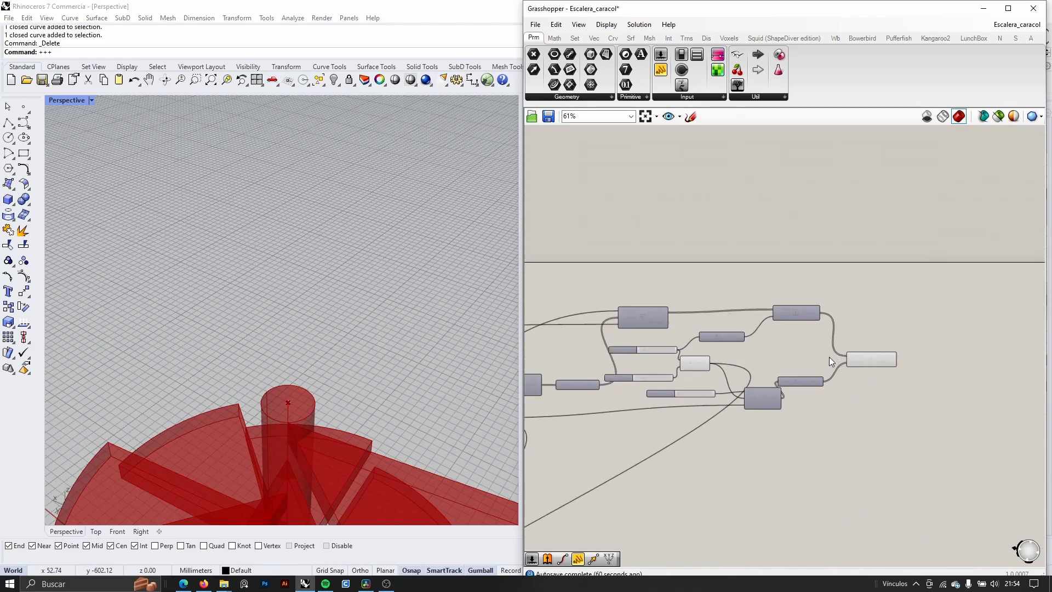
scroll(829, 357, up, 3)
scroll(810, 294, down, 4)
scroll(730, 255, up, 3)
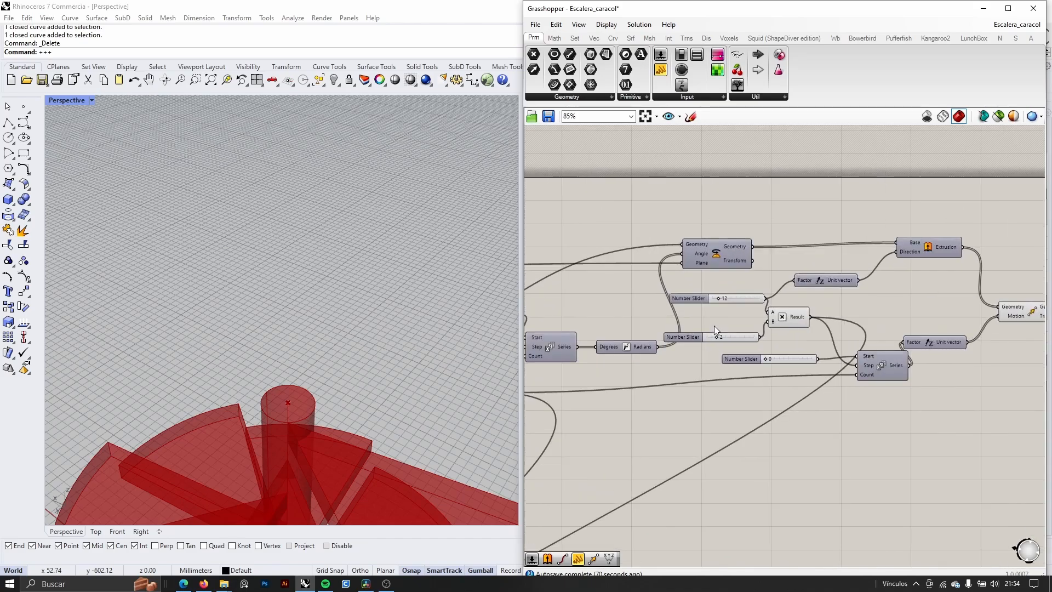
scroll(714, 325, down, 1)
drag(968, 392, 713, 319)
drag(960, 414, 964, 311)
scroll(964, 311, down, 4)
right_drag(697, 322, 732, 338)
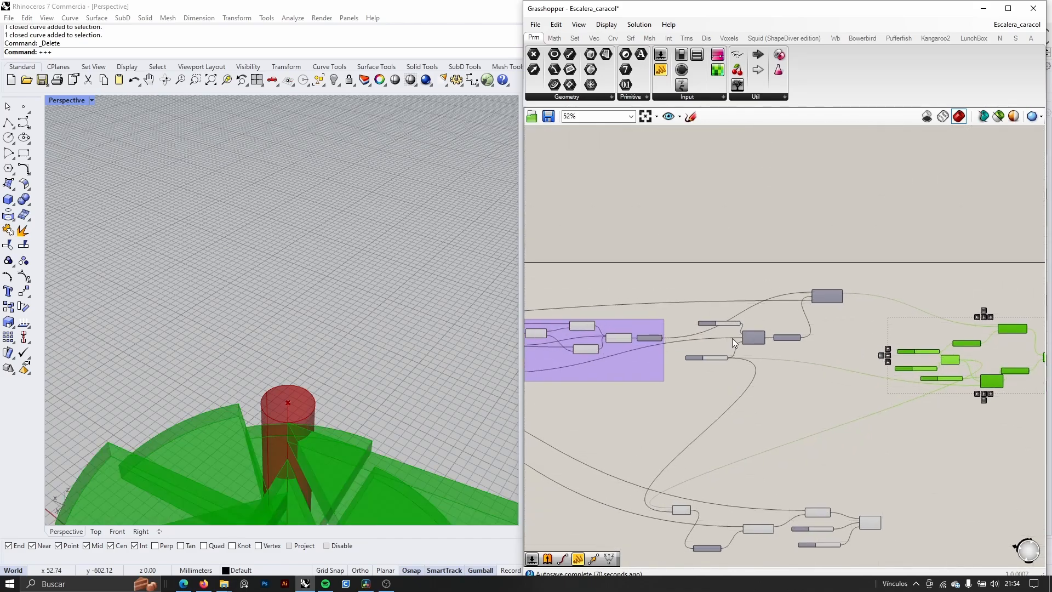
Step: Align the rotation Series' start and count sliders and bring the Rotate component closer in height to them
scroll(732, 337, up, 5)
click(672, 285)
click(698, 376)
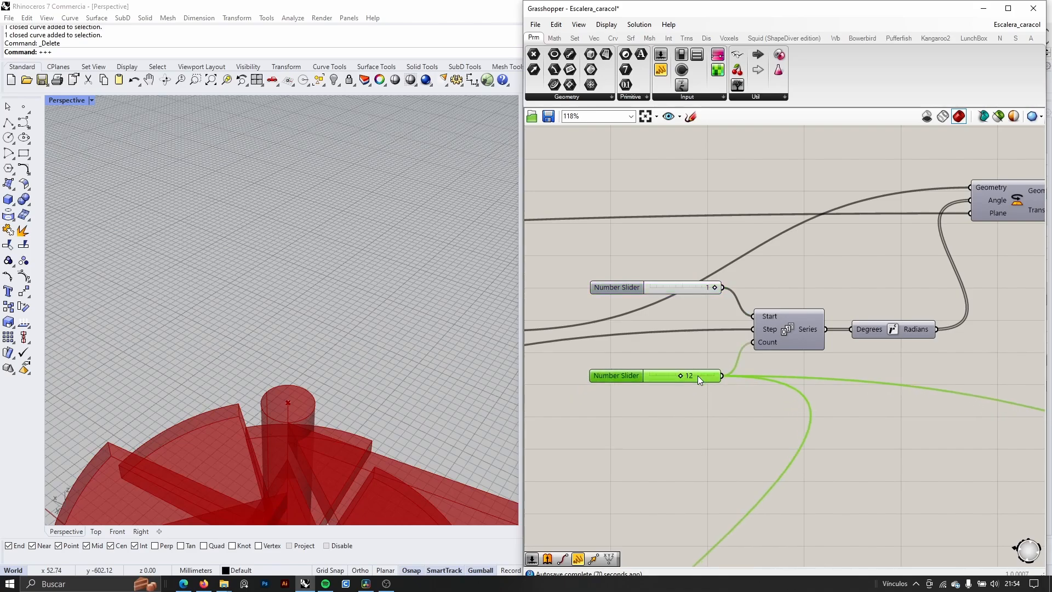
scroll(698, 376, down, 4)
click(864, 294)
Step: Group the rotation components: the start and count sliders, Series, Radians and Rotate
drag(869, 448, 698, 252)
middle_click(745, 332)
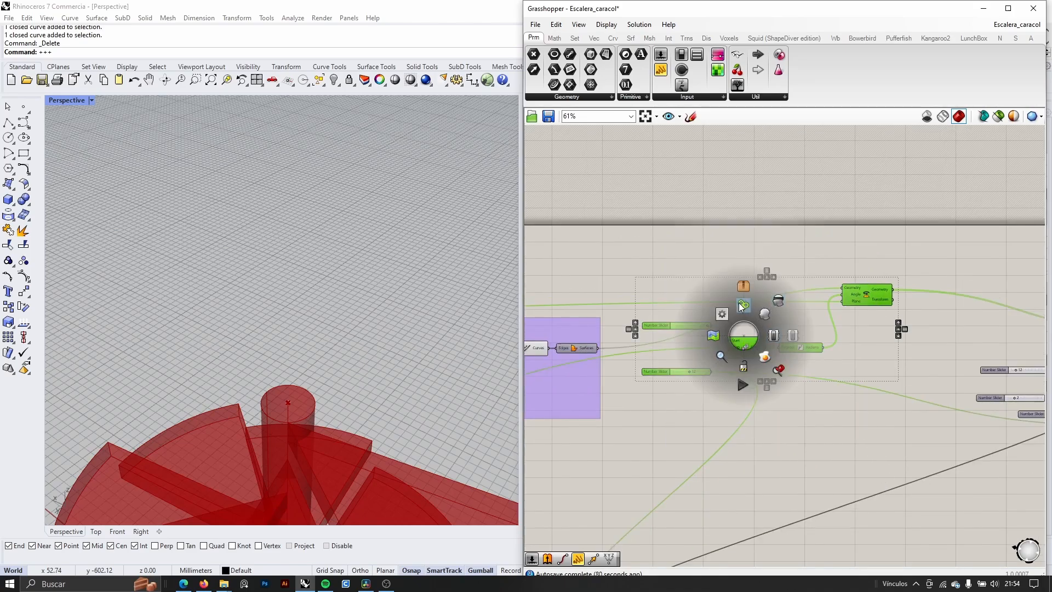
click(741, 306)
Step: Move the 12 and 2 sliders with their Multiplication component farther left, away from the Unit Z and Series components
scroll(803, 347, up, 3)
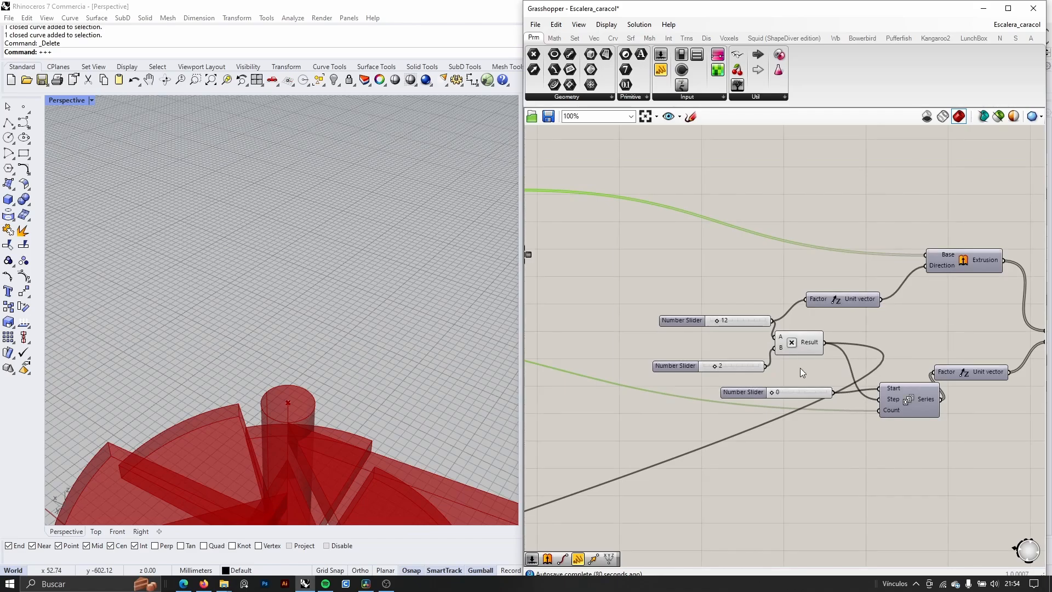
drag(800, 368, 687, 307)
drag(789, 341, 722, 339)
right_drag(829, 333, 689, 311)
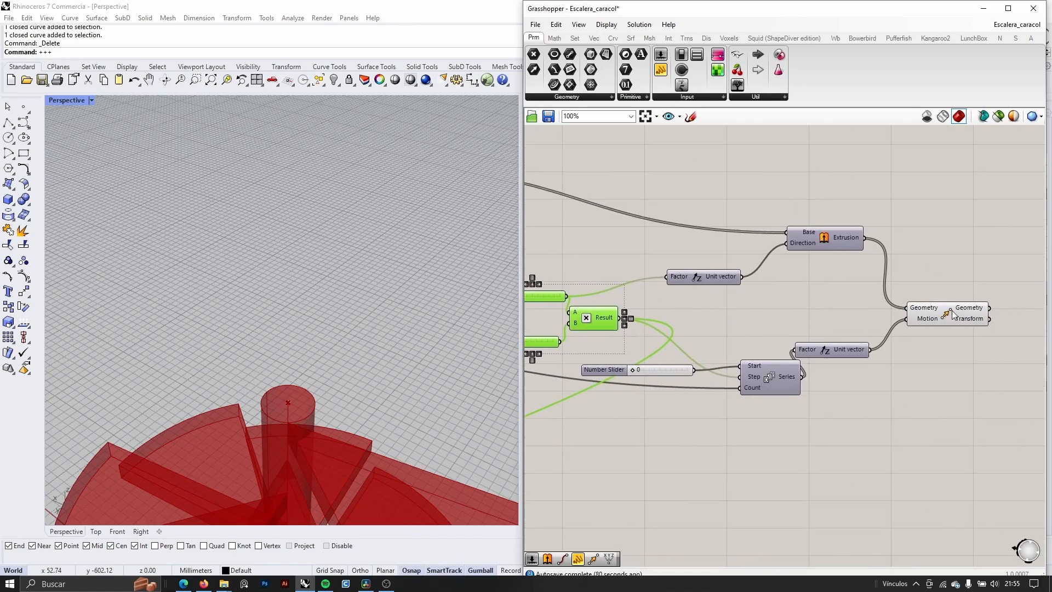
click(952, 310)
click(806, 235)
scroll(806, 235, down, 3)
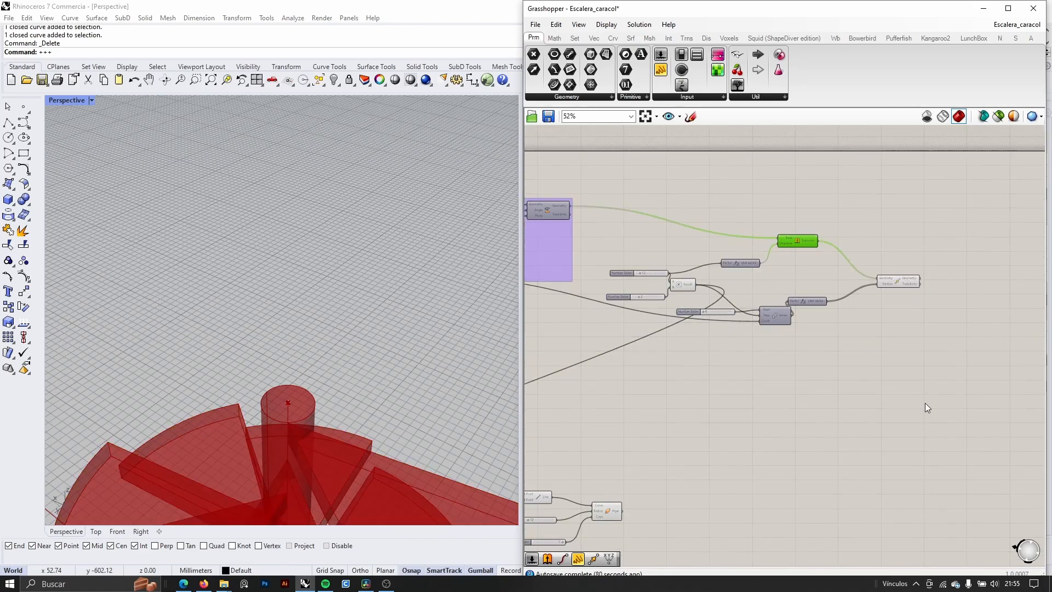
Step: Shift the final Move component farther right and group all the extrusion and vertical-move components
drag(940, 405, 613, 221)
scroll(774, 301, up, 1)
middle_click(747, 275)
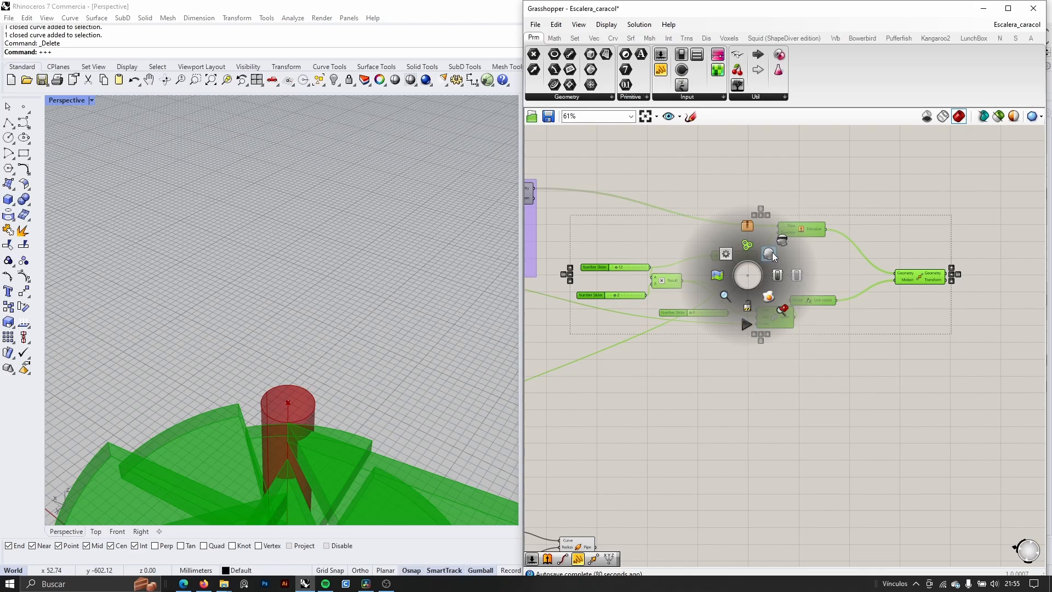
drag(912, 280, 958, 264)
click(909, 290)
scroll(890, 349, down, 1)
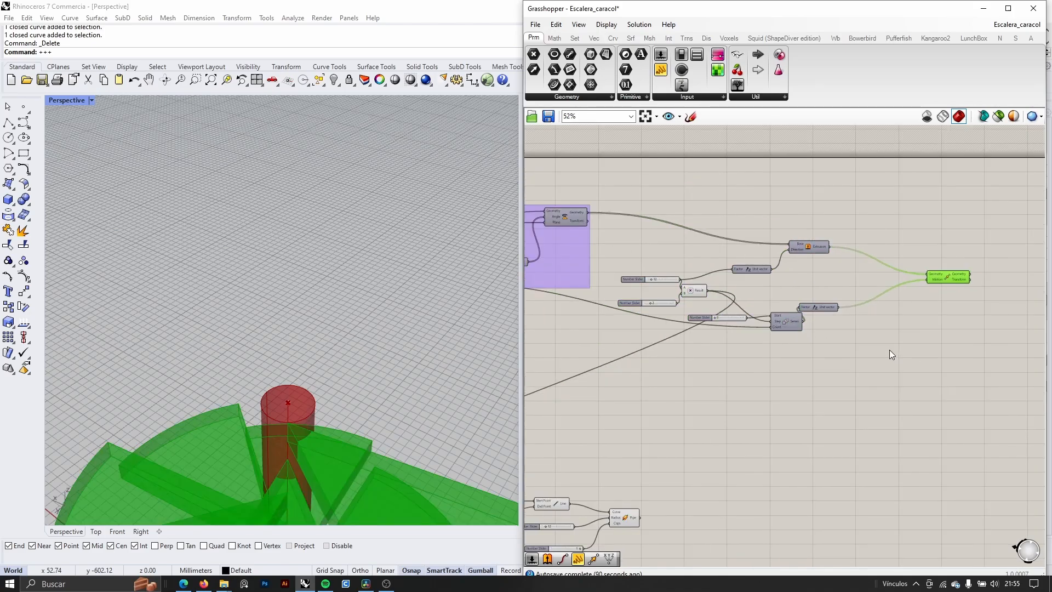
drag(982, 368, 613, 188)
middle_click(700, 237)
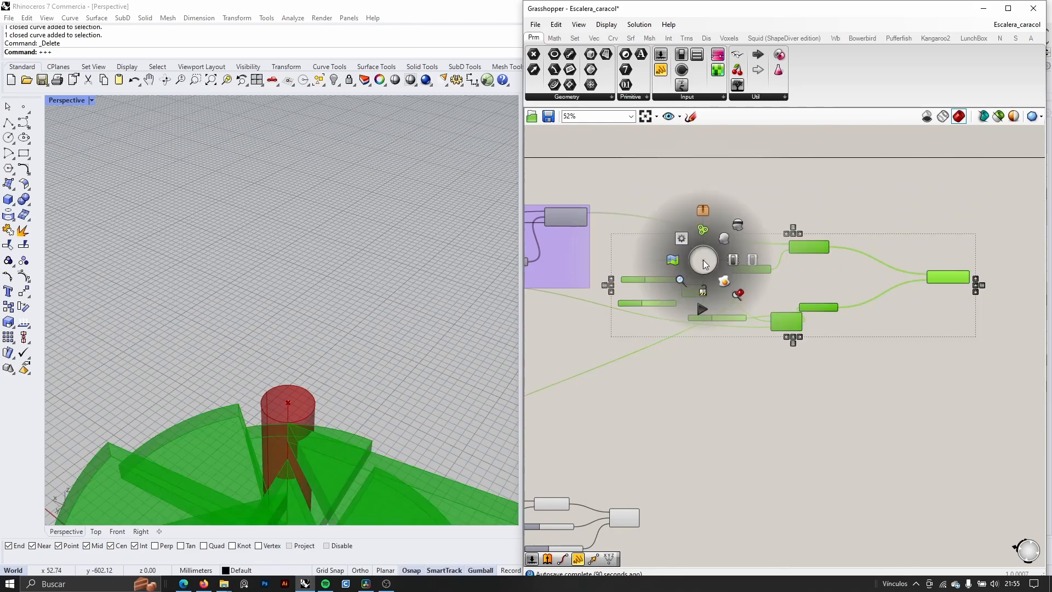
key(ctrl+g)
Step: Add a Brep parameter fed by the vertical Move's Geometry output and place it below and to the right of that group
right_drag(896, 326, 715, 327)
click(838, 299)
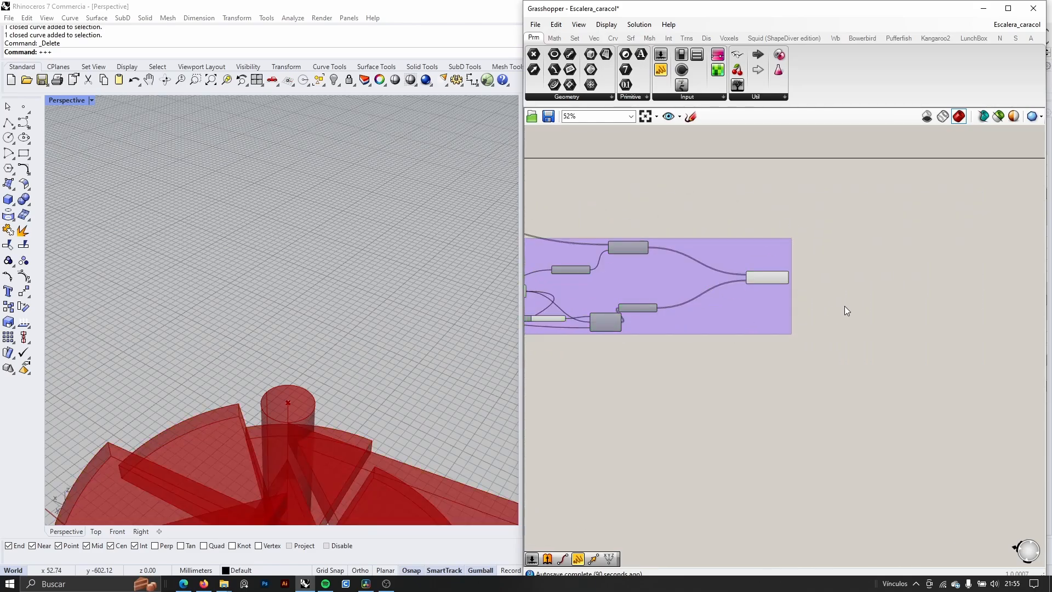
double_click(846, 307)
text(brep)
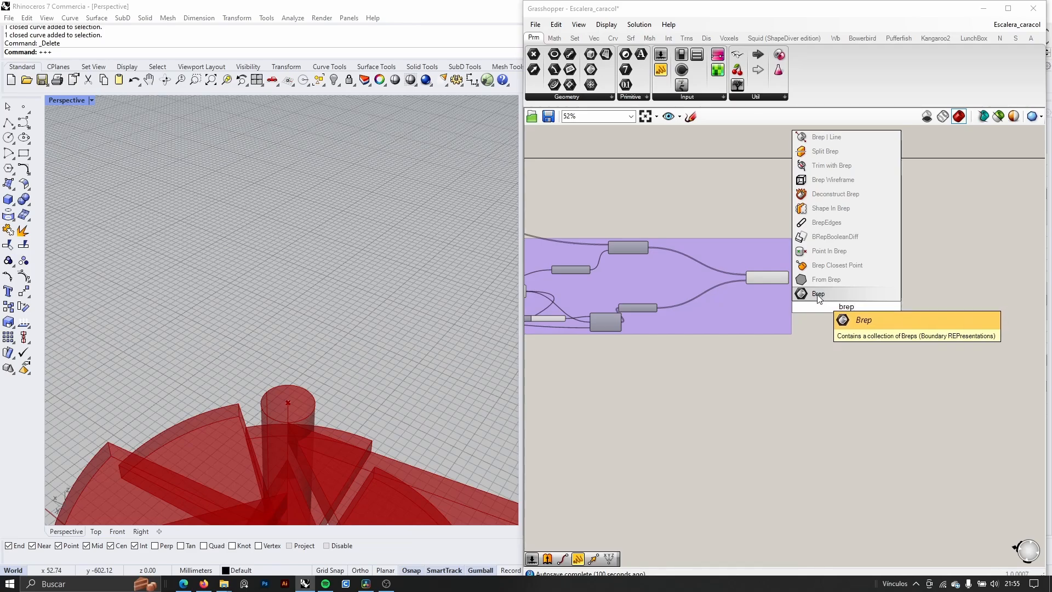
click(820, 295)
scroll(813, 296, up, 5)
drag(746, 241, 874, 328)
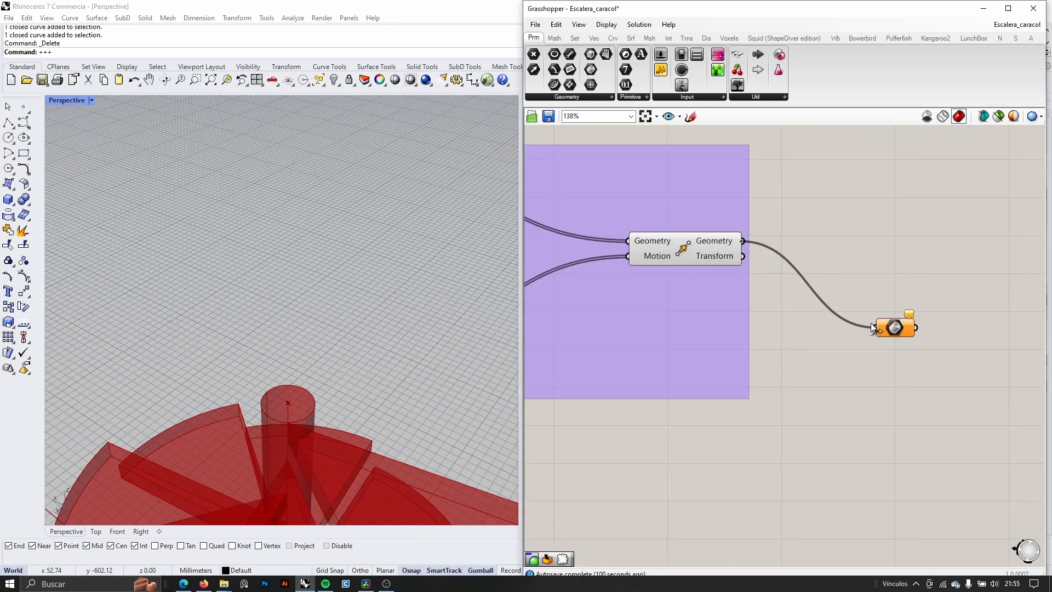
scroll(911, 312, down, 5)
scroll(909, 309, down, 4)
click(859, 330)
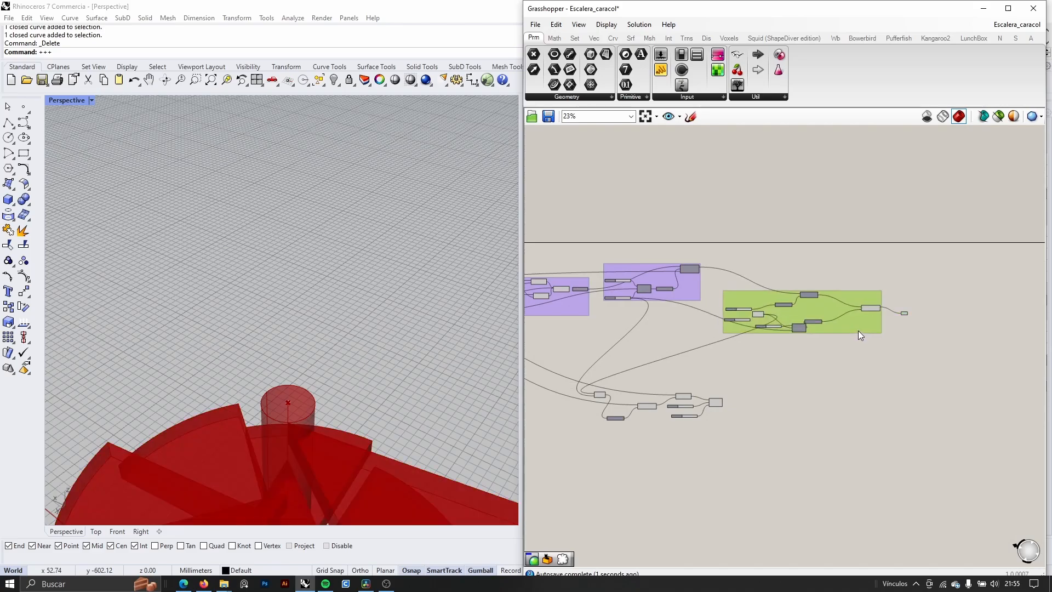
drag(905, 314, 915, 387)
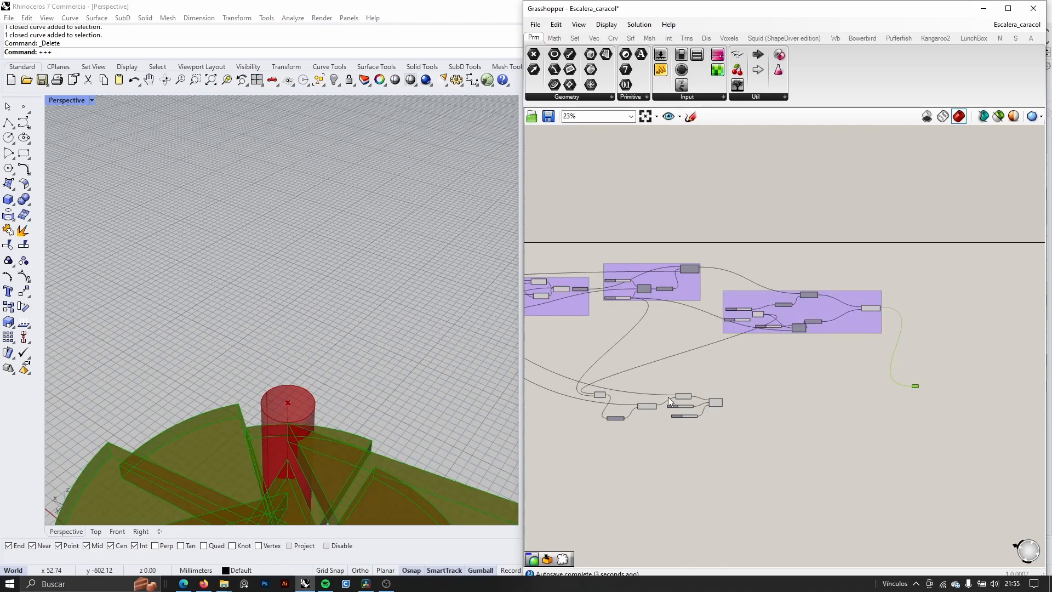
Step: Line up the column's Multiplication and Unit Z components in a row in front of its Move component
right_drag(640, 424, 726, 432)
scroll(727, 433, up, 1)
scroll(678, 416, up, 5)
scroll(671, 414, down, 2)
scroll(703, 425, up, 4)
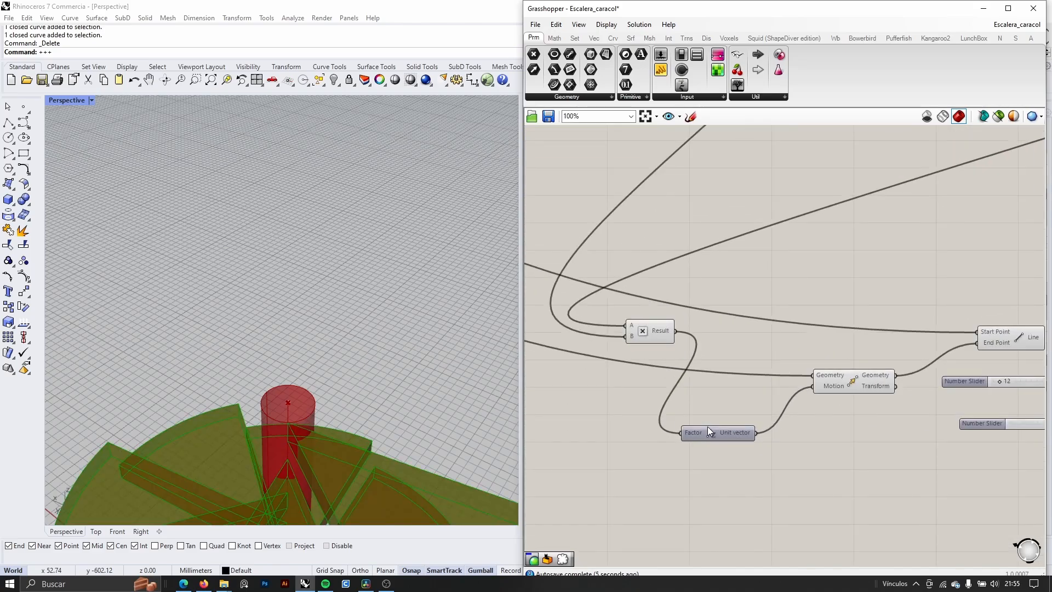
drag(709, 430, 736, 393)
drag(635, 331, 651, 389)
Step: Examine the whole staircase model and highlight the central column through its Pipe component
scroll(334, 296, down, 10)
right_drag(339, 353, 332, 344)
scroll(311, 338, up, 7)
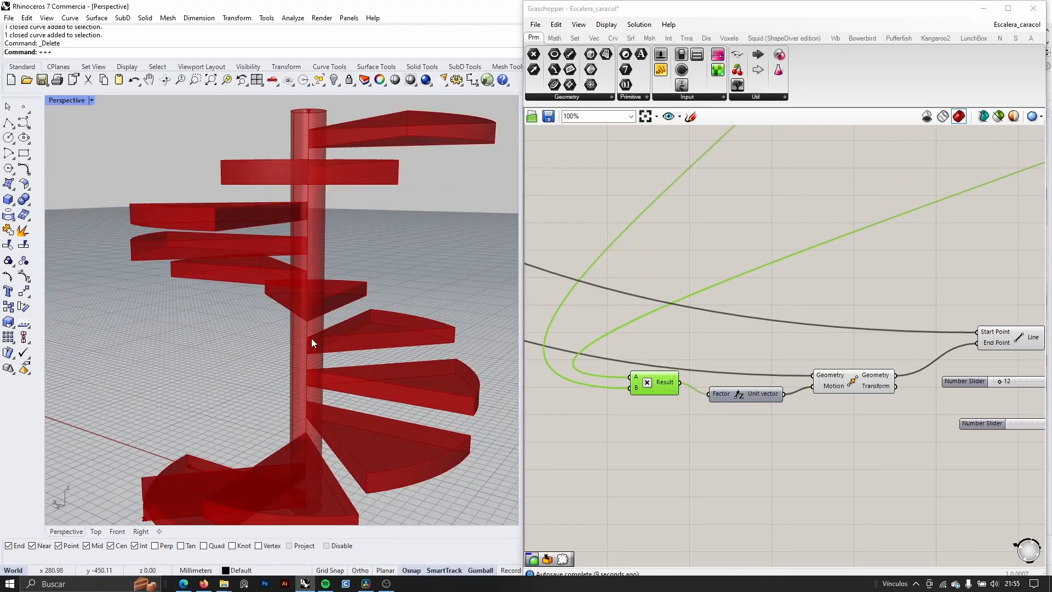
scroll(311, 338, down, 3)
scroll(712, 340, down, 3)
scroll(830, 277, up, 5)
click(832, 245)
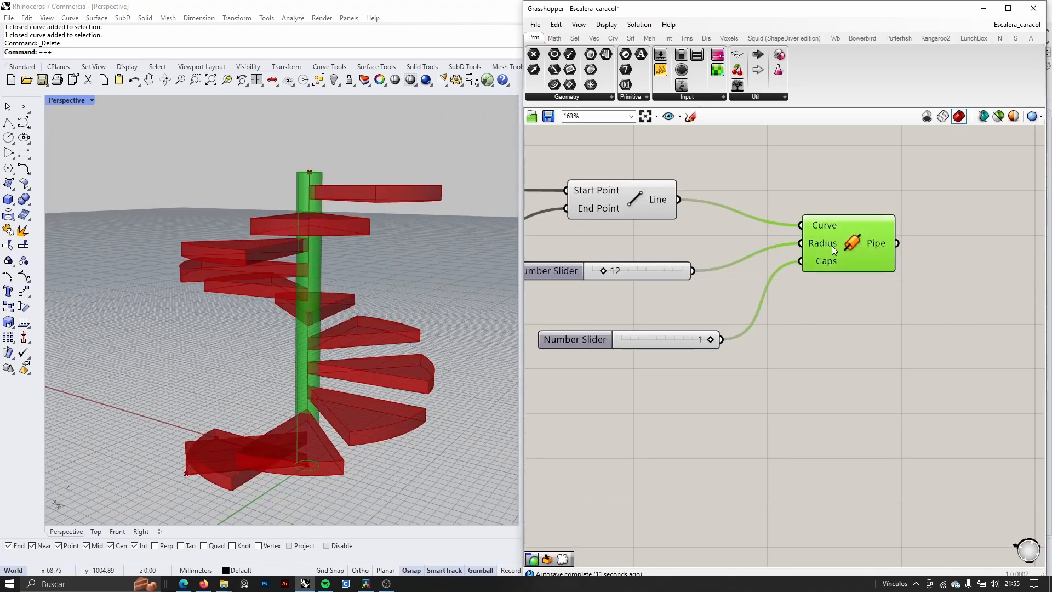
click(859, 277)
click(852, 258)
right_drag(317, 304, 307, 303)
scroll(875, 336, down, 6)
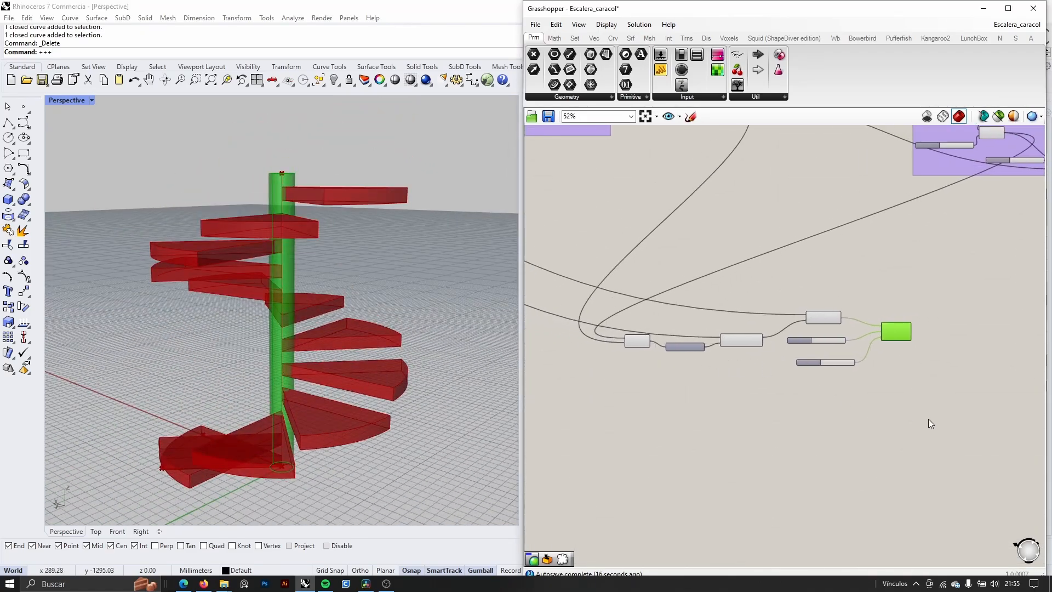
Step: Group the central-column components from Multiplication through Pipe and move the group beneath the vertical-move group
drag(923, 412, 562, 299)
middle_click(684, 333)
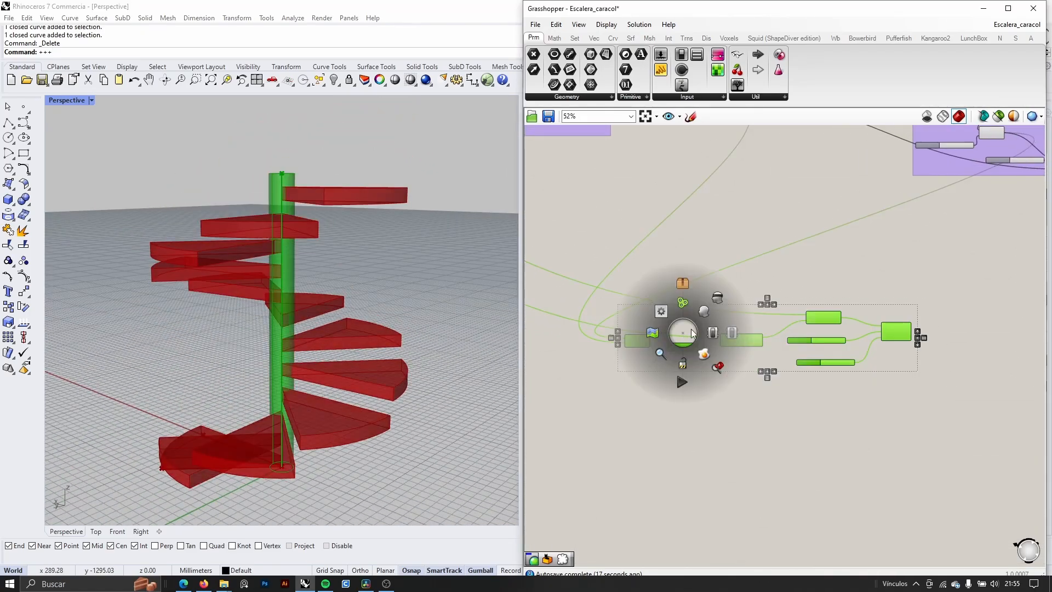
click(686, 302)
scroll(695, 323, down, 3)
drag(740, 332, 866, 400)
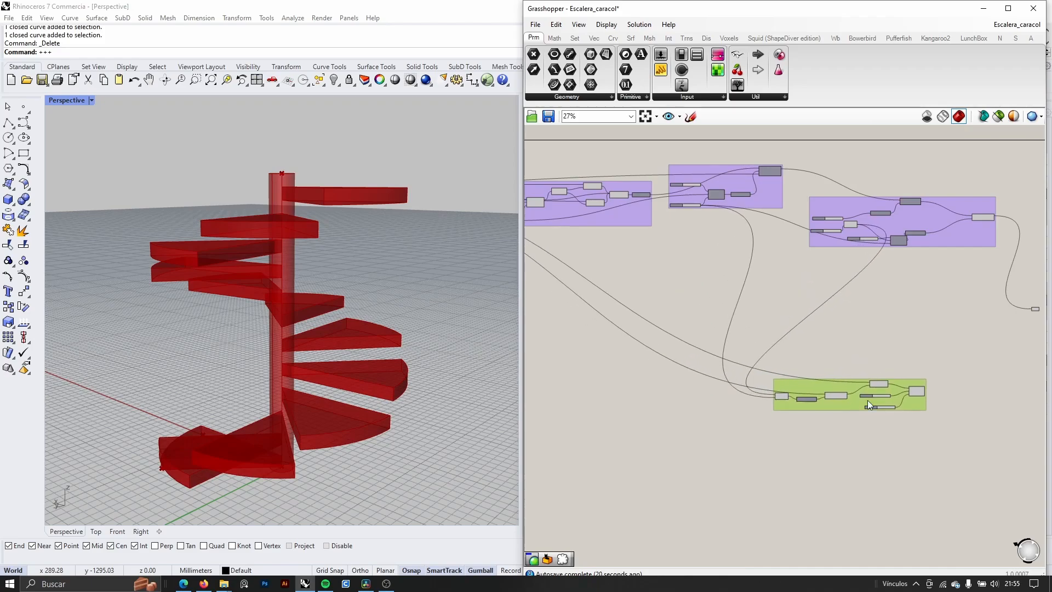
Step: Nudge the Brep parameter farther up and right, and add a Colour Swatch below it
scroll(871, 367, up, 4)
drag(864, 266, 881, 243)
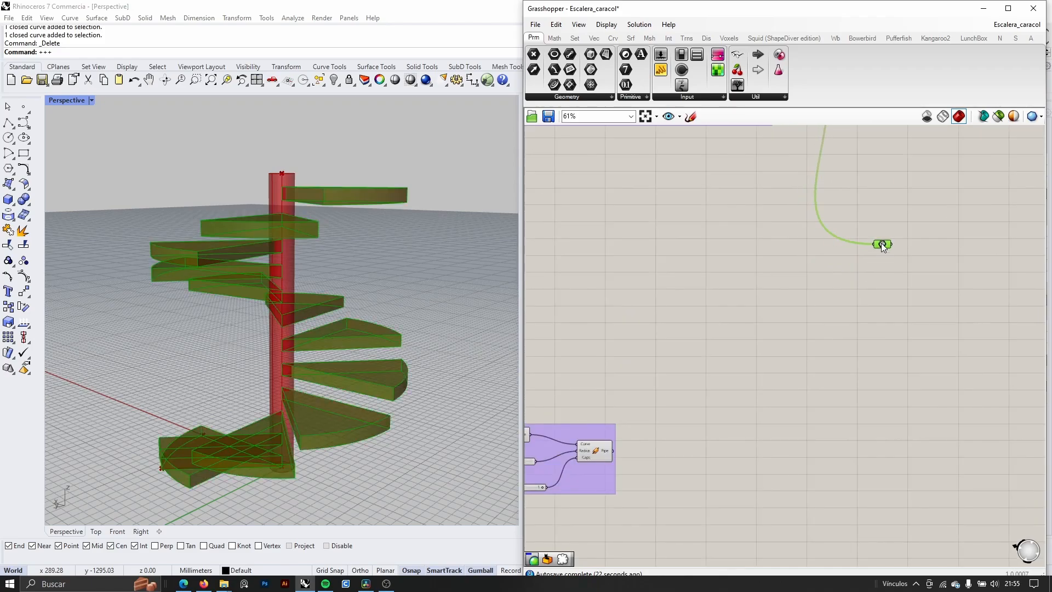
scroll(839, 323, down, 2)
right_drag(839, 324, 756, 356)
scroll(756, 356, up, 2)
double_click(797, 356)
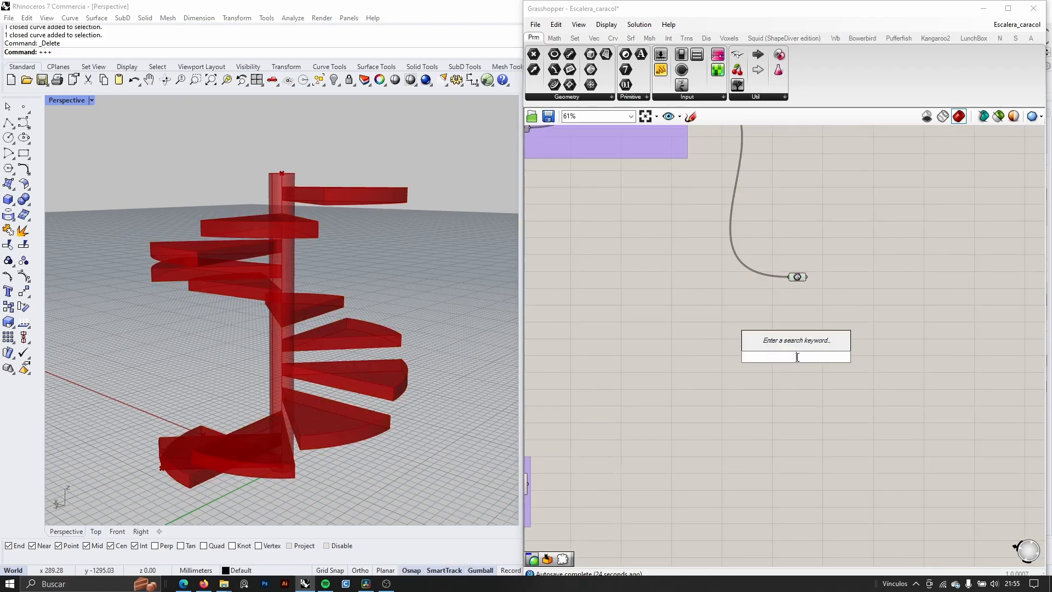
text(colo)
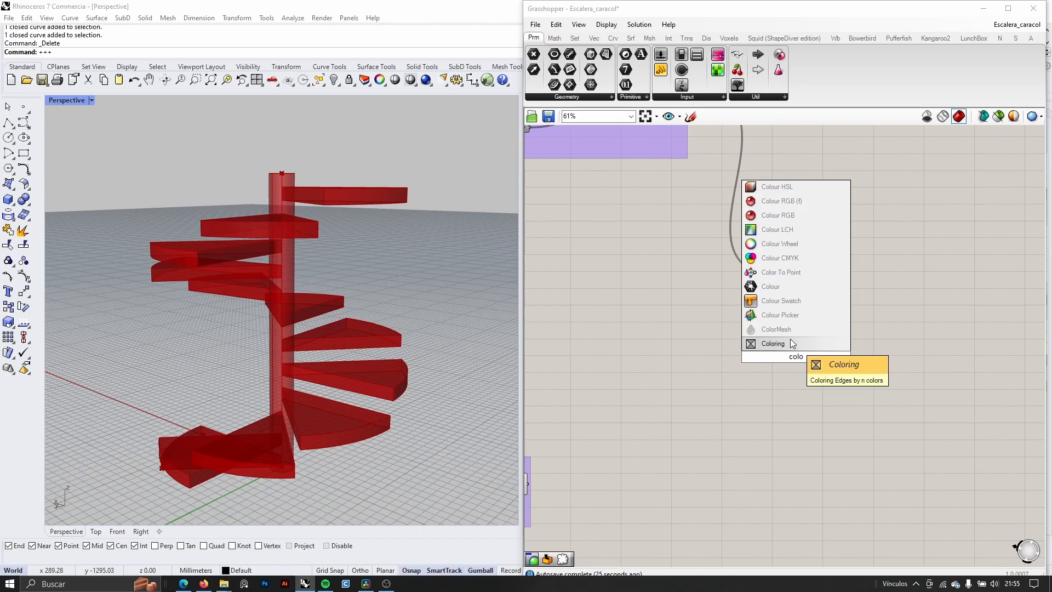
click(784, 305)
scroll(782, 341, up, 3)
Step: Add a Custom Preview component, wiring the Brep parameter to Geometry and the Colour Swatch to Material
double_click(848, 324)
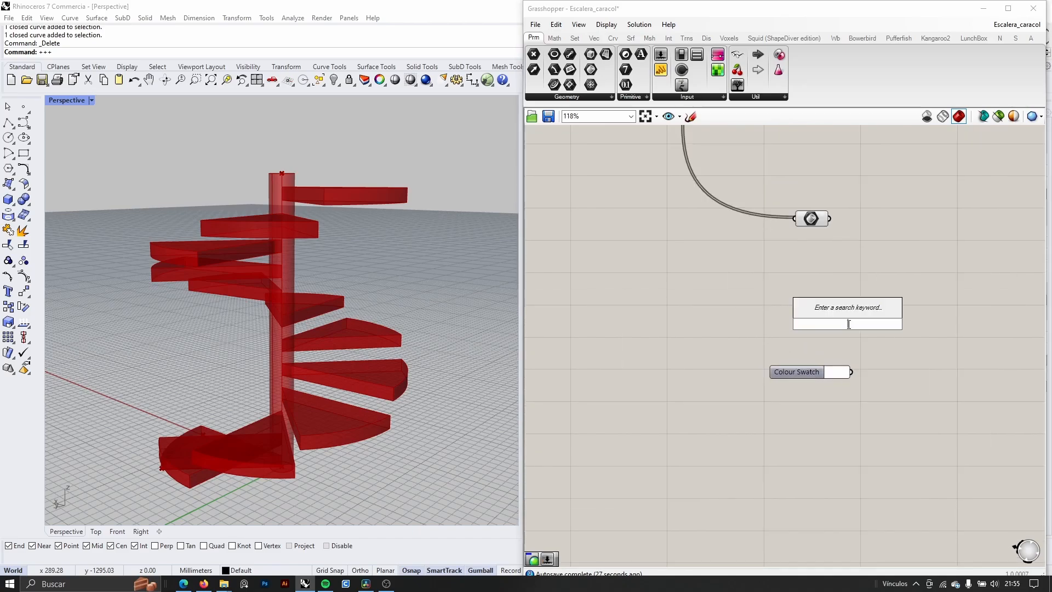
text(custom)
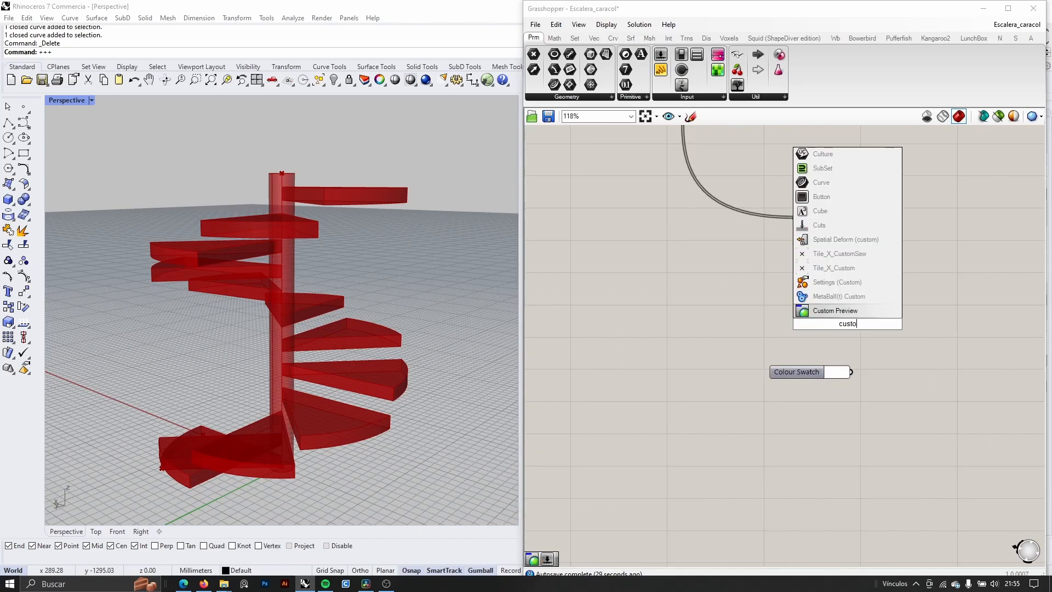
click(840, 310)
scroll(838, 323, up, 3)
click(870, 329)
scroll(869, 330, down, 3)
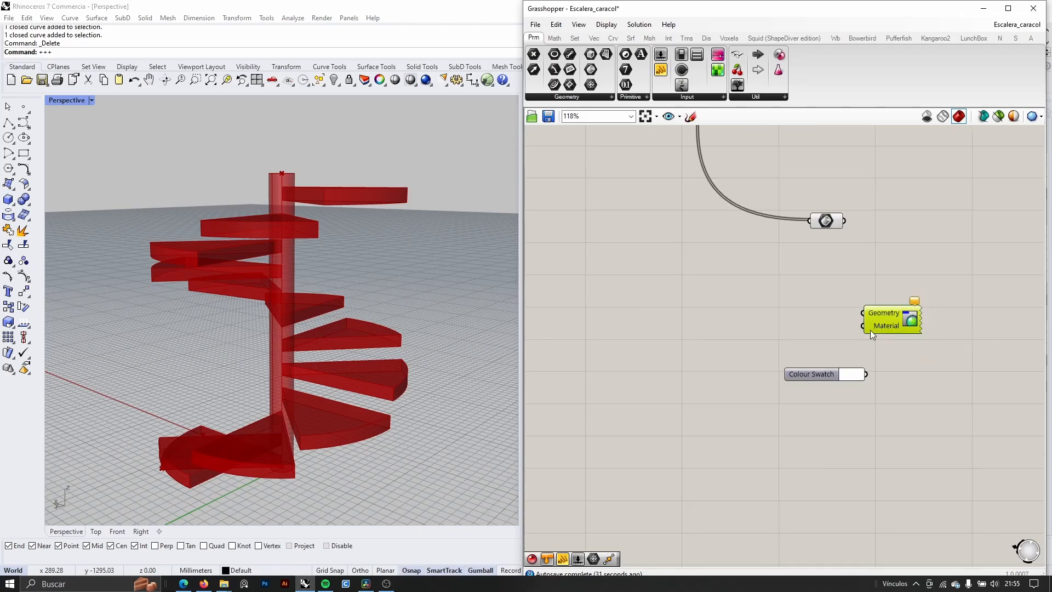
scroll(798, 307, up, 3)
drag(791, 276, 826, 449)
right_drag(827, 449, 798, 365)
drag(809, 481, 912, 393)
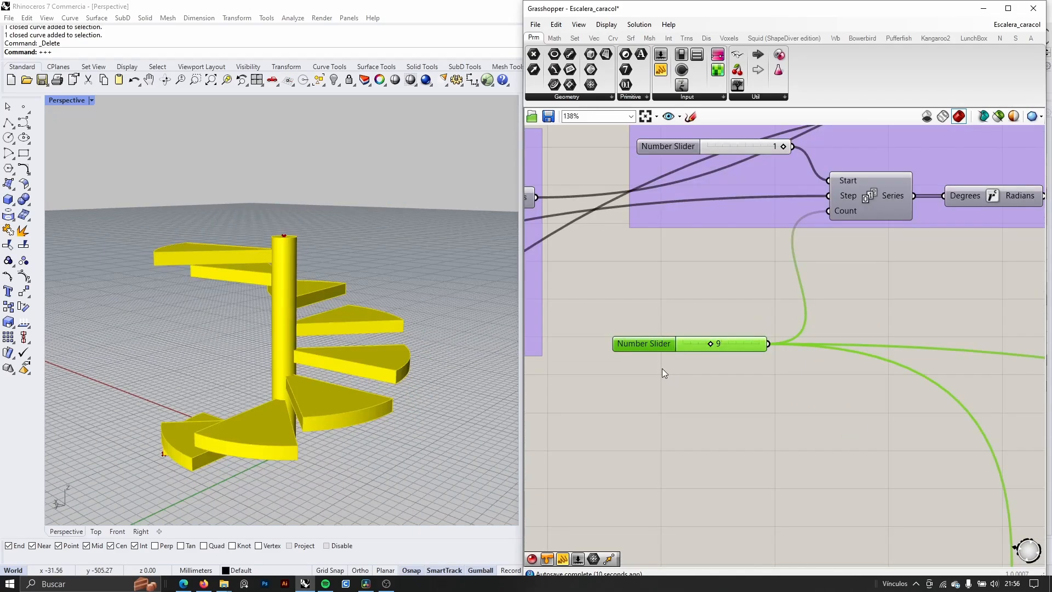
Step: Move the step-count slider set to 9 away from the rotation group to the open area at the definition's lower left
right_drag(383, 378, 389, 378)
scroll(669, 361, up, 1)
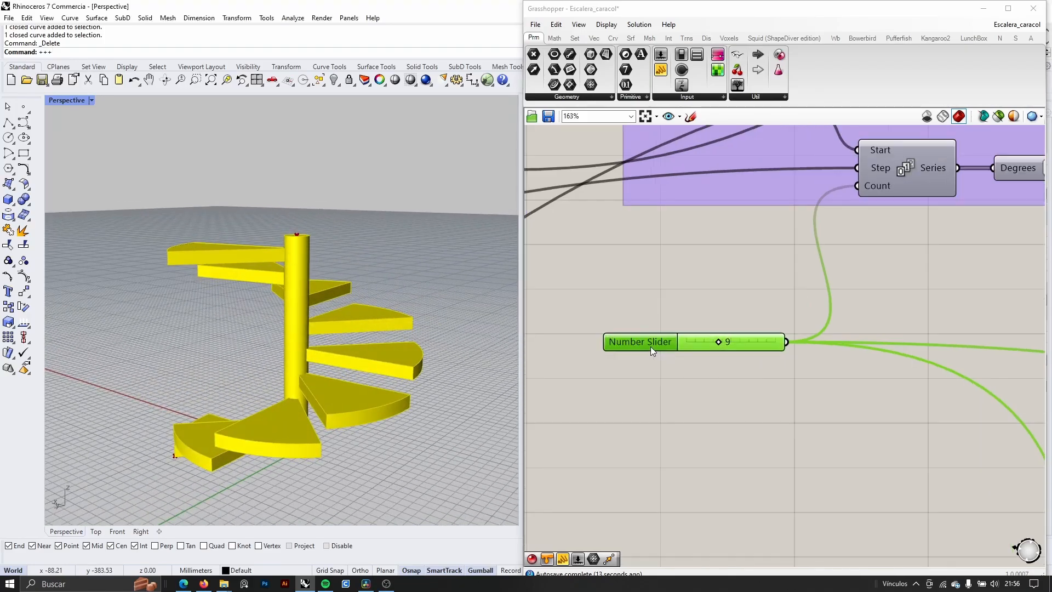
scroll(669, 362, up, 1)
drag(667, 364, 665, 350)
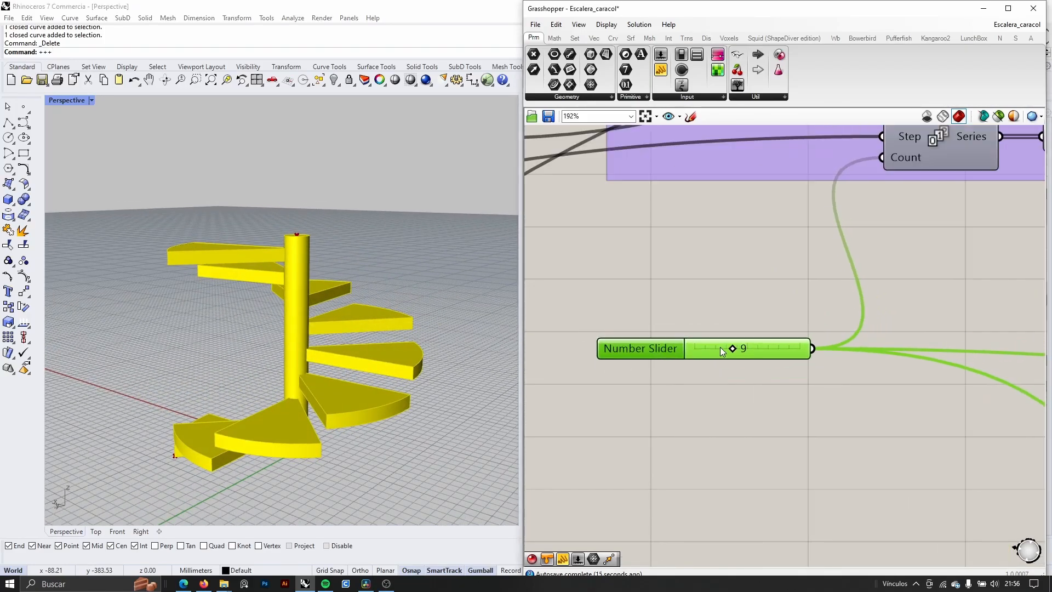
drag(735, 349, 562, 538)
scroll(733, 348, down, 3)
scroll(737, 369, down, 8)
right_drag(573, 509, 726, 389)
scroll(726, 390, up, 4)
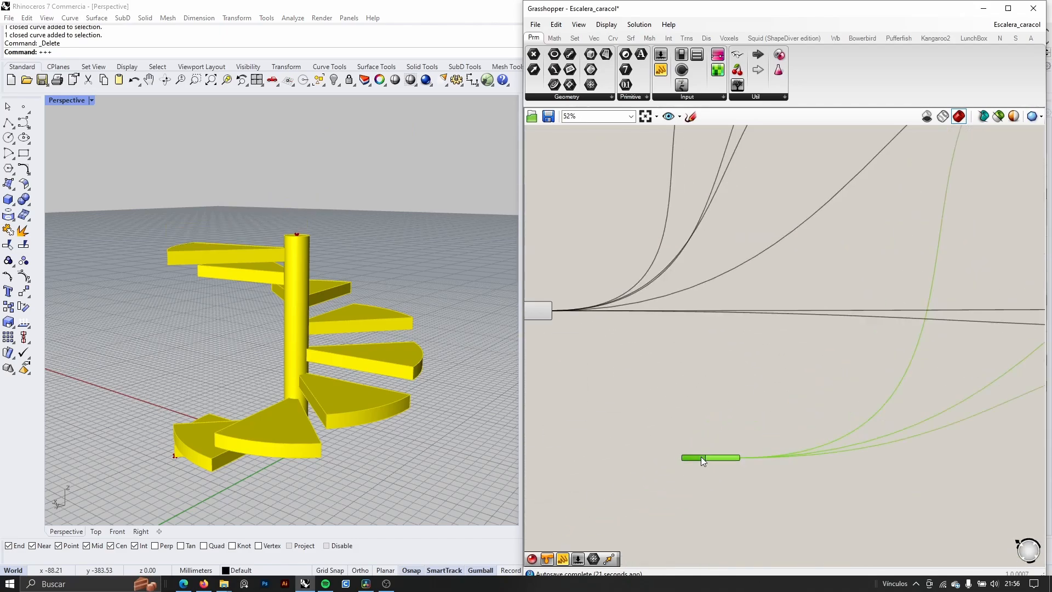
drag(701, 456, 574, 496)
Step: Increase the radius slider of the step profile's Arc to lengthen the stair treads
scroll(681, 394, down, 4)
right_drag(733, 210, 677, 327)
scroll(677, 327, up, 4)
scroll(677, 310, up, 6)
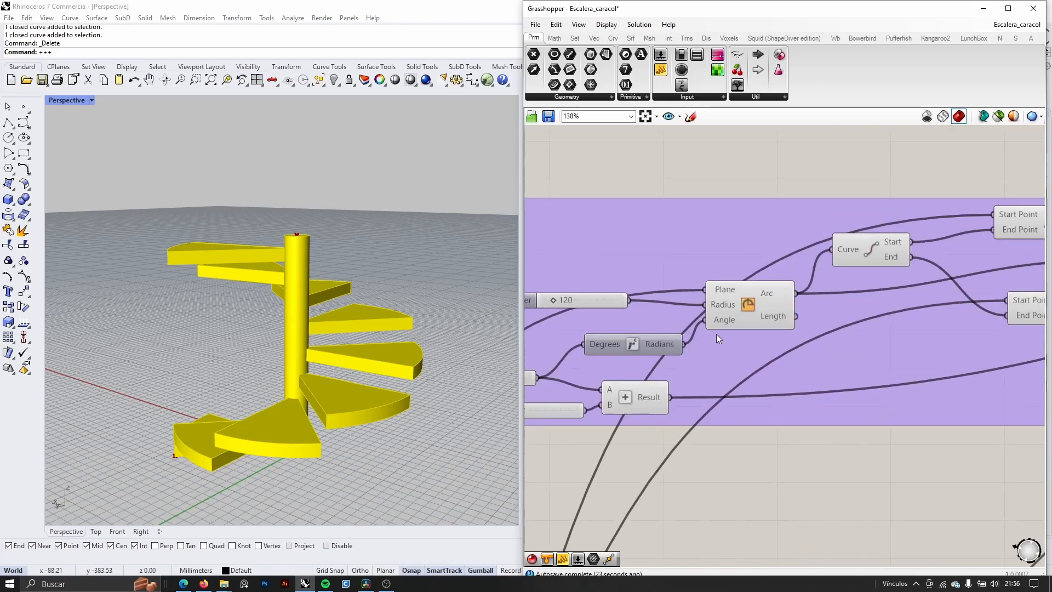
right_drag(739, 358, 869, 331)
scroll(698, 278, up, 3)
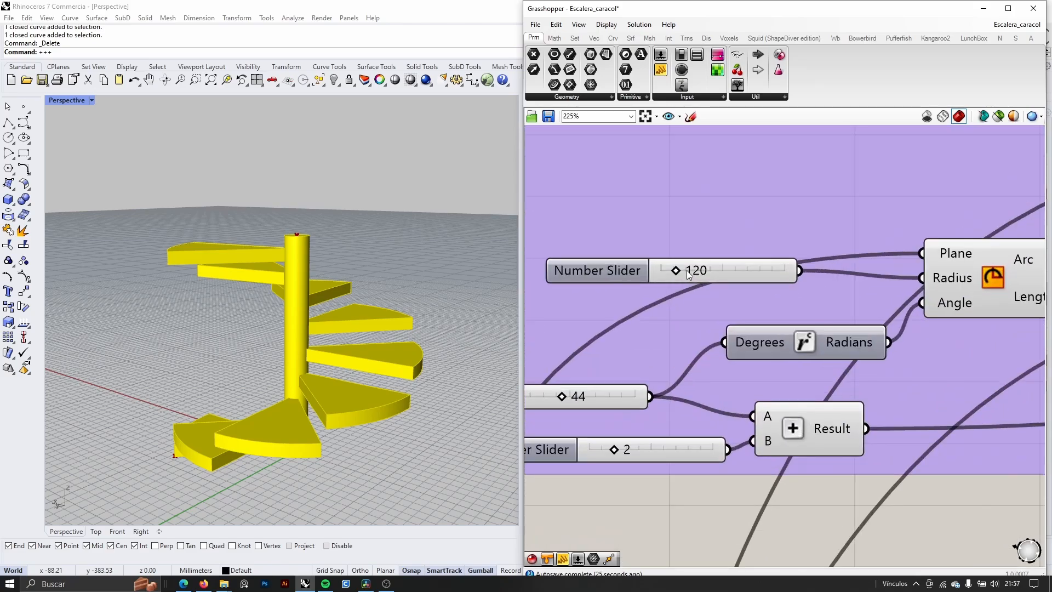
mouse_move(676, 271)
mouse_down()
mouse_move(690, 275)
mouse_move(669, 278)
mouse_move(692, 279)
mouse_up()
Step: Ungroup the step-profile components
scroll(734, 282, down, 3)
scroll(735, 282, down, 3)
click(769, 245)
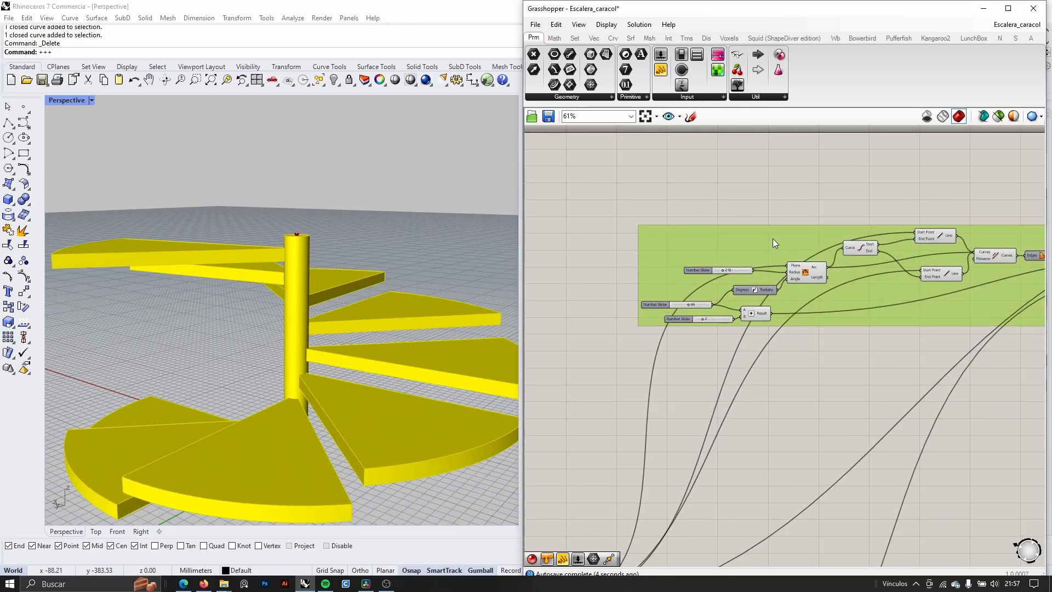
right_click(772, 239)
click(804, 317)
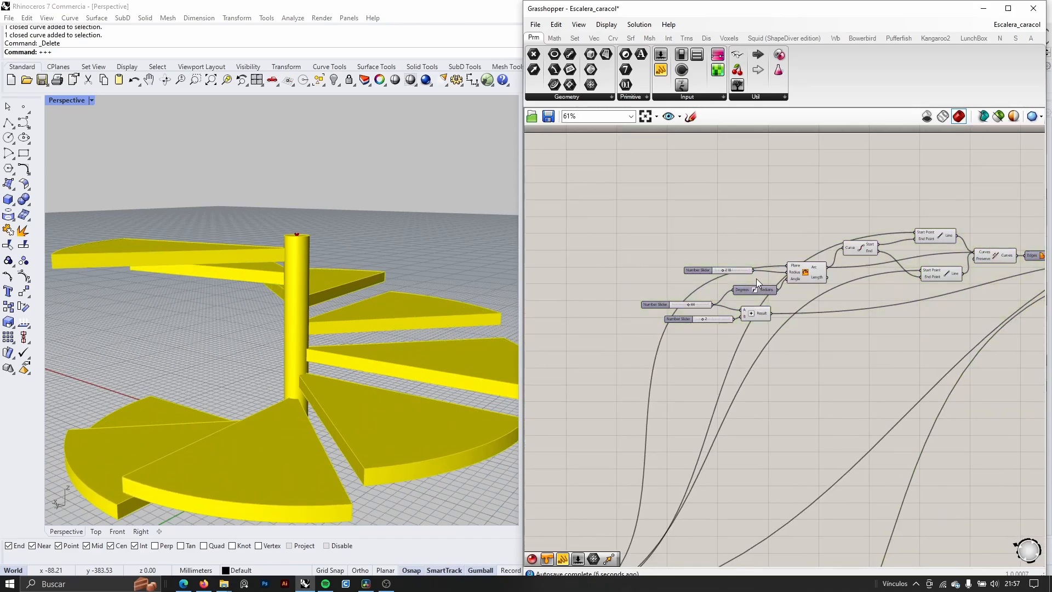
Step: Move the Arc's radius slider up and left, clear of the other step-profile components
scroll(739, 272, up, 3)
drag(726, 264, 559, 149)
scroll(645, 197, down, 4)
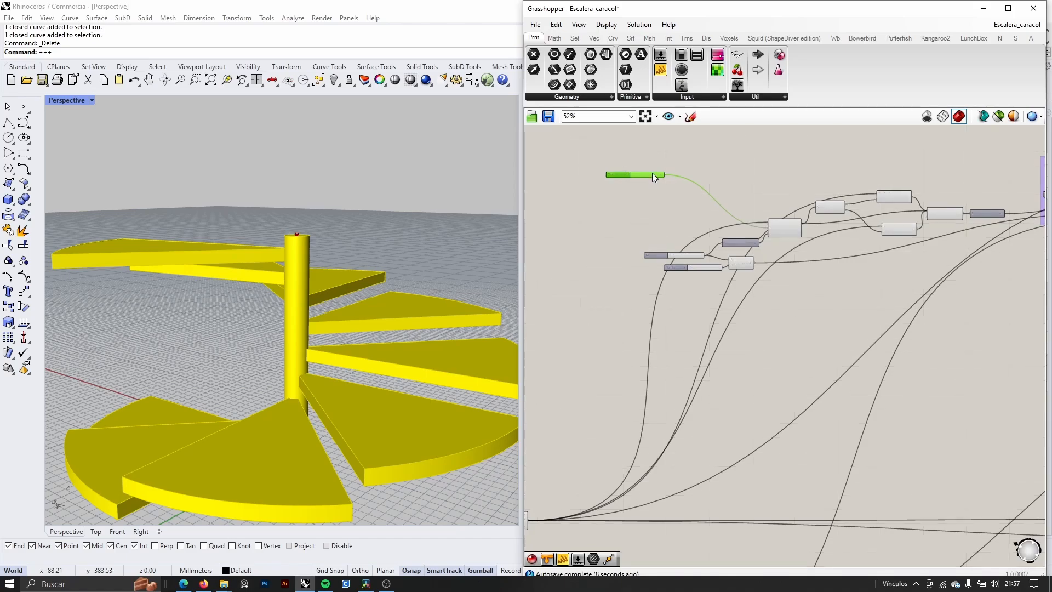
drag(652, 172, 583, 161)
scroll(597, 162, down, 1)
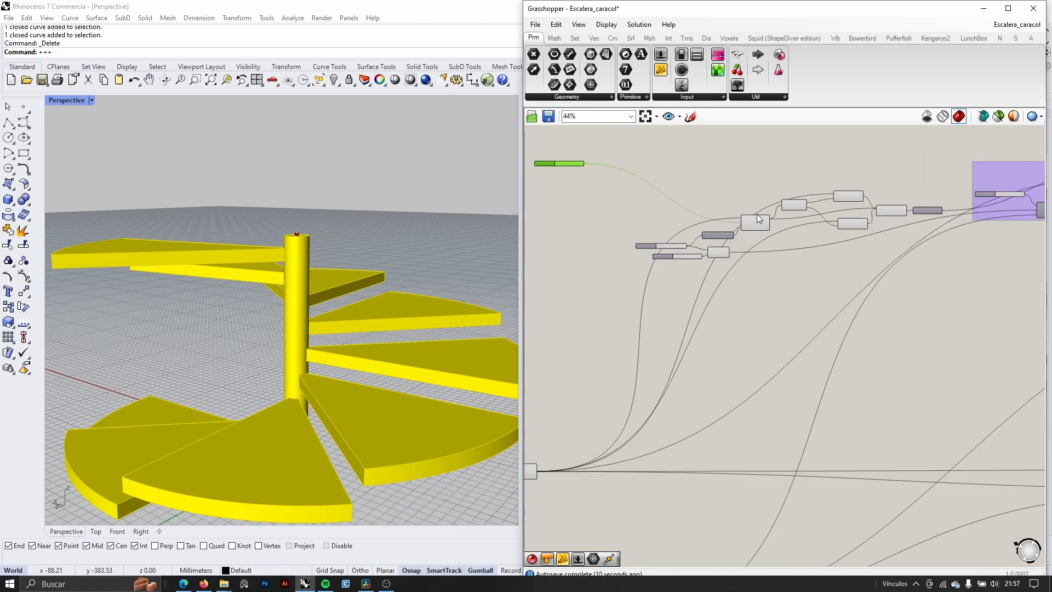
Step: Group all the step-profile components, leaving the Arc's radius slider outside the group
drag(607, 126, 958, 340)
key(space)
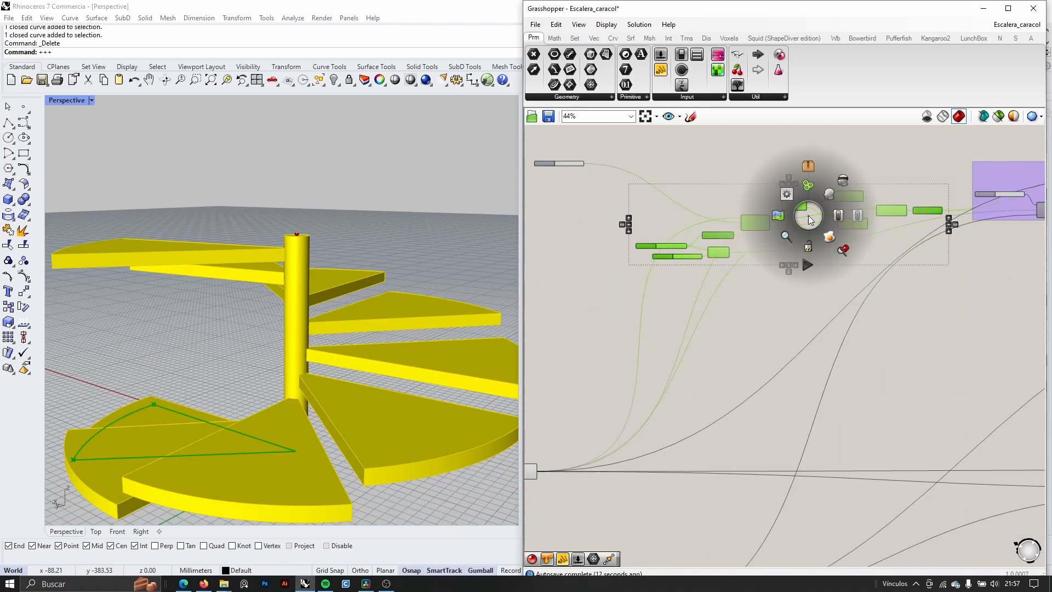
click(813, 189)
click(668, 249)
Step: Move the Arc's radius slider down to the open lower-left area, just above the step-count slider
scroll(666, 250, up, 2)
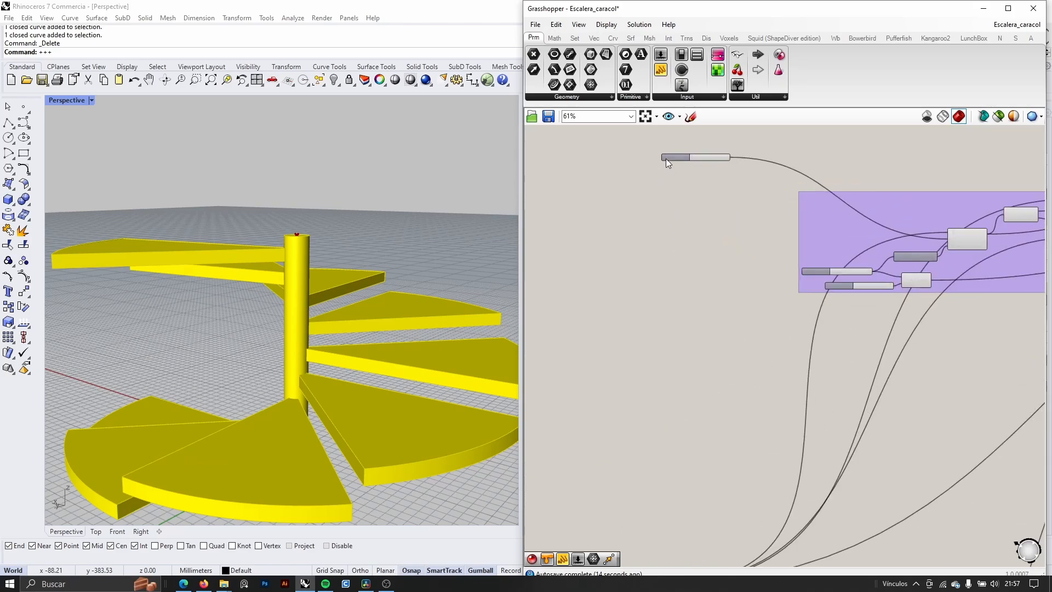
drag(666, 159, 678, 461)
scroll(680, 241, down, 3)
scroll(665, 429, up, 5)
scroll(420, 337, down, 3)
Step: Set the step-count slider to 12
scroll(420, 336, up, 4)
scroll(690, 448, up, 3)
scroll(691, 448, up, 2)
right_drag(716, 480, 728, 405)
mouse_move(724, 470)
mouse_down()
mouse_move(737, 473)
mouse_move(714, 476)
mouse_move(743, 477)
mouse_up()
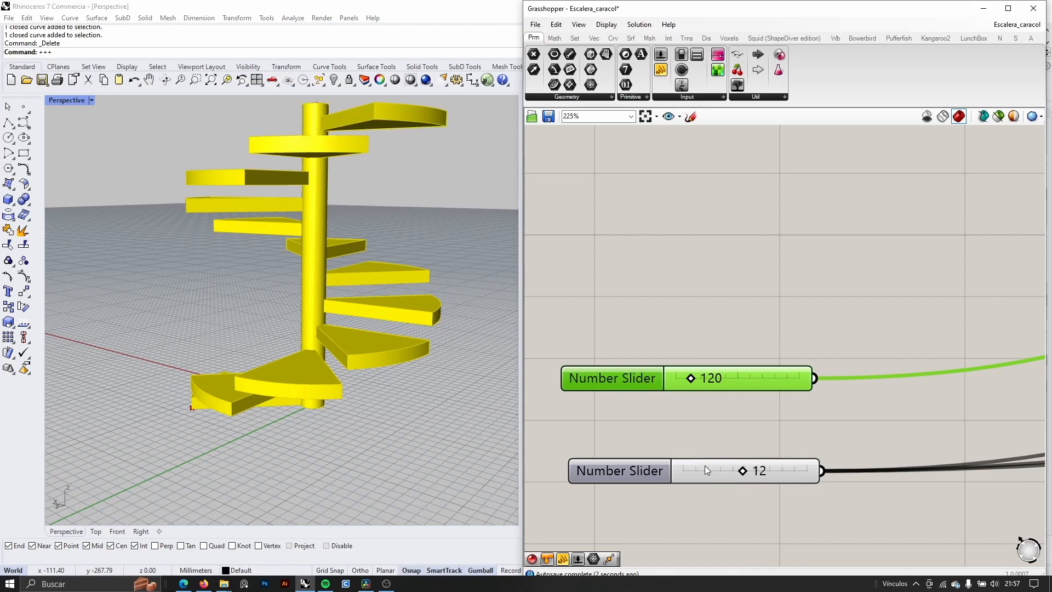
Step: Set the thickness slider feeding the extrusion's Unit Z factor and the Multiplication to 13
scroll(789, 308, down, 8)
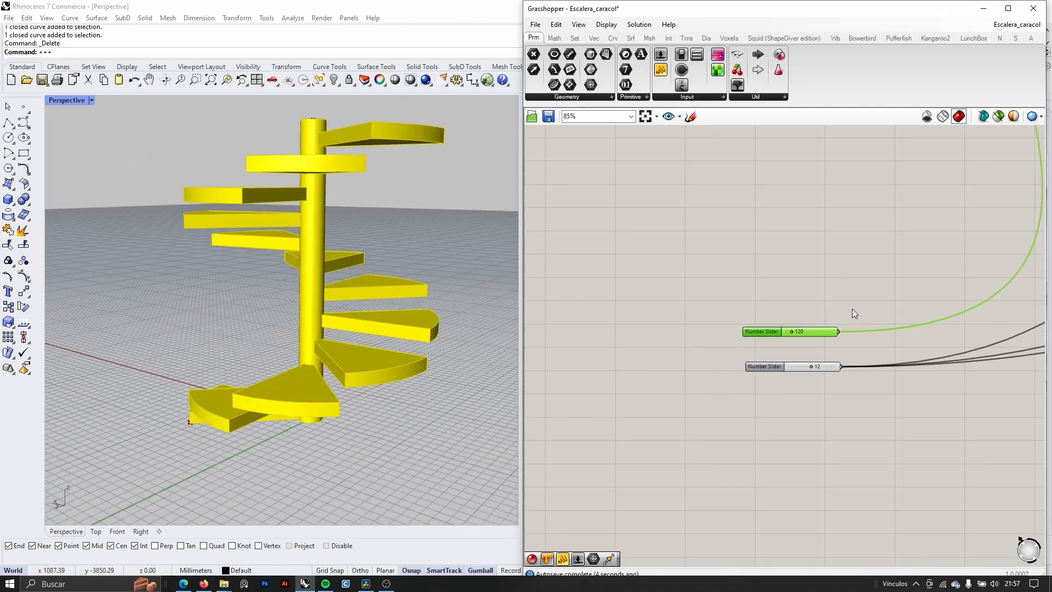
scroll(904, 312, up, 3)
scroll(945, 303, up, 3)
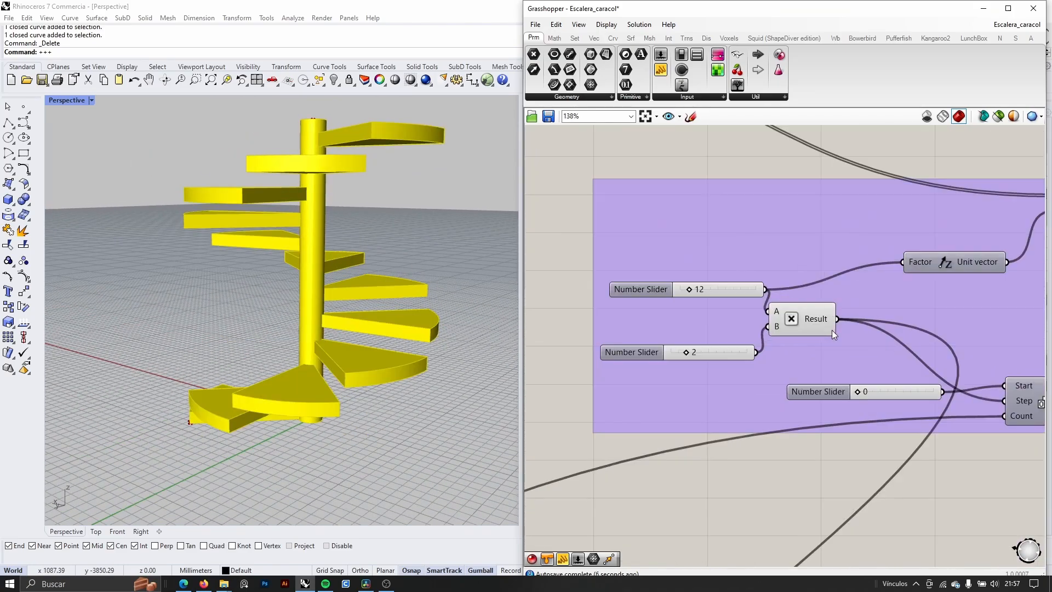
drag(688, 290, 688, 294)
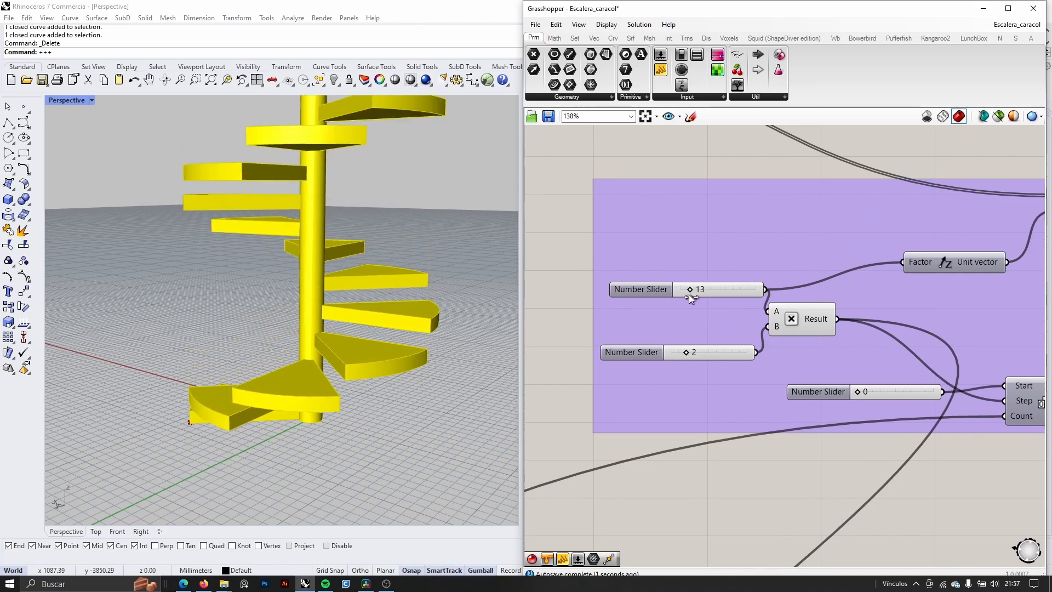
Step: Ungroup the extrusion and vertical-move components and pull their thickness slider out, well clear of the other components
scroll(689, 294, down, 3)
click(683, 262)
right_click(683, 262)
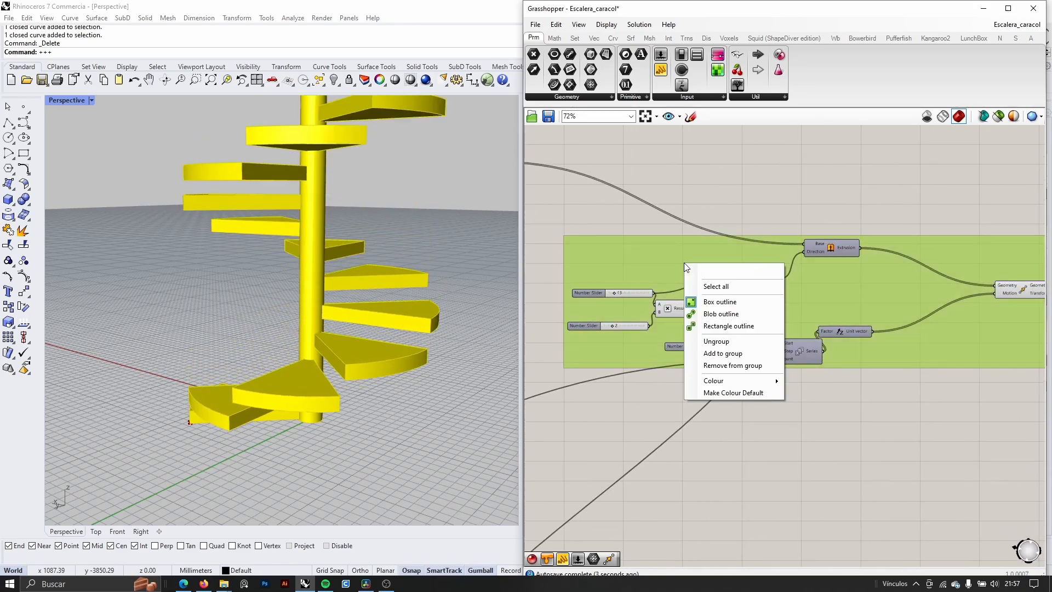
click(716, 340)
scroll(633, 308, up, 1)
drag(633, 307, 521, 279)
right_drag(612, 313, 768, 304)
drag(681, 268, 574, 289)
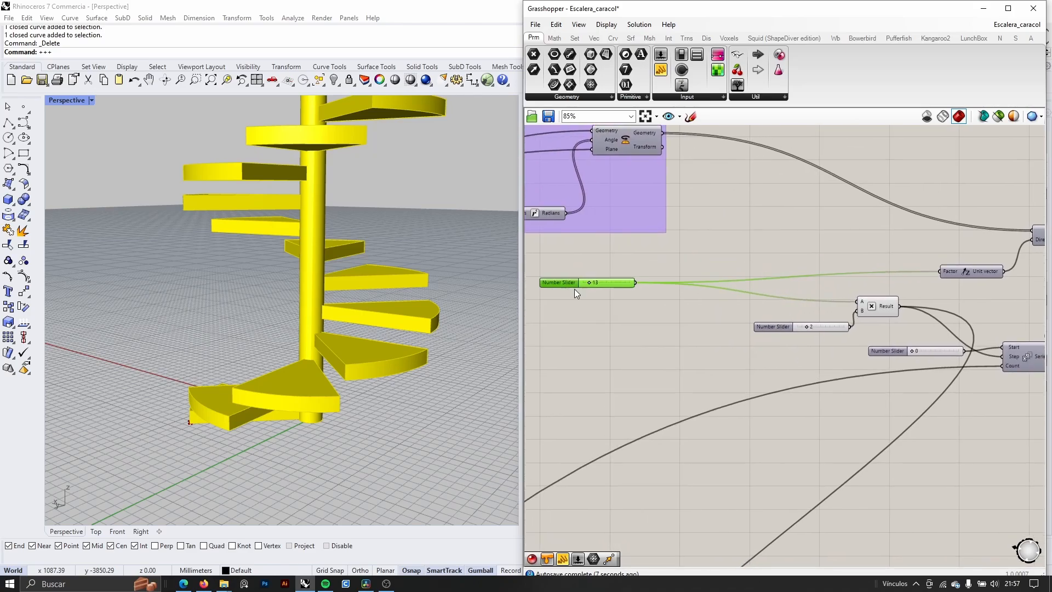
Step: Group the remaining extrusion and vertical-move components without the thickness slider
scroll(898, 355, down, 3)
drag(936, 379, 615, 229)
middle_click(750, 291)
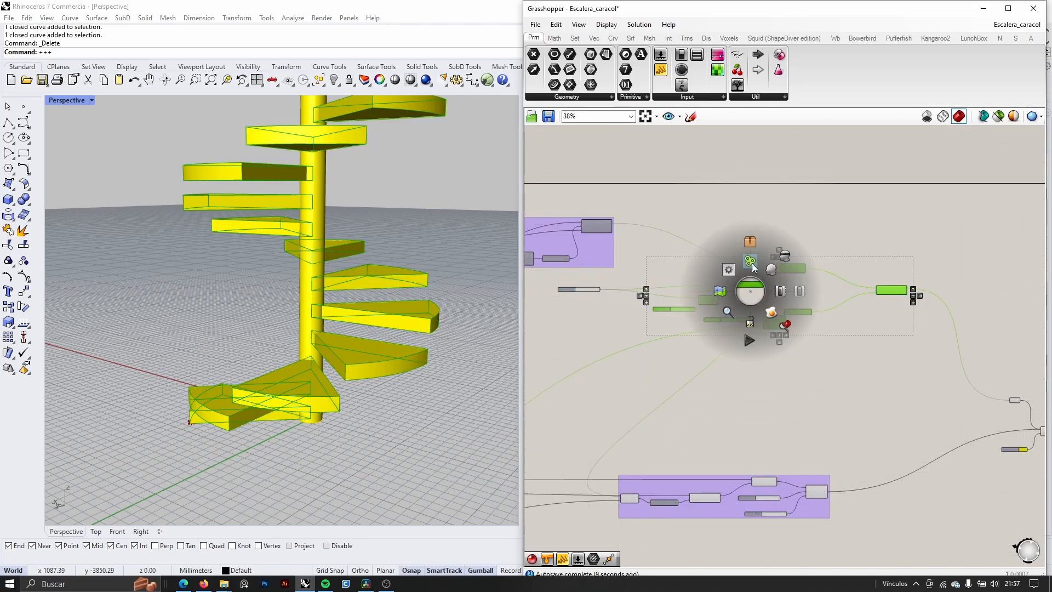
click(751, 263)
Step: Move the thickness slider to the lower-left area and stack it above the radius and step-count sliders
scroll(555, 321, up, 4)
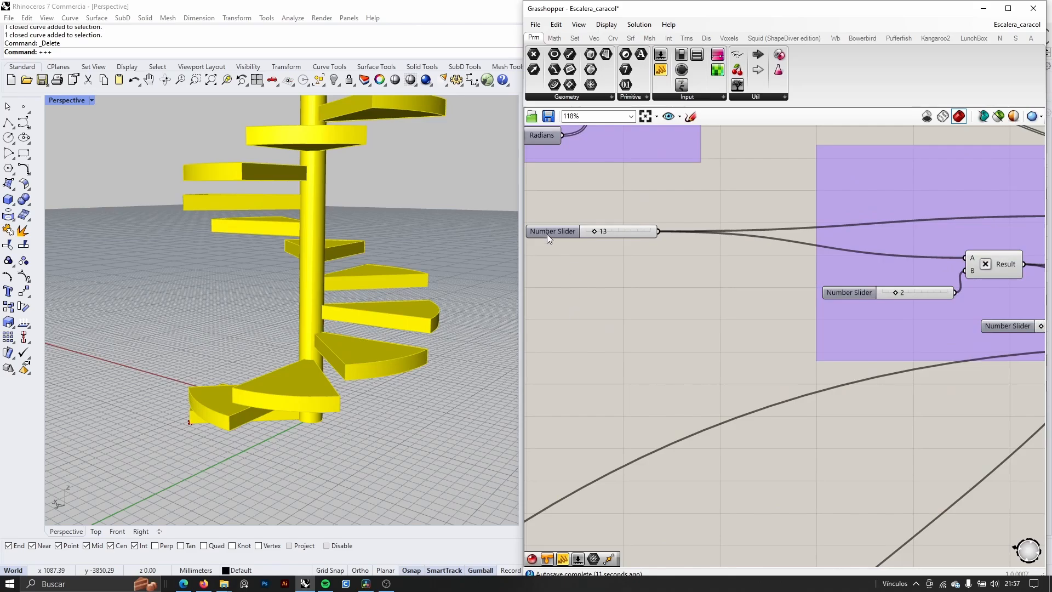
drag(546, 234, 779, 314)
scroll(819, 324, down, 5)
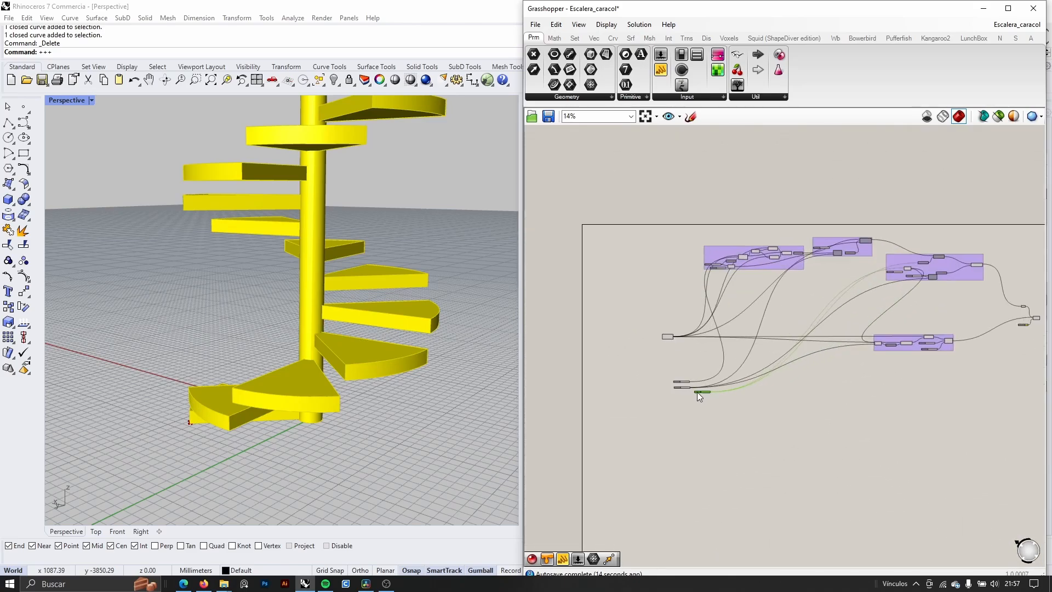
scroll(697, 392, up, 7)
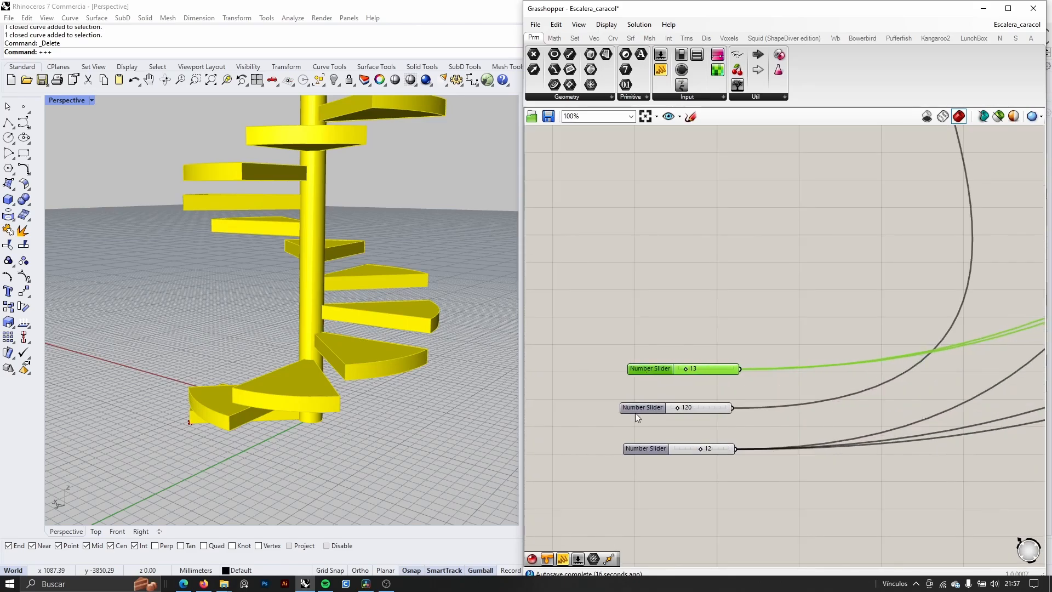
drag(635, 412, 640, 418)
mouse_move(656, 370)
mouse_down()
mouse_move(646, 414)
mouse_move(656, 390)
mouse_up()
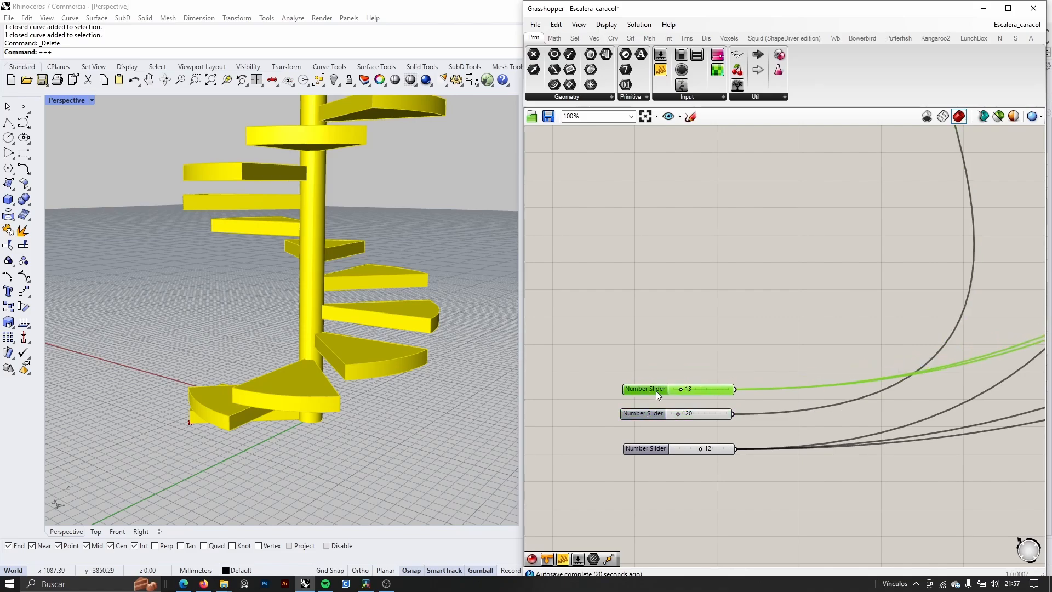
click(646, 414)
Step: Move the central-column group slightly up, closer to the extrusion group
scroll(707, 416, down, 8)
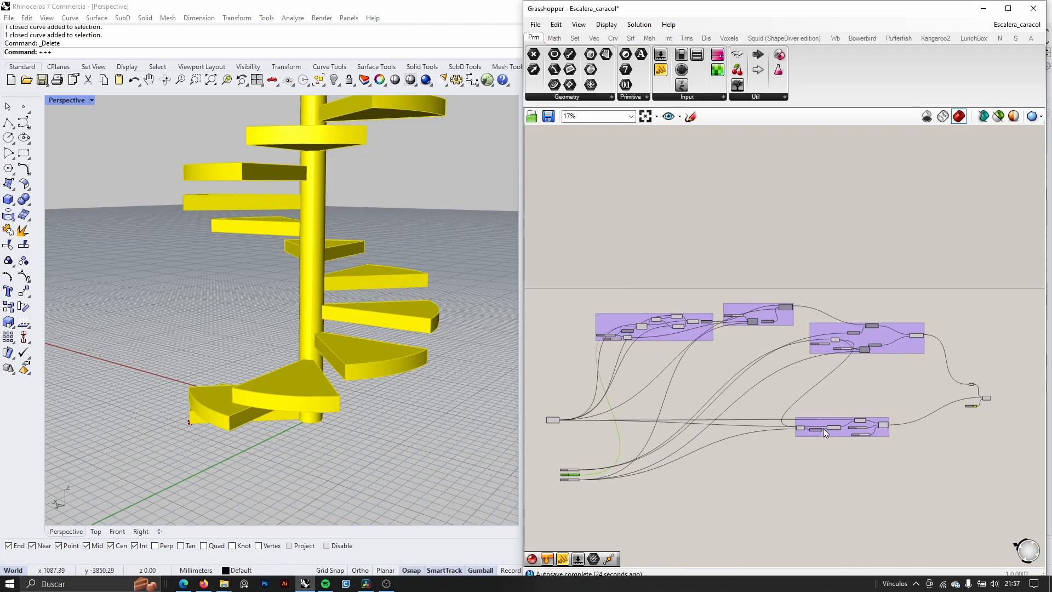
scroll(824, 423, up, 6)
drag(811, 415, 810, 377)
scroll(810, 377, down, 4)
Step: Examine the rotation, extrusion and central-column groups and their wiring to the preview components
right_drag(931, 400, 738, 410)
scroll(915, 391, up, 4)
scroll(904, 391, down, 5)
right_drag(689, 377, 814, 381)
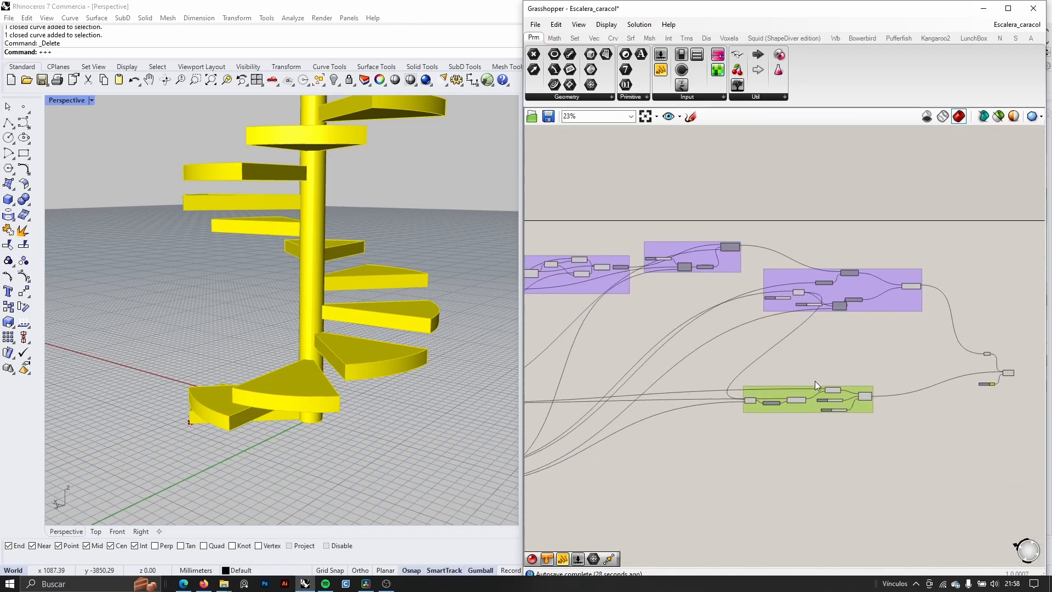
scroll(789, 301, up, 3)
right_drag(735, 333, 408, 363)
scroll(823, 349, down, 6)
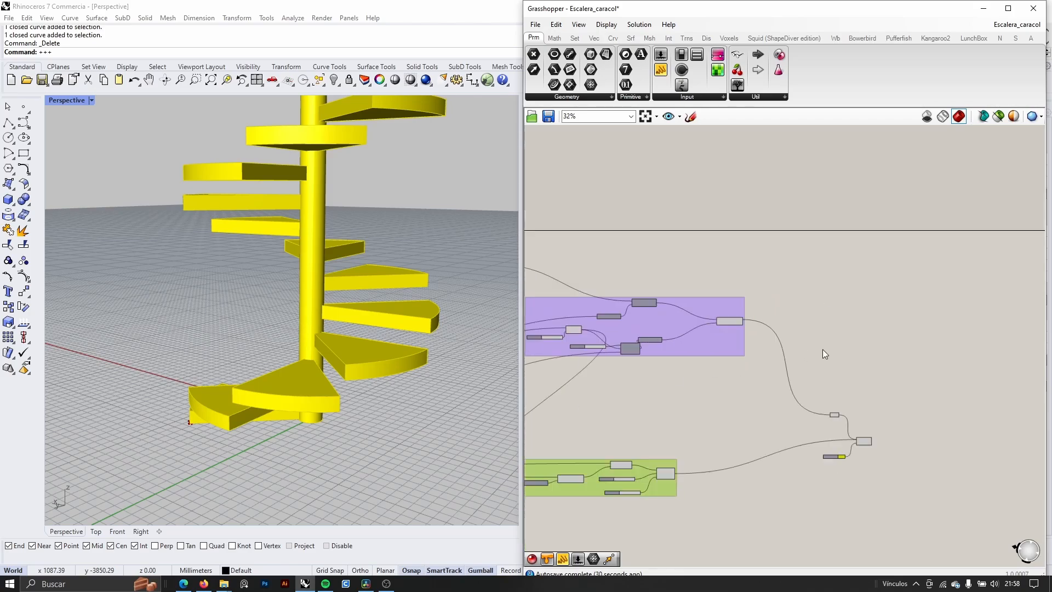
right_drag(707, 378, 658, 326)
scroll(691, 321, up, 4)
scroll(691, 319, up, 5)
scroll(889, 352, down, 3)
scroll(869, 342, down, 2)
scroll(877, 296, up, 5)
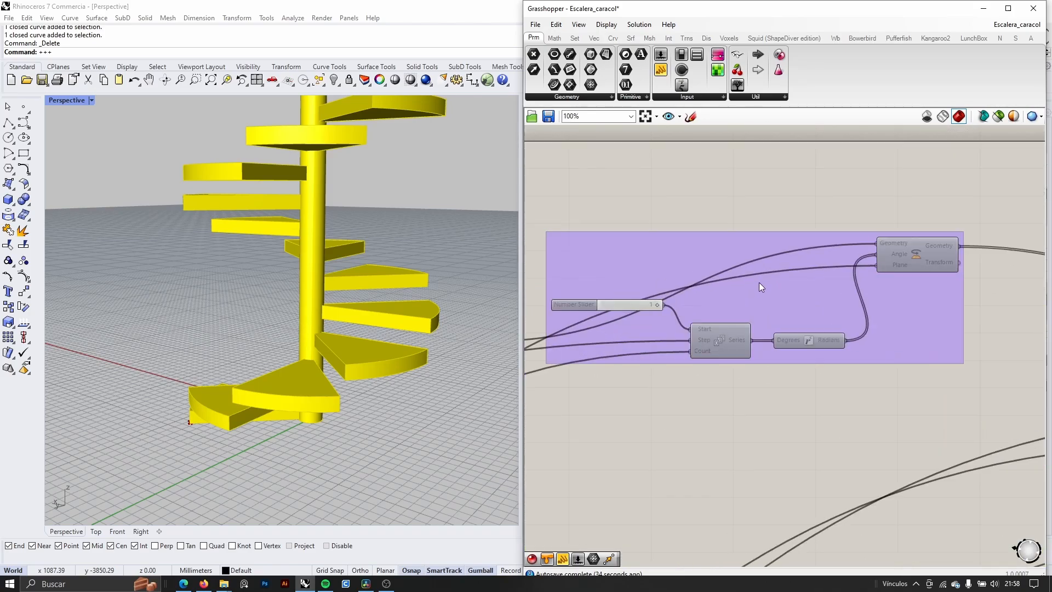
click(932, 256)
scroll(827, 274, down, 6)
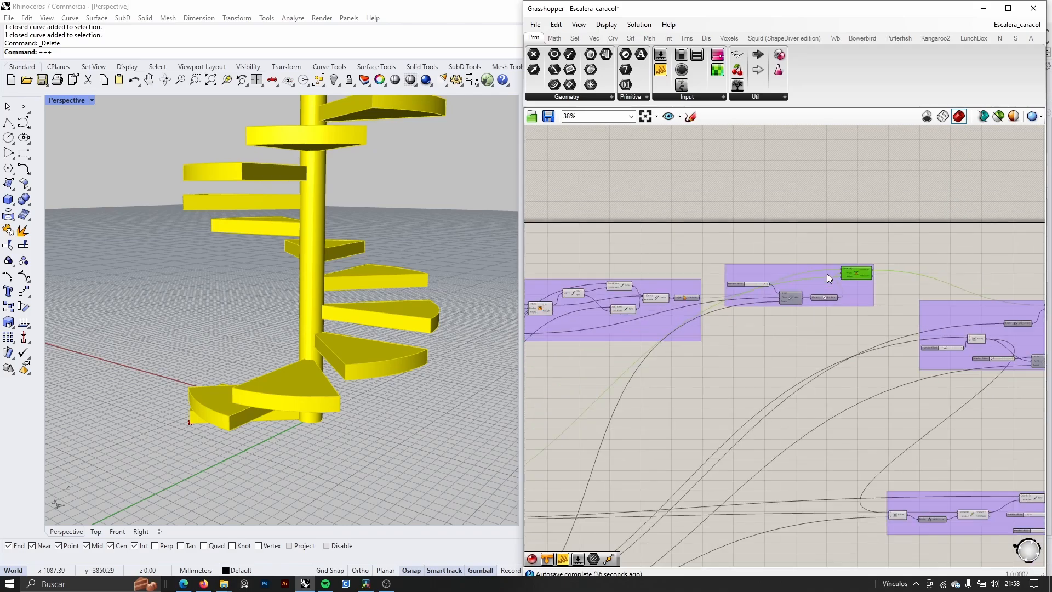
Step: Tighten the arrangement of the thickness, radius and step-count sliders and put the three in one group
scroll(711, 377, up, 3)
scroll(711, 377, up, 6)
click(701, 386)
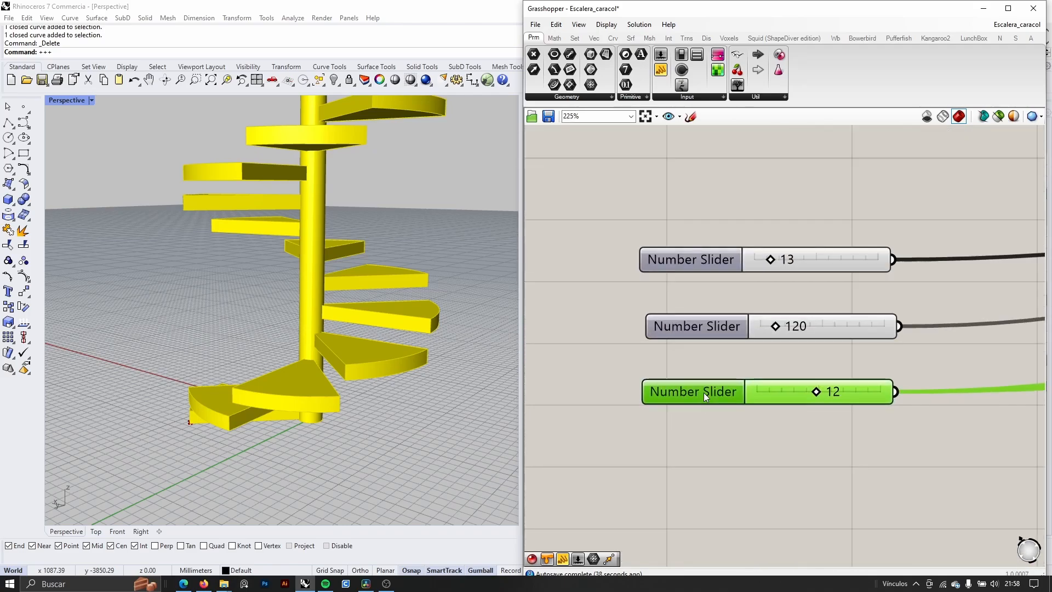
click(715, 320)
scroll(696, 320, down, 4)
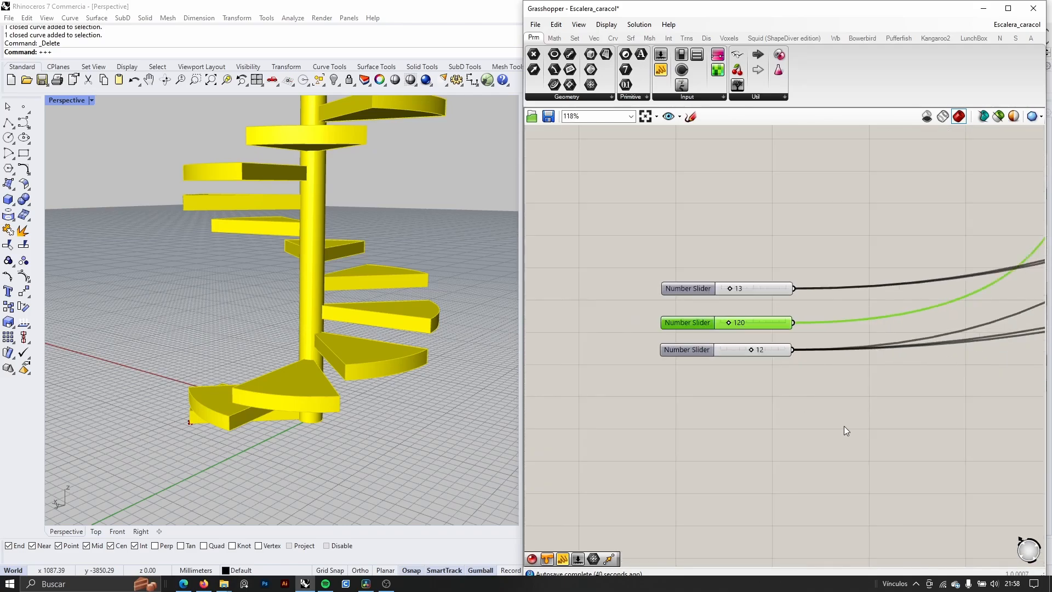
drag(844, 426, 631, 237)
right_click(717, 303)
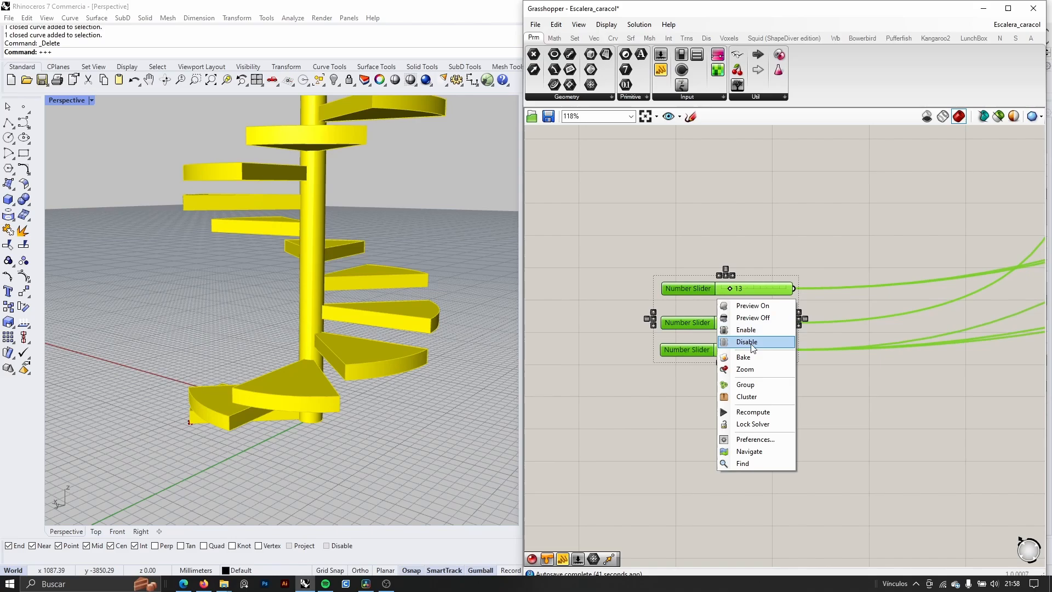
click(745, 396)
Step: Set the thickness slider to 11 and the radius slider to 79 in the new slider group
scroll(708, 364, down, 3)
scroll(548, 353, up, 3)
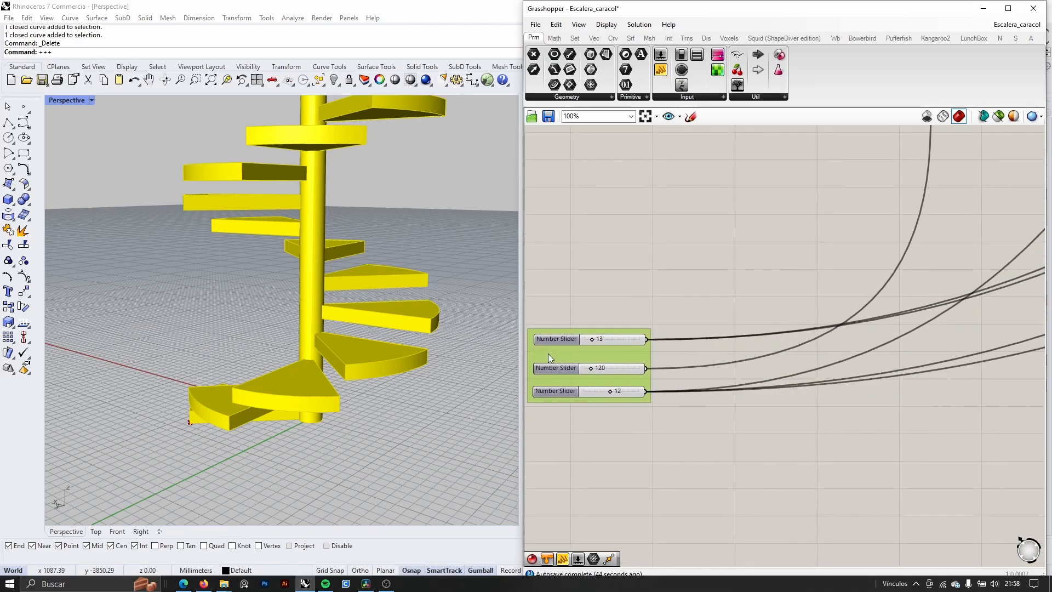
scroll(656, 362, down, 3)
scroll(718, 344, up, 3)
scroll(681, 343, down, 4)
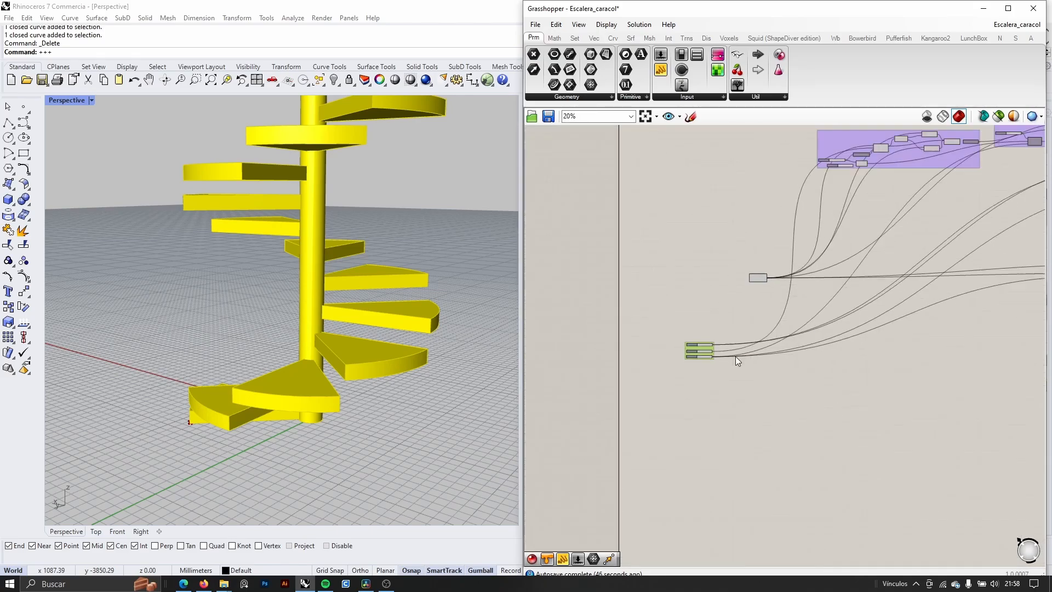
scroll(696, 353, up, 6)
right_drag(405, 271, 393, 315)
scroll(891, 352, up, 2)
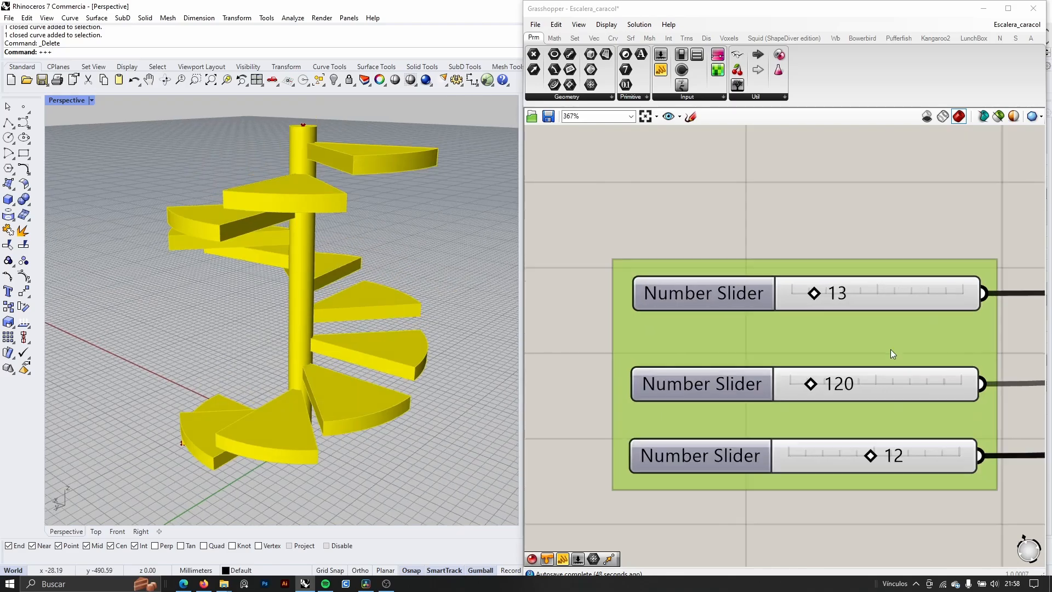
mouse_move(801, 285)
mouse_down()
mouse_move(791, 285)
mouse_move(813, 286)
mouse_move(797, 287)
mouse_up()
drag(807, 399, 790, 396)
right_drag(375, 331, 383, 265)
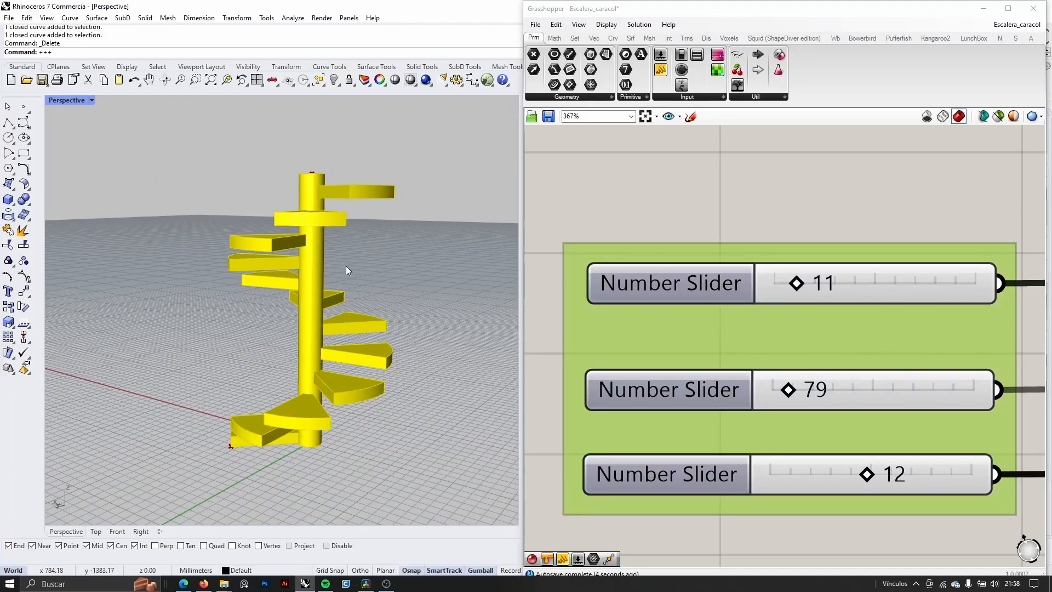